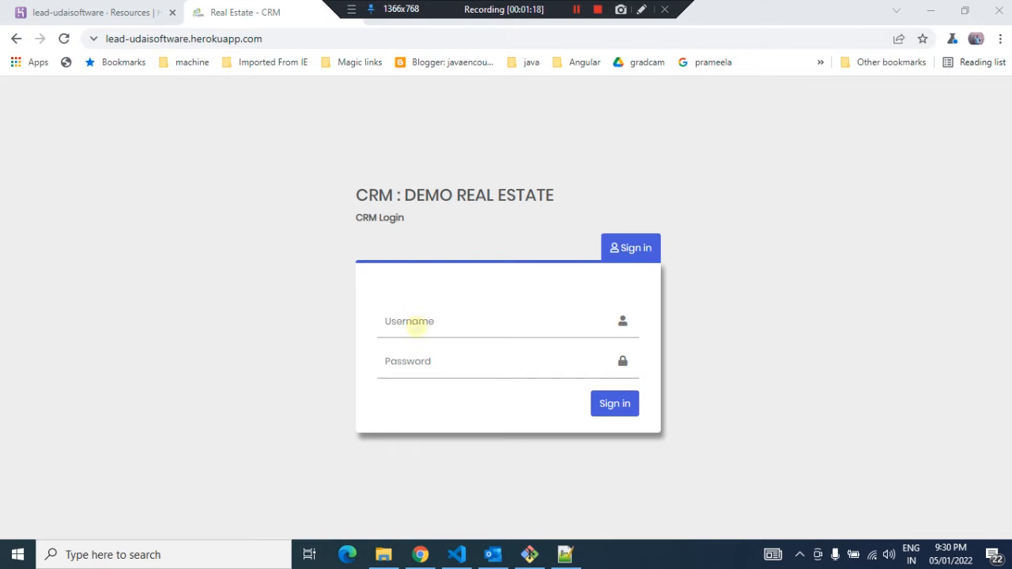
Sign in to the CRM with the admin username and account password
left_click(417, 324)
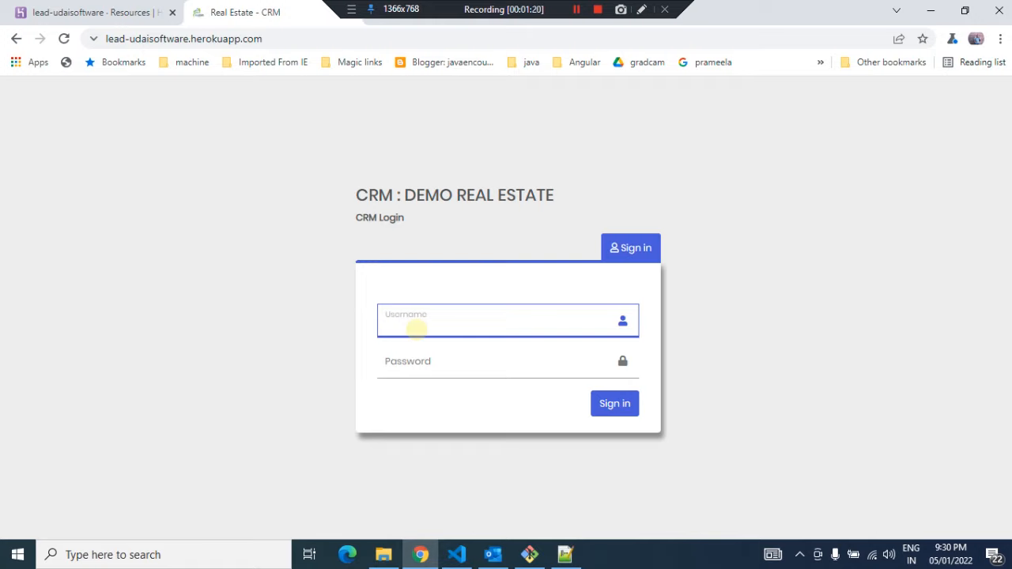
type("ranjan")
key("Tab")
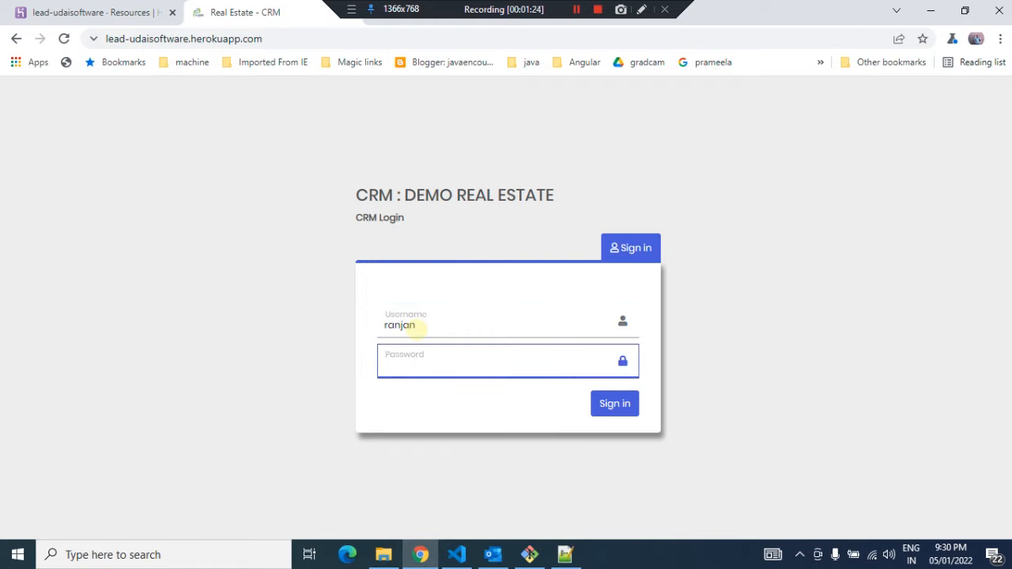
type("••••")
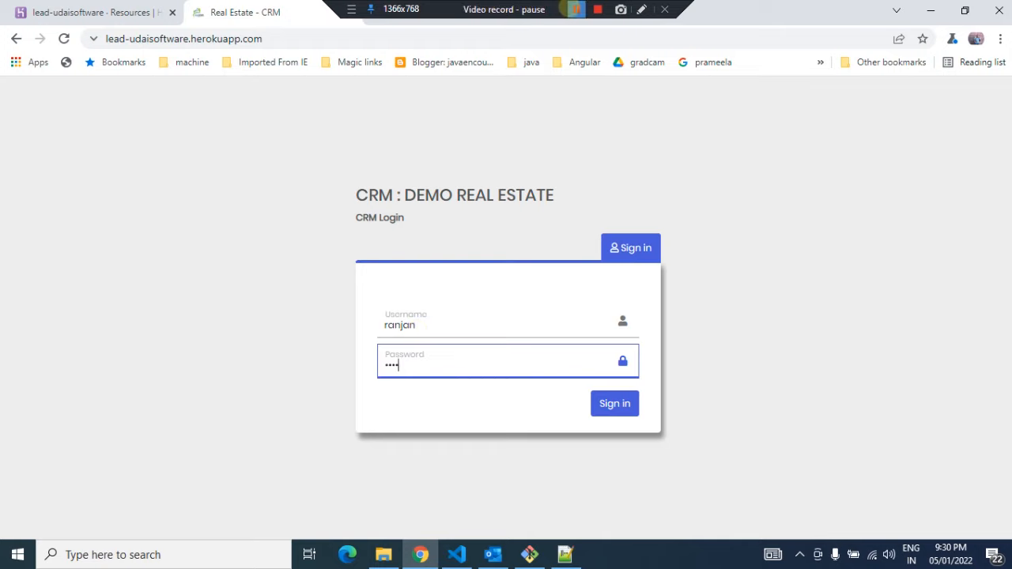
left_click(575, 9)
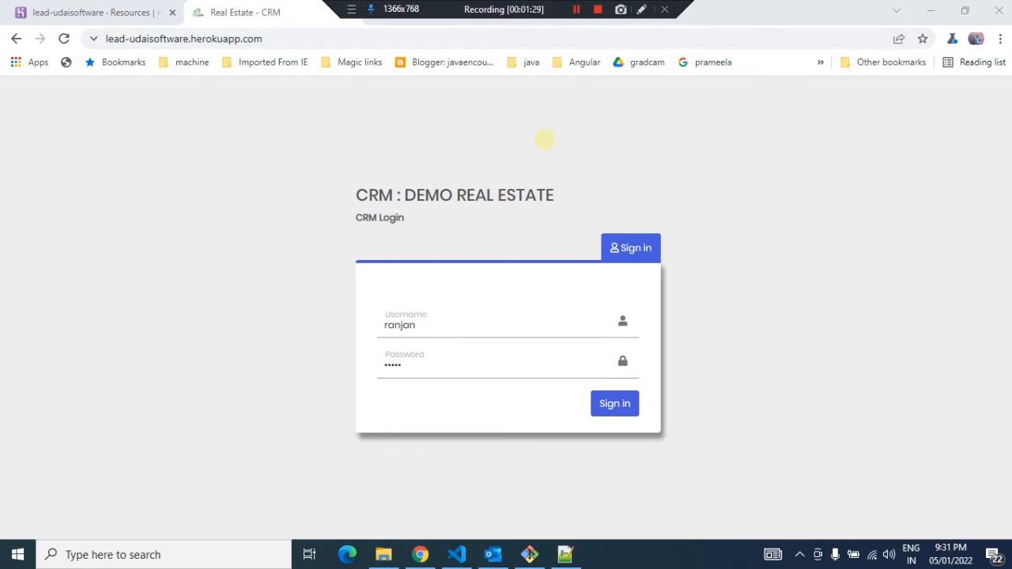
left_click(615, 402)
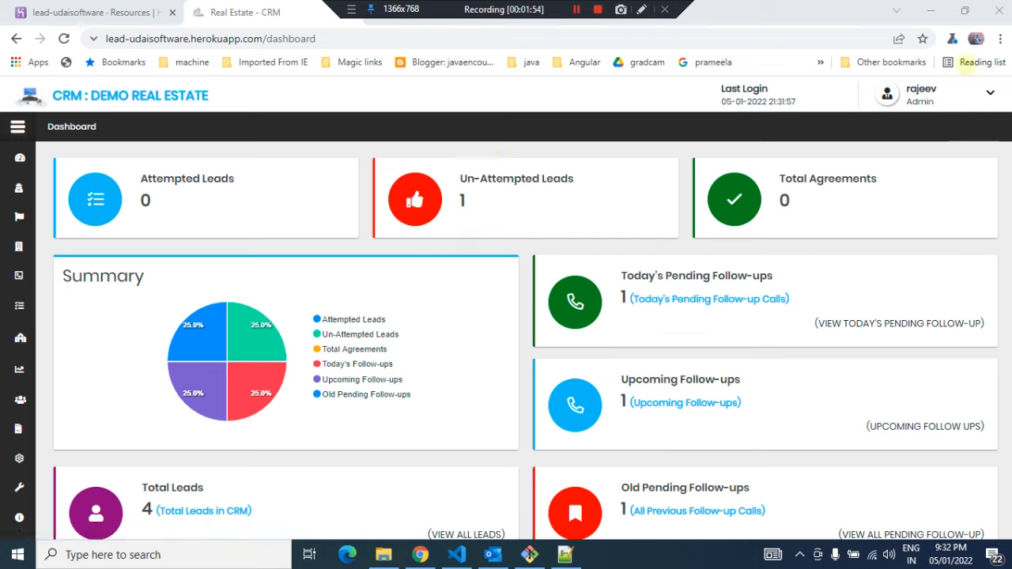
Open the account menu and close the other browser tab
left_click(990, 91)
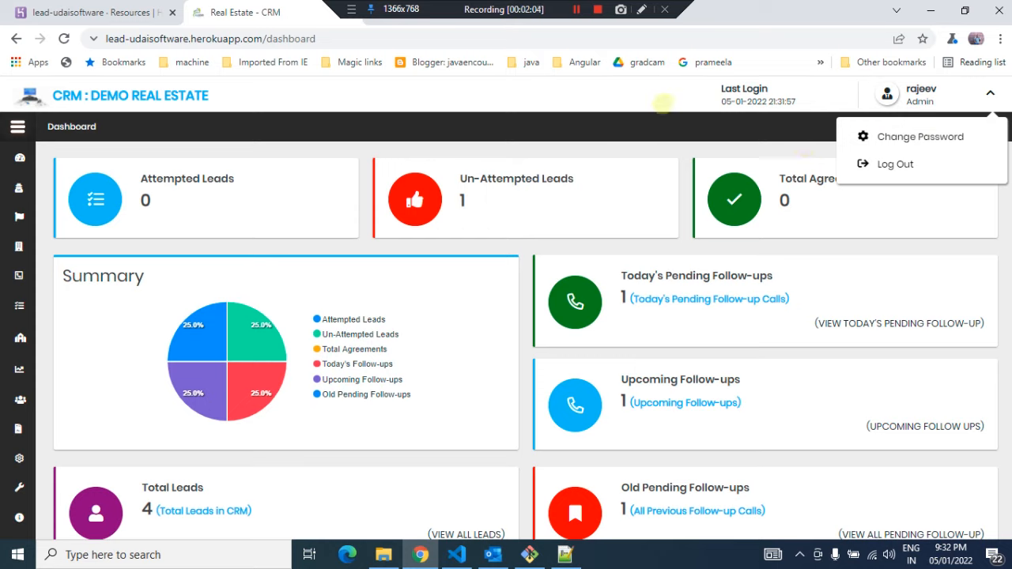
left_click(172, 12)
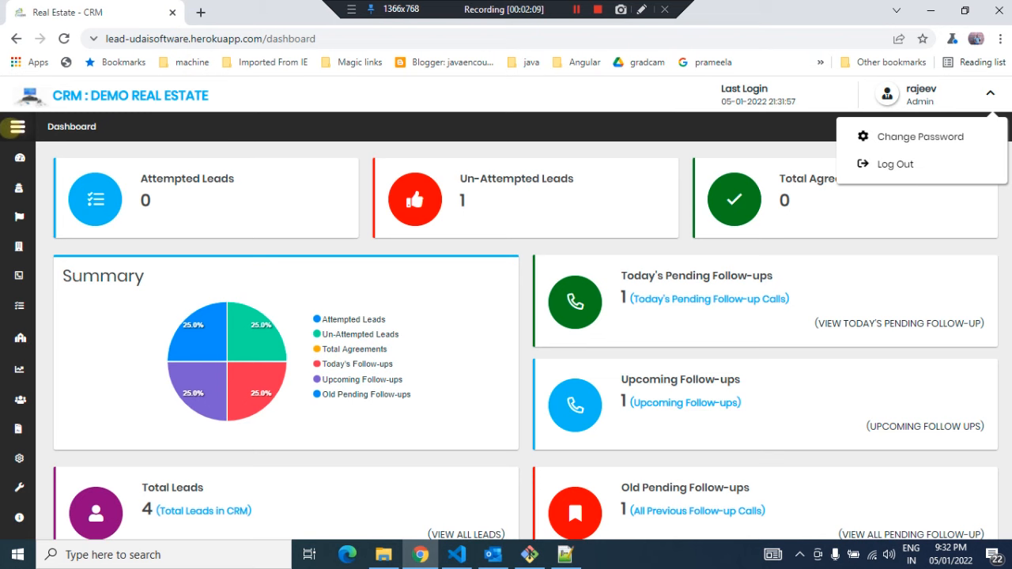
Expand the navigation sidebar and review the dashboard summary panels
left_click(11, 127)
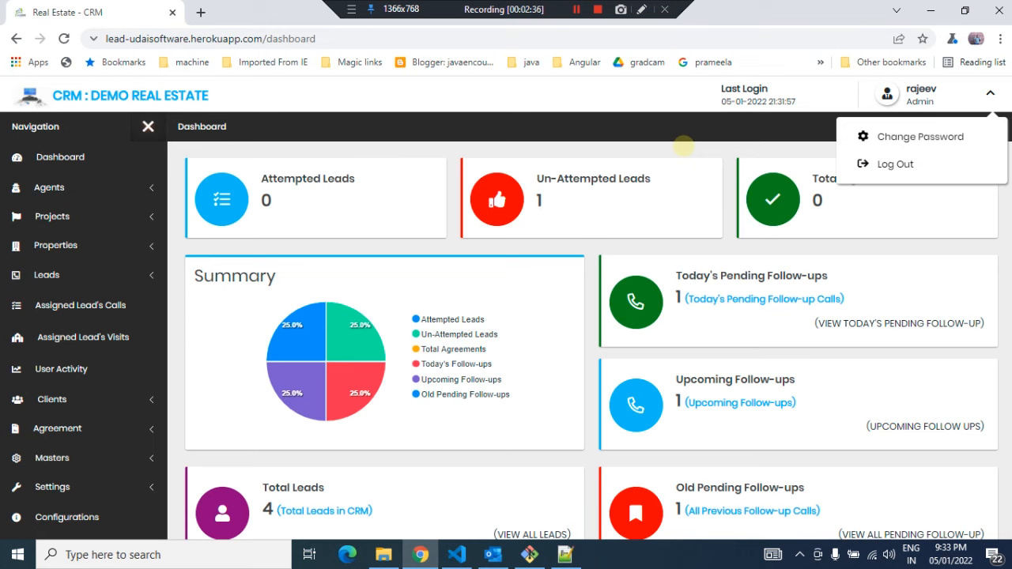
scroll(582, 355, "down", 1)
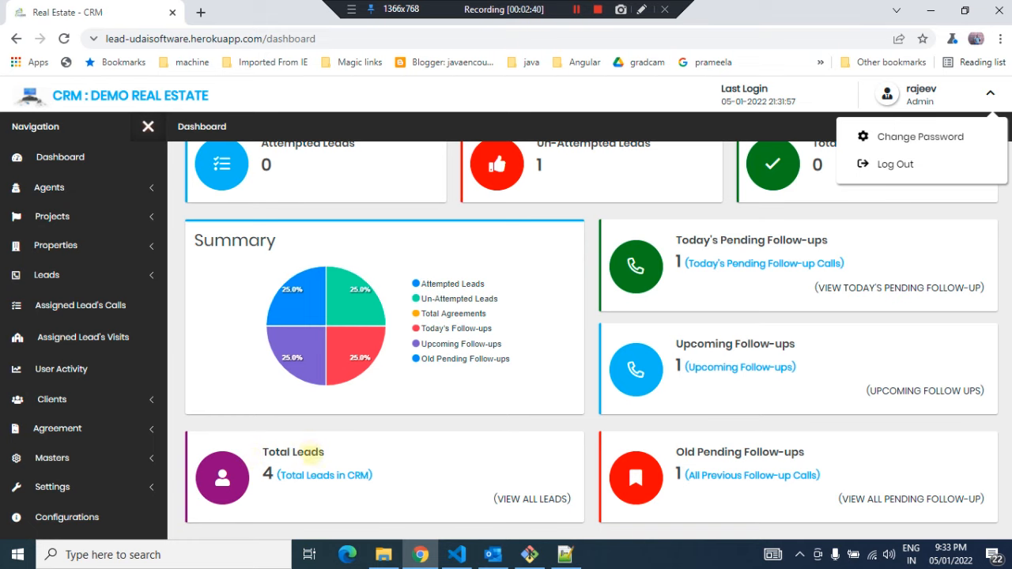
scroll(545, 229, "up", 1)
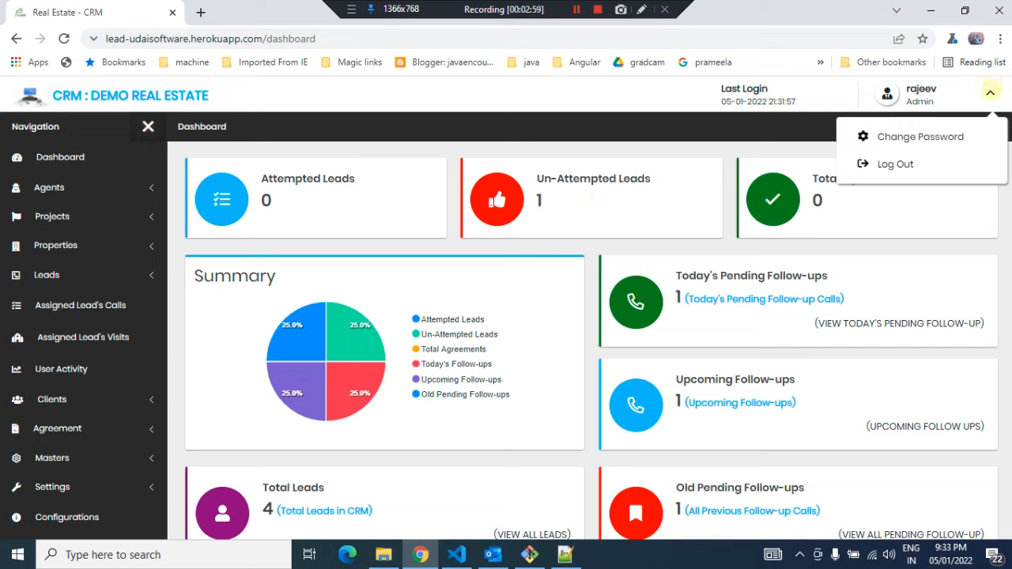
left_click(990, 93)
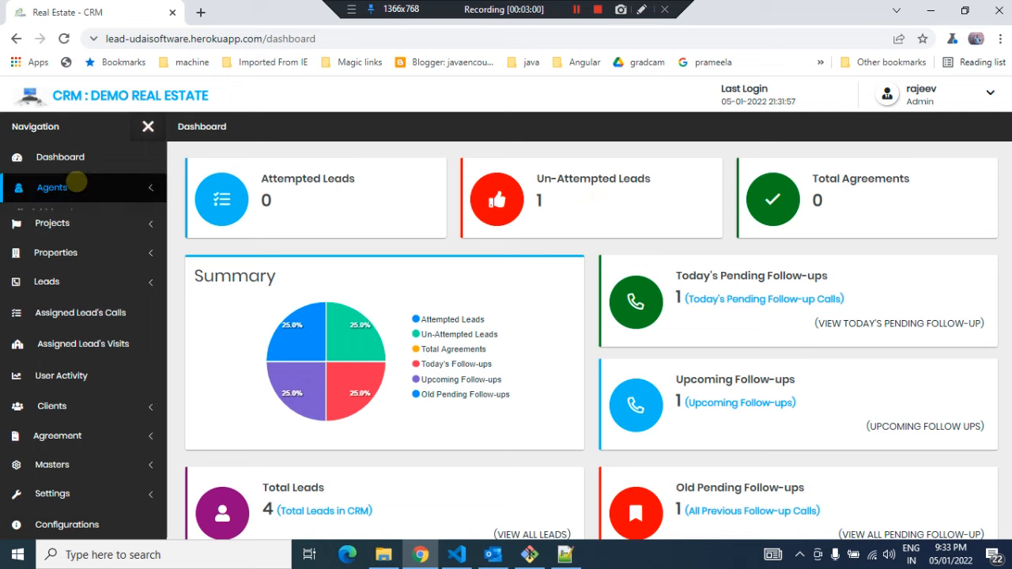
Open the list of agents
left_click(52, 191)
left_click(53, 231)
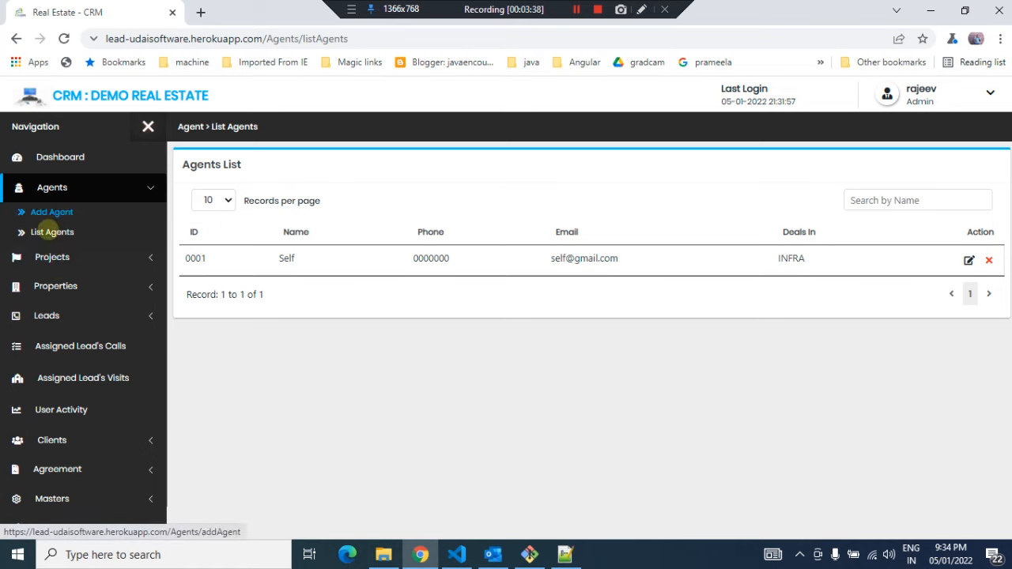
Open the list of all projects and examine the existing project's name, location and properties
left_click(52, 256)
left_click(47, 261)
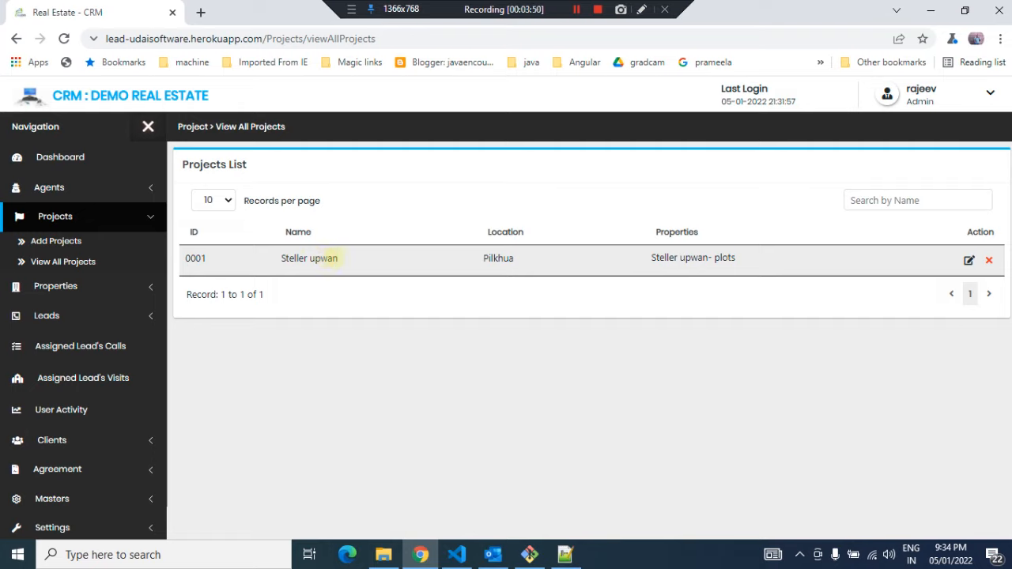
triple_click(331, 260)
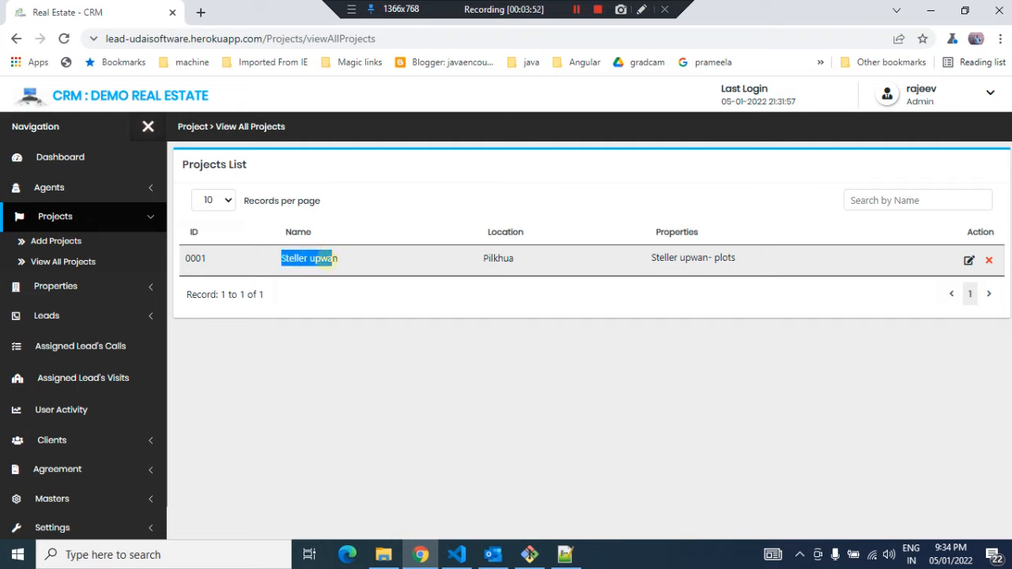
left_click(324, 260)
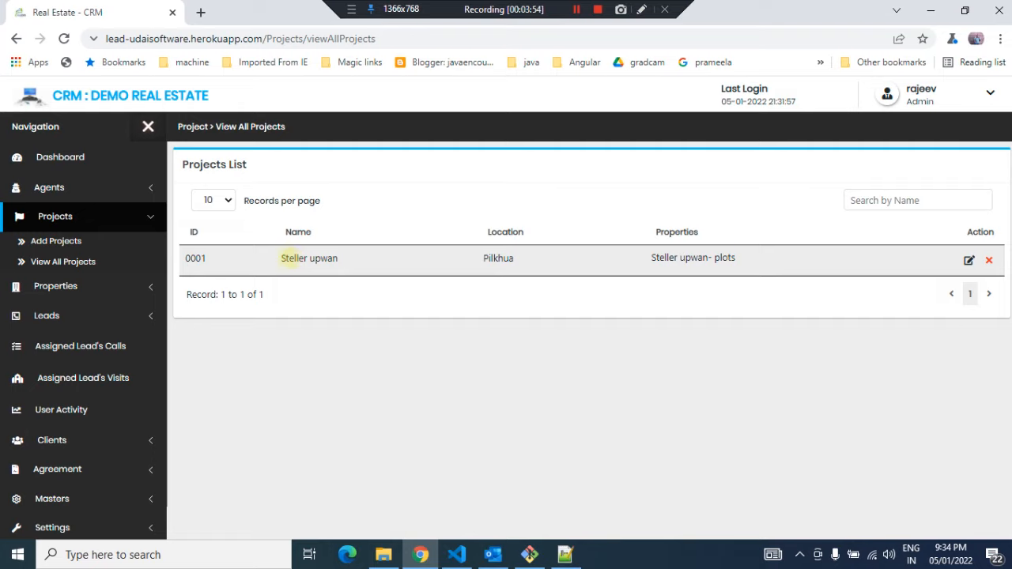
double_click(289, 259)
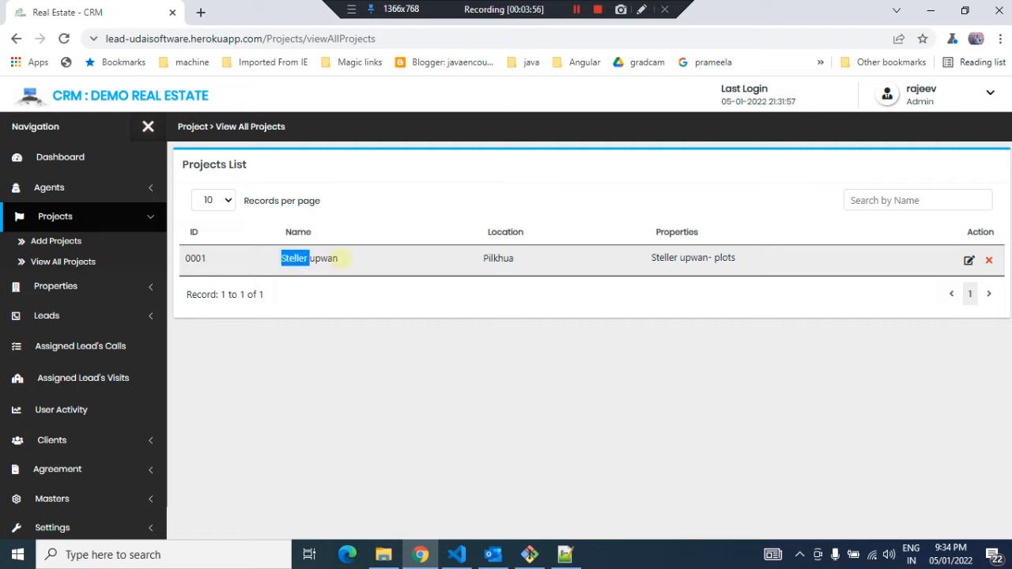
left_click(336, 259)
left_click_drag(337, 259, 282, 259)
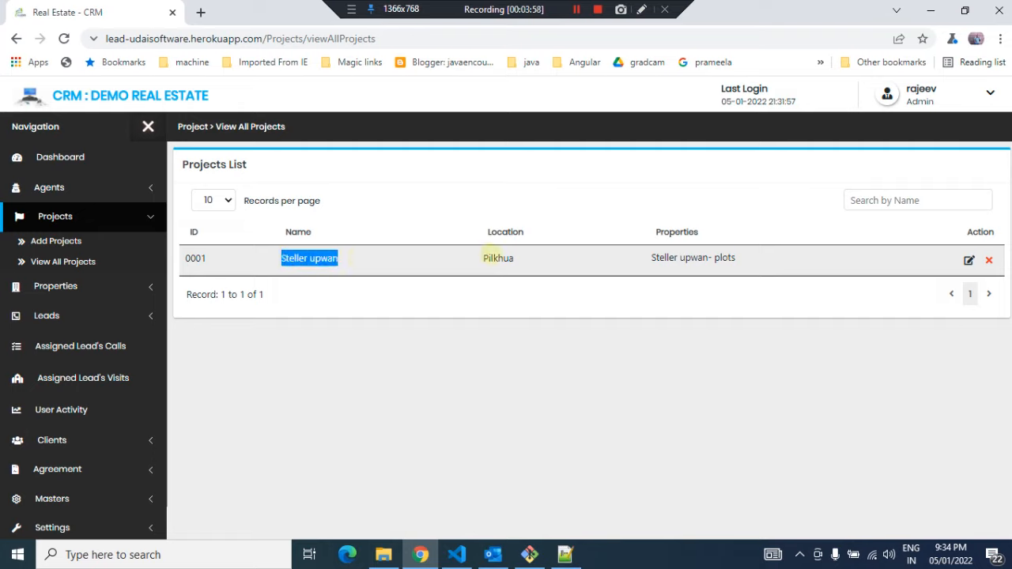
double_click(494, 258)
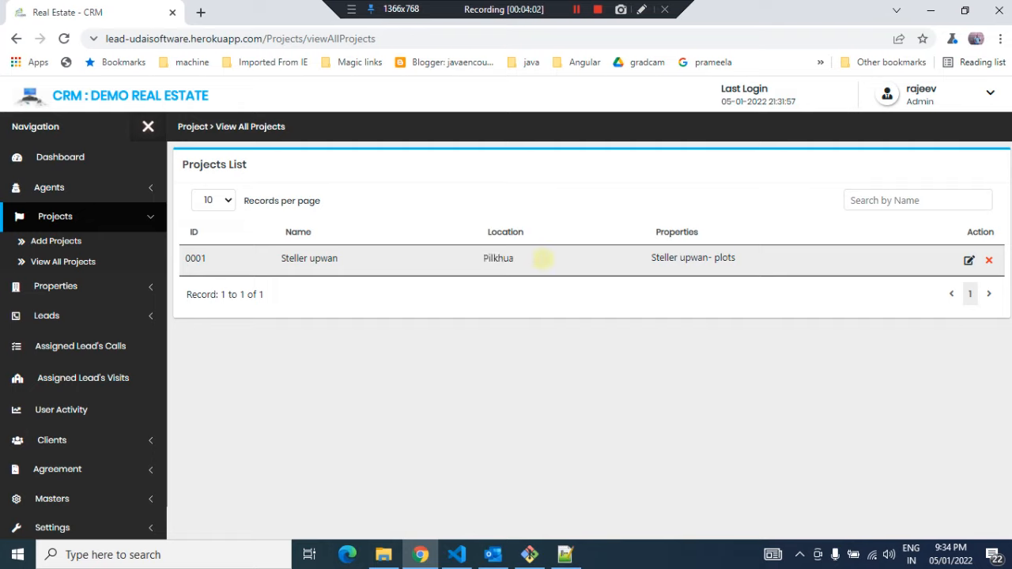
left_click_drag(645, 257, 751, 256)
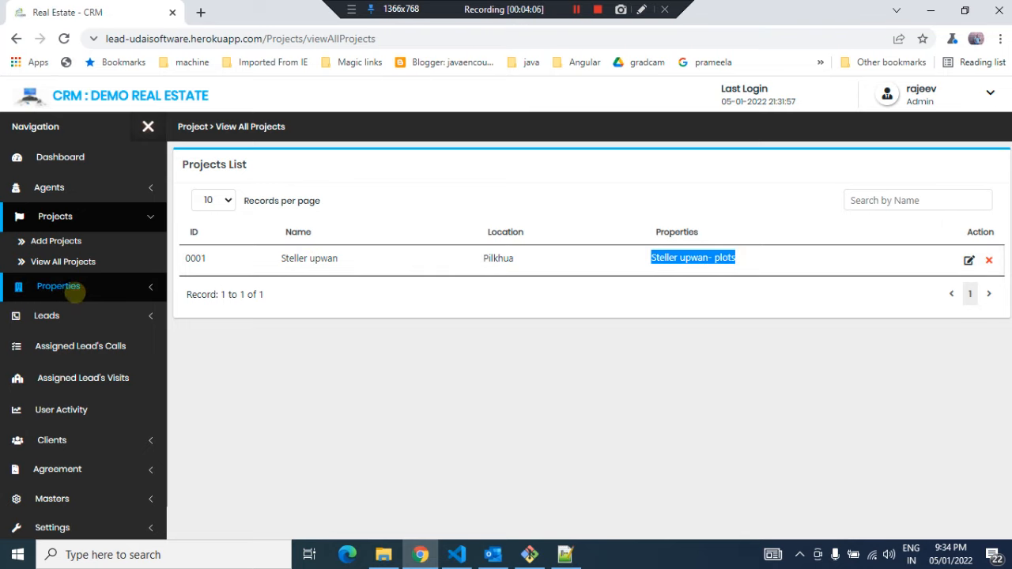
Browse the properties list and the projects list
left_click(68, 286)
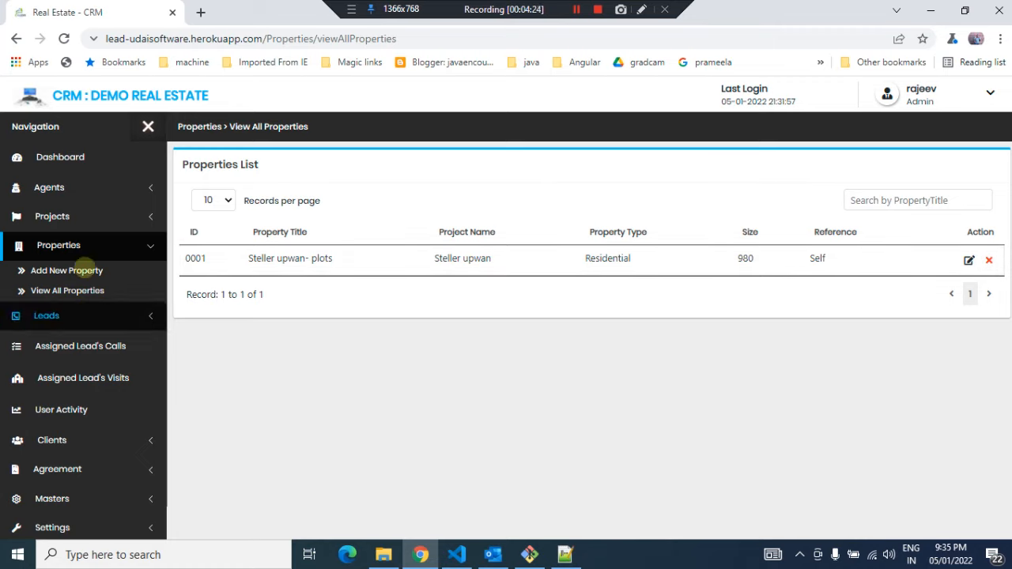
left_click(46, 217)
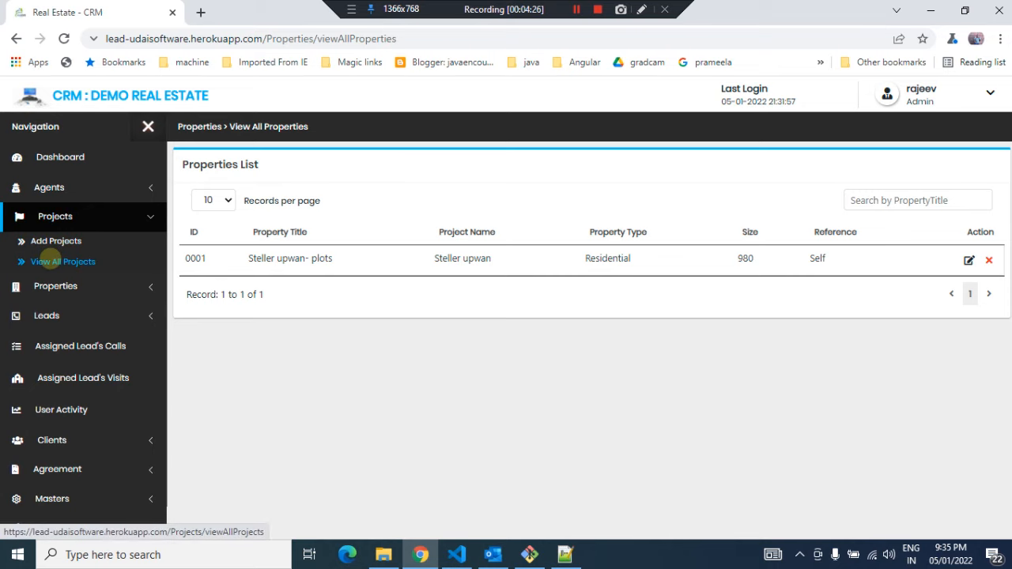
left_click(38, 261)
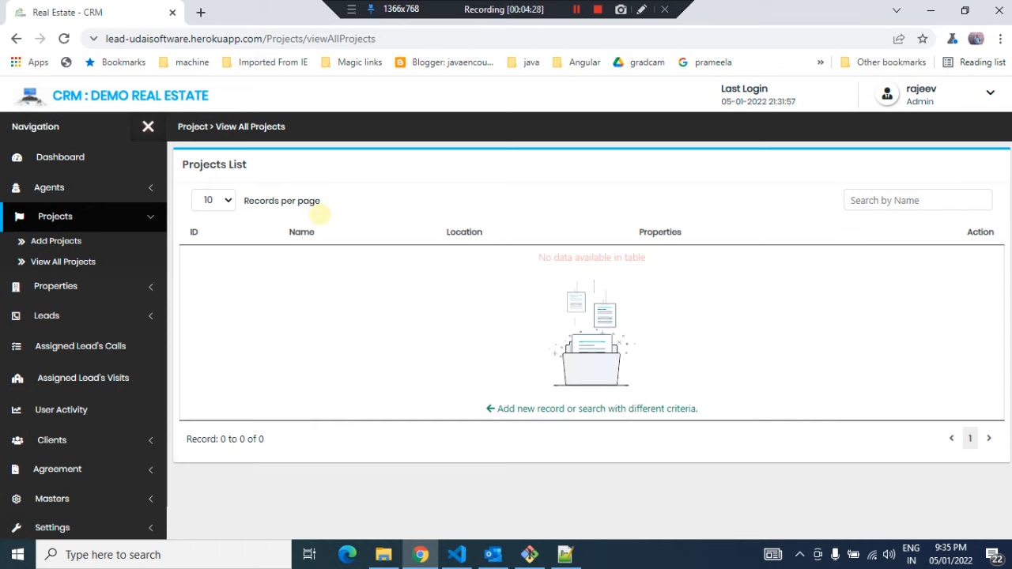
left_click(52, 287)
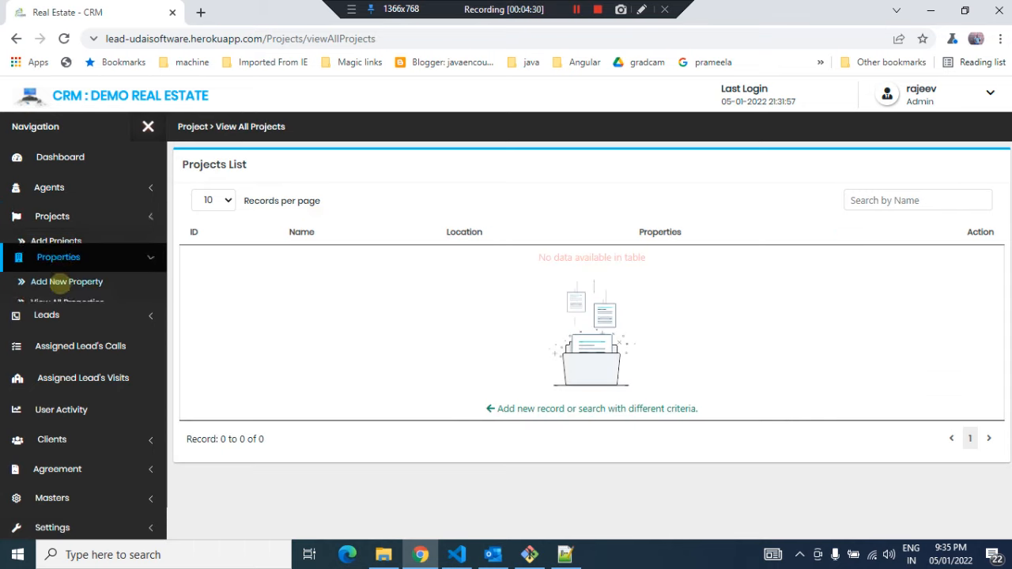
left_click(63, 290)
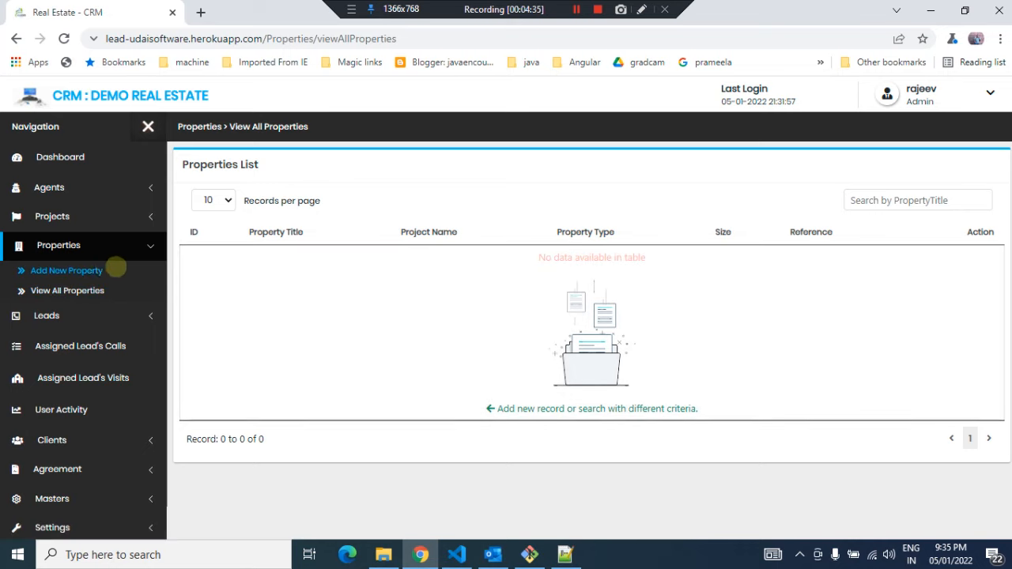
Look over the new property form, then open the form for adding a project
left_click(93, 270)
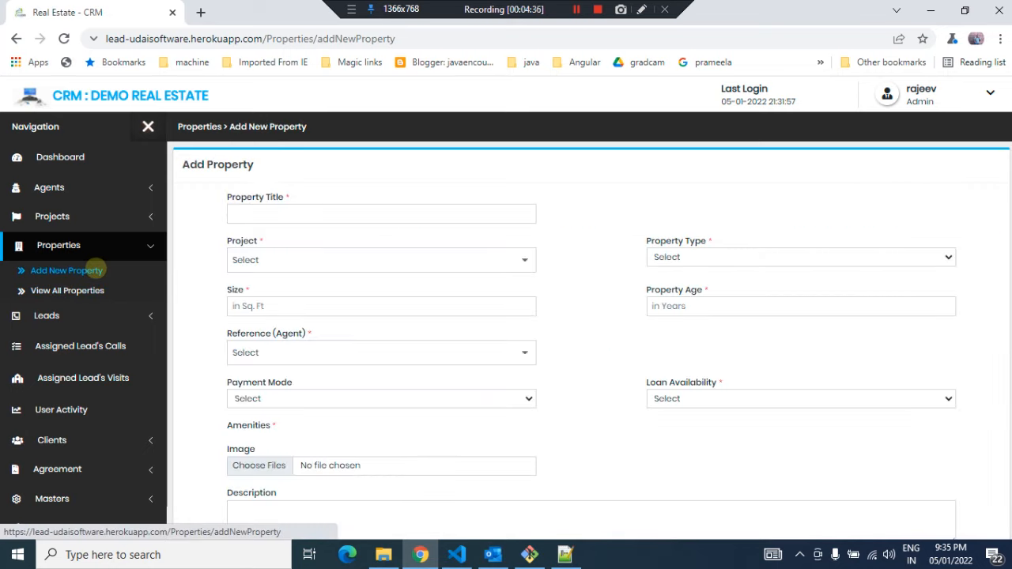
left_click(305, 203)
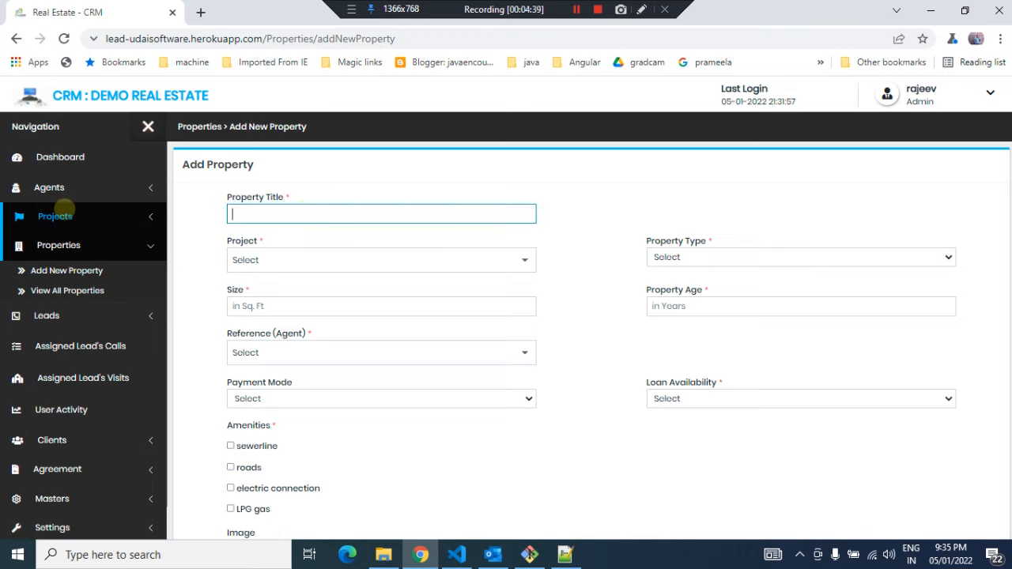
left_click(55, 215)
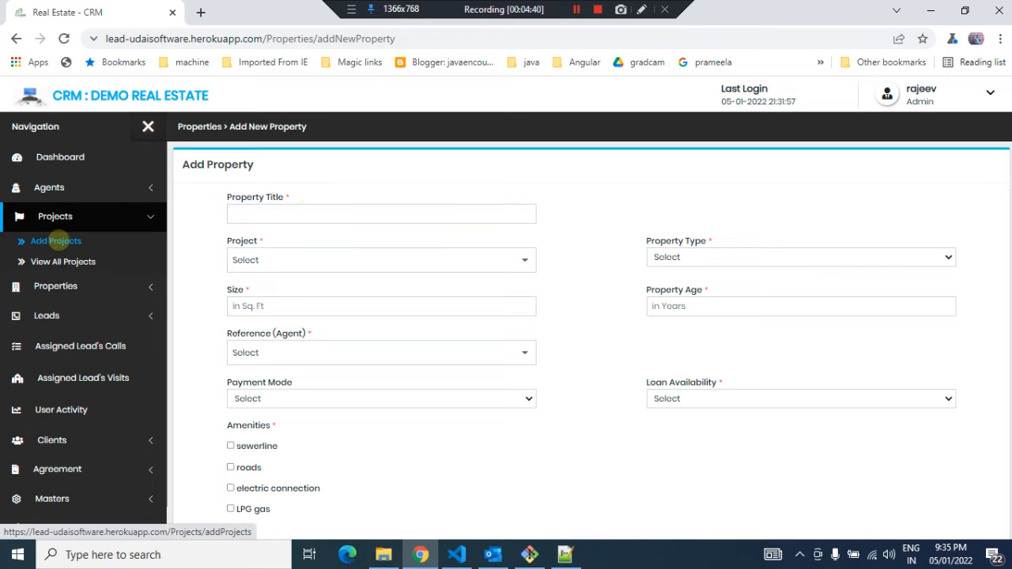
left_click(55, 240)
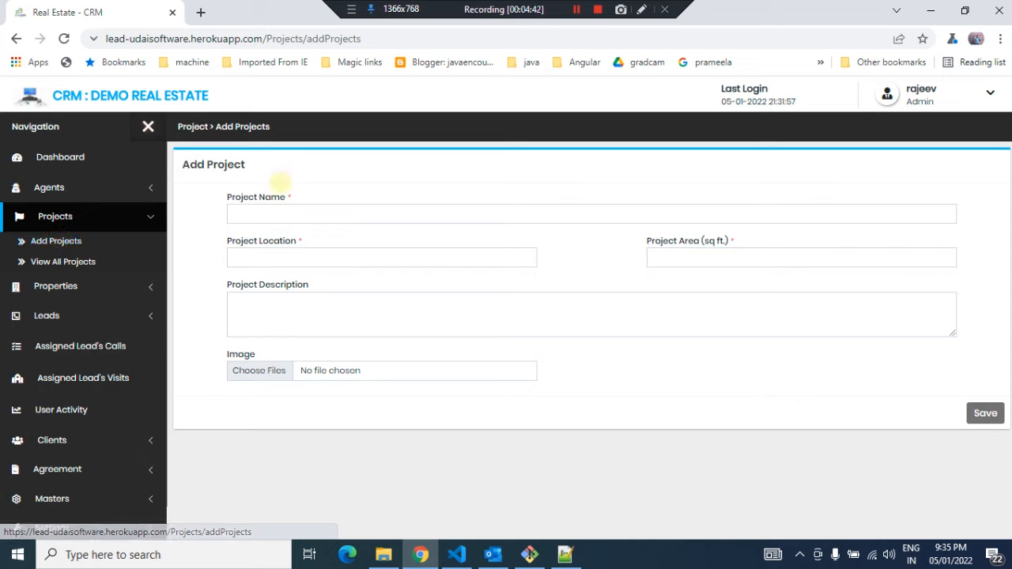
Enter ACE City as the project name
left_click(275, 212)
type("Ac")
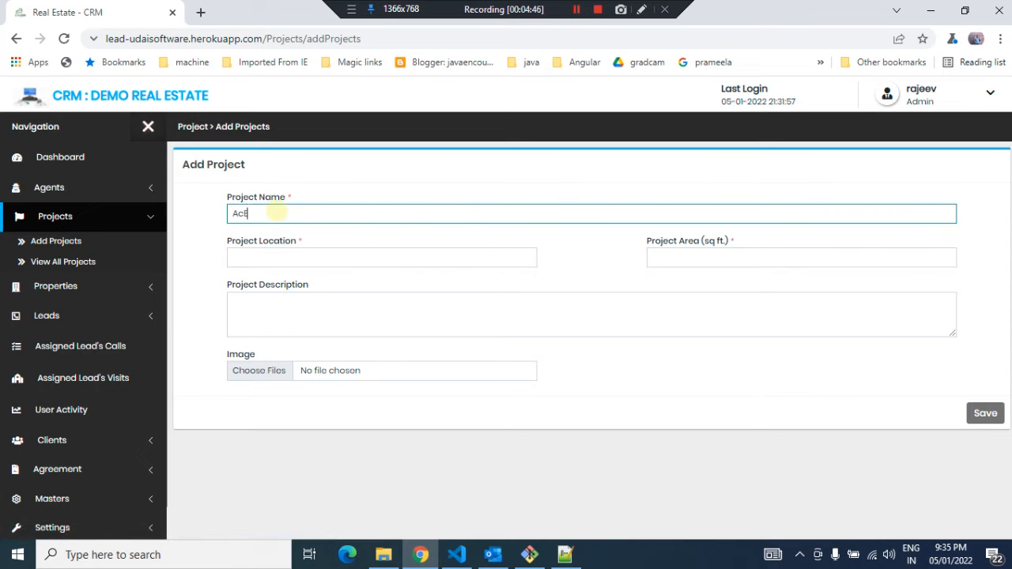
type("e")
key("BackSpace")
key("BackSpace")
type("CE City")
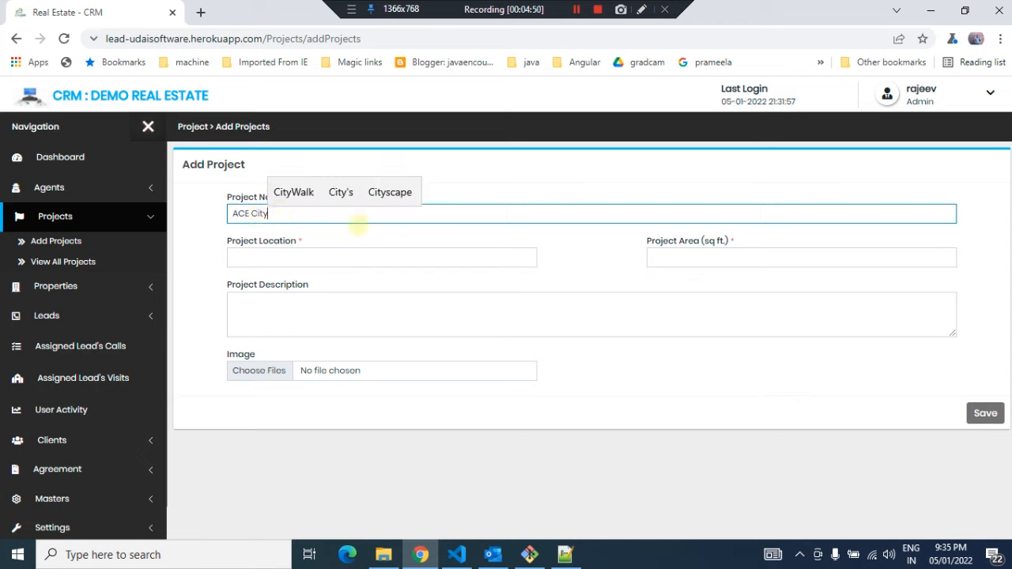
Set the project location to Noida Extention and the project area to 25000 sq ft
left_click(307, 254)
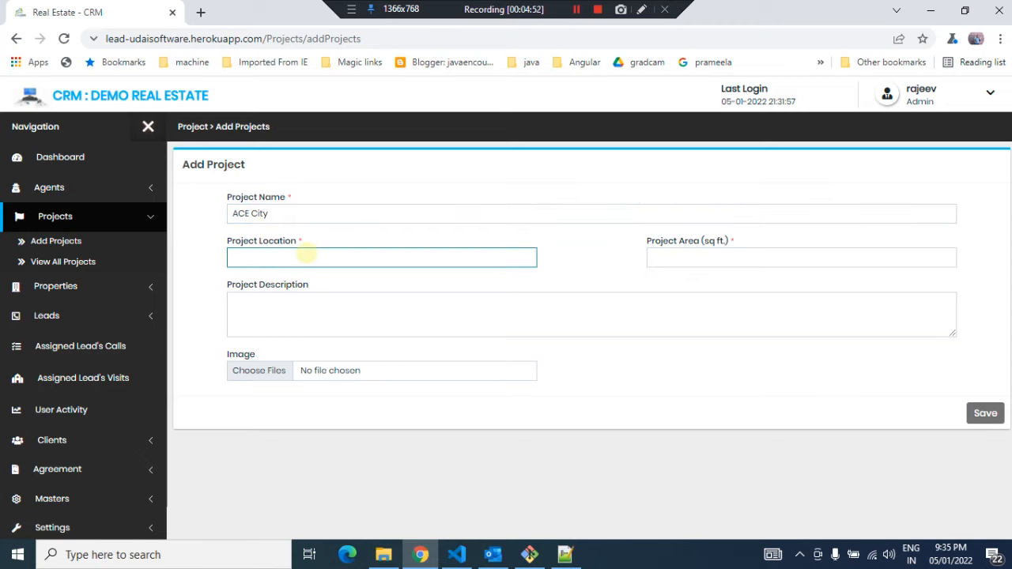
type("Noida E")
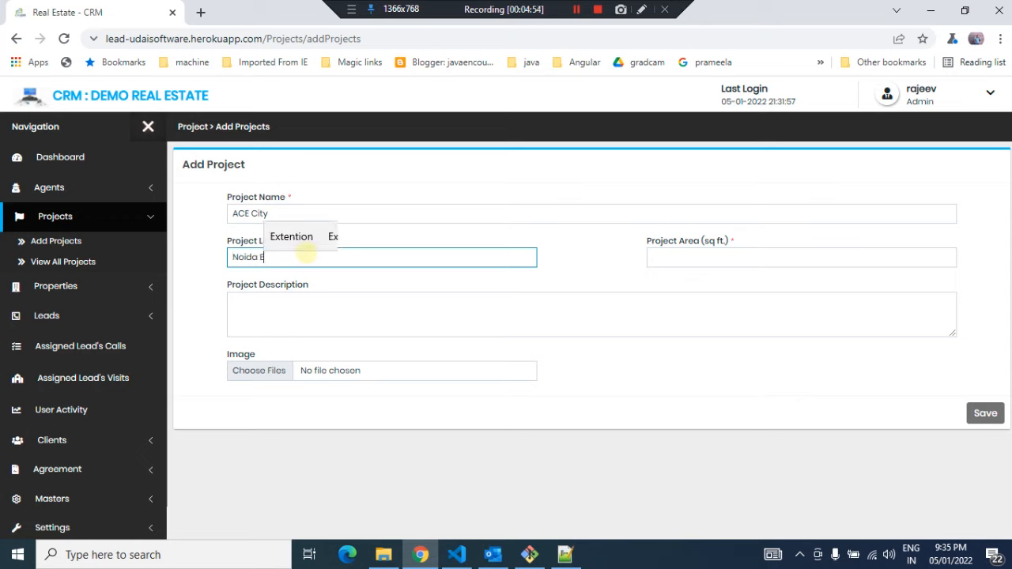
type("xtention")
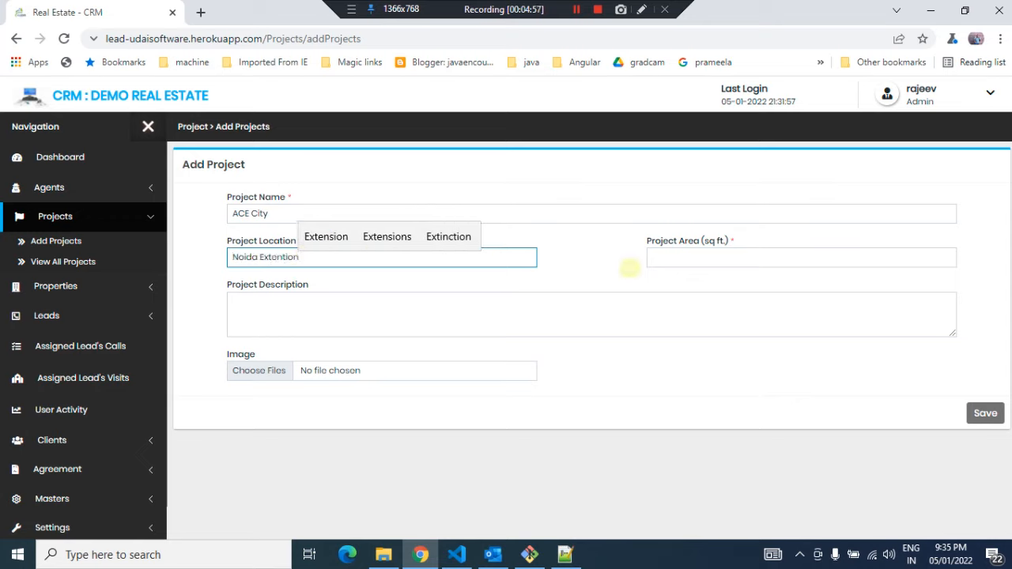
left_click(676, 255)
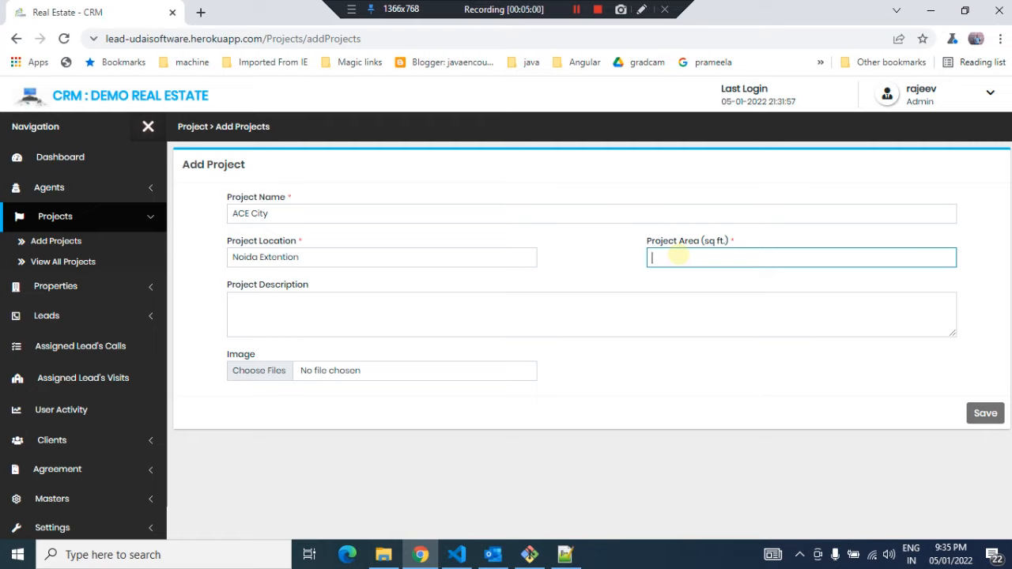
type("25000")
Enter "Flat and plots" as the project description
left_click(284, 308)
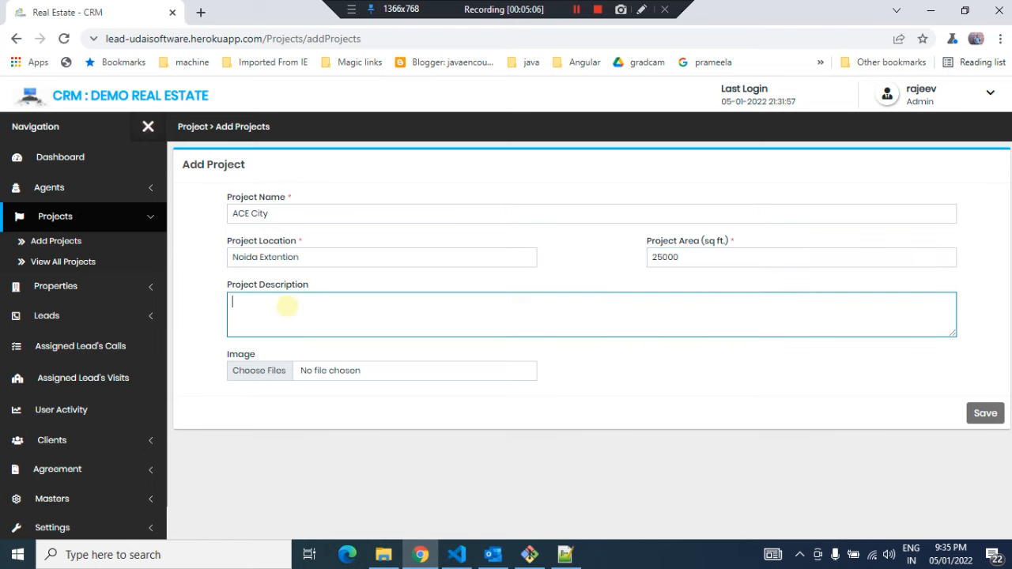
type("Flat and plots")
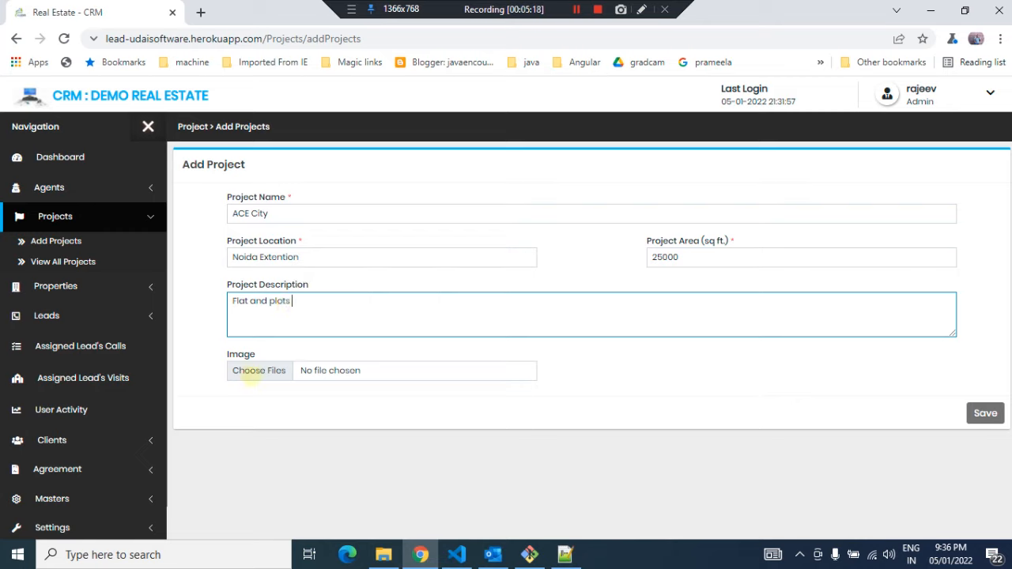
left_click(251, 372)
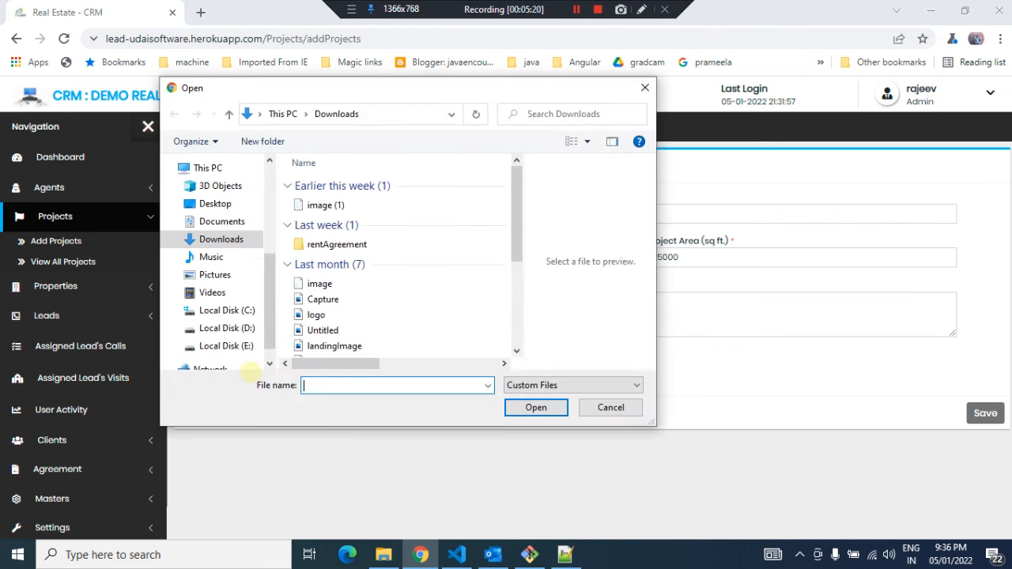
left_click(311, 206)
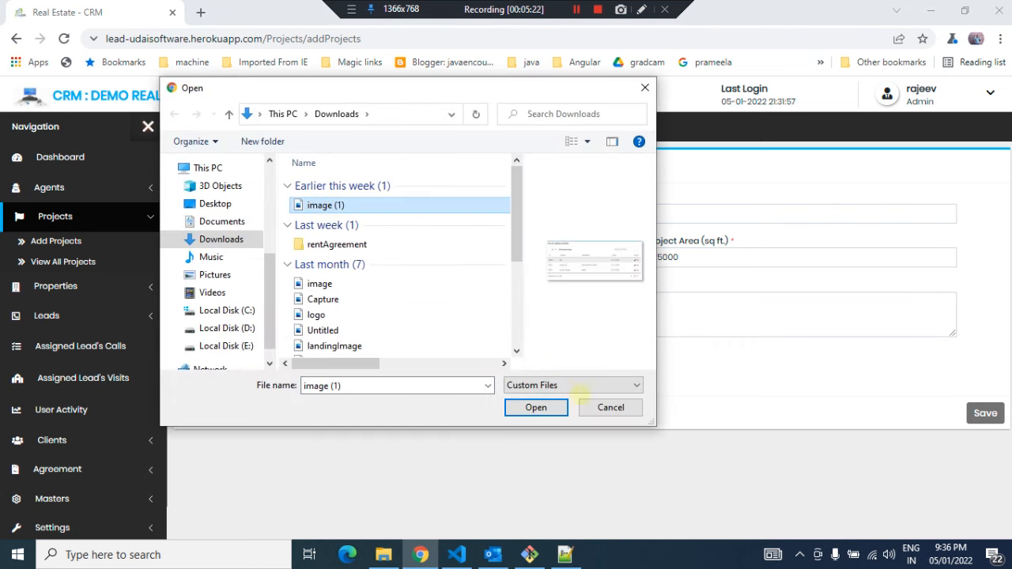
left_click(610, 407)
Attach images.png from Downloads as the project image and save the new project
left_click(273, 371)
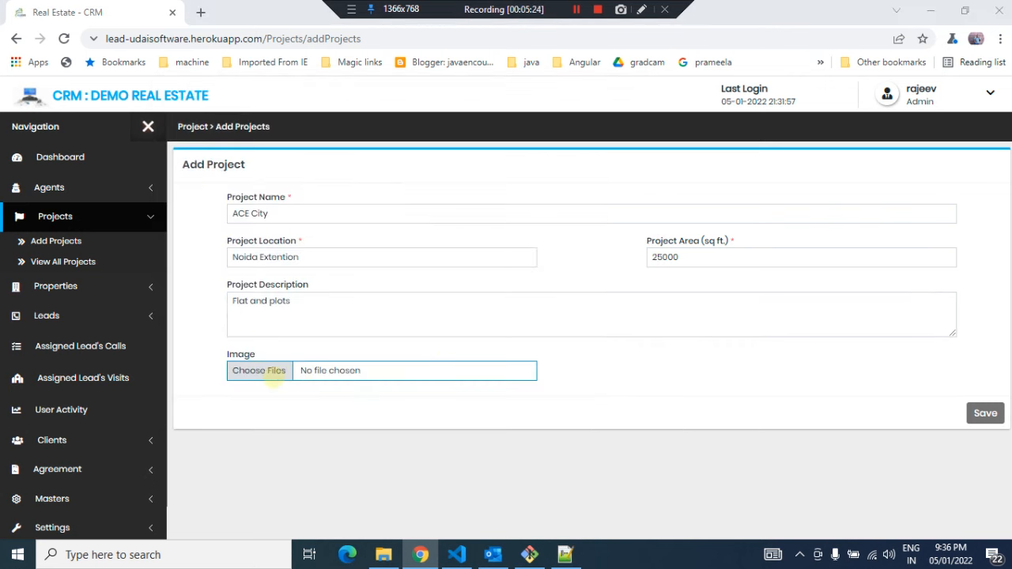
left_click(317, 315)
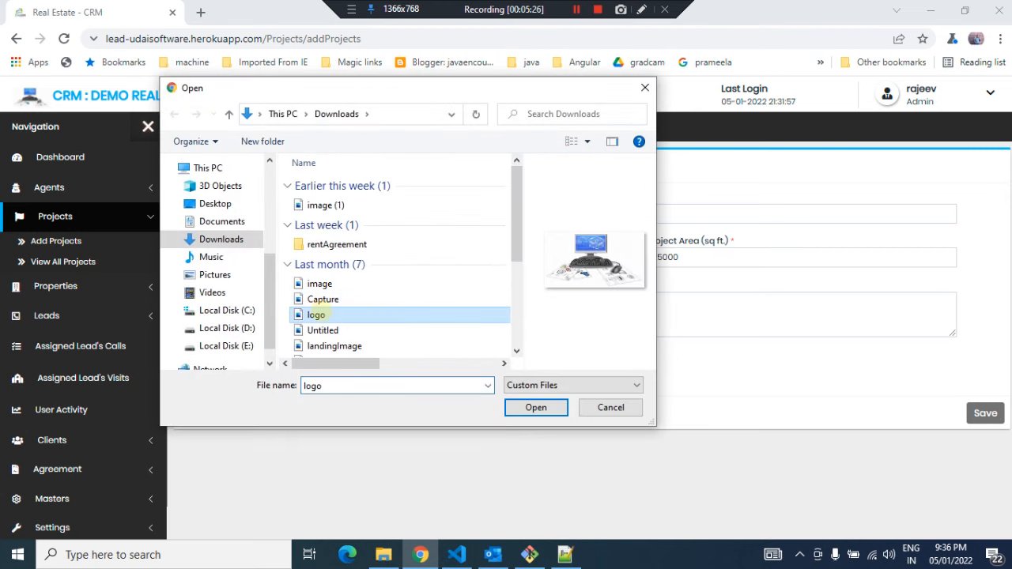
left_click(324, 298)
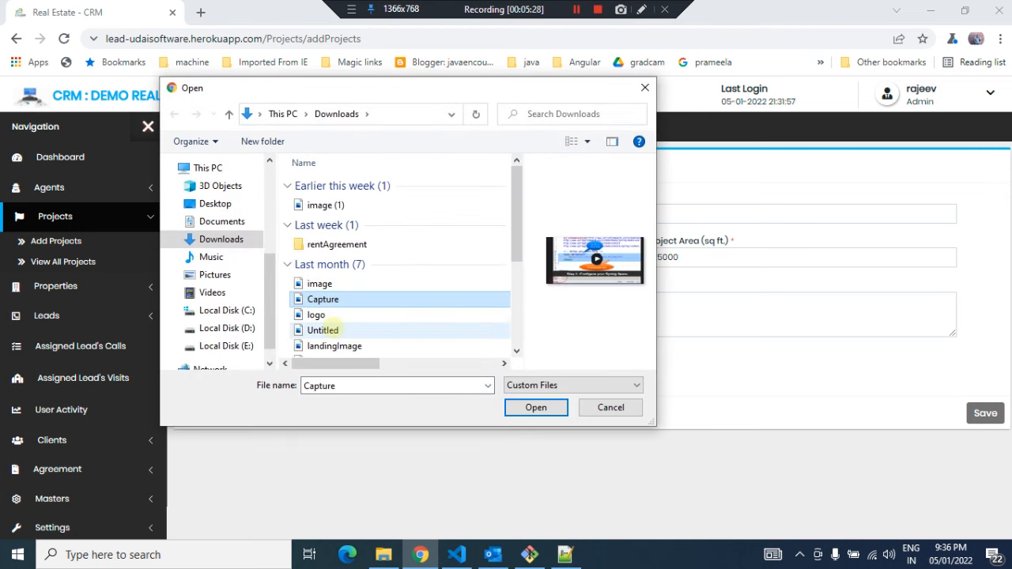
left_click(325, 328)
left_click(328, 343)
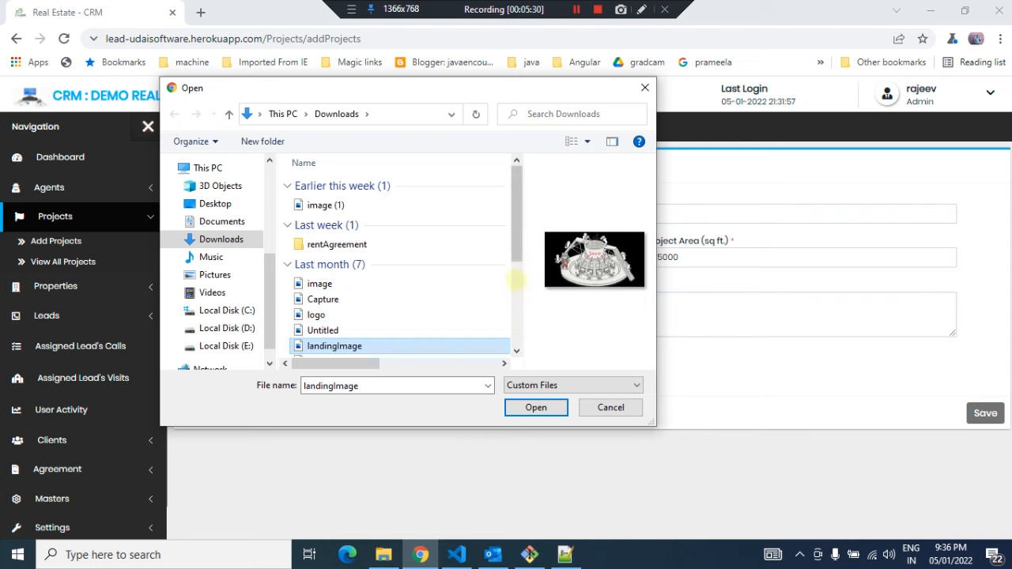
scroll(457, 286, "down", 2)
left_click(323, 271)
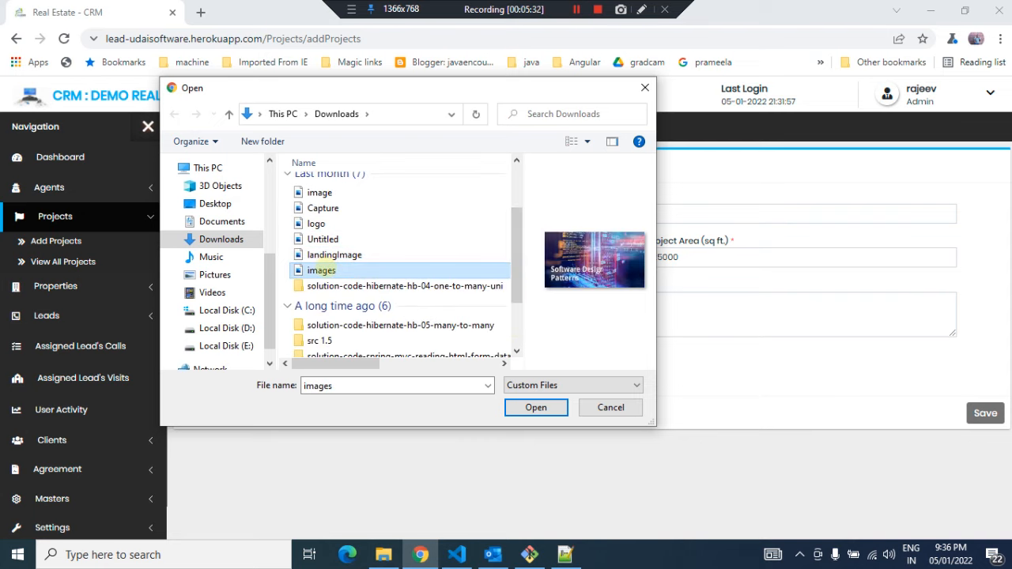
left_click(536, 407)
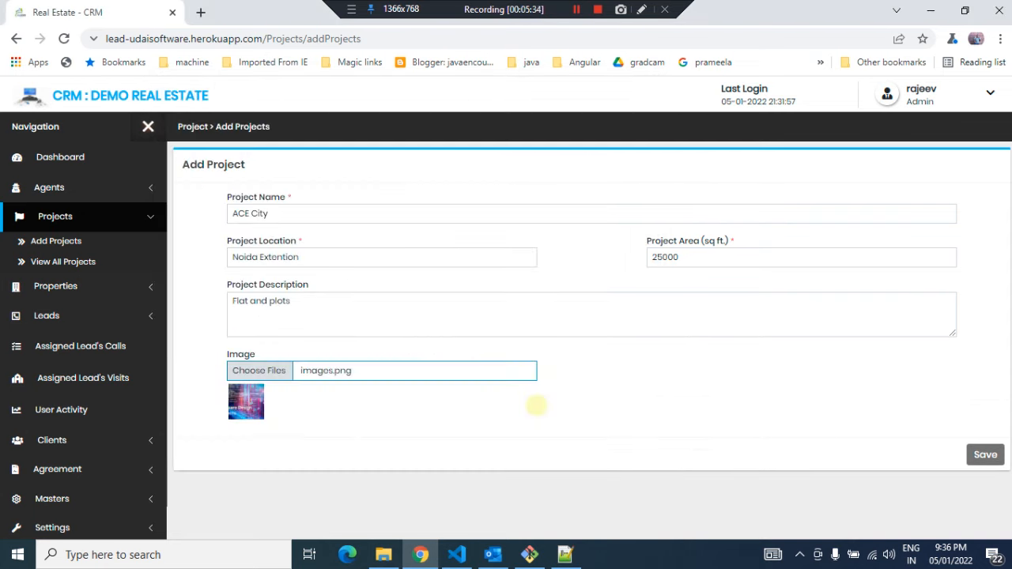
left_click(985, 454)
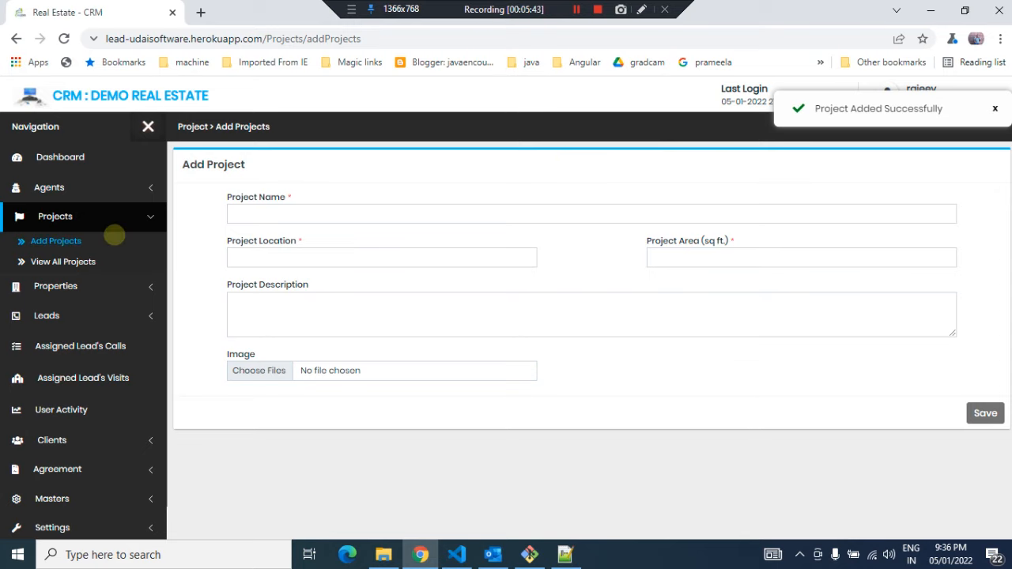
Check the list of all projects and the list of all properties
left_click(63, 260)
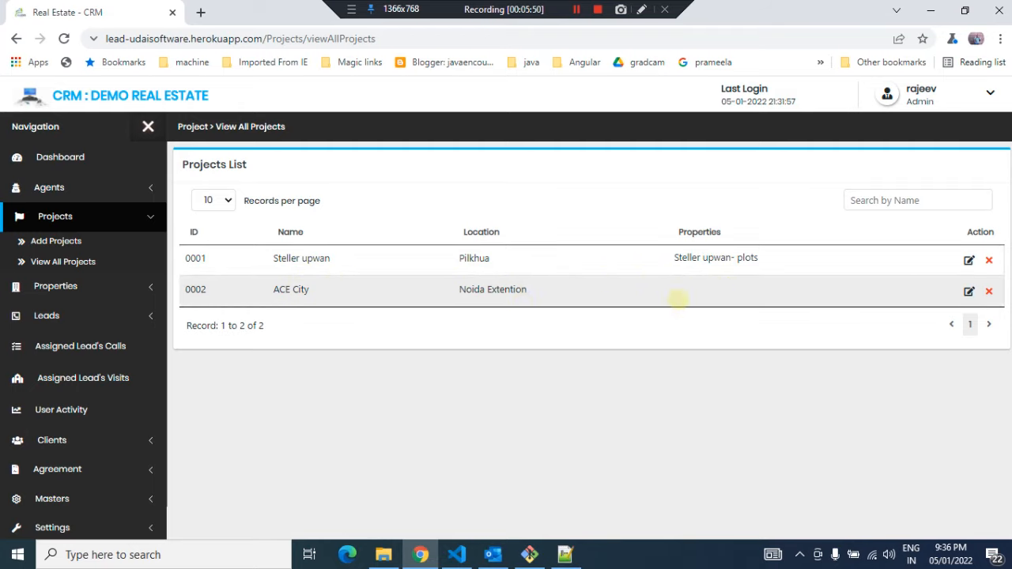
left_click(69, 286)
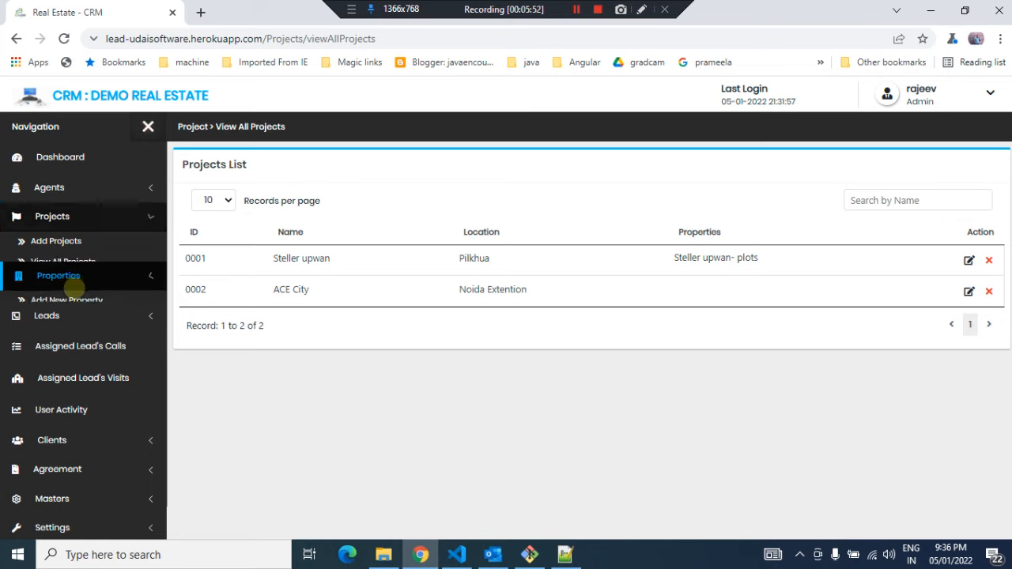
left_click(65, 290)
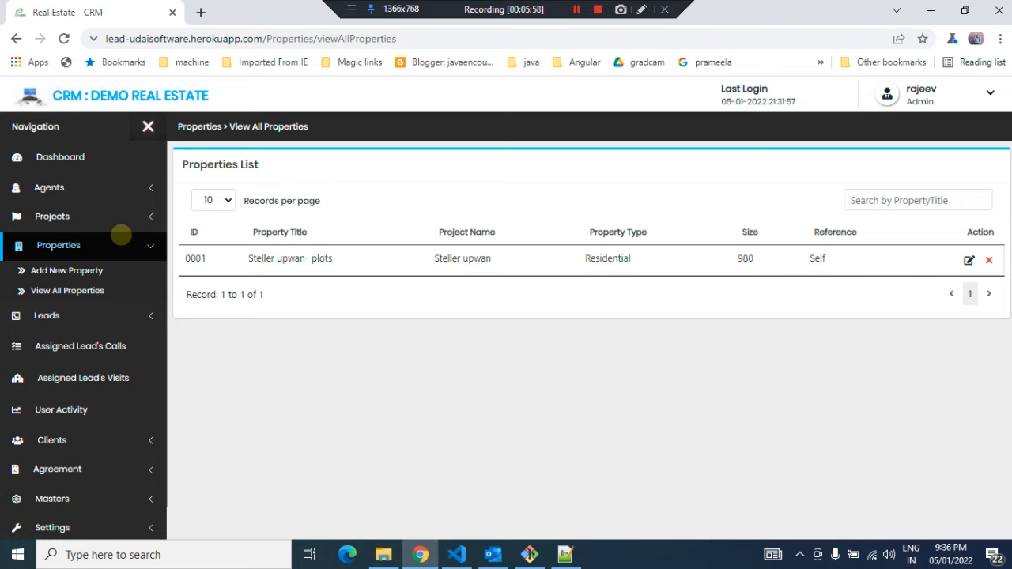
Open the form for a new property and enter ACE City -- Bulanshar as the property title
left_click(87, 270)
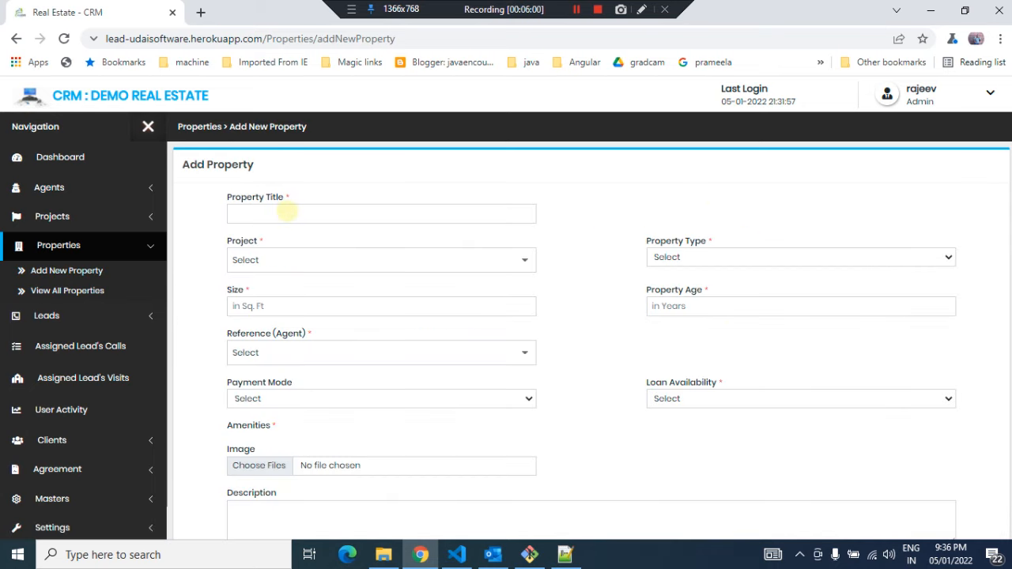
left_click(286, 212)
type("ACE")
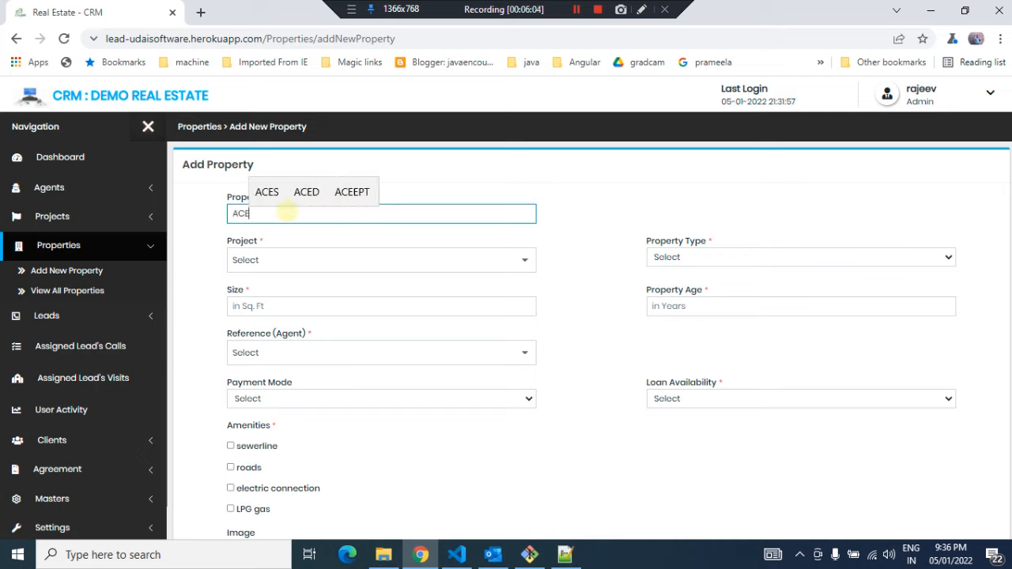
type(" City")
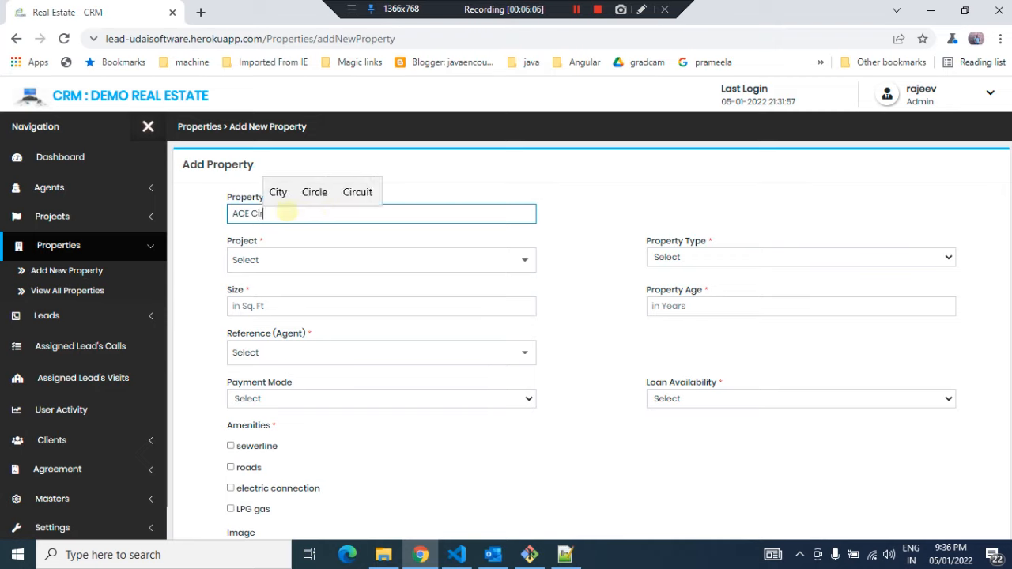
type(" -")
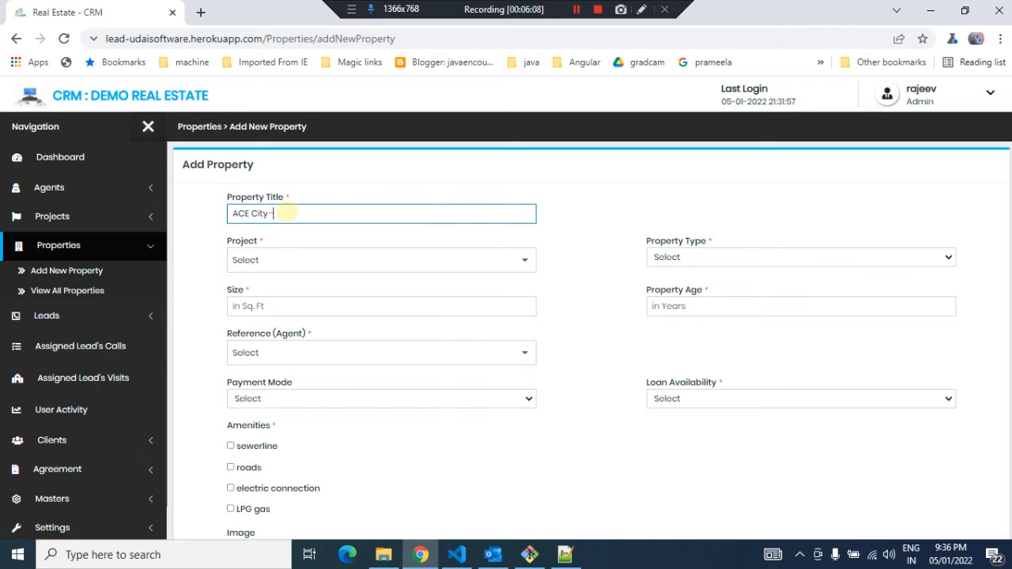
type("- Bu")
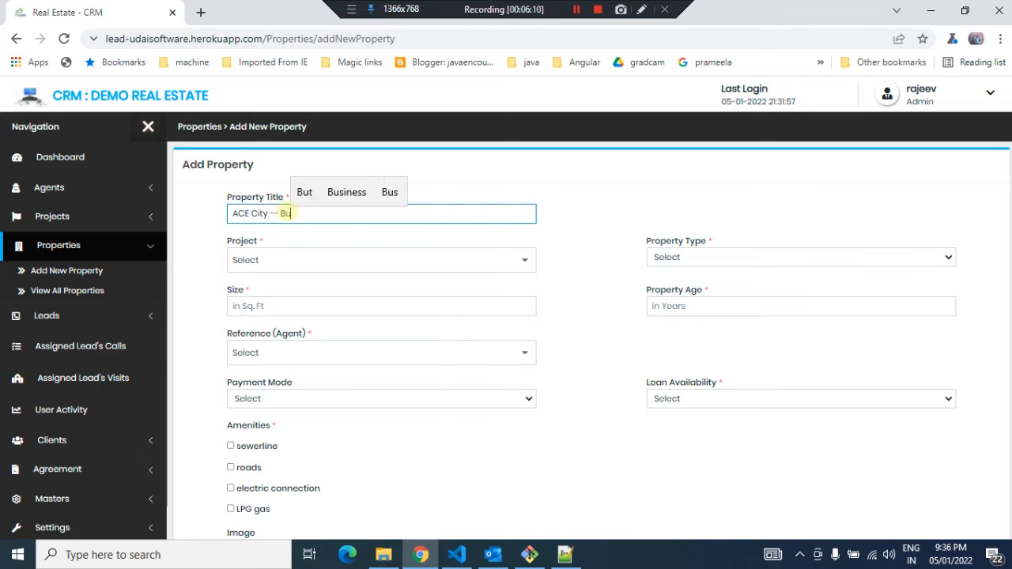
type("lansh")
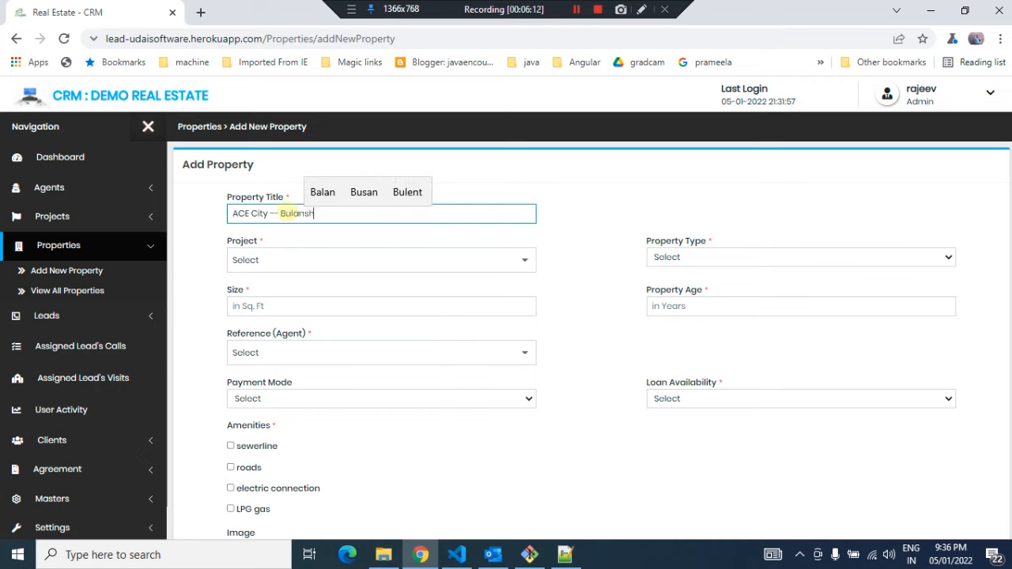
type("or")
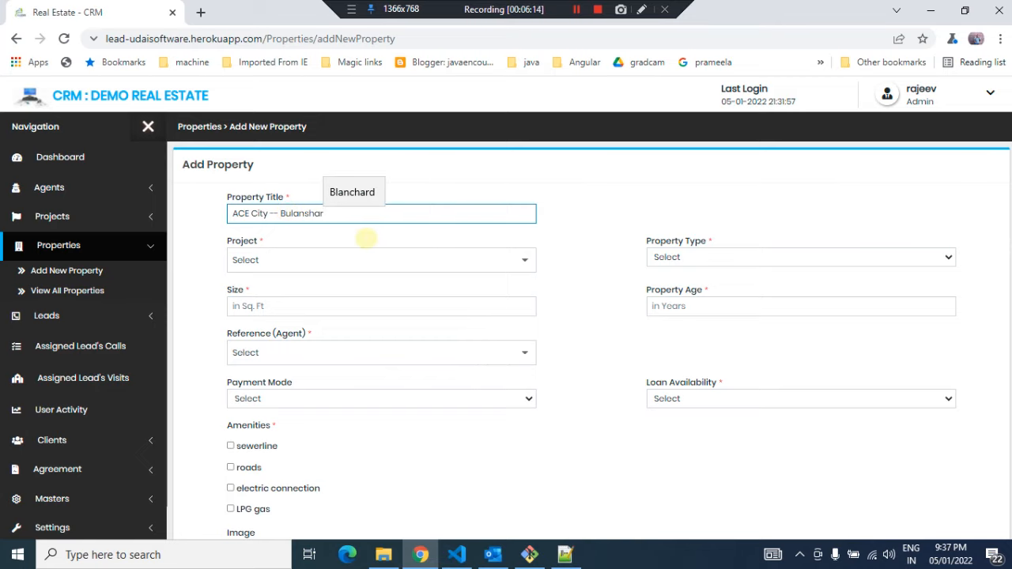
Select ACE City as the property's project and Commercial as the property type
left_click(336, 260)
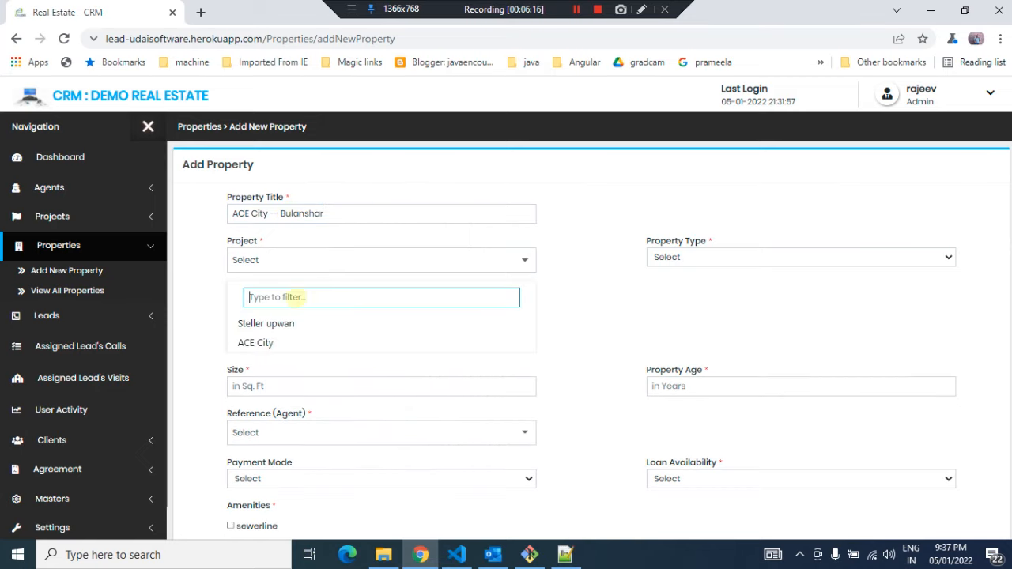
left_click(257, 342)
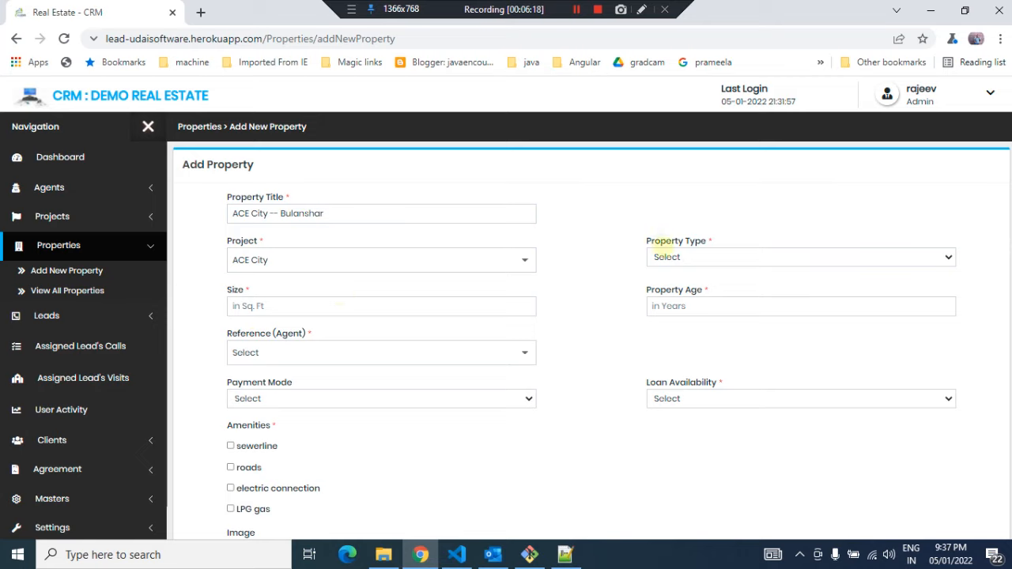
left_click(668, 259)
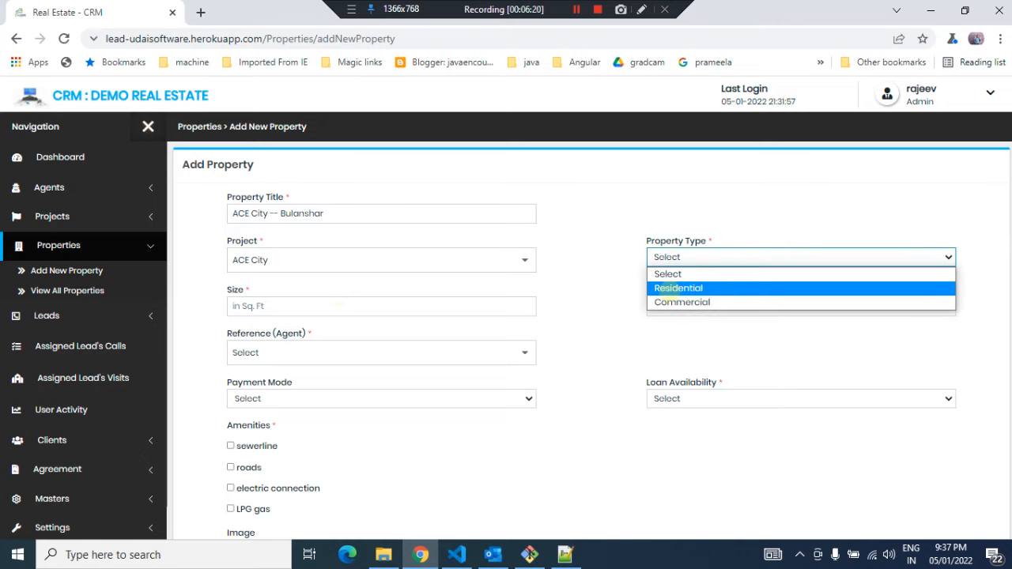
left_click(661, 302)
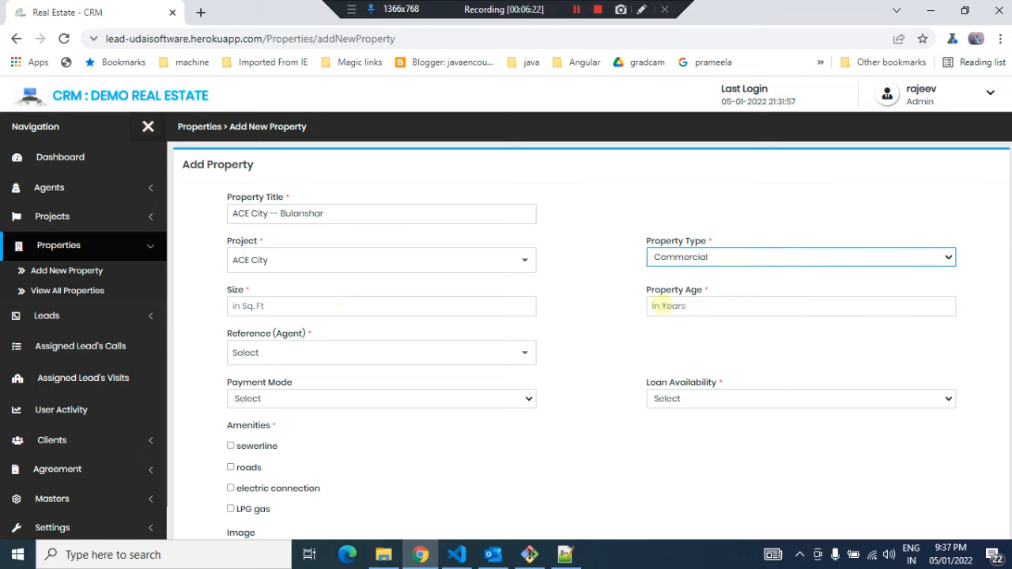
Set the property size to 1100 sq ft and the property age to 1 year
left_click(288, 308)
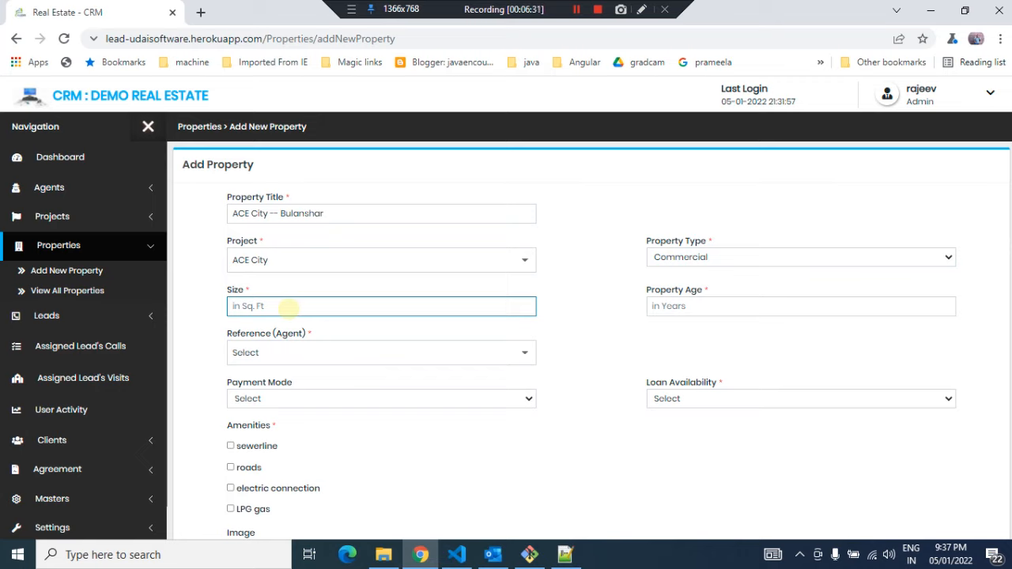
type("1100")
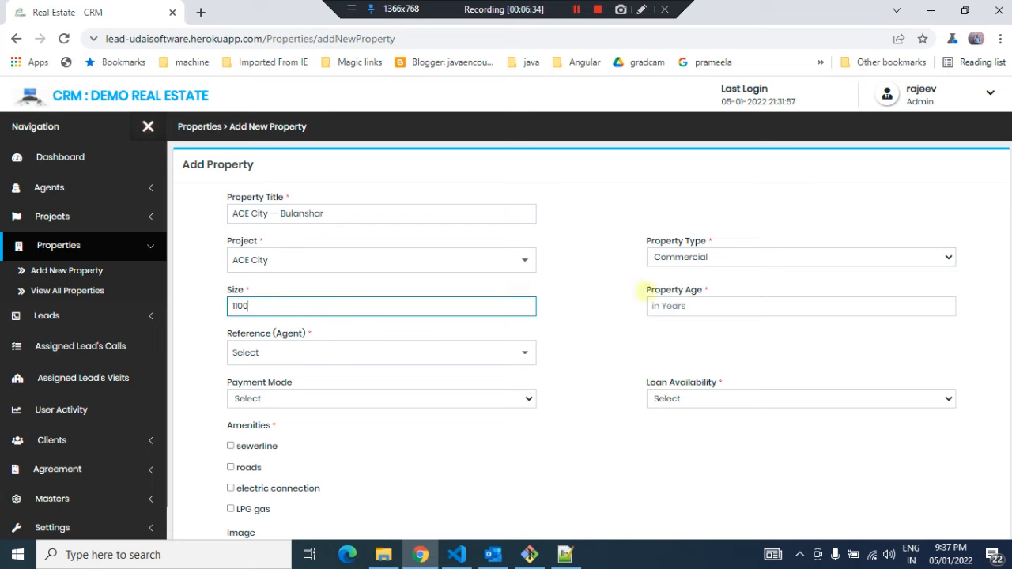
left_click(694, 310)
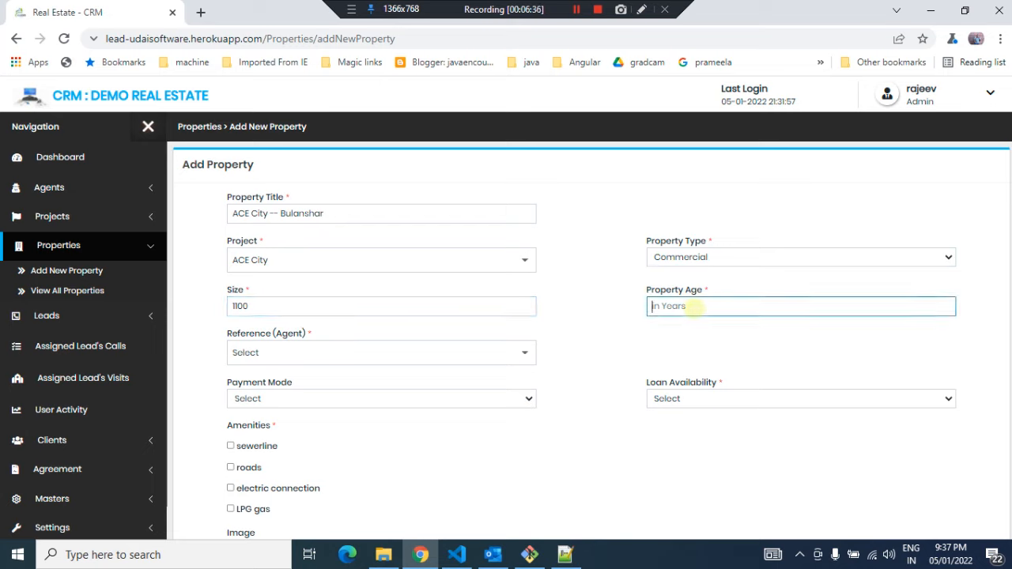
type("5")
key("BackSpace")
type("1")
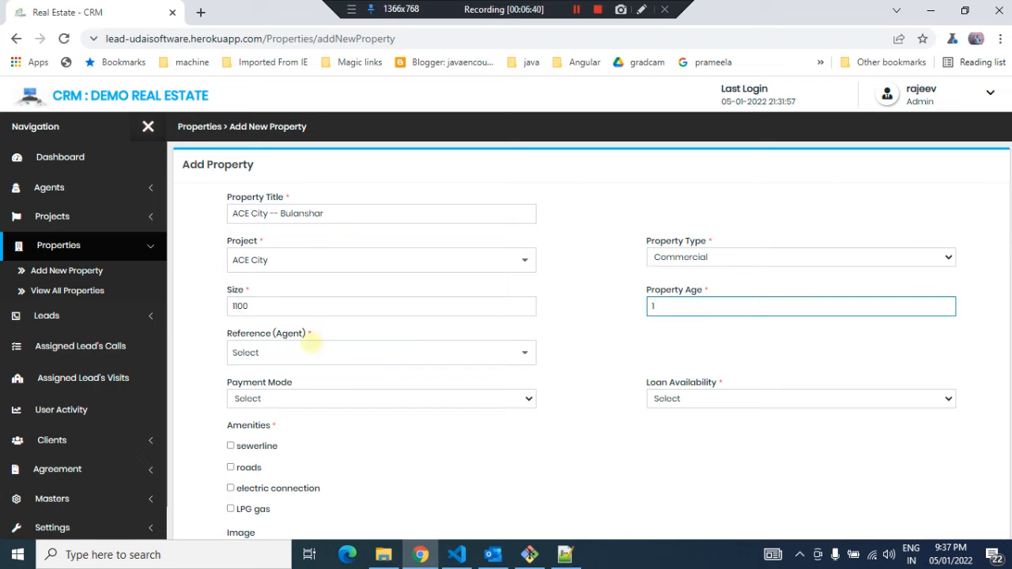
Choose Self as the reference agent and set loan availability to Yes
left_click(280, 352)
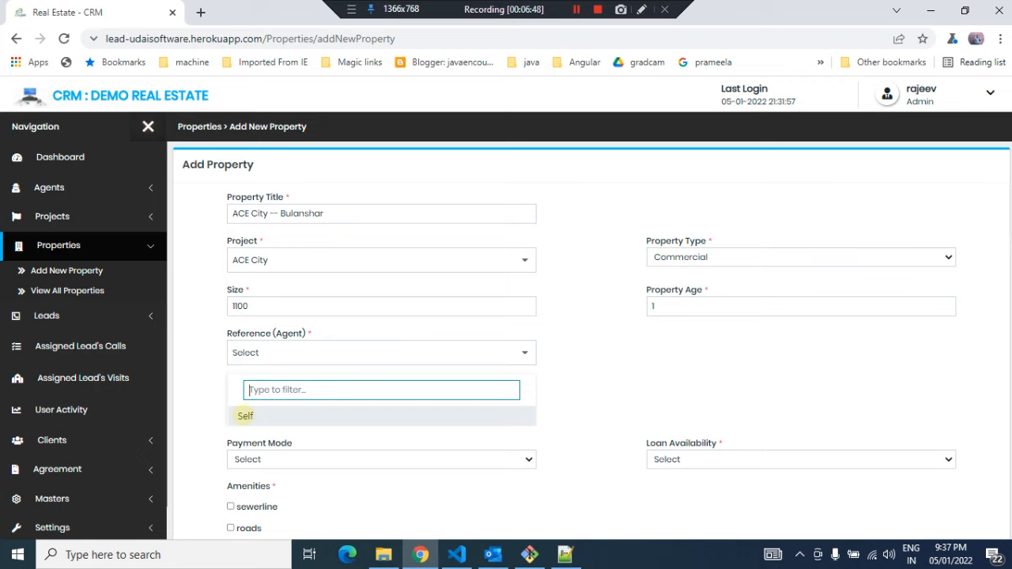
left_click(245, 416)
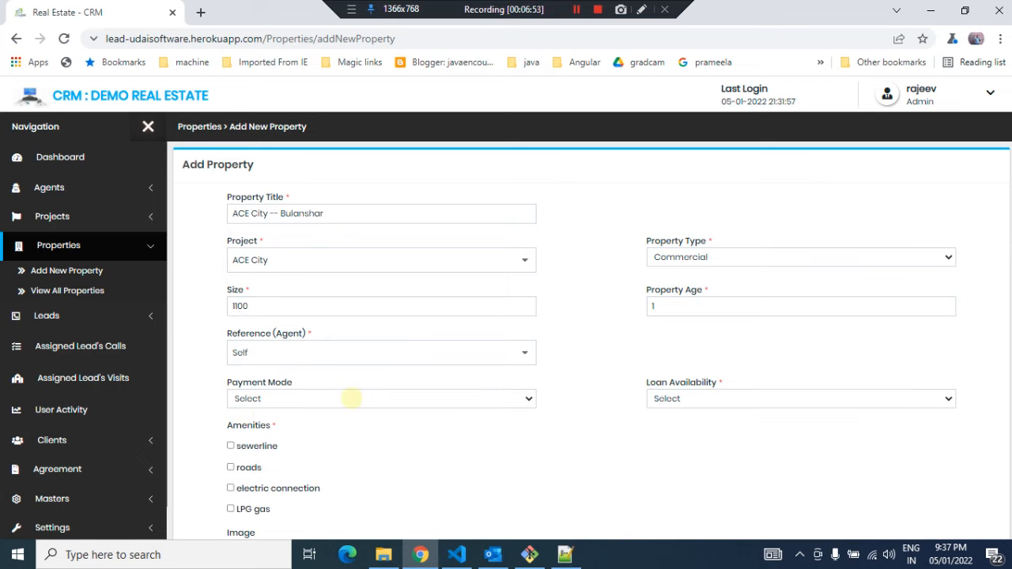
left_click(352, 398)
left_click(569, 348)
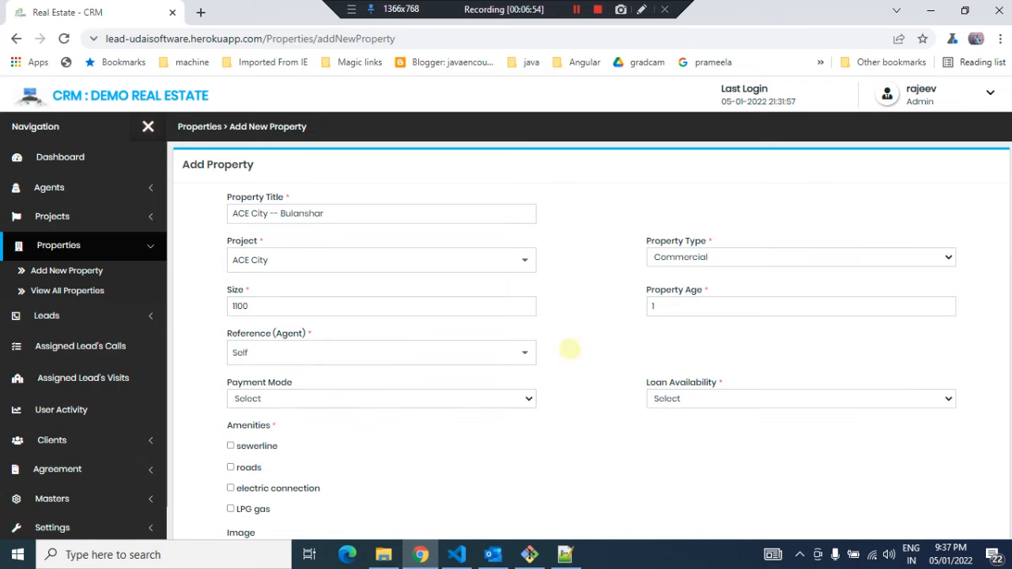
left_click(663, 398)
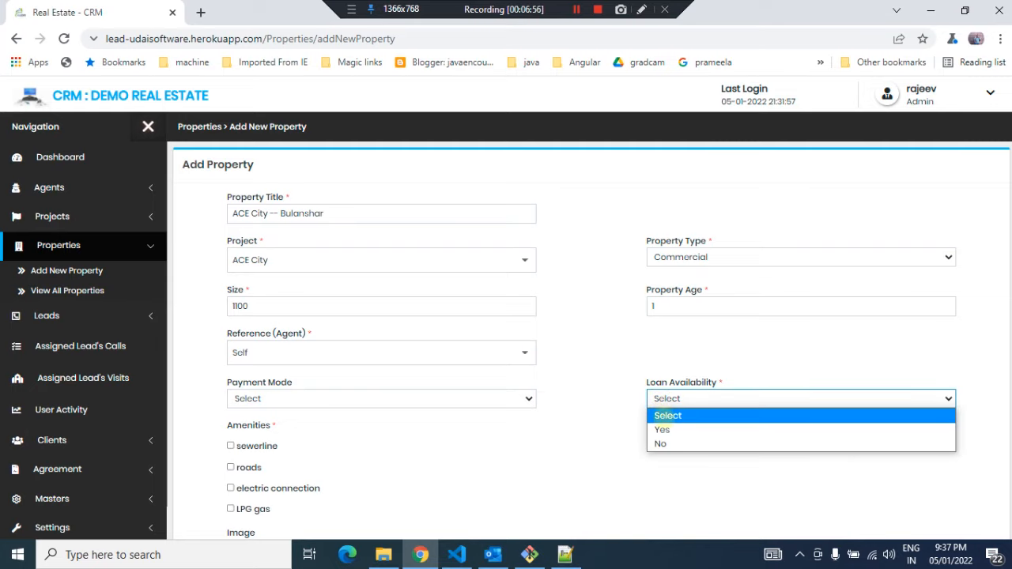
left_click(604, 391)
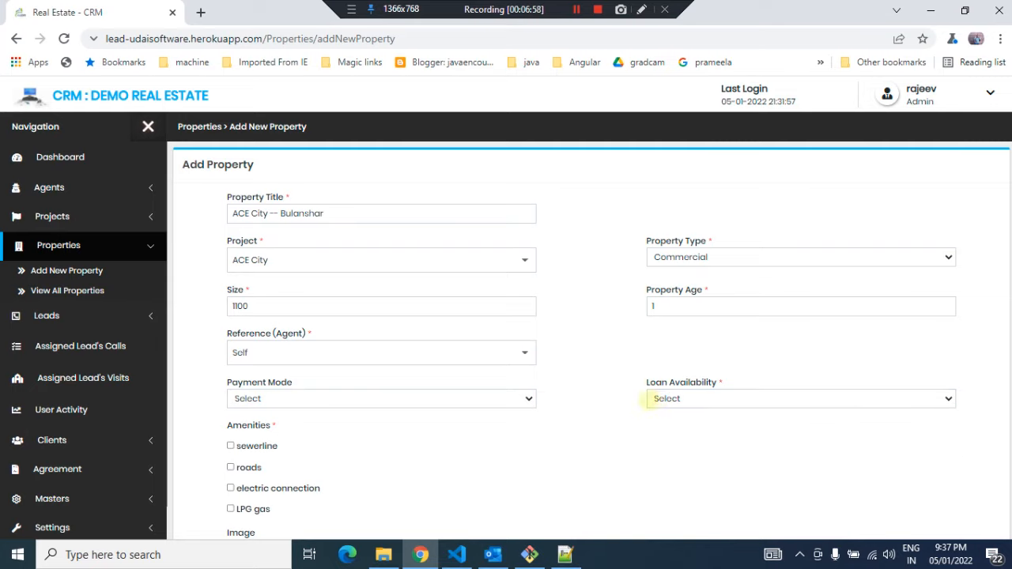
left_click(658, 399)
left_click(662, 430)
left_click(605, 429)
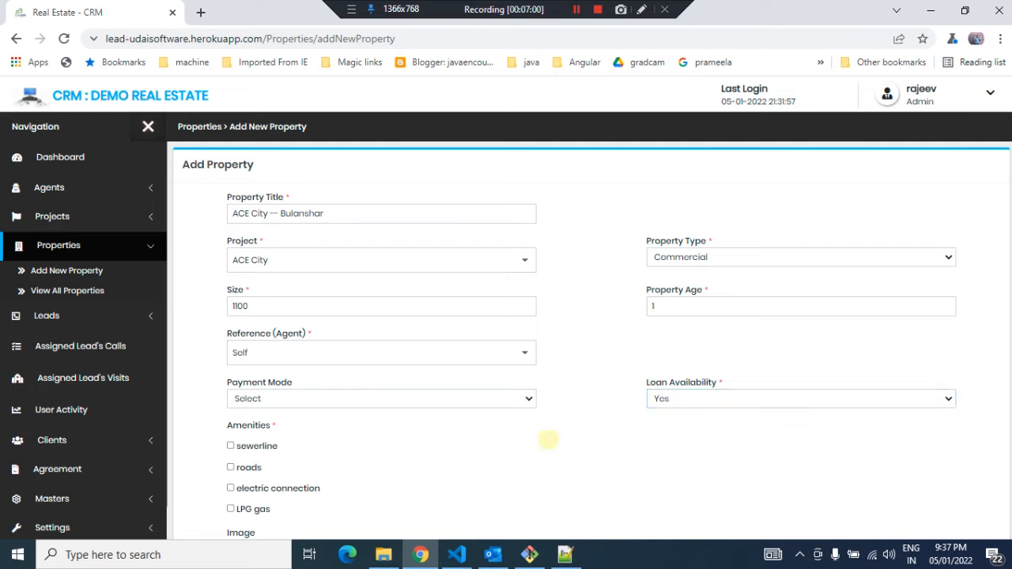
Tick sewerline among the property's amenities
scroll(390, 445, "down", 3)
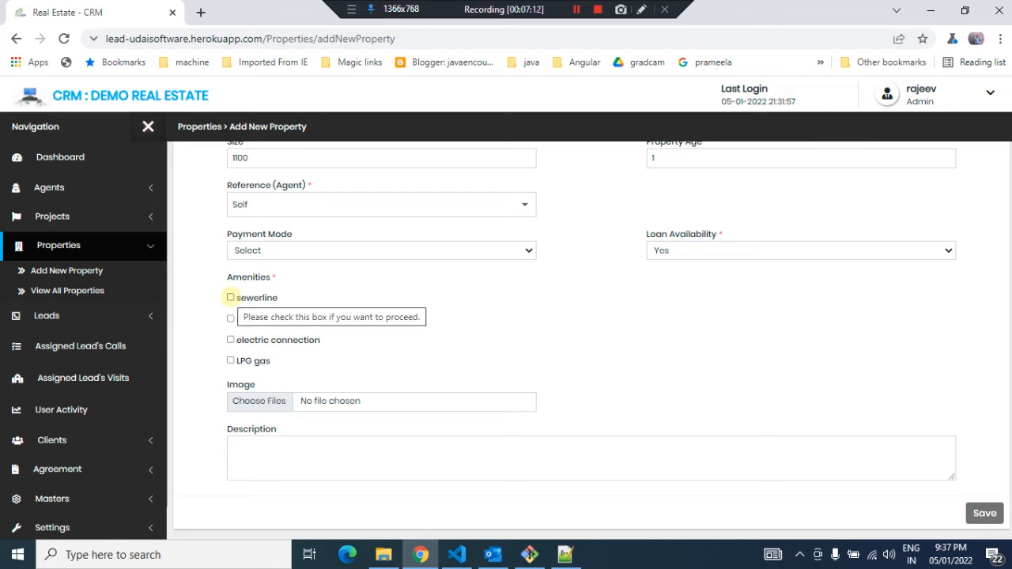
left_click(230, 297)
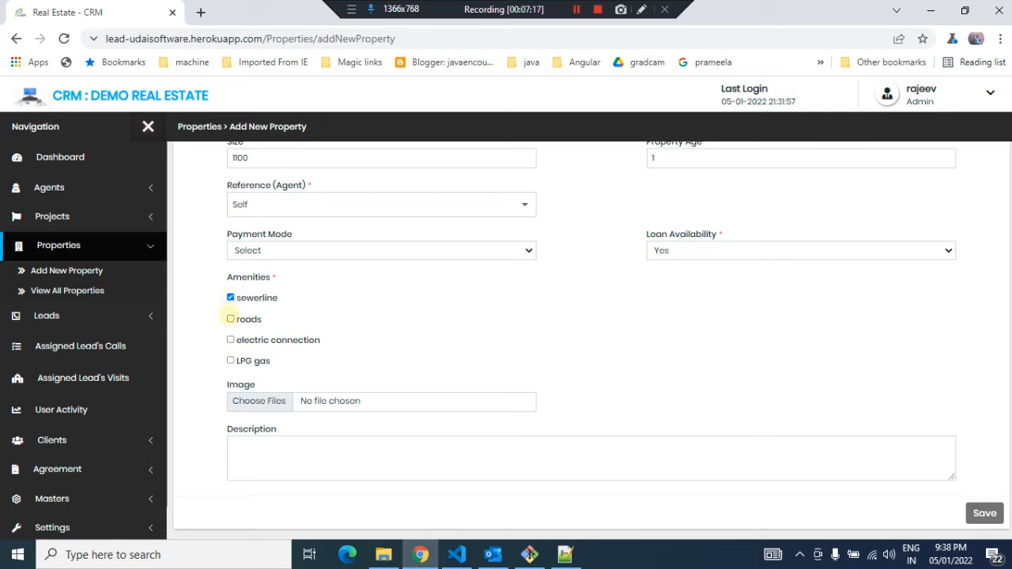
Tick roads, electric connection and LPG gas as additional amenities for the property
left_click(230, 339)
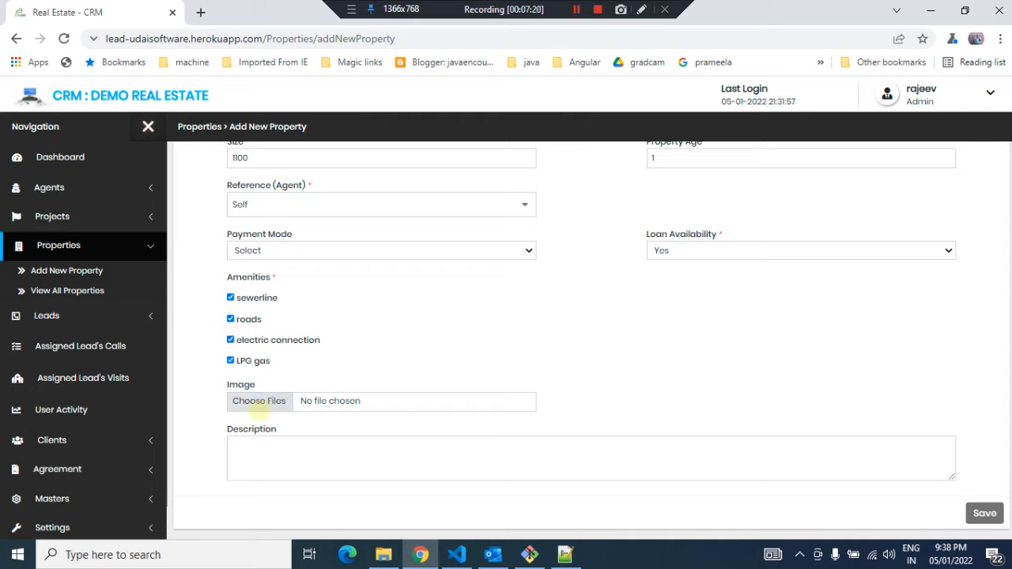
left_click(260, 401)
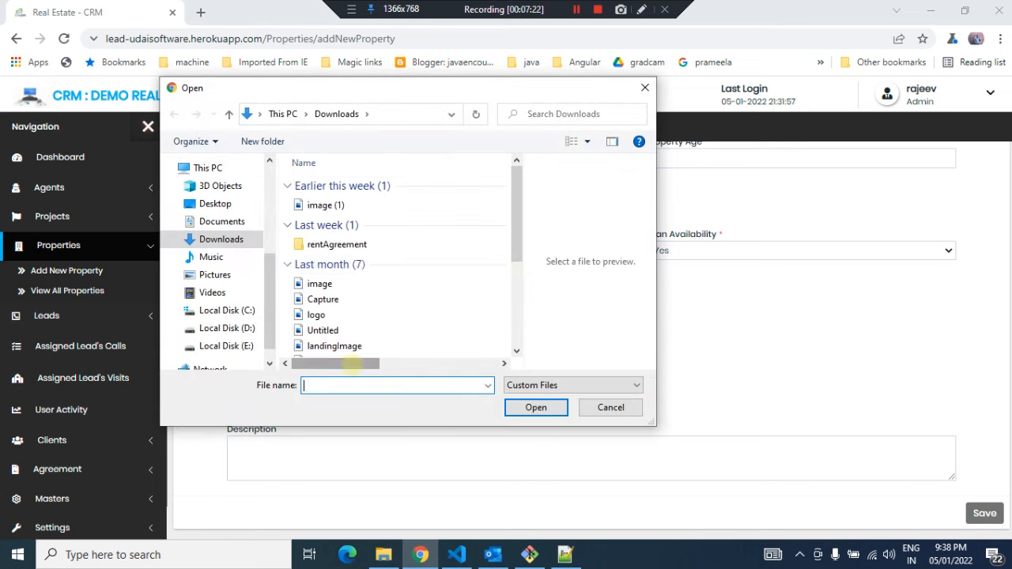
double_click(316, 283)
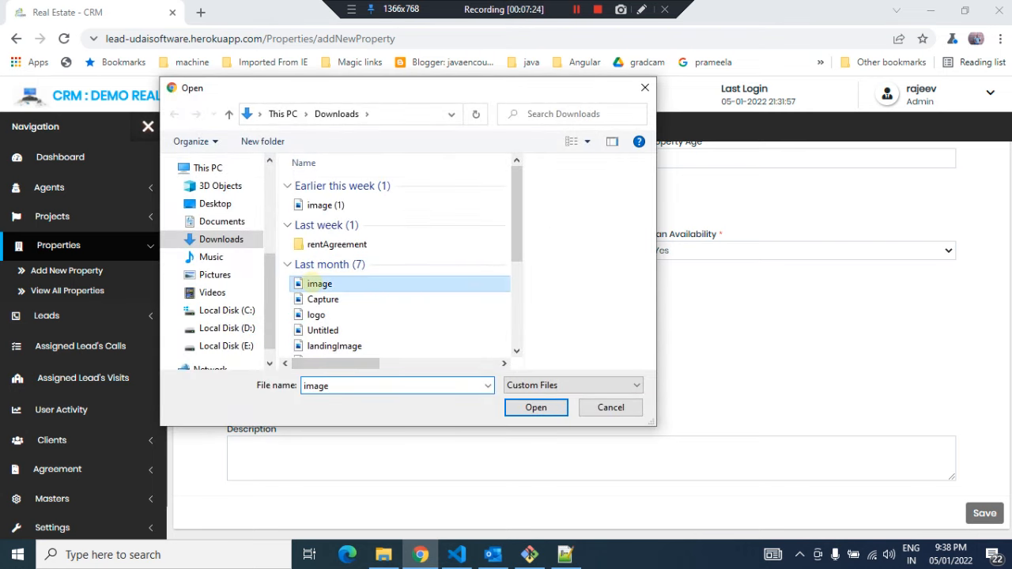
scroll(403, 433, "down", 1)
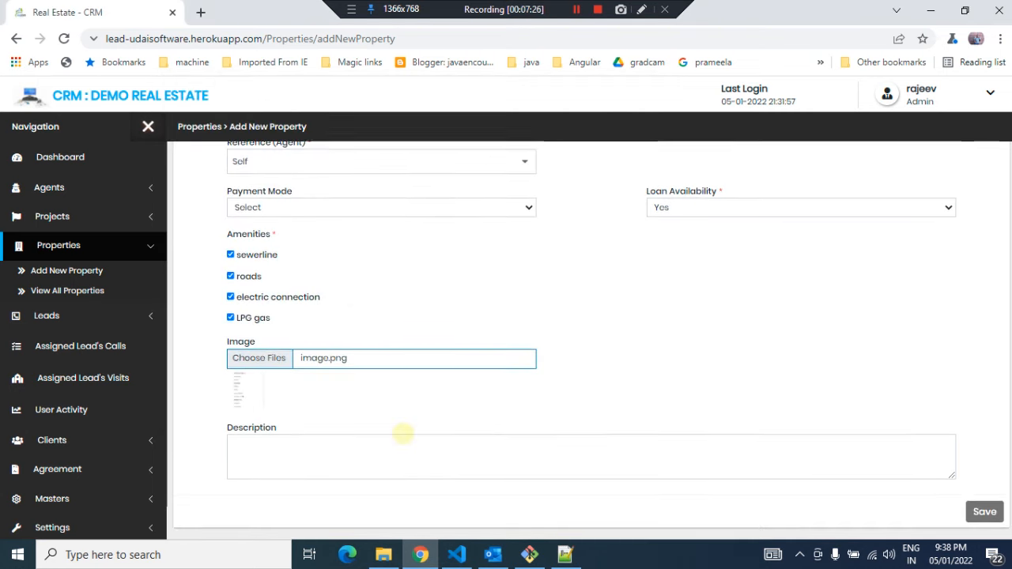
Attach logo.jpg from Downloads as the property image
left_click(243, 358)
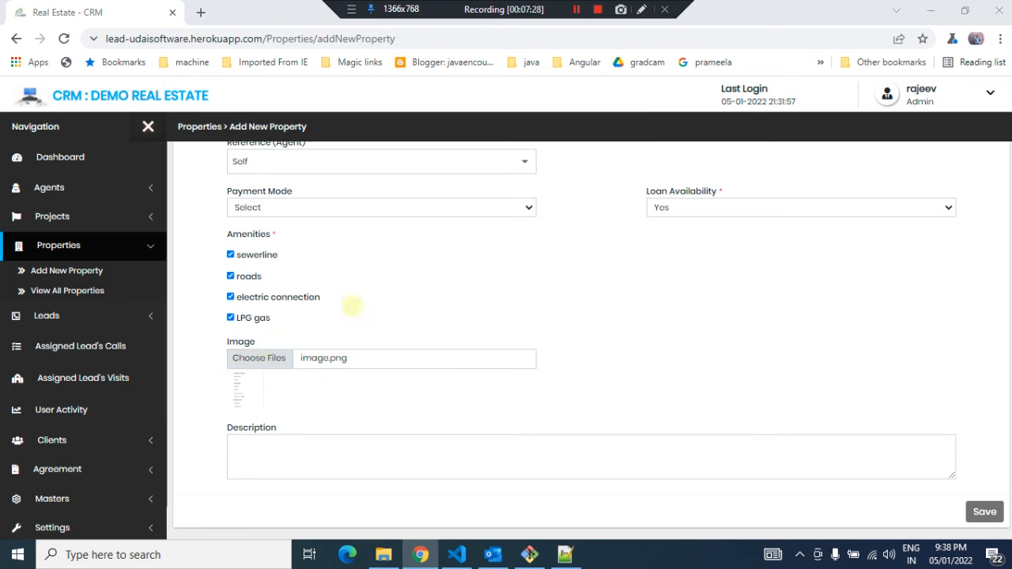
double_click(314, 315)
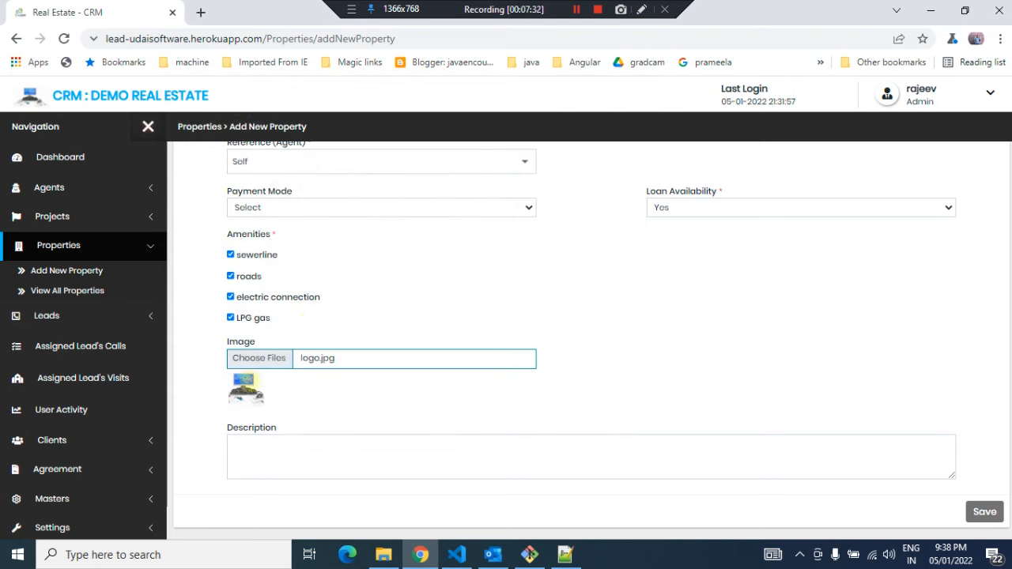
Enter fskjsdjfhsdjffas as the description and save the new property
scroll(388, 314, "up", 3)
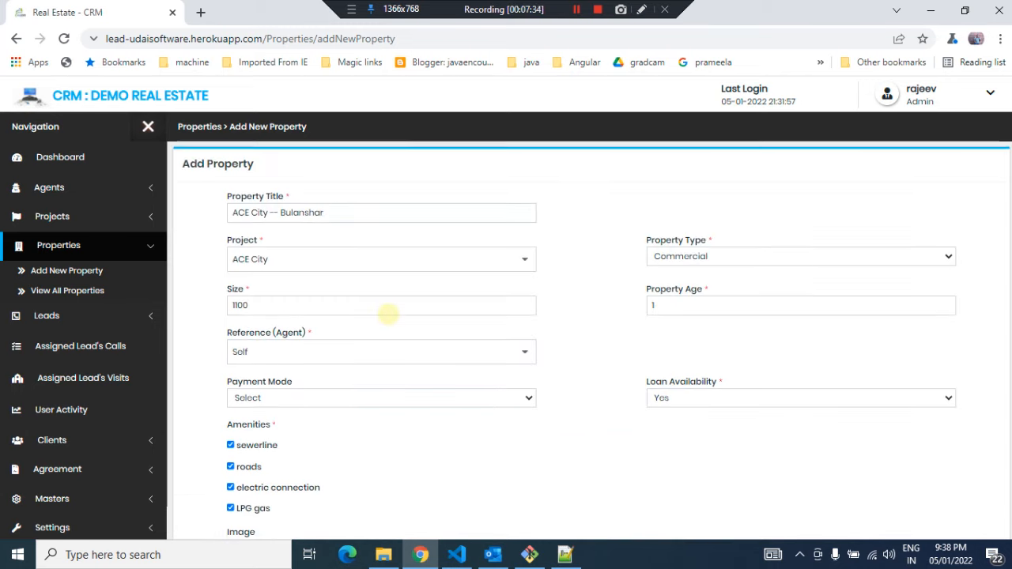
scroll(388, 315, "down", 3)
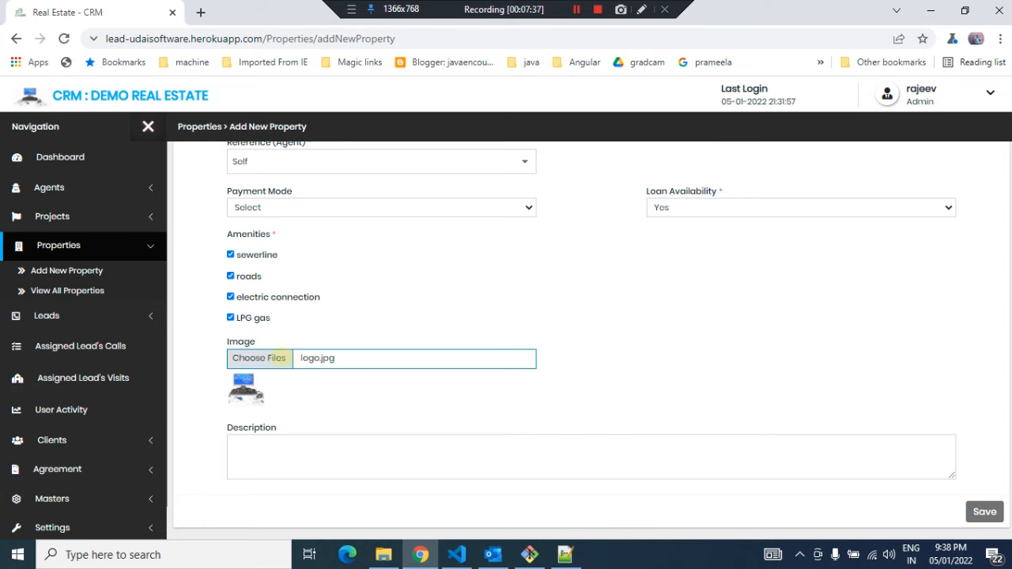
left_click(344, 448)
type("fskjsdjfhsdjffas")
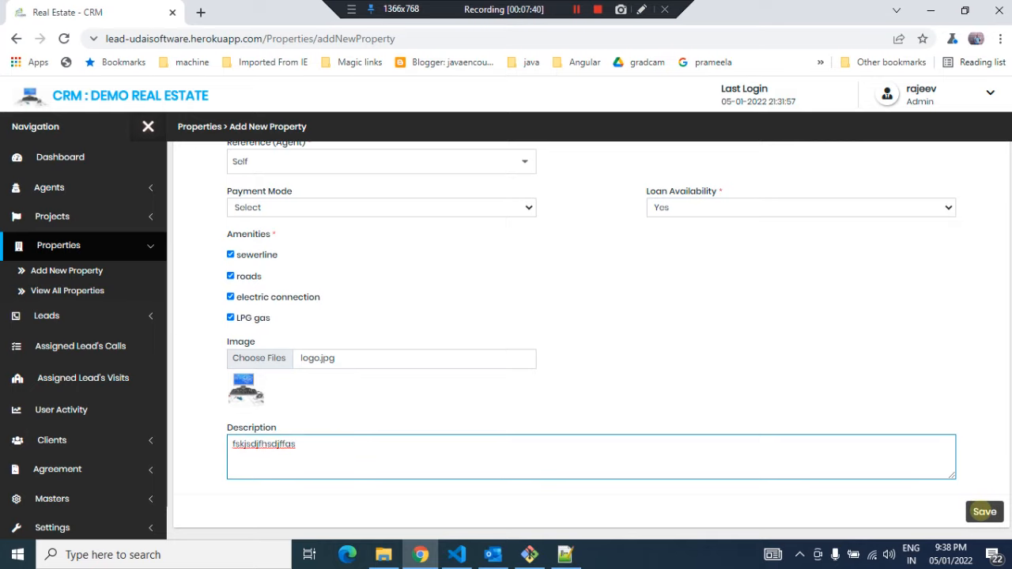
left_click(984, 512)
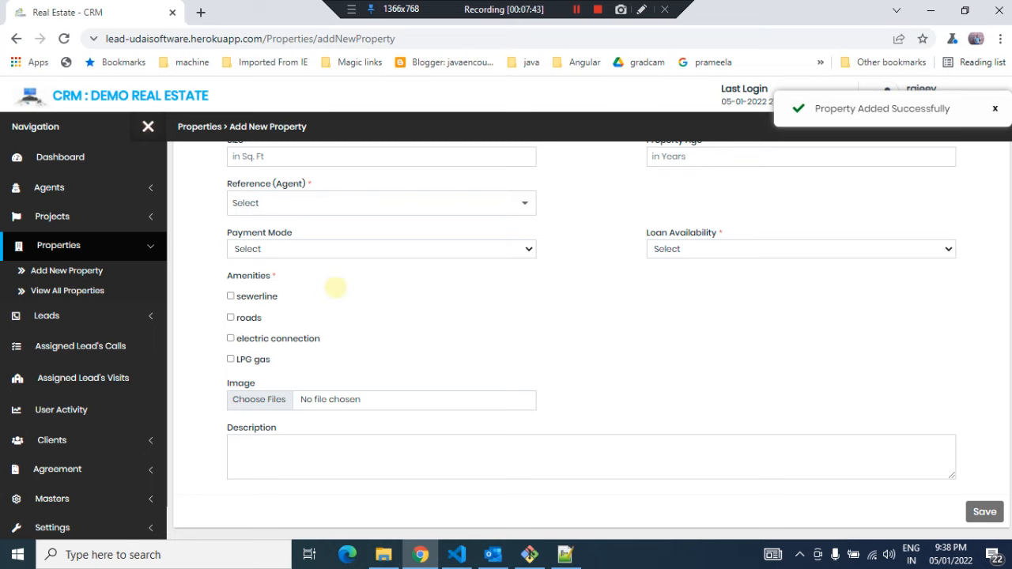
Open the list of all projects
left_click(49, 216)
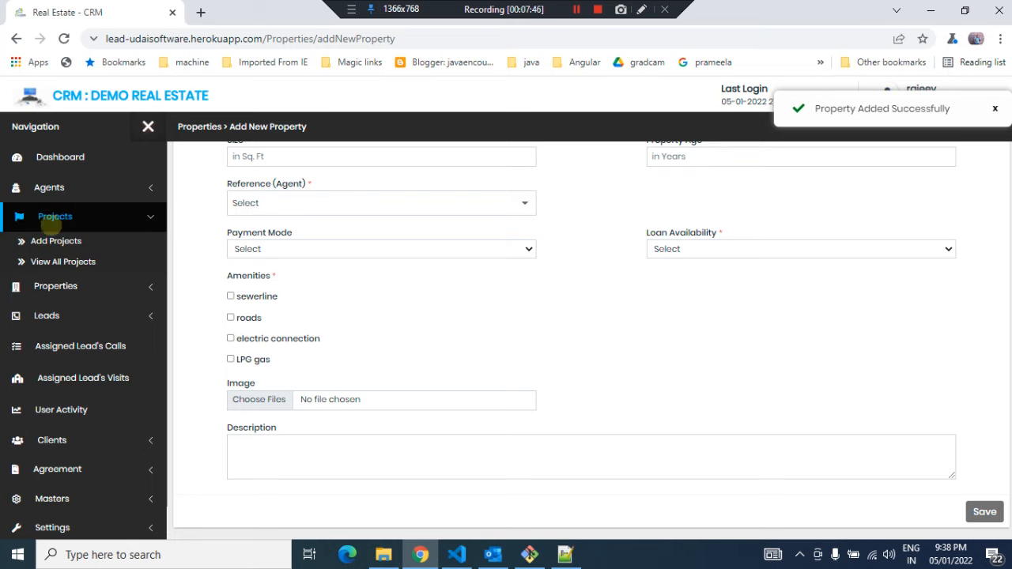
left_click(59, 261)
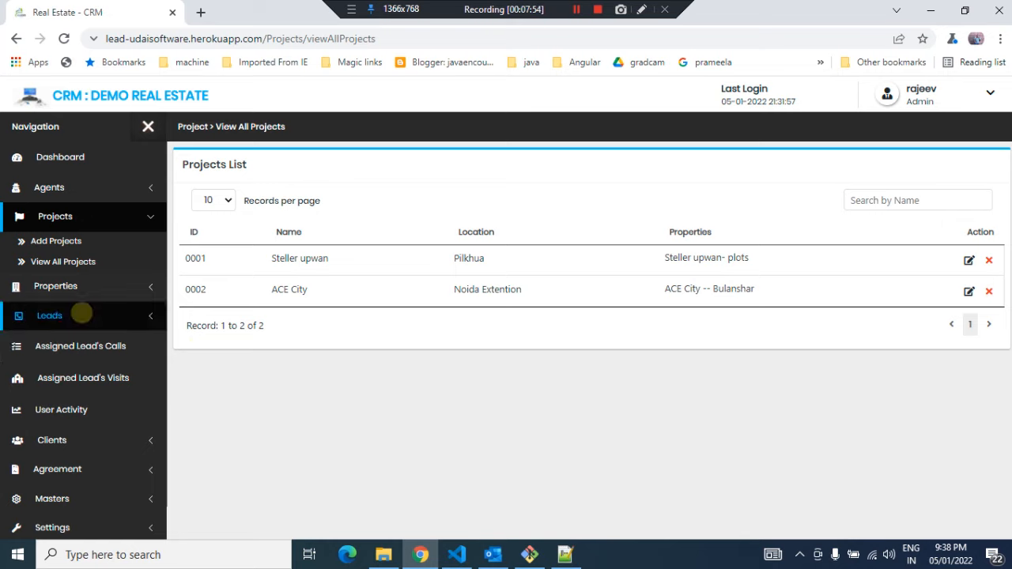
left_click(60, 316)
left_click(135, 274)
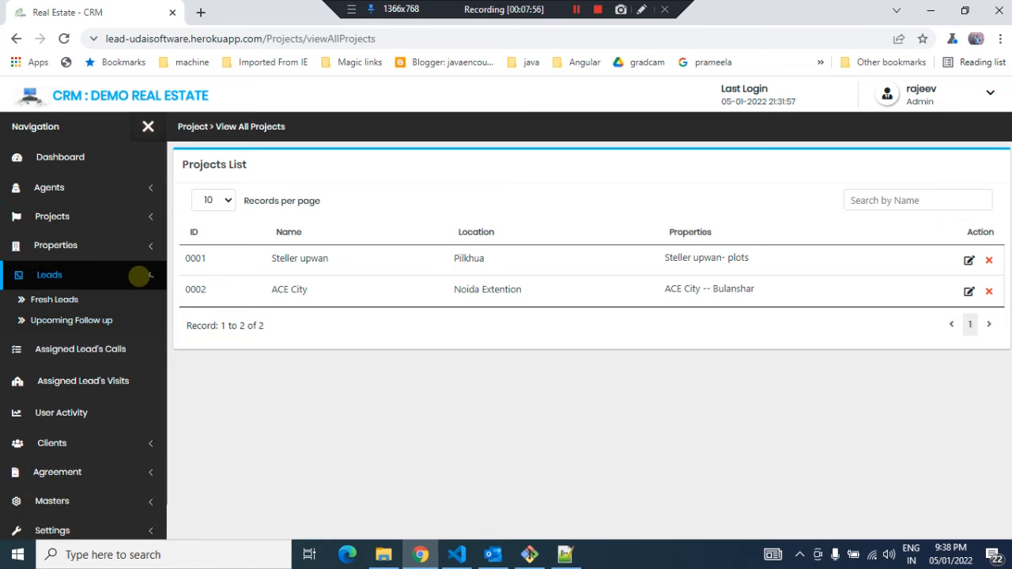
left_click(82, 273)
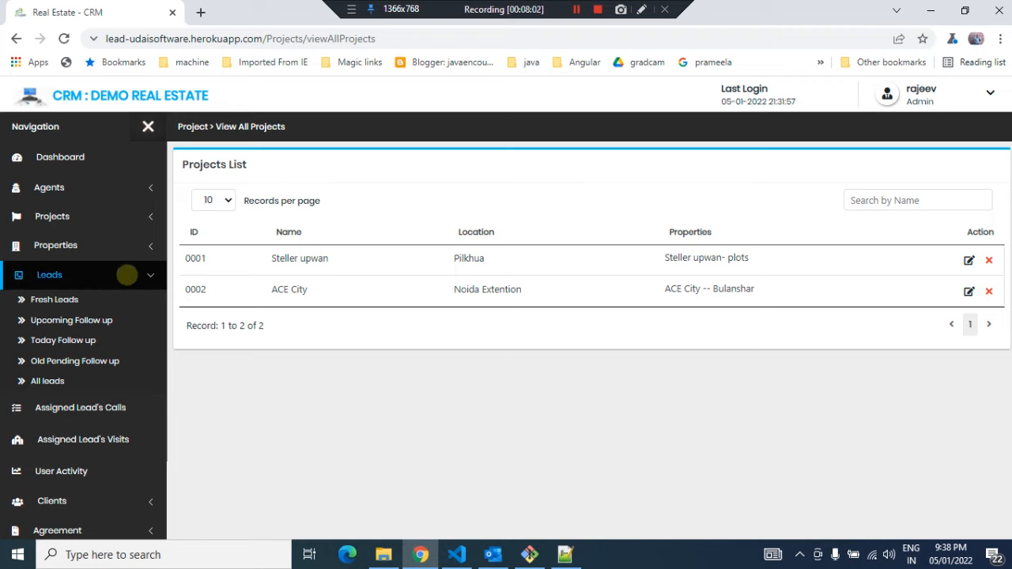
left_click(126, 275)
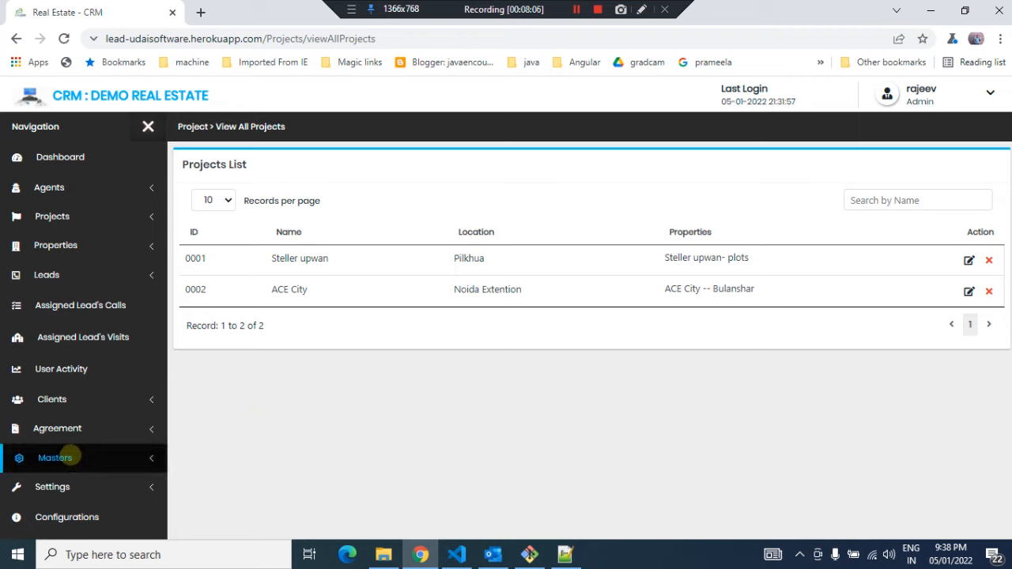
Open the Add Source master page and review the existing lead sources
left_click(68, 457)
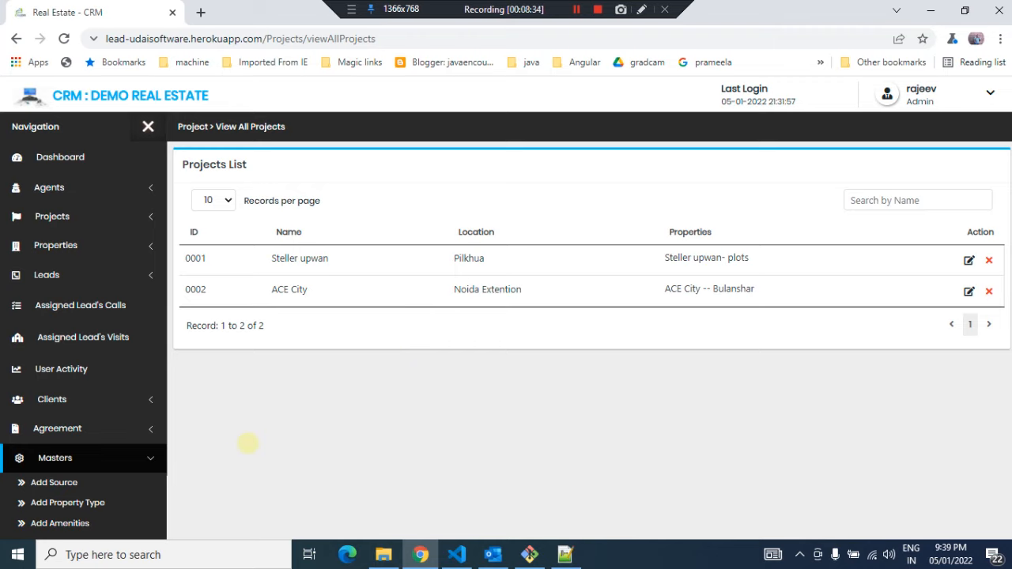
left_click(77, 477)
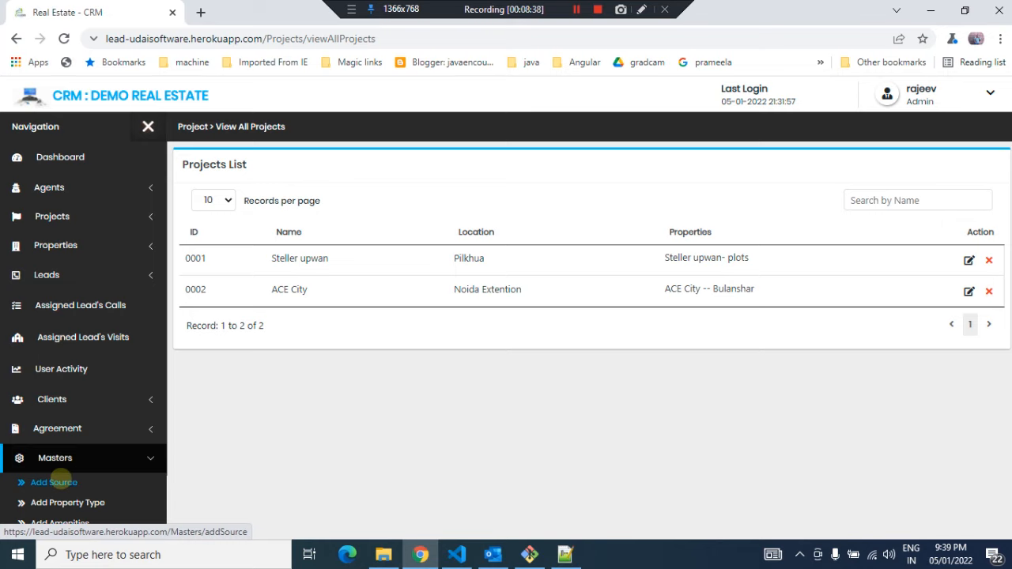
left_click(379, 212)
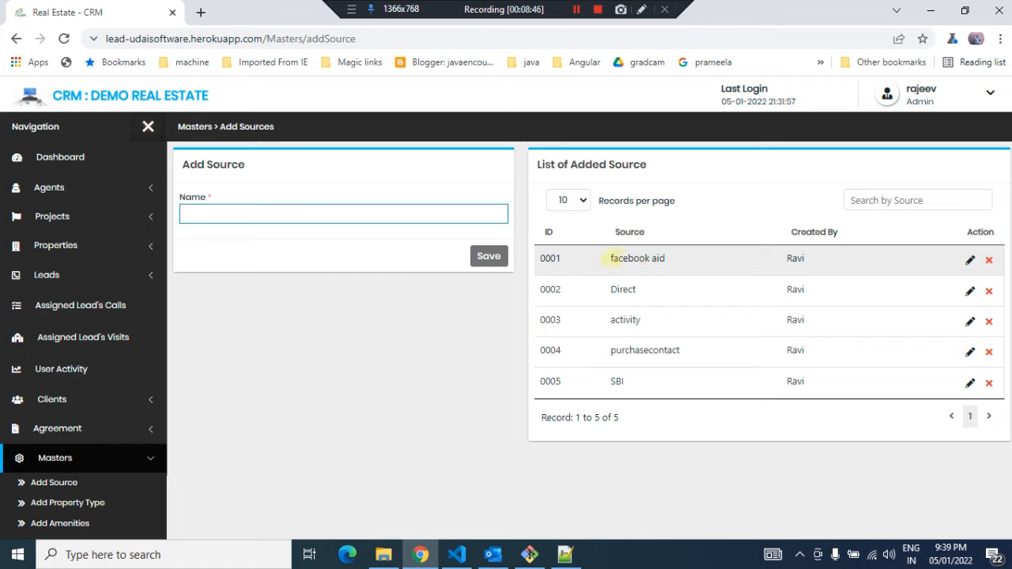
left_click(620, 291)
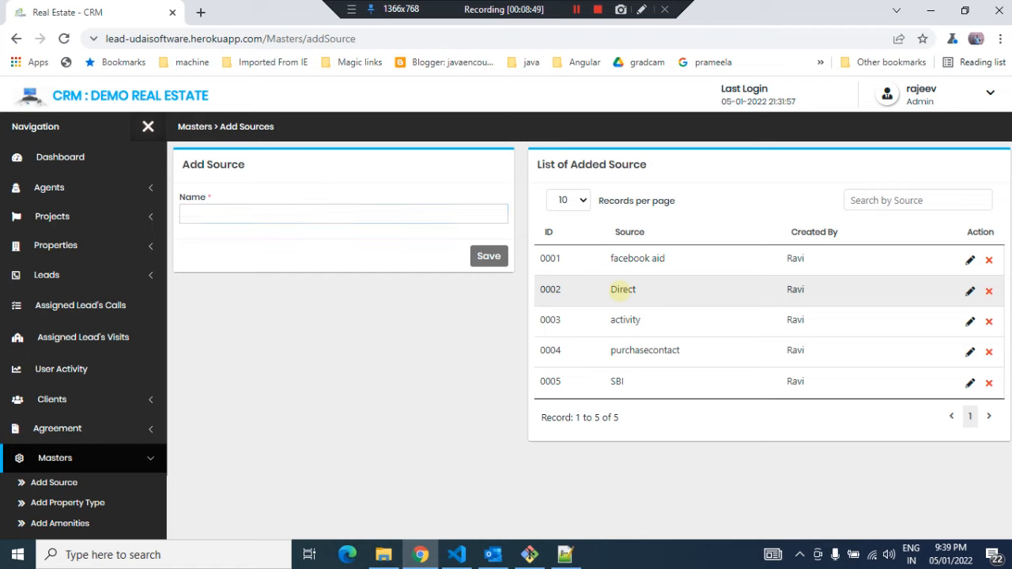
double_click(622, 290)
double_click(624, 319)
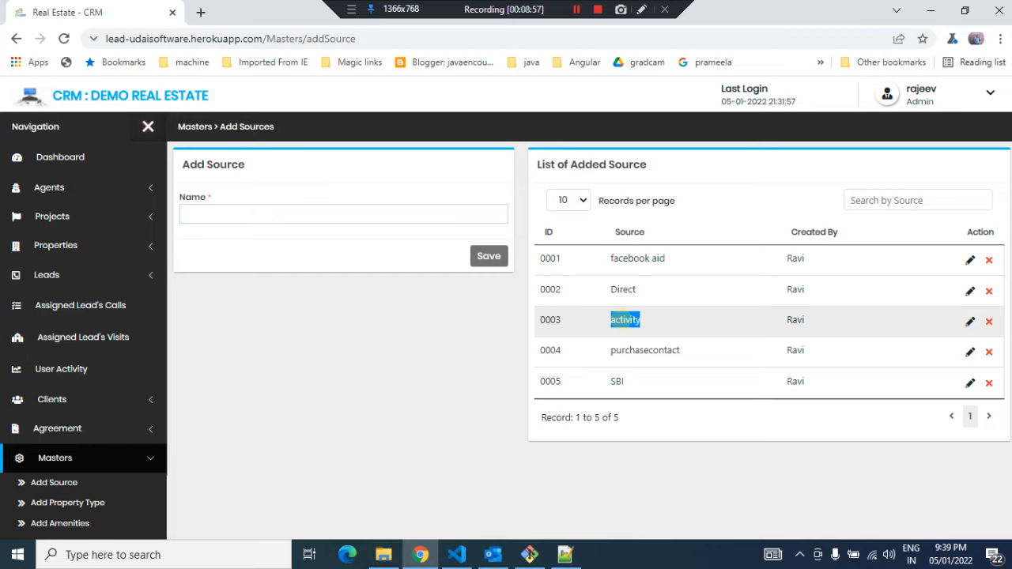
left_click(622, 350)
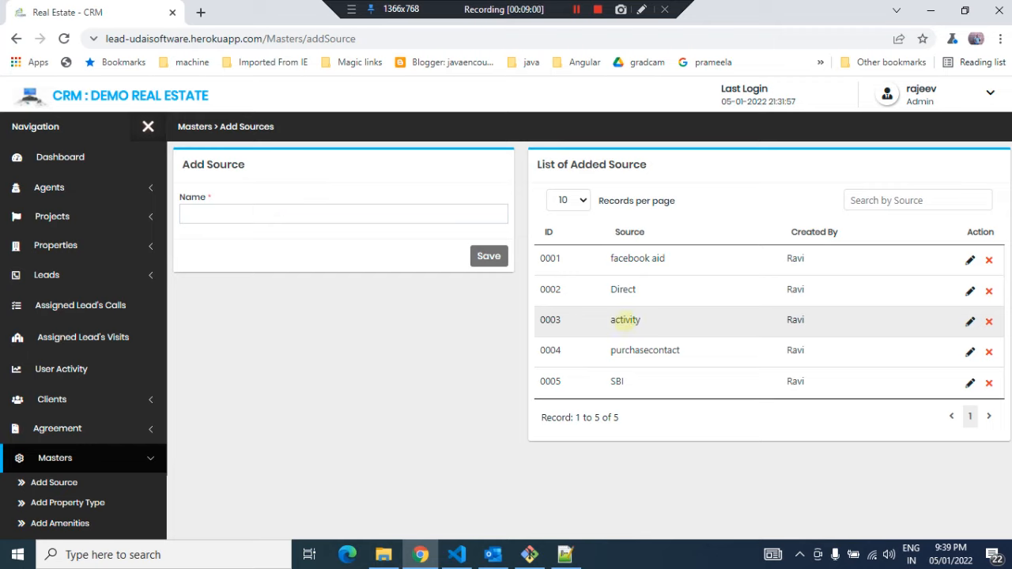
double_click(625, 320)
double_click(636, 352)
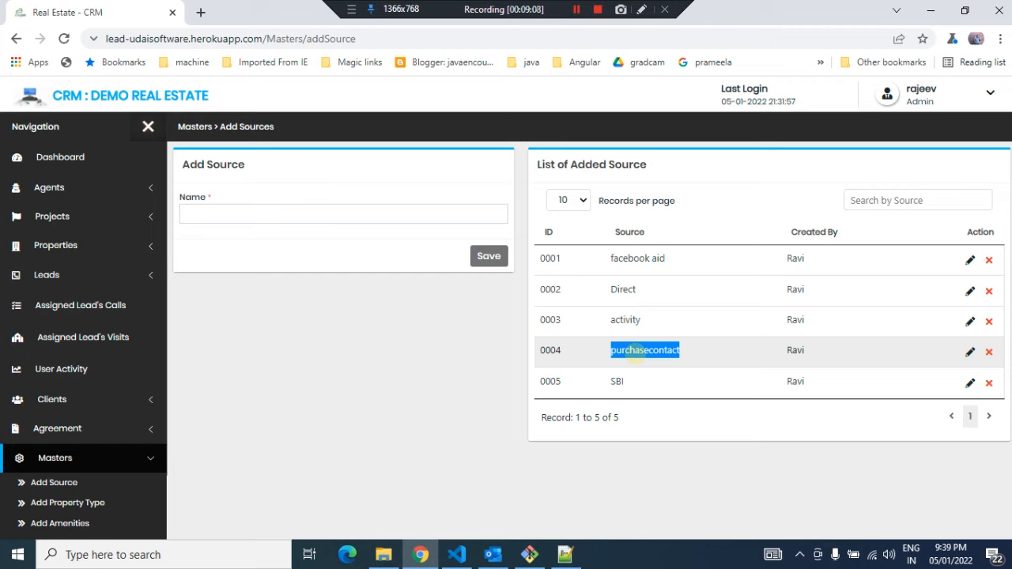
double_click(616, 381)
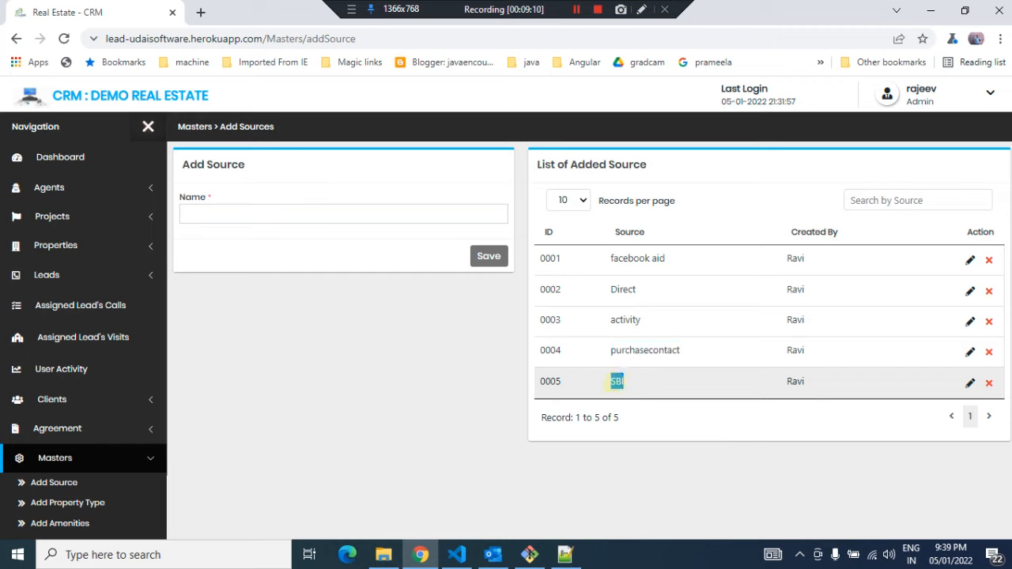
left_click(616, 381)
double_click(616, 382)
left_click(617, 381)
double_click(617, 382)
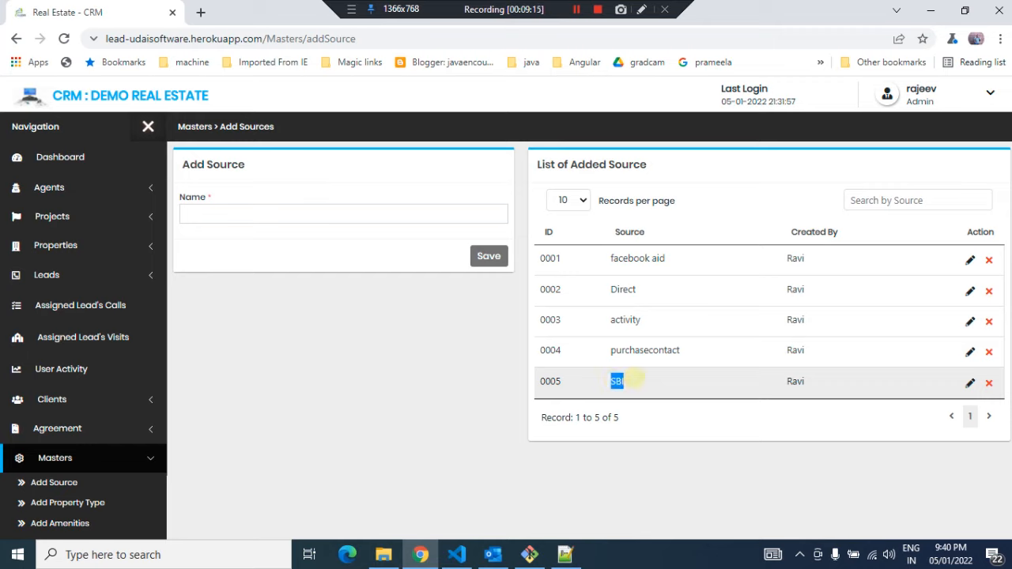
left_click(635, 380)
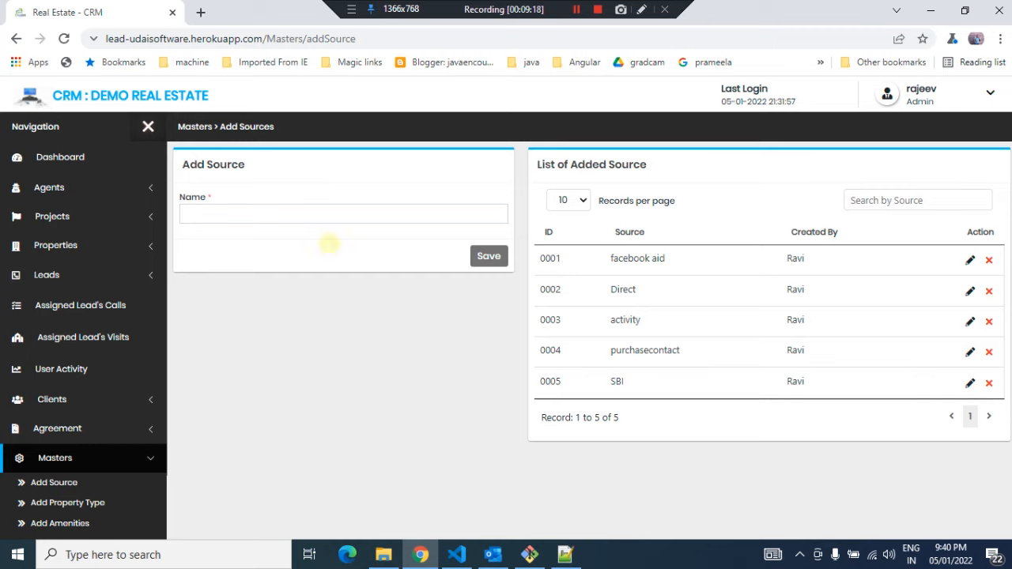
left_click(300, 215)
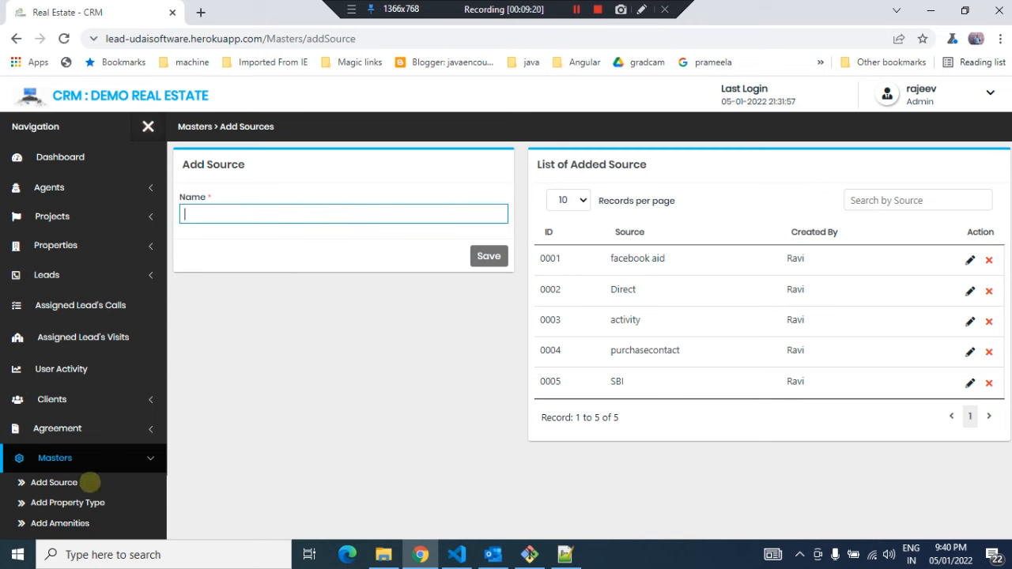
Add a property type Plot with sub property type Agrrecultural and save it
left_click(67, 503)
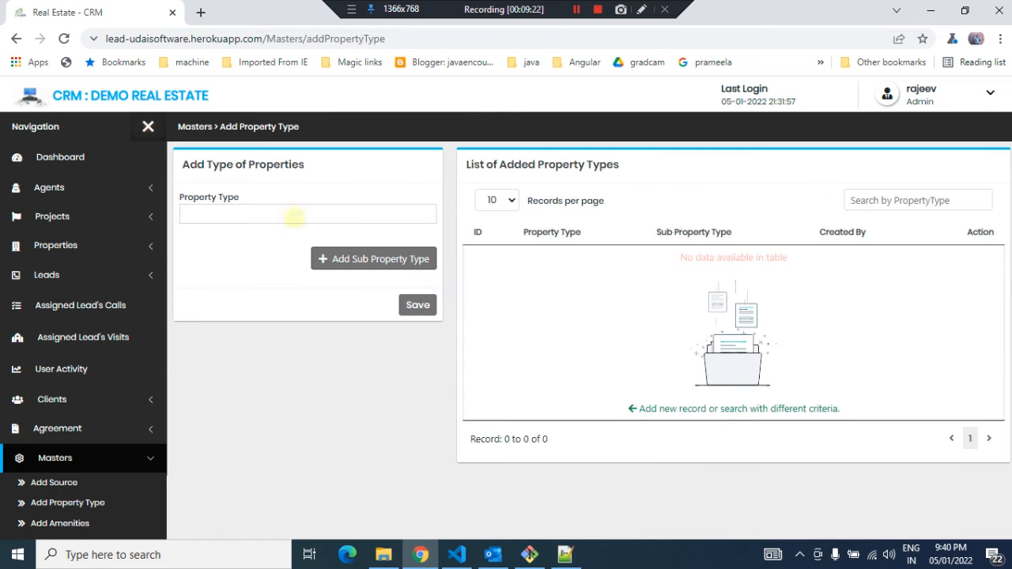
left_click(292, 213)
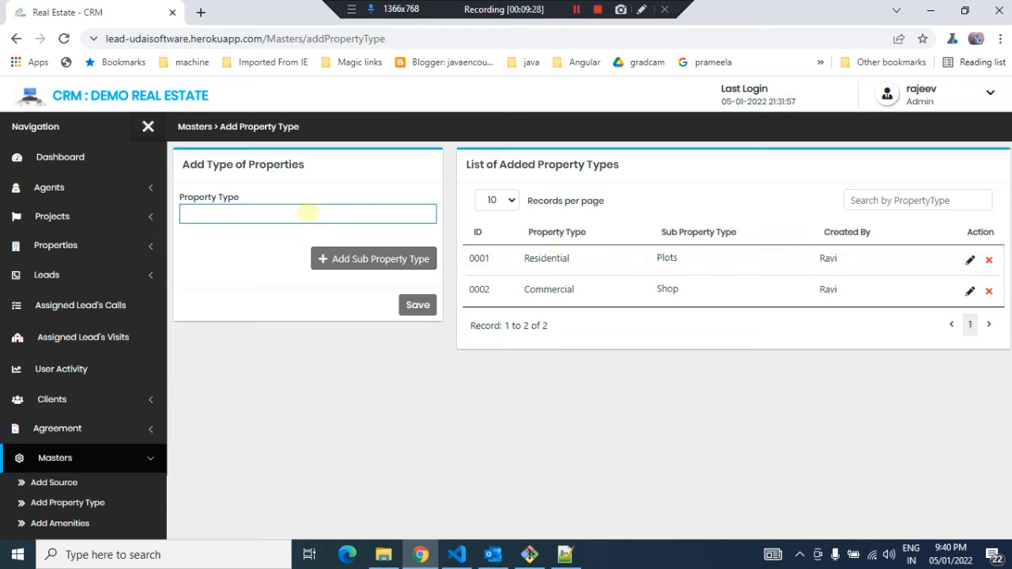
type("Plot")
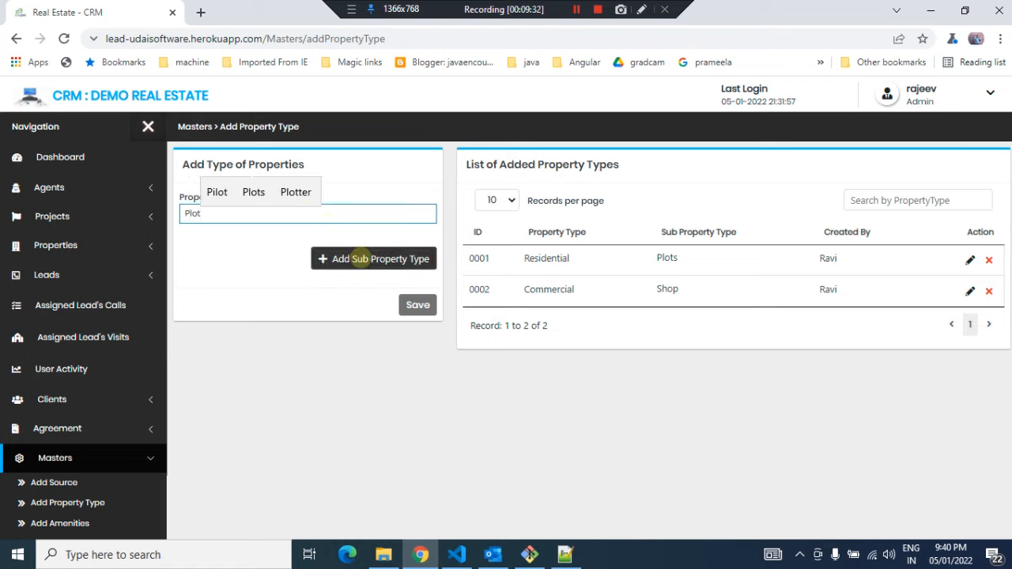
left_click(359, 258)
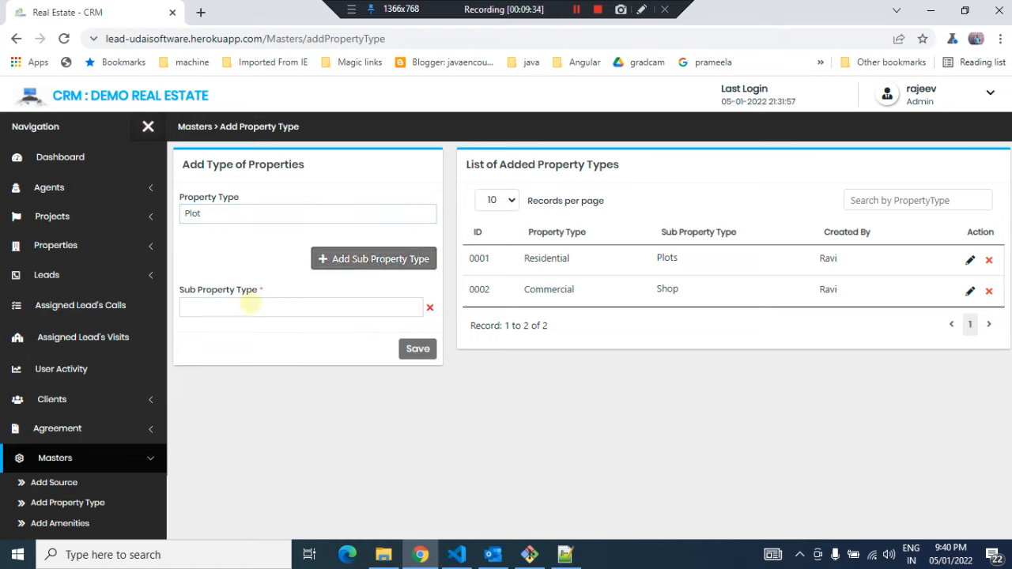
left_click(249, 305)
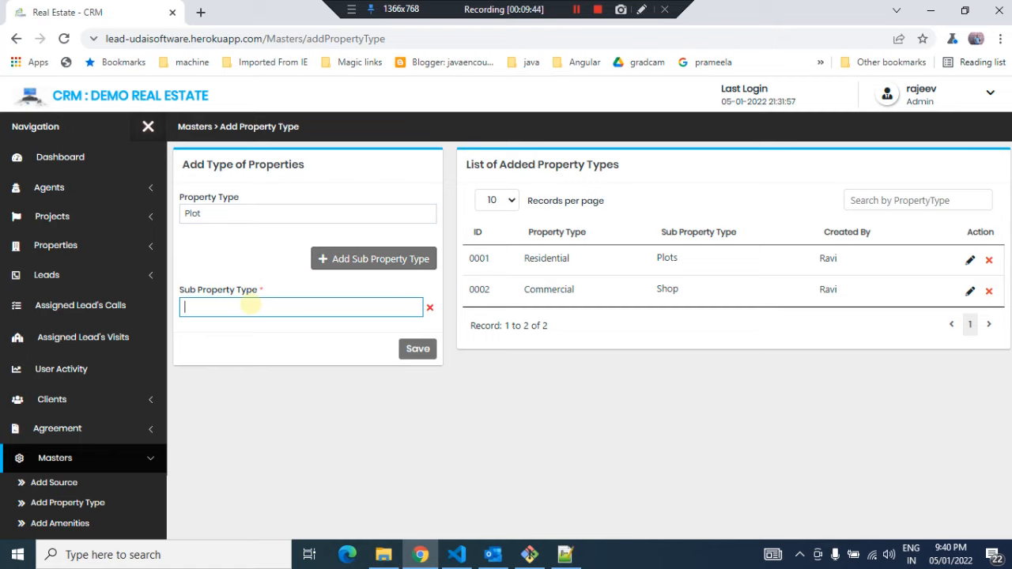
type("A")
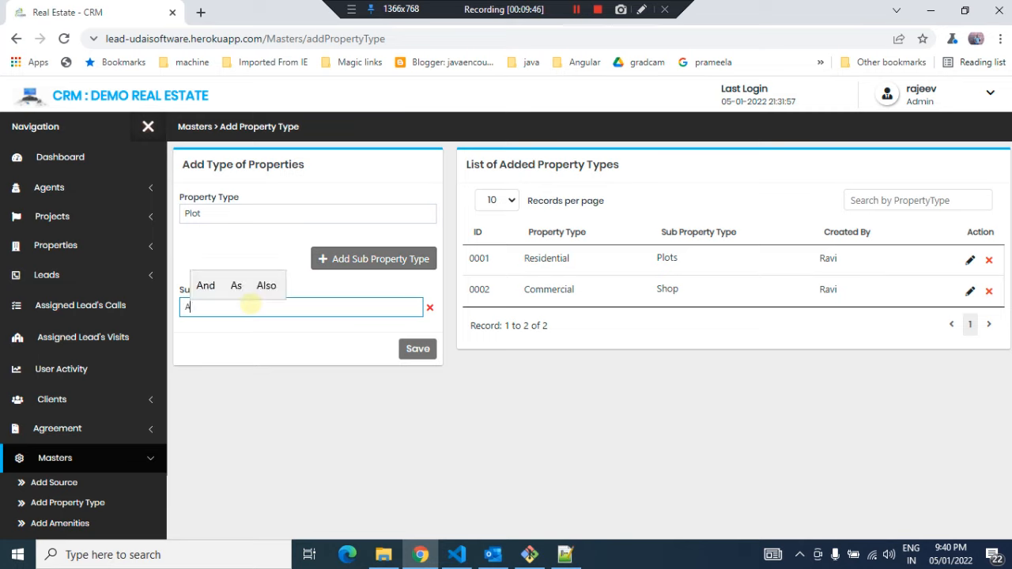
type("grrocul")
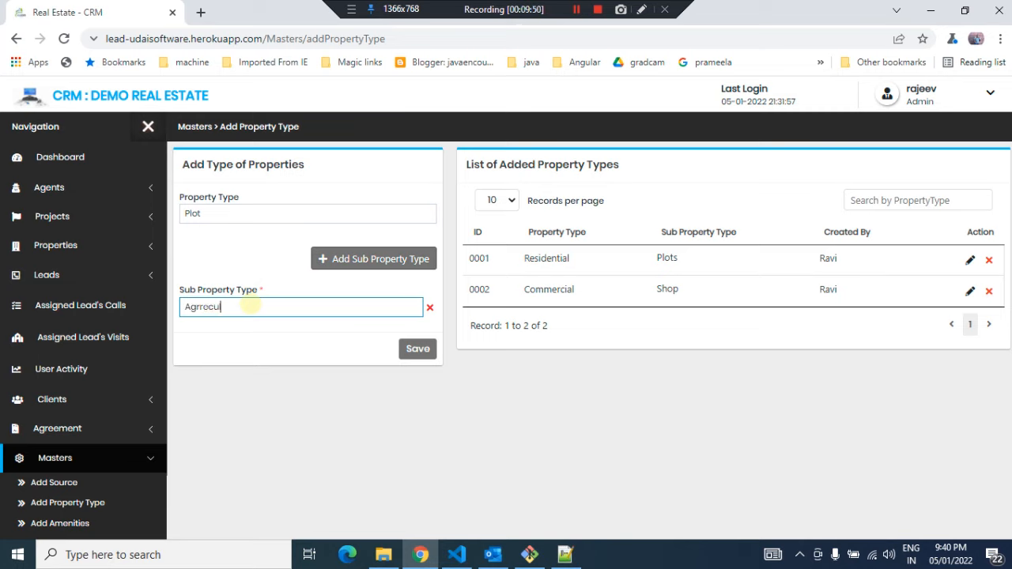
type("tural")
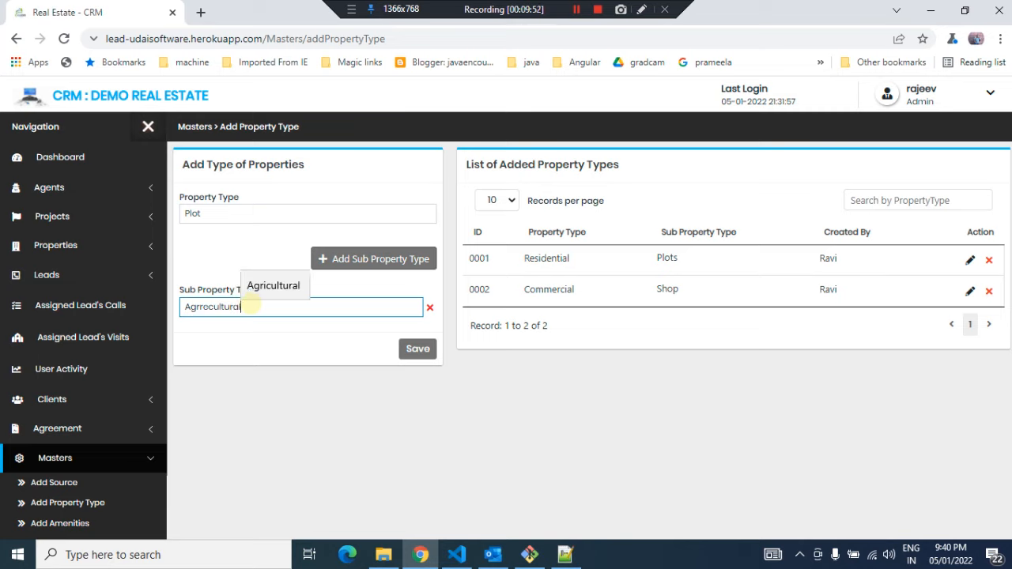
left_click(417, 348)
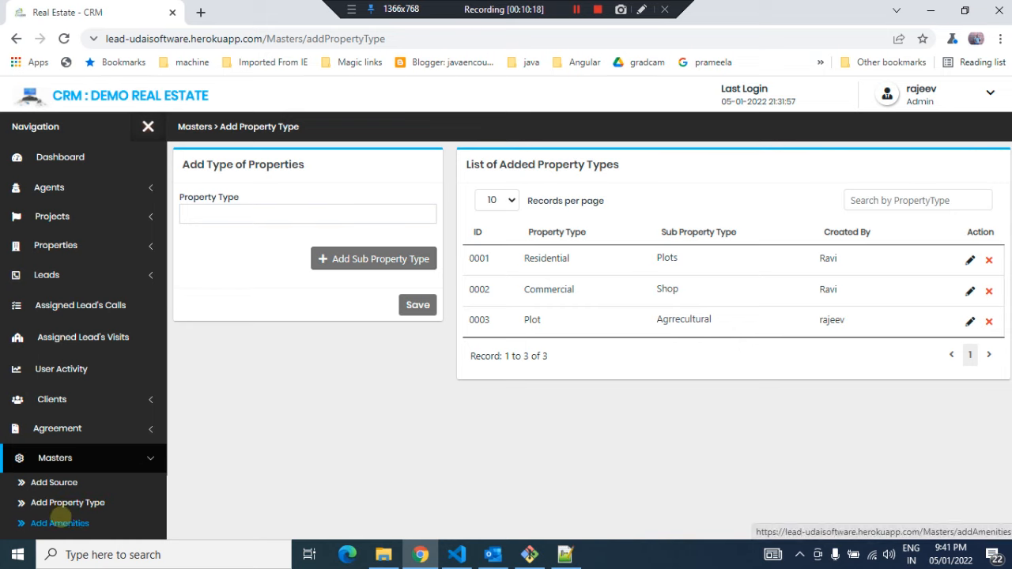
Open the Add Amenities master page
left_click(60, 524)
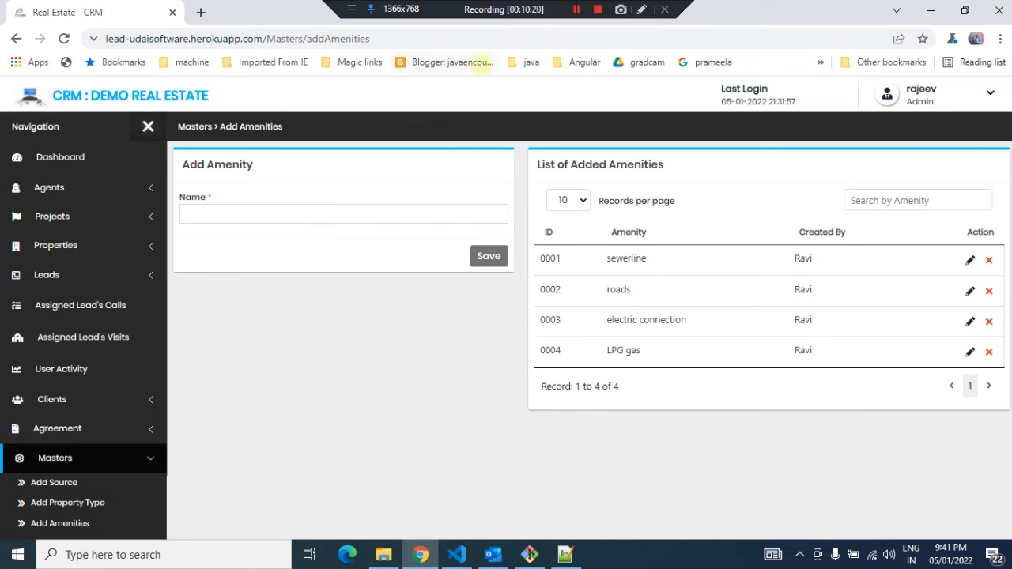
left_click(575, 9)
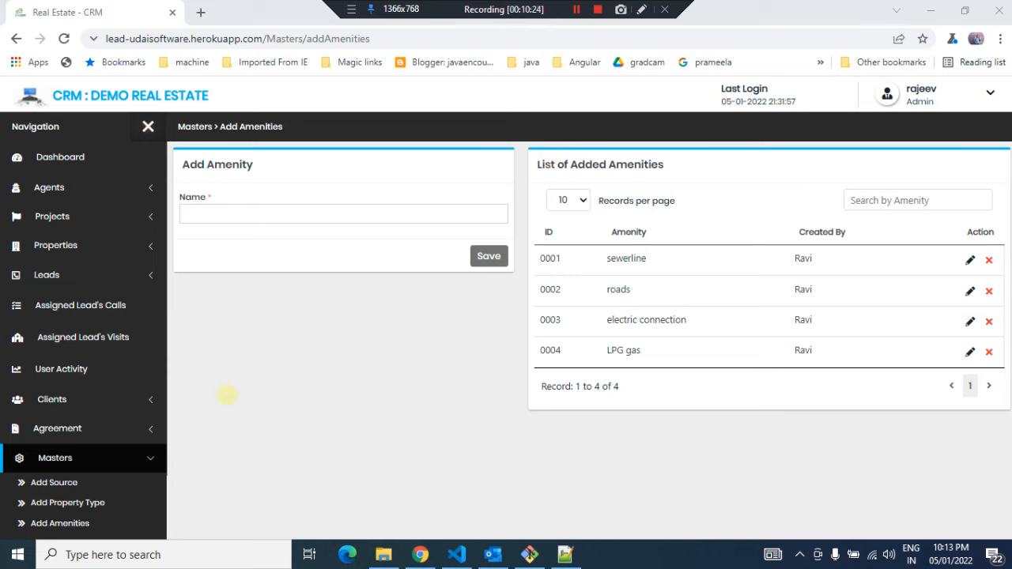
Open the Add Agreement Type master page and add the agreement type rent Agreement
scroll(71, 504, "down", 1)
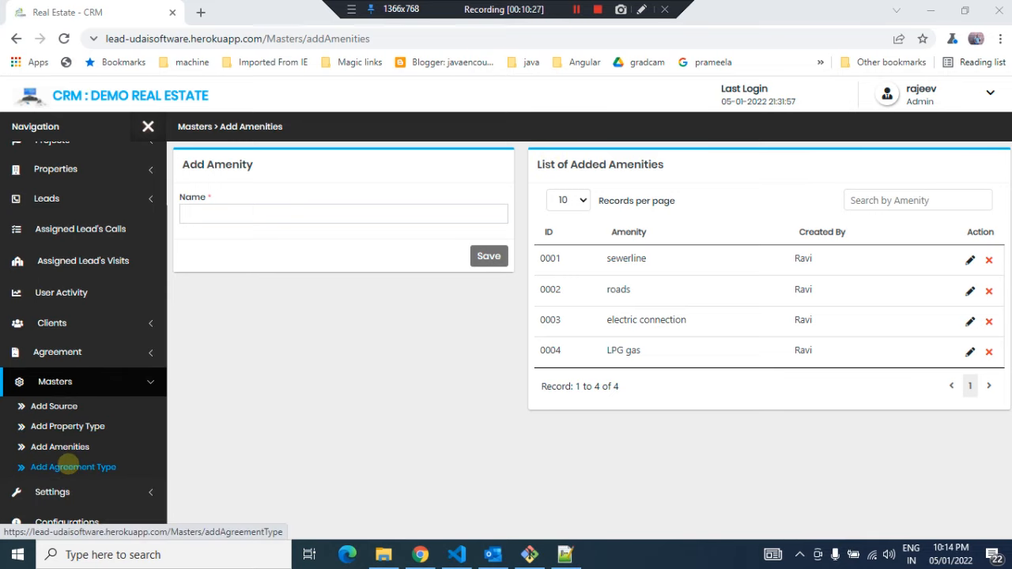
left_click(66, 467)
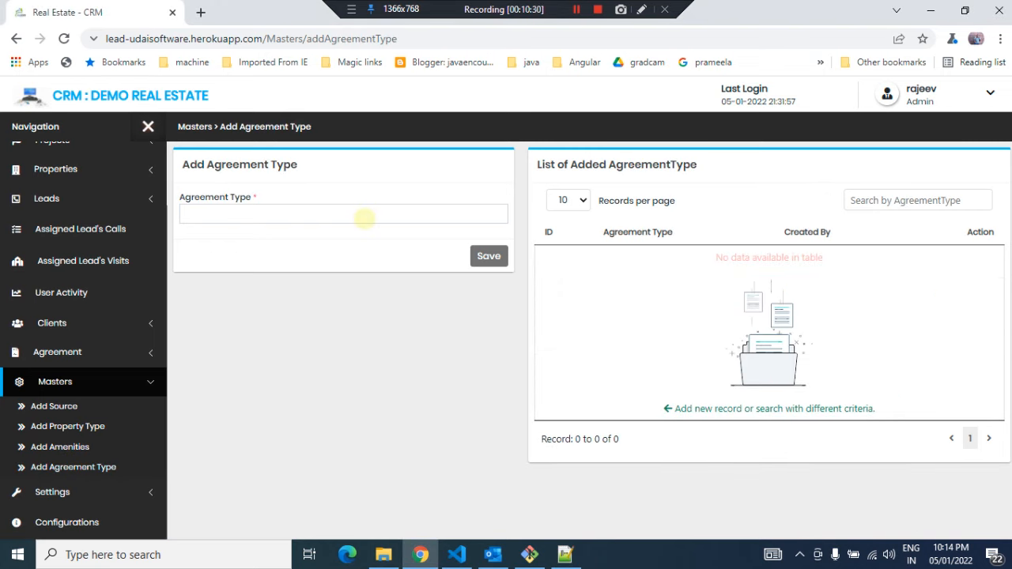
left_click(364, 218)
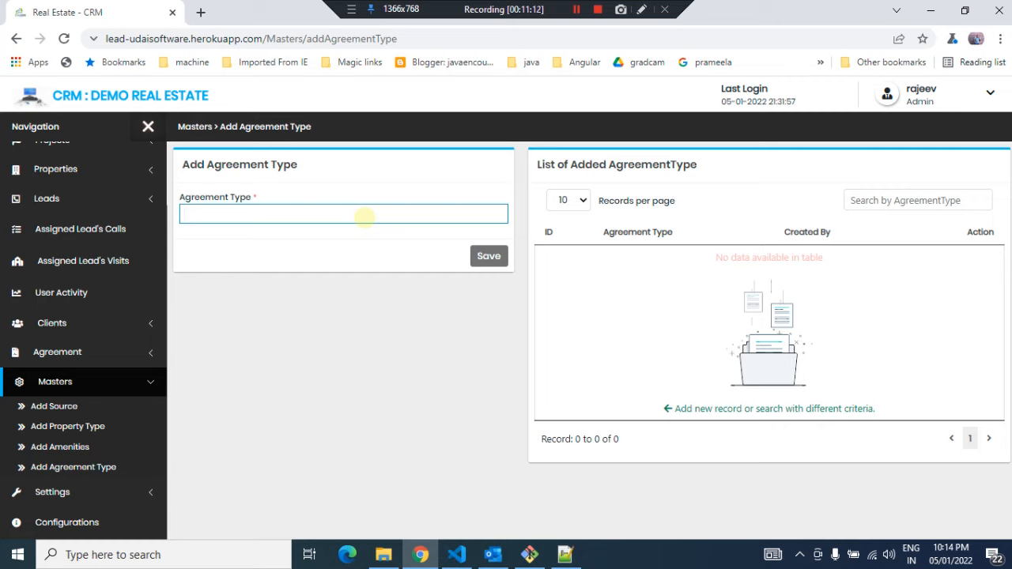
type("rent Agreement")
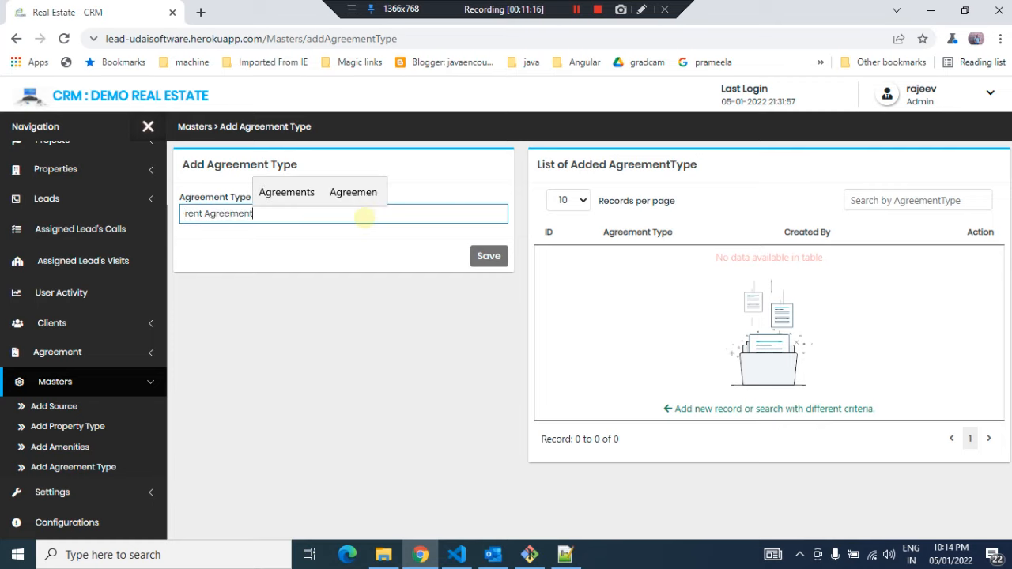
left_click(489, 255)
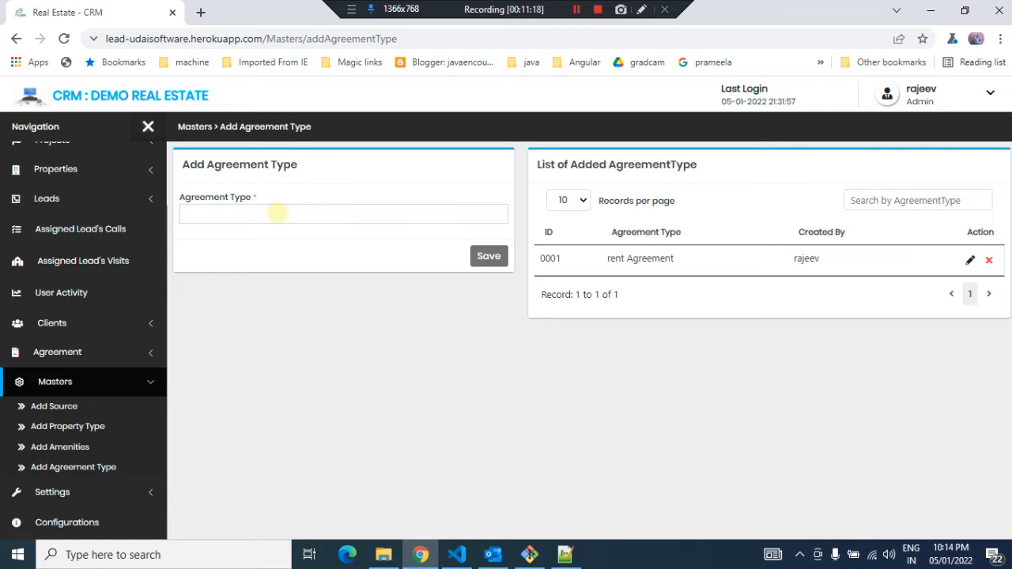
Add a second agreement type named Resale Agreements and save it
left_click(275, 213)
type("Sale")
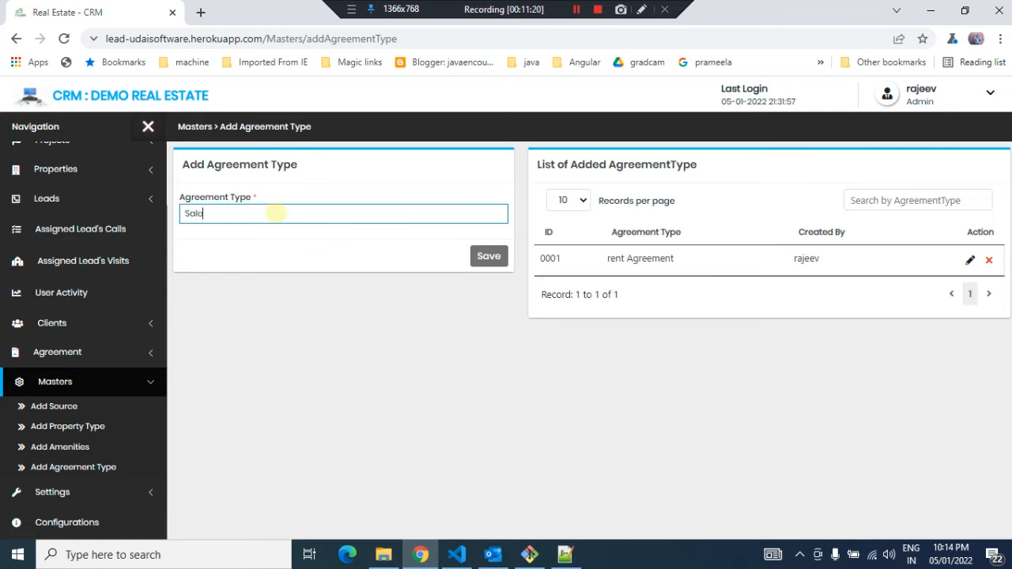
key("BackSpace")
key("BackSpace")
key("BackSpace")
key("BackSpace")
type("Resale Agreements")
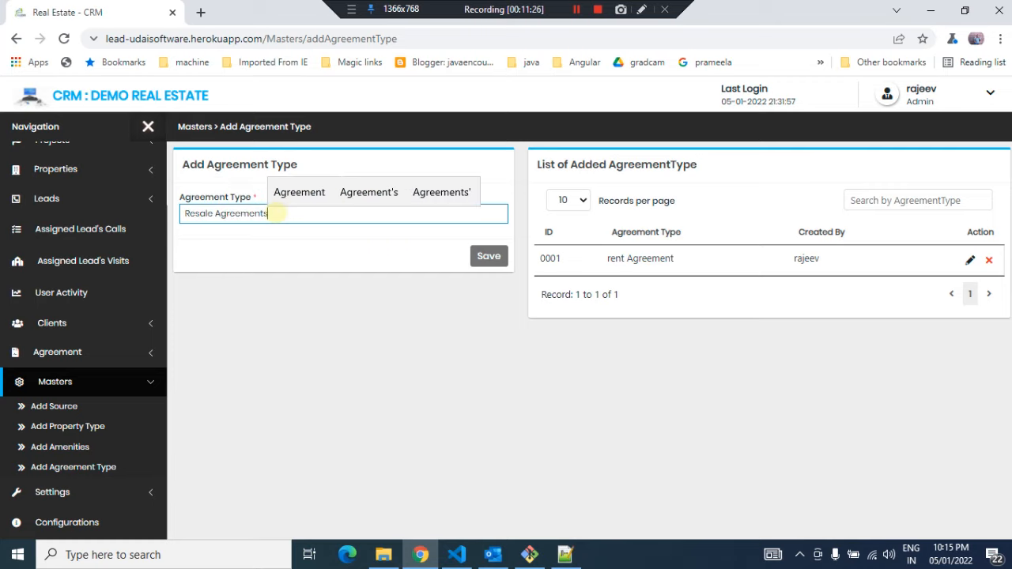
left_click(489, 257)
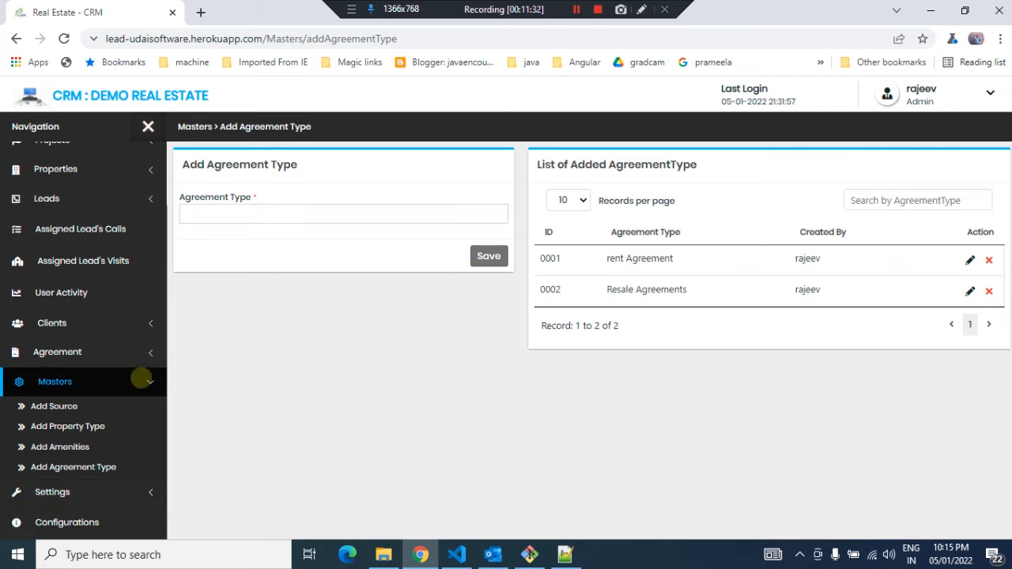
Open the Manage Users settings page and review the list of added users and their roles
left_click(135, 381)
left_click(92, 483)
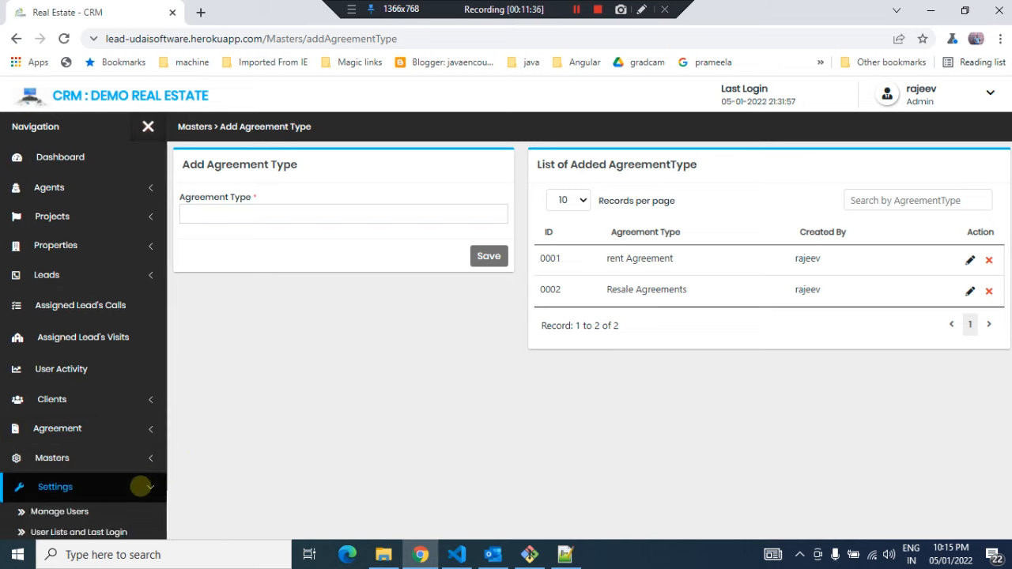
scroll(140, 485, "down", 1)
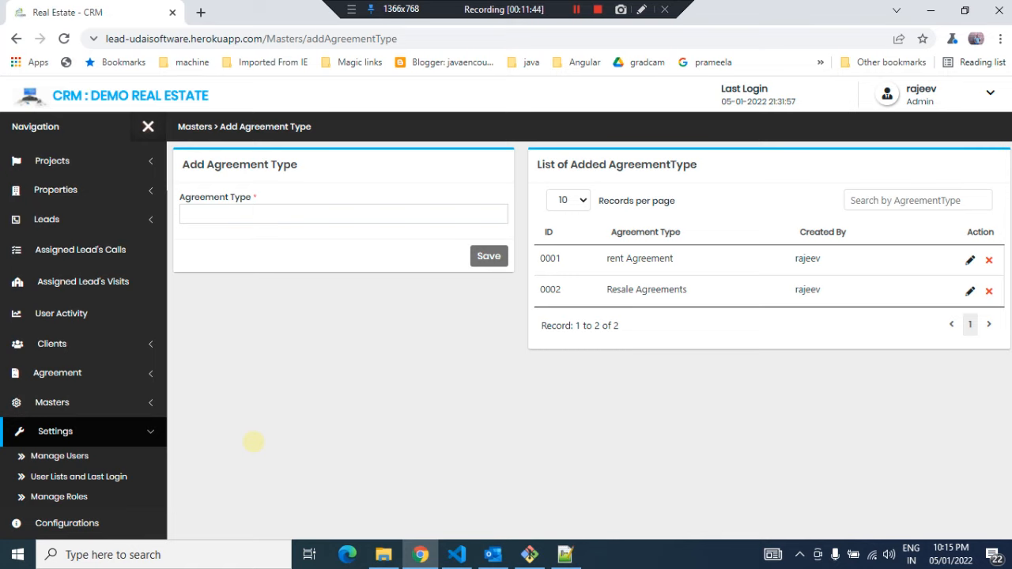
left_click(47, 455)
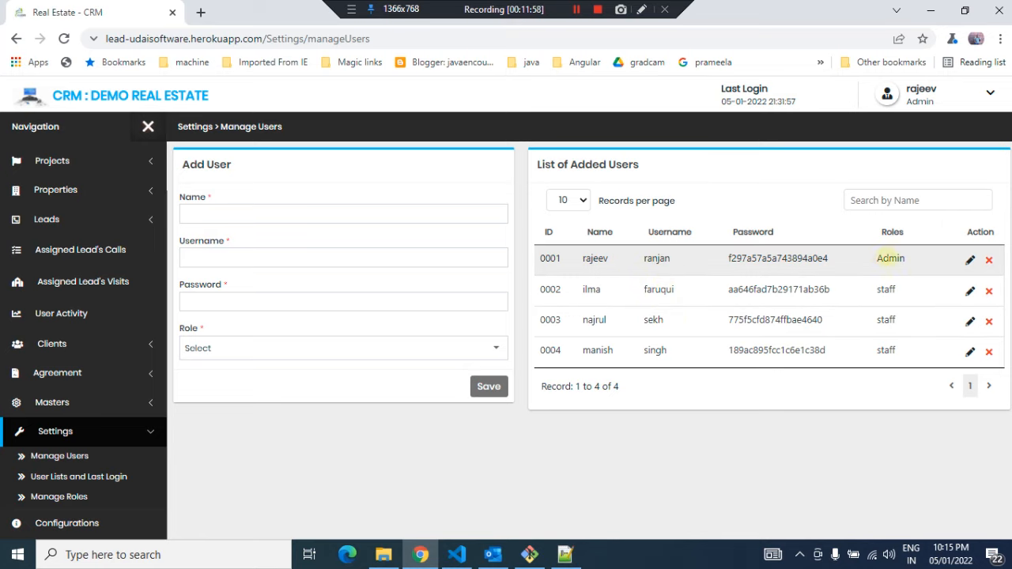
left_click_drag(904, 256, 872, 258)
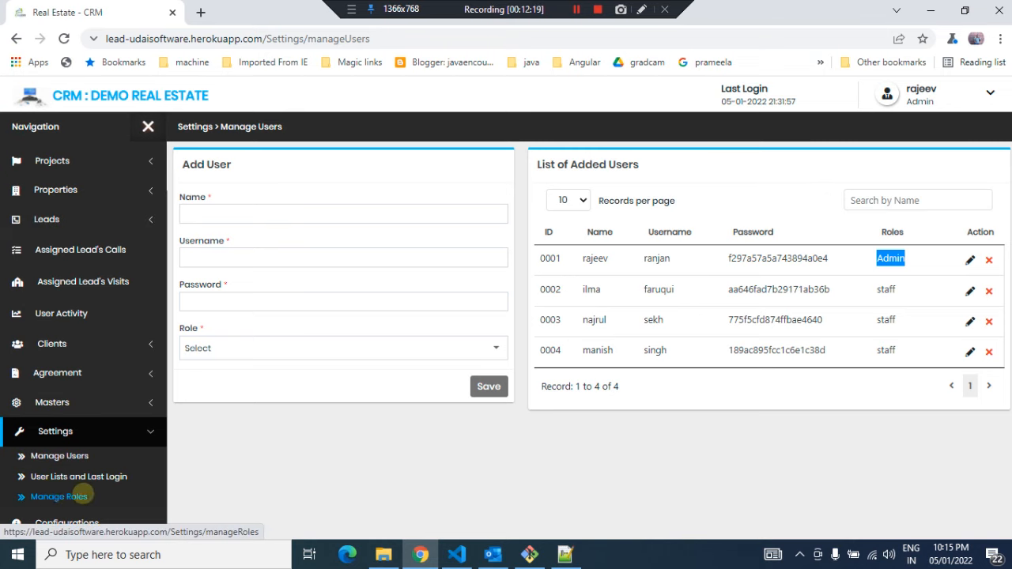
Open the Manage Roles page and load the staff role's page accessibility for editing
left_click(54, 496)
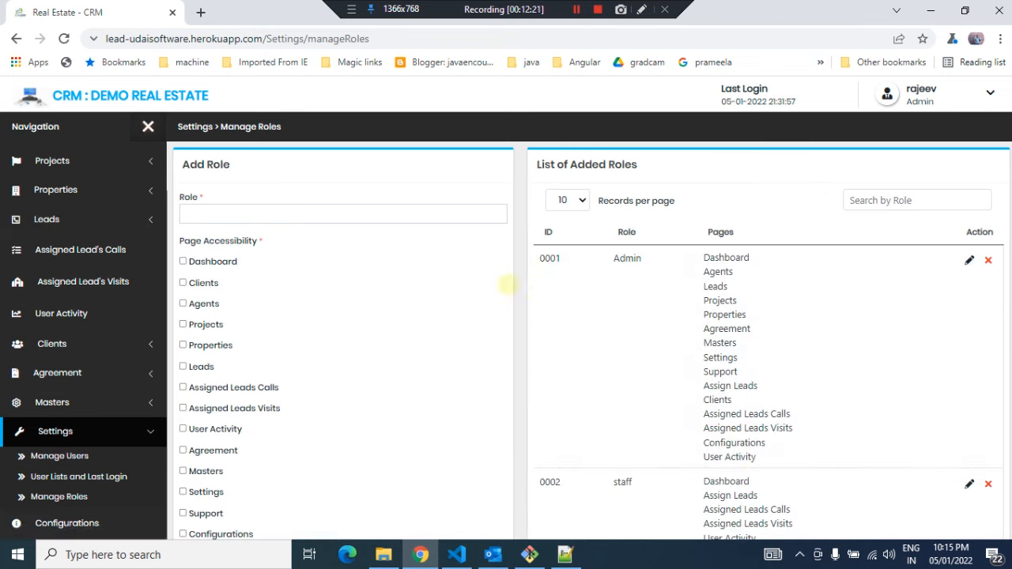
scroll(583, 321, "down", 1)
scroll(588, 320, "up", 1)
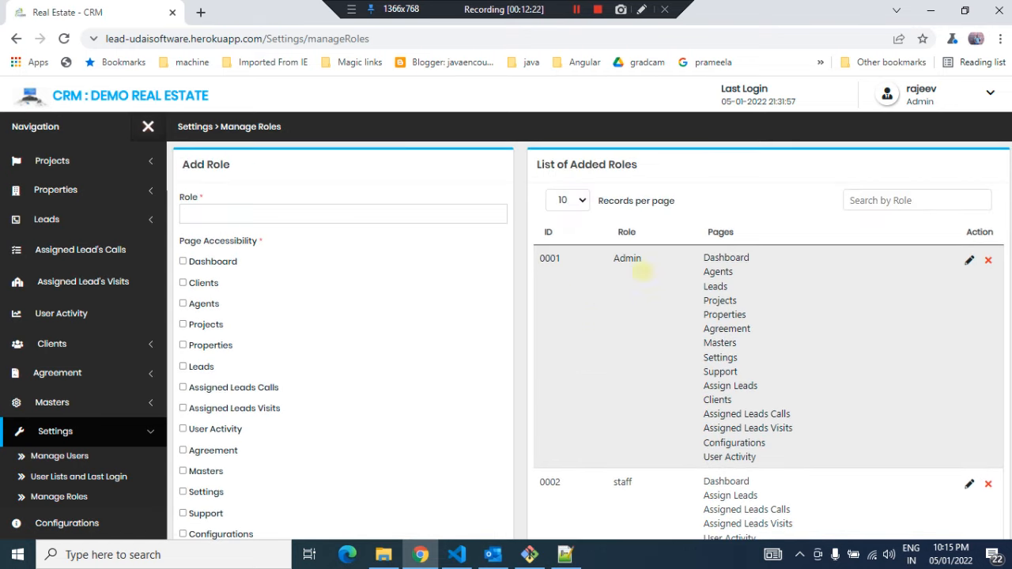
scroll(308, 416, "down", 1)
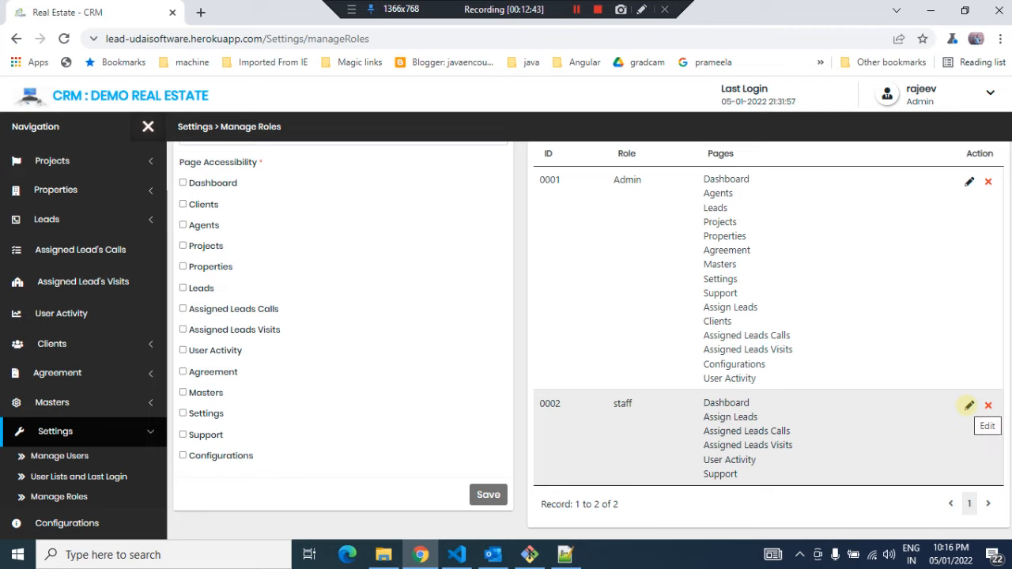
left_click(968, 405)
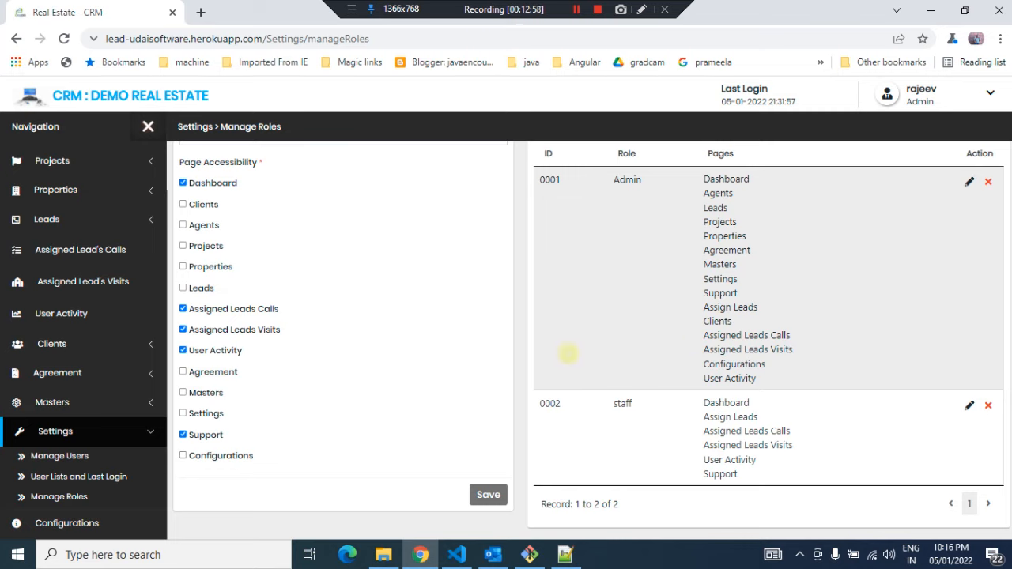
Open the Configurations page and review the business details and support info
left_click(69, 523)
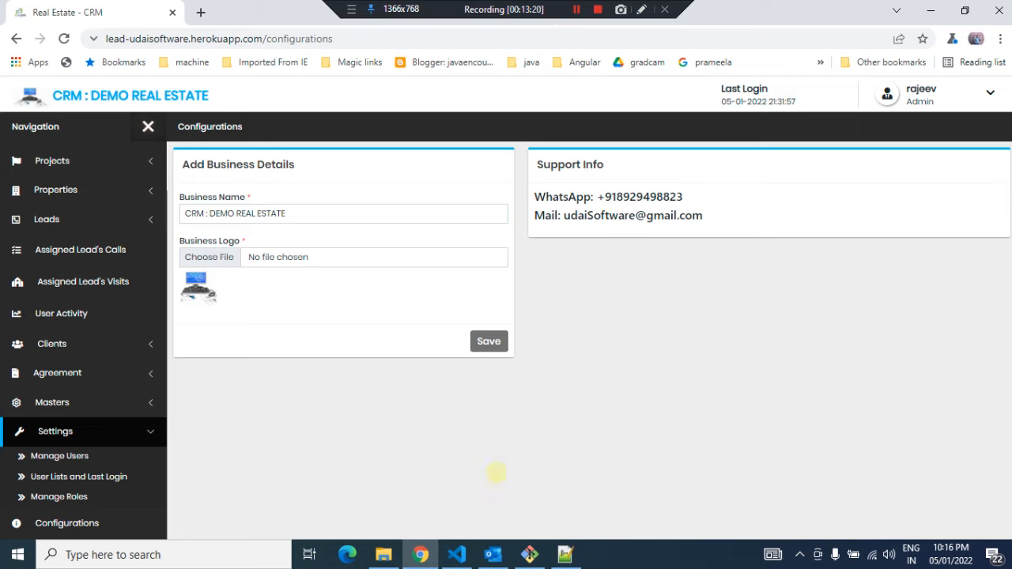
left_click(140, 429)
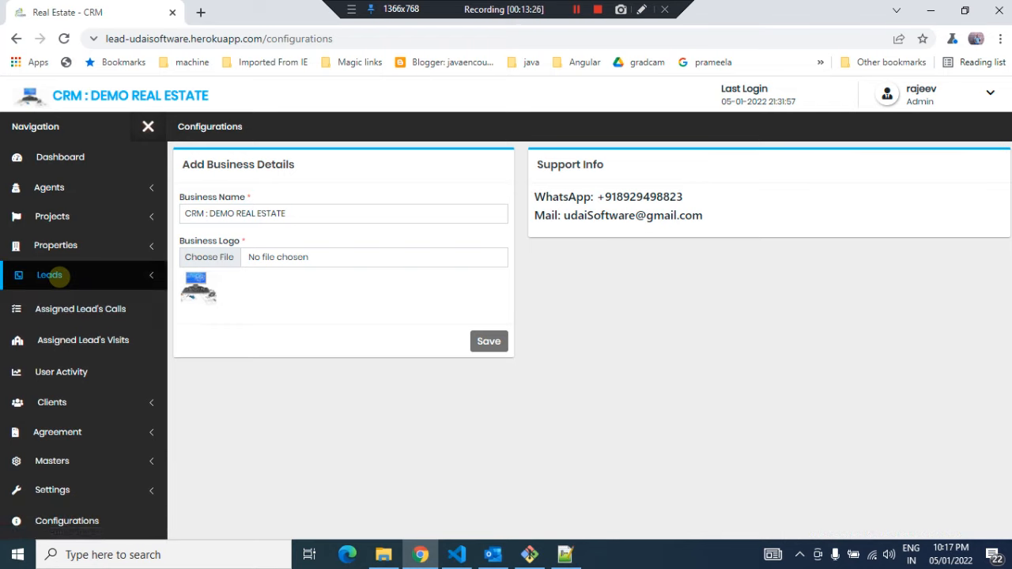
left_click(49, 275)
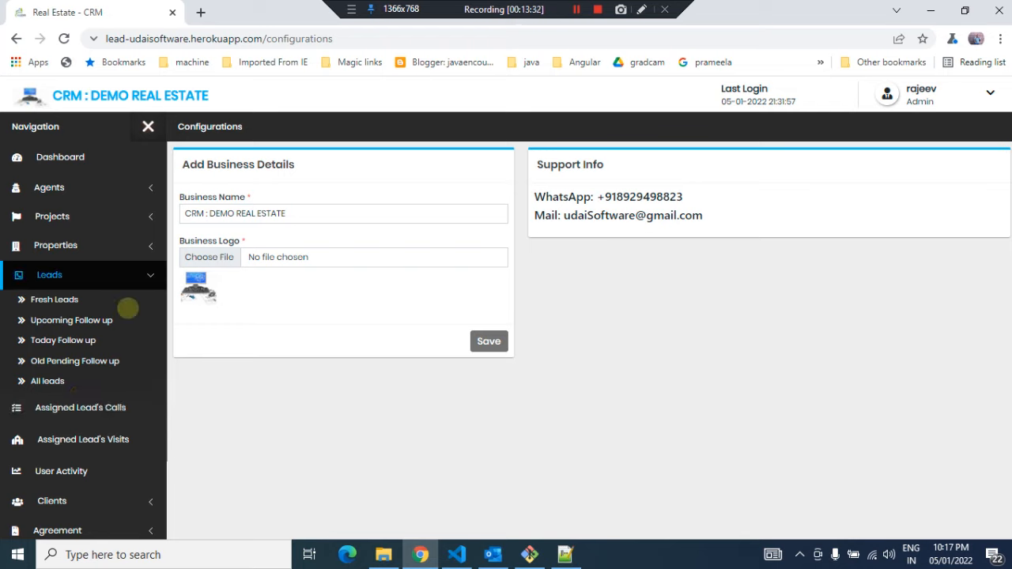
left_click(125, 276)
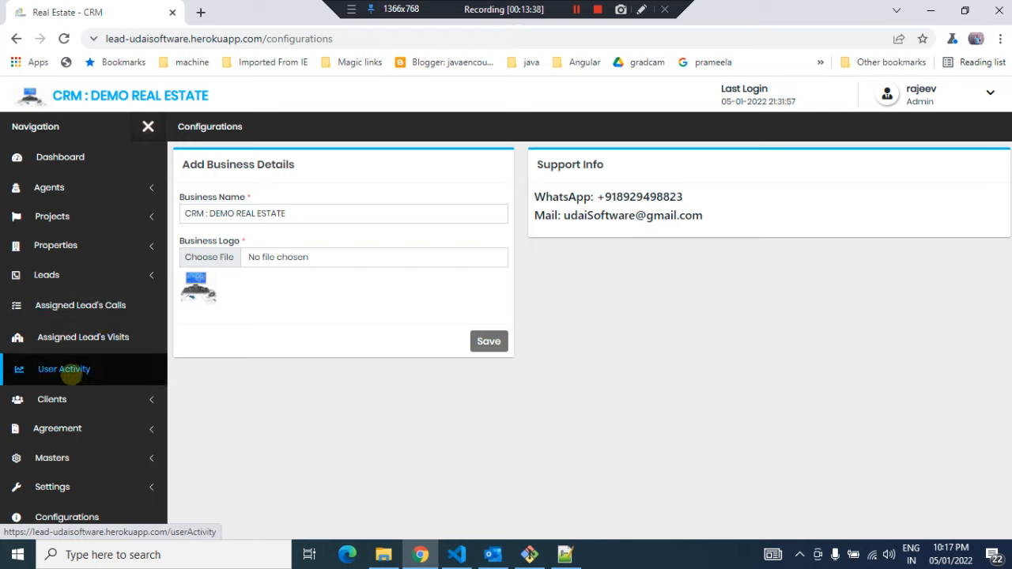
left_click(54, 399)
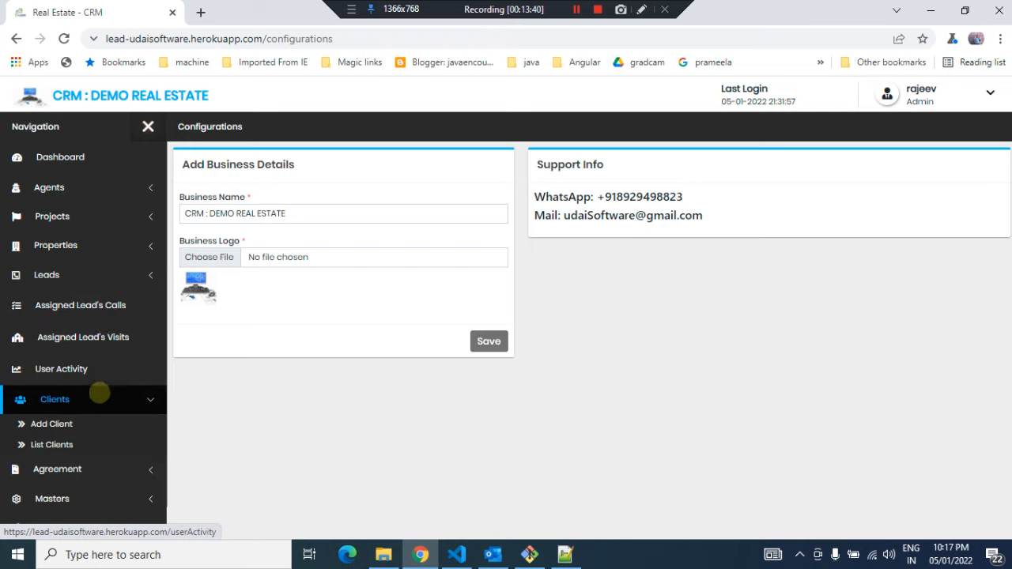
left_click(99, 393)
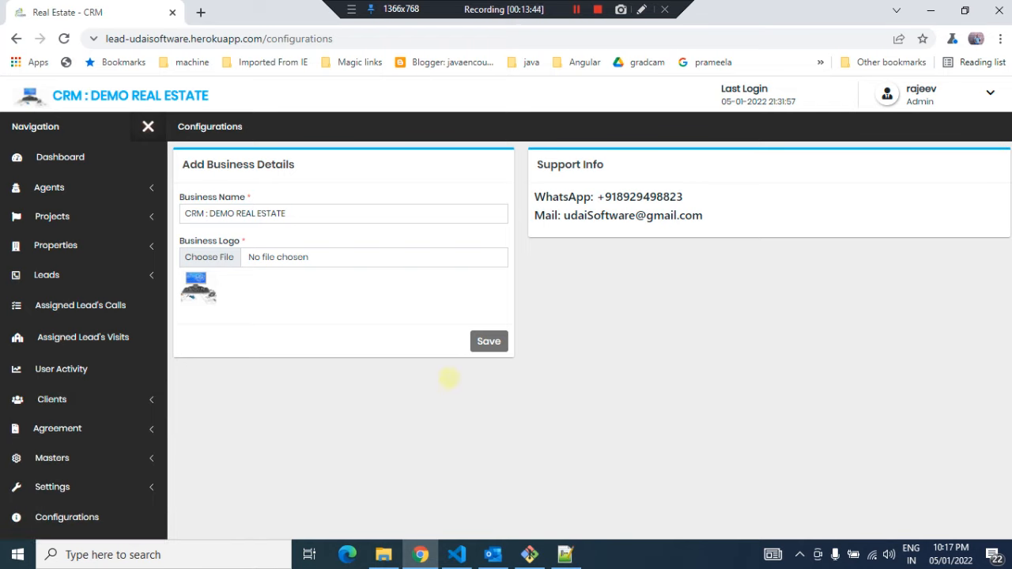
left_click(82, 272)
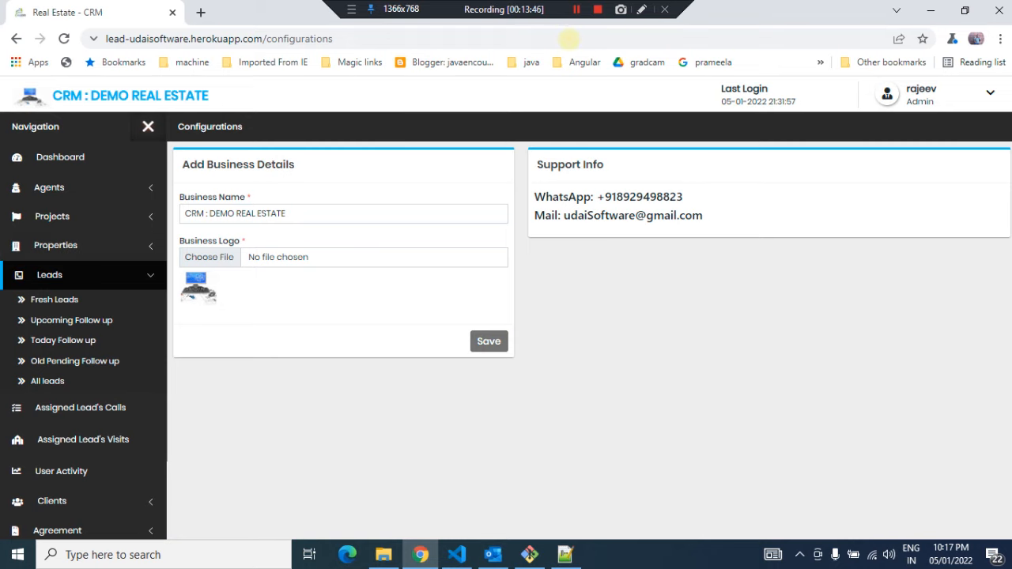
left_click(577, 9)
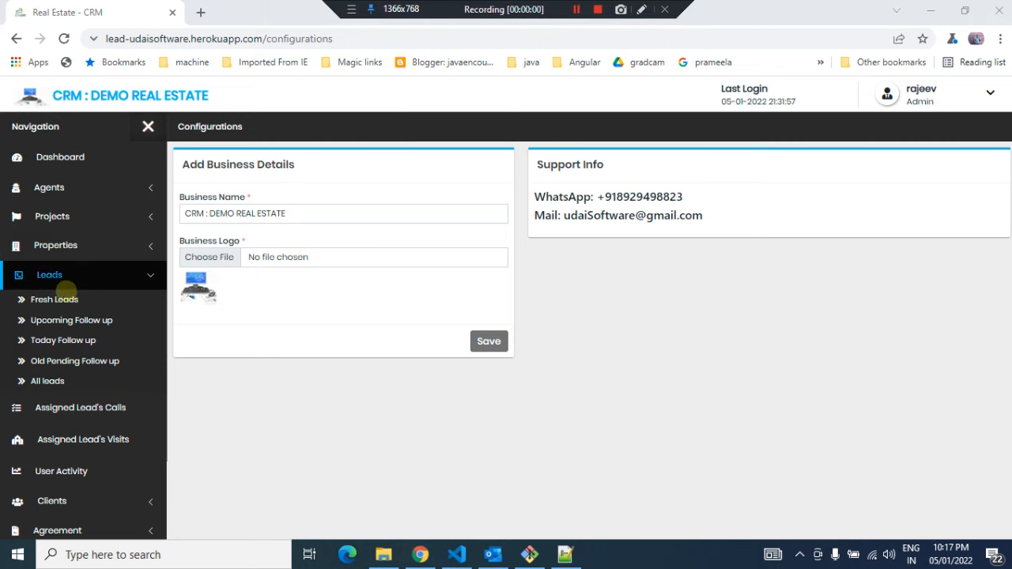
Open the Fresh Leads page and enter the new lead's name
left_click(54, 299)
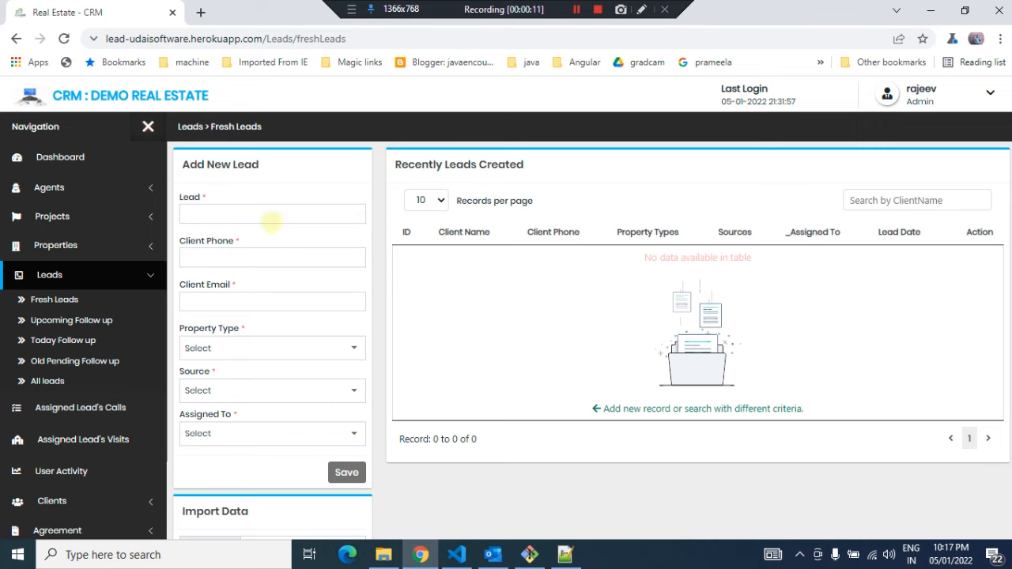
left_click(253, 213)
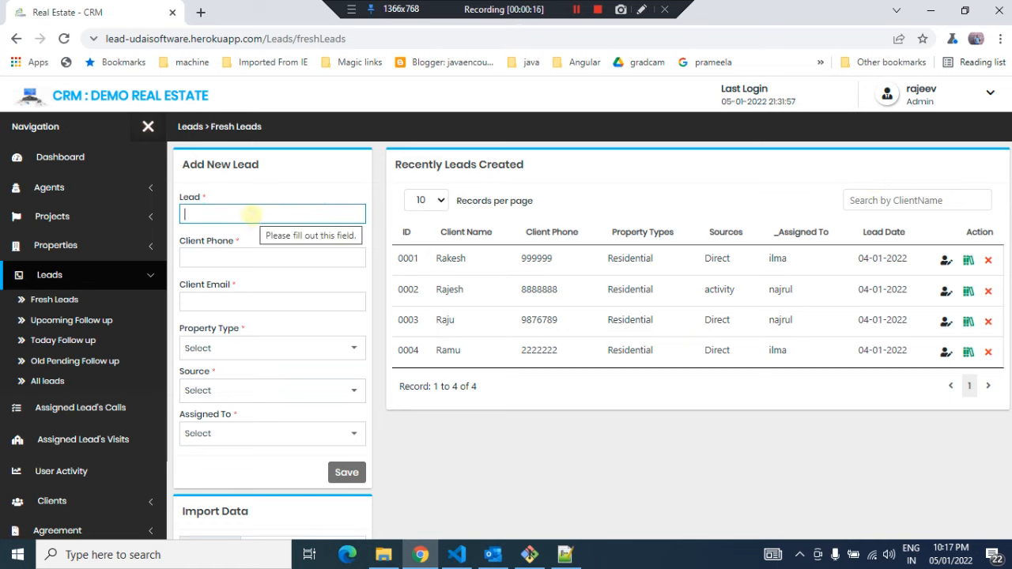
type("Abhha")
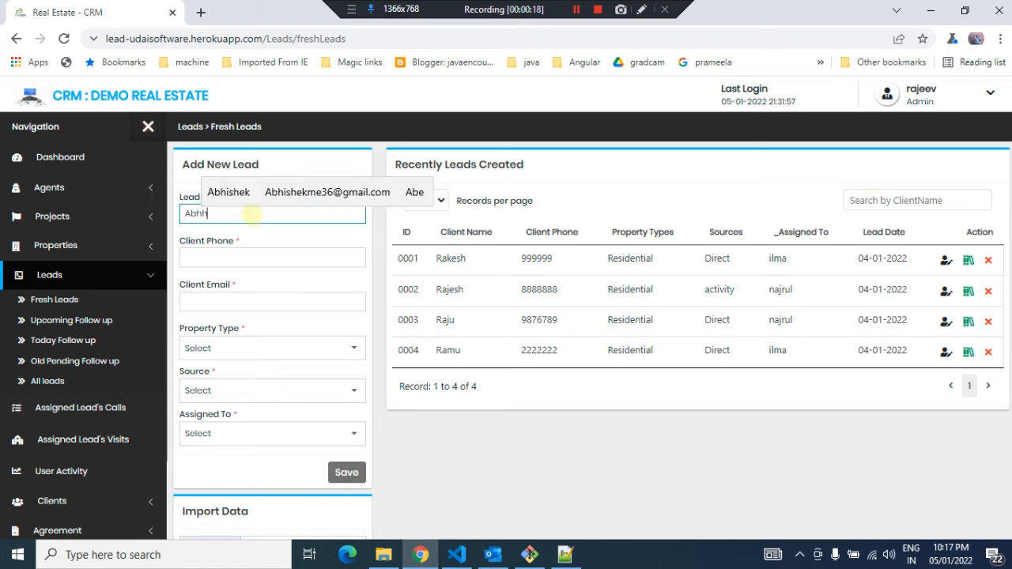
key("BackSpace")
key("BackSpace")
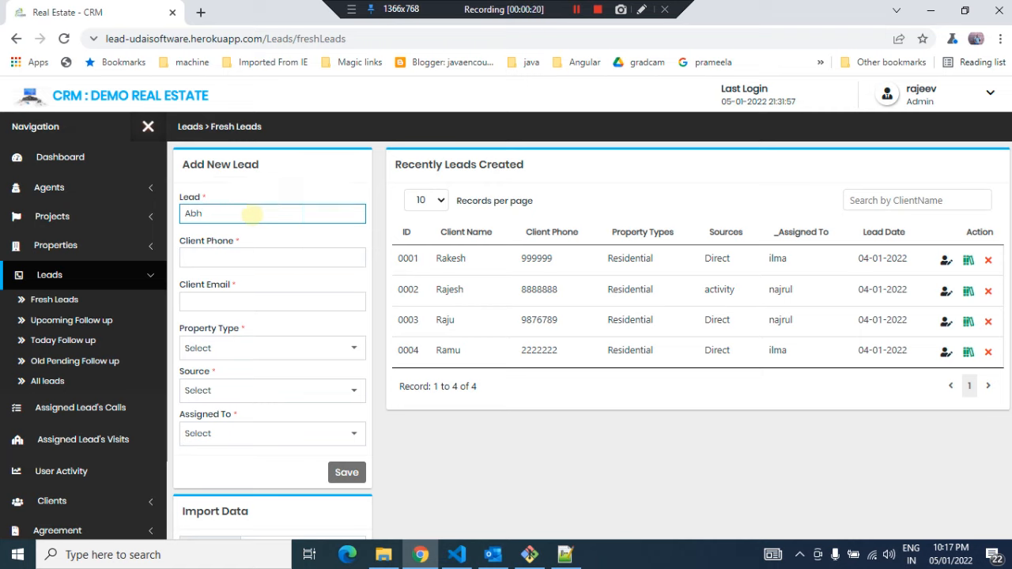
type("ishek")
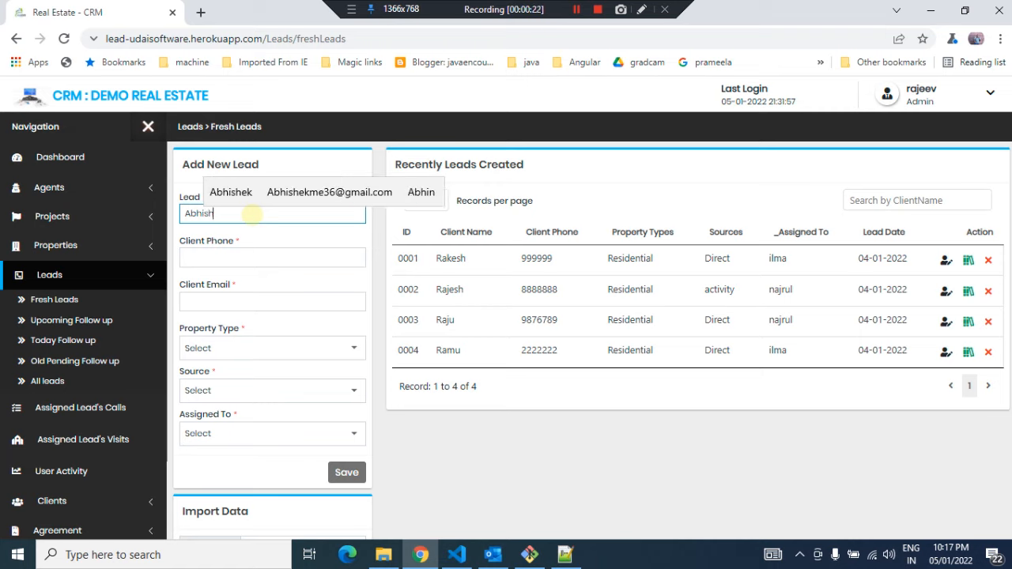
Fill in the client's phone number and e-mail address for the new lead
left_click(242, 259)
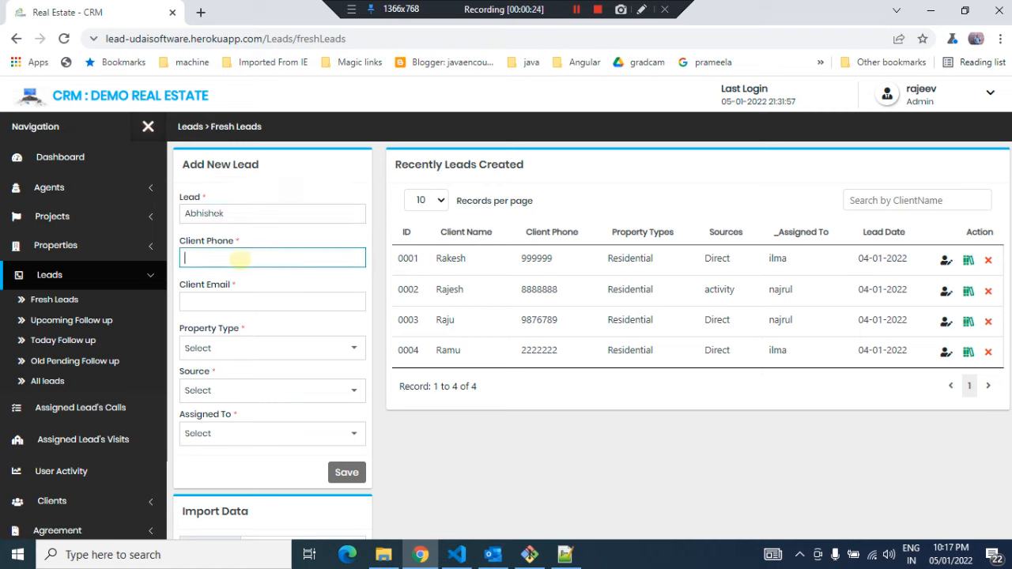
type("12131231")
left_click(228, 301)
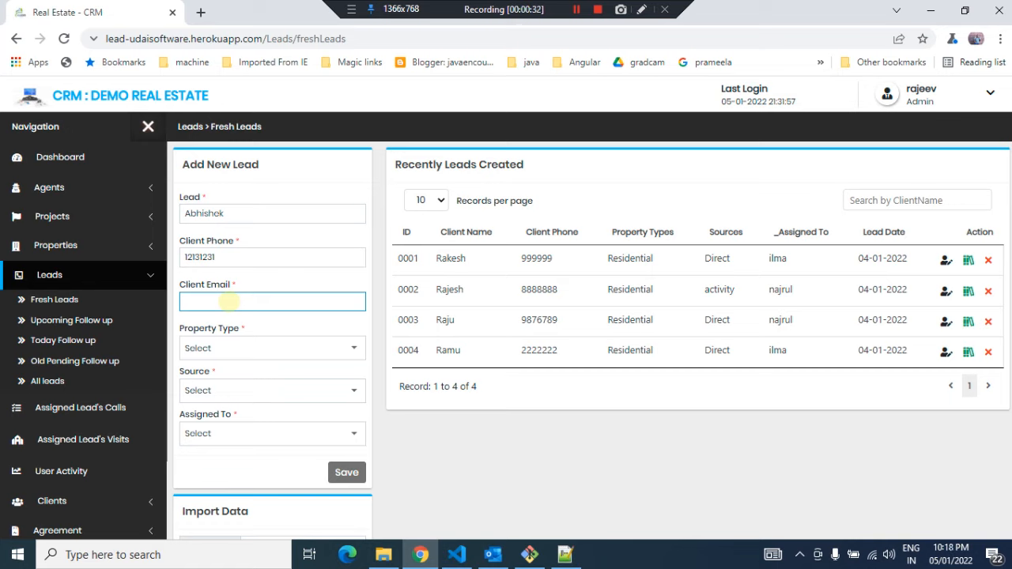
key("Tab")
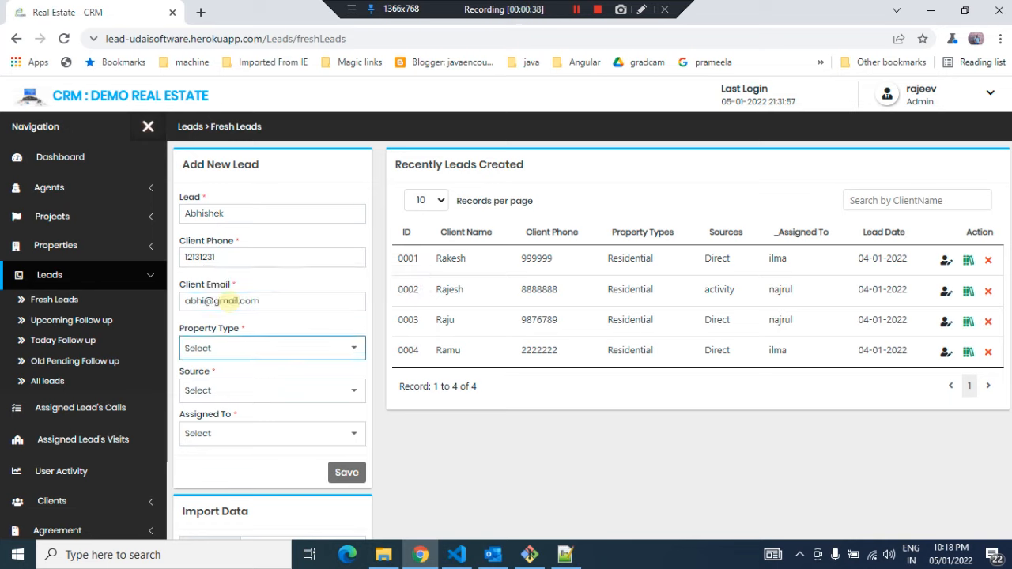
Set the new lead's property type to Residential and its source to activity
left_click(224, 349)
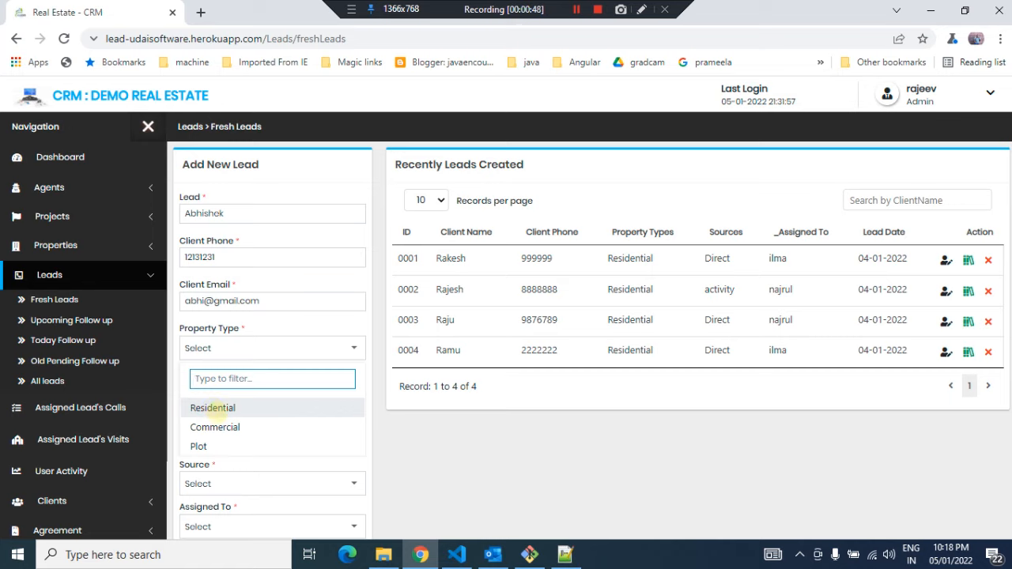
left_click(217, 408)
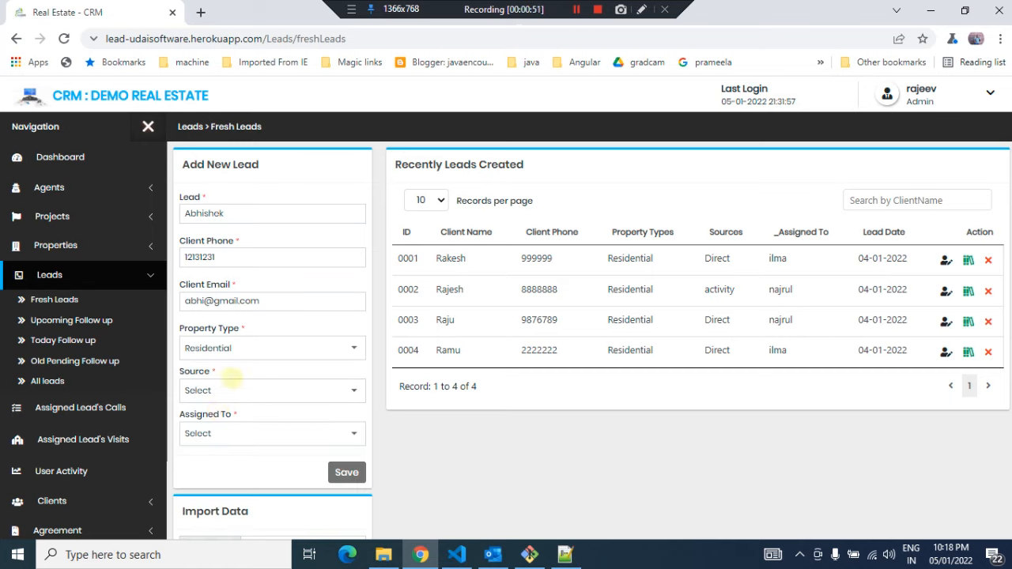
left_click(228, 389)
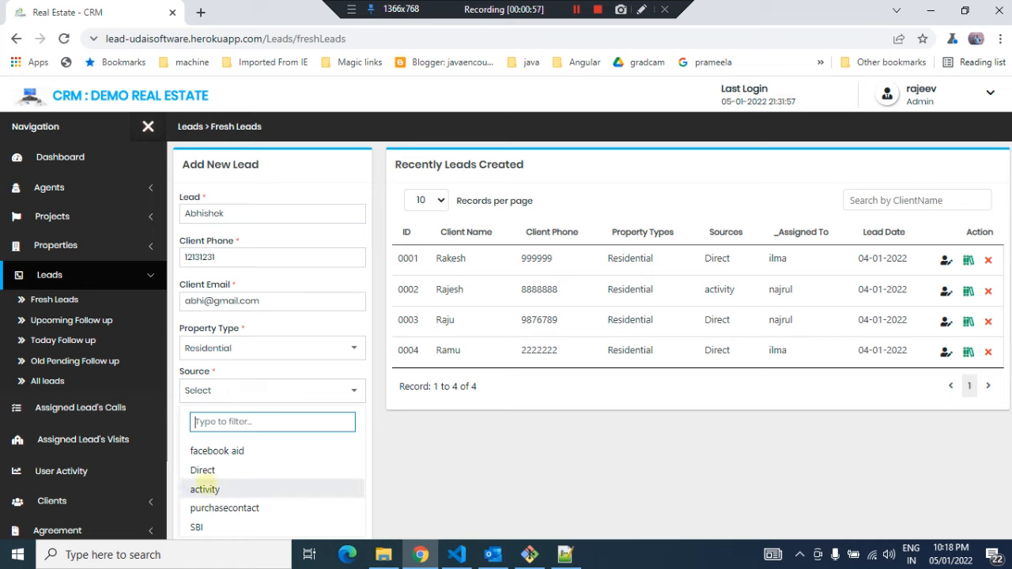
left_click(205, 490)
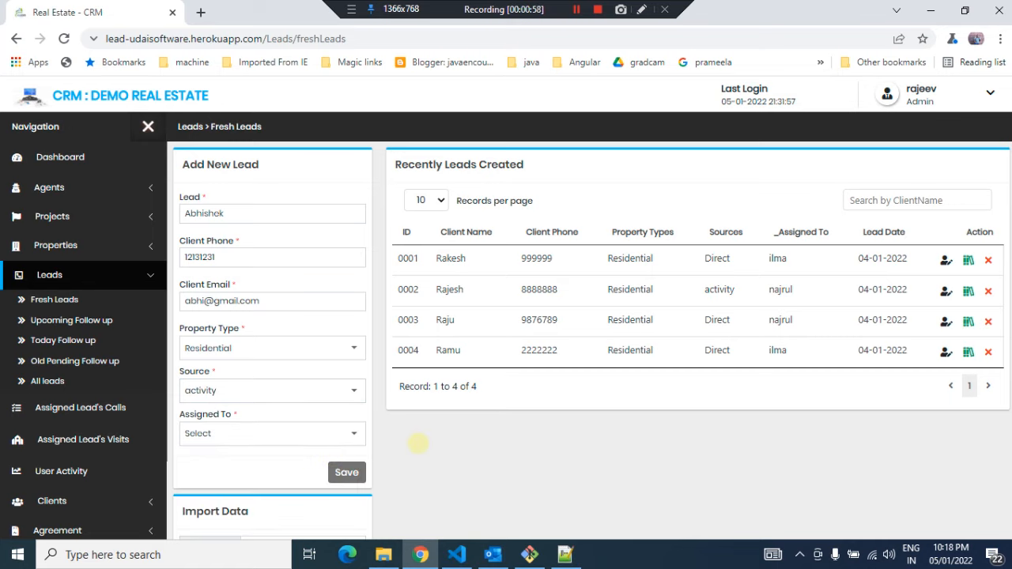
Assign the new lead to staff: ilma and save it
left_click(299, 434)
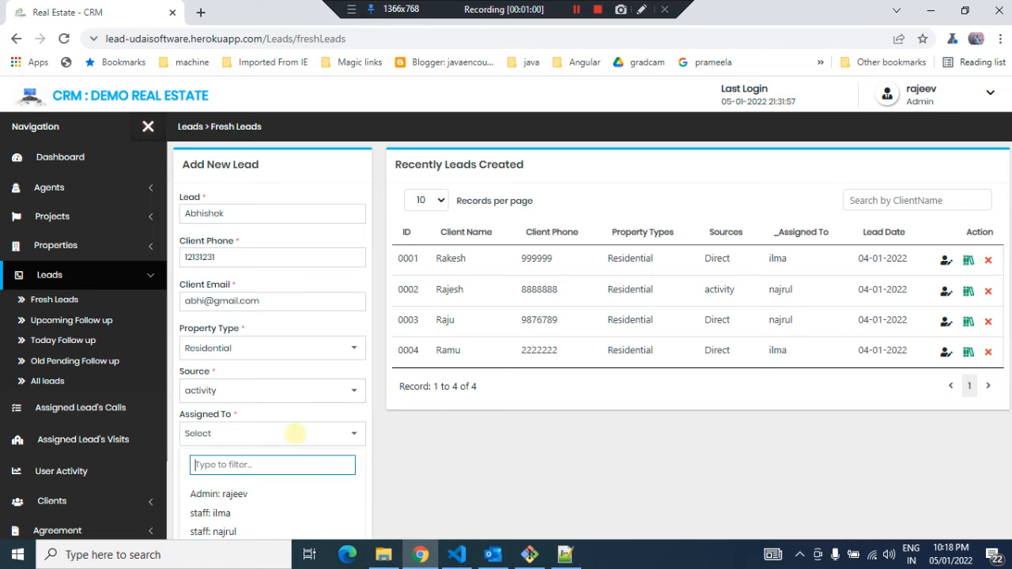
scroll(447, 442, "down", 2)
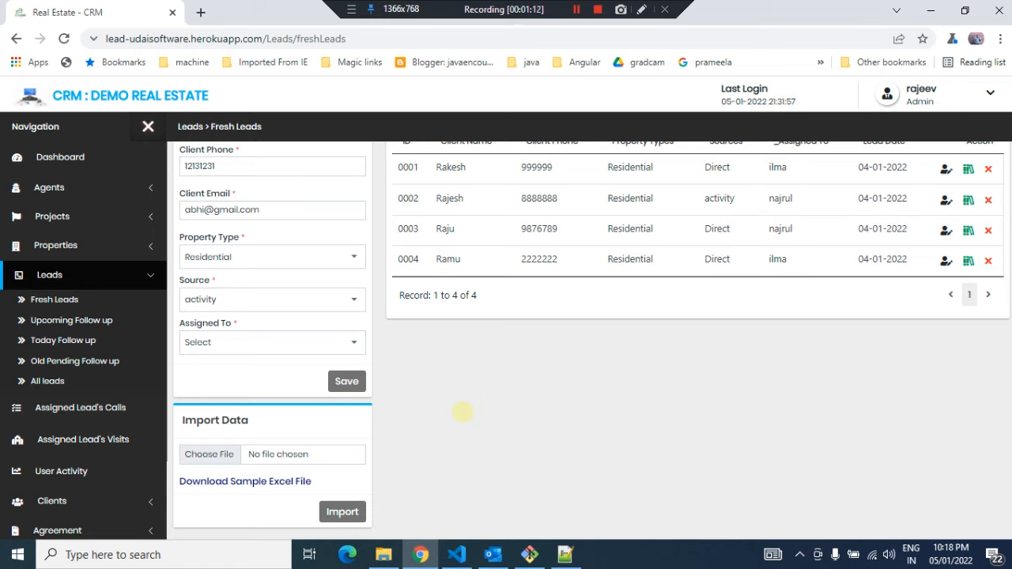
left_click(264, 345)
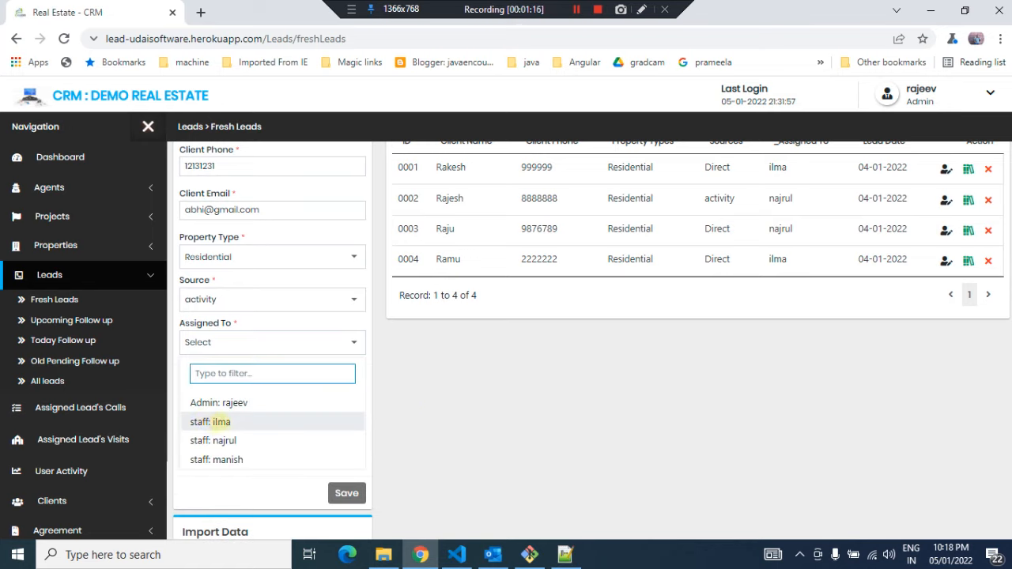
left_click(221, 421)
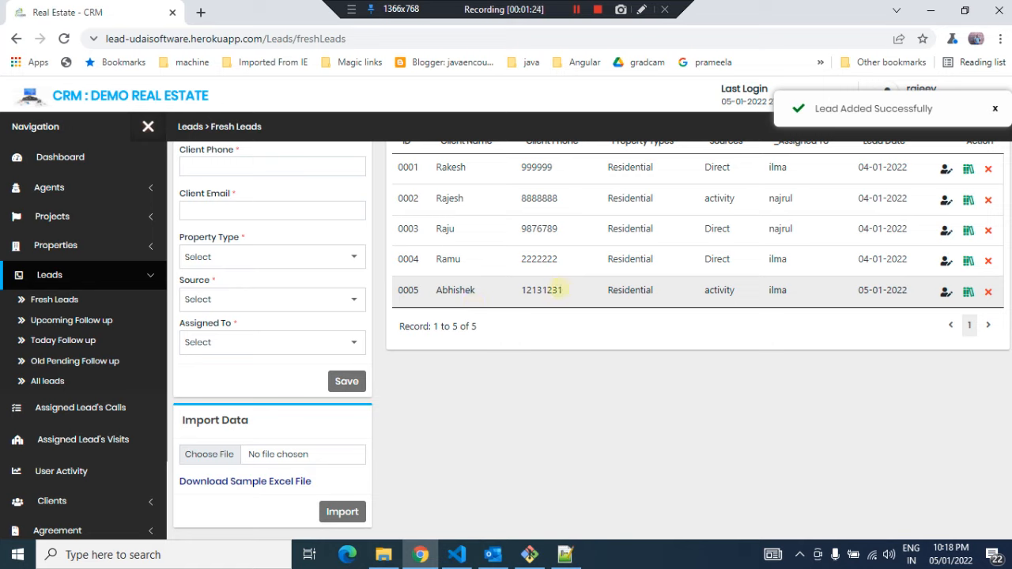
double_click(775, 290)
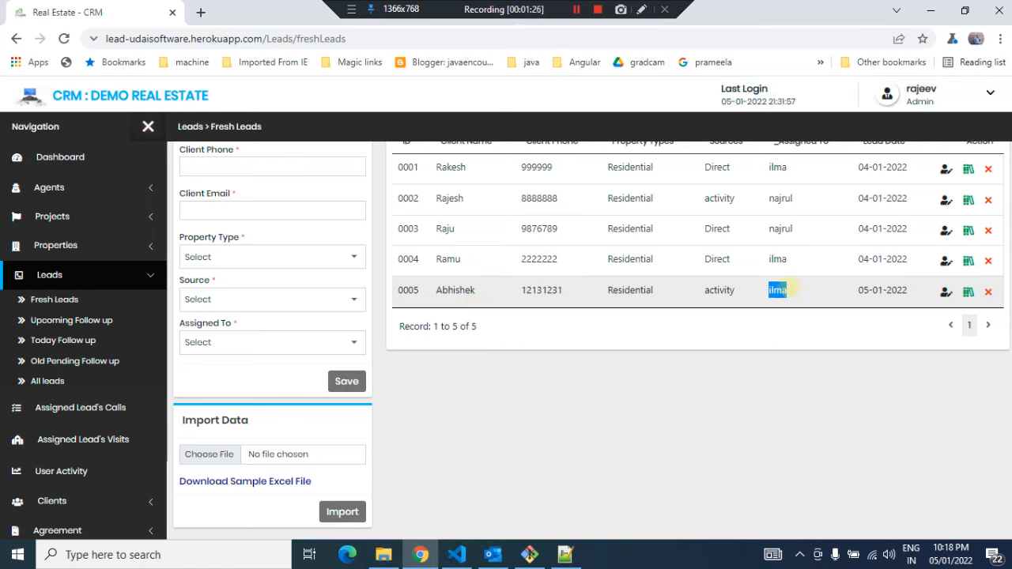
left_click(607, 404)
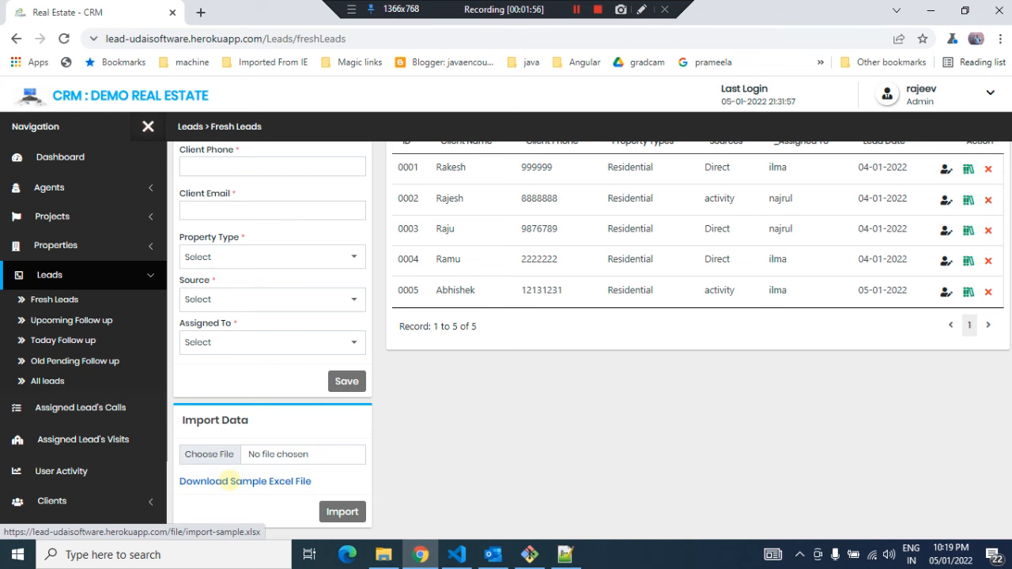
left_click(228, 481)
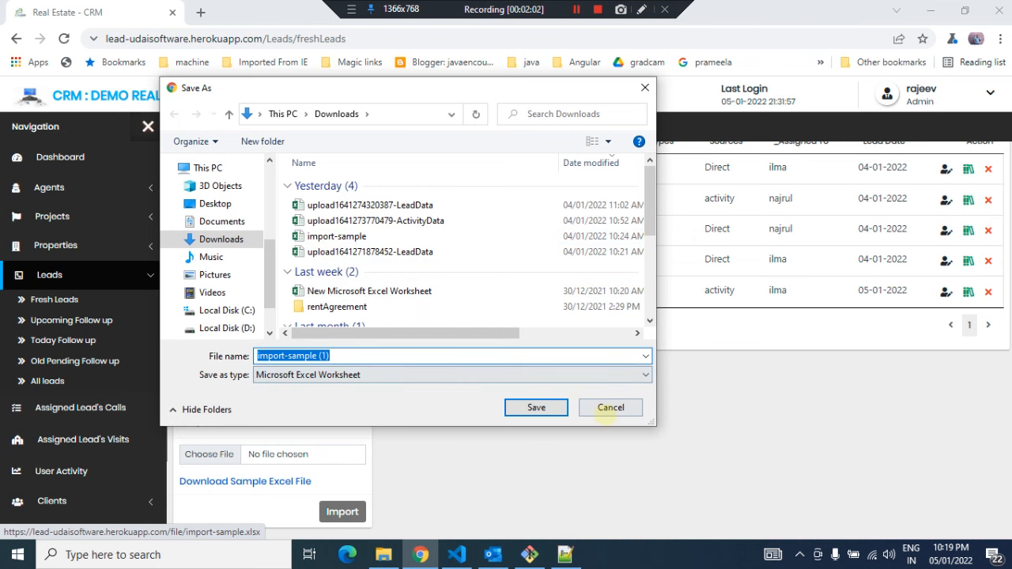
left_click(608, 407)
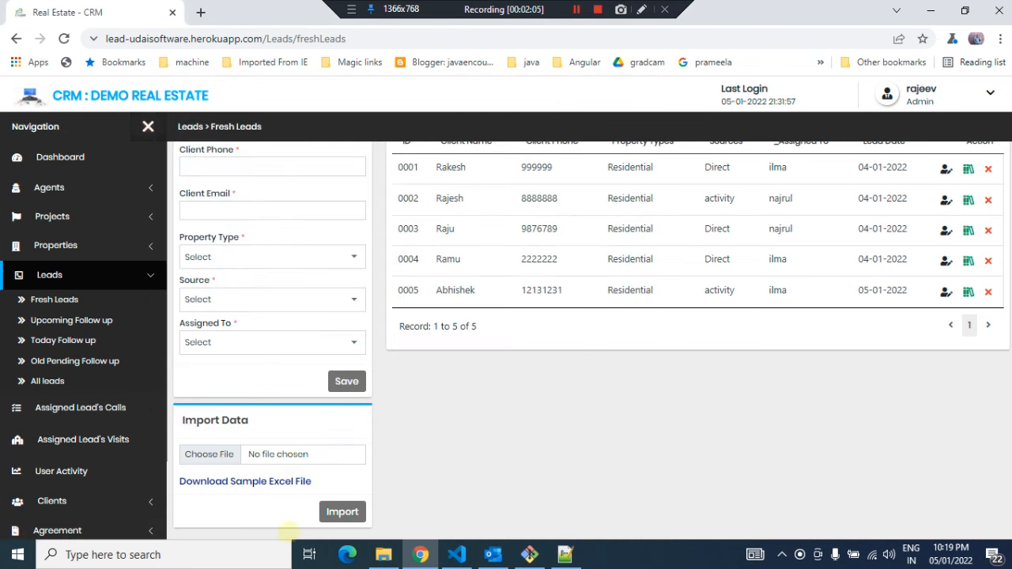
Open the downloaded import-sample spreadsheet from the Downloads folder in Excel
left_click(384, 554)
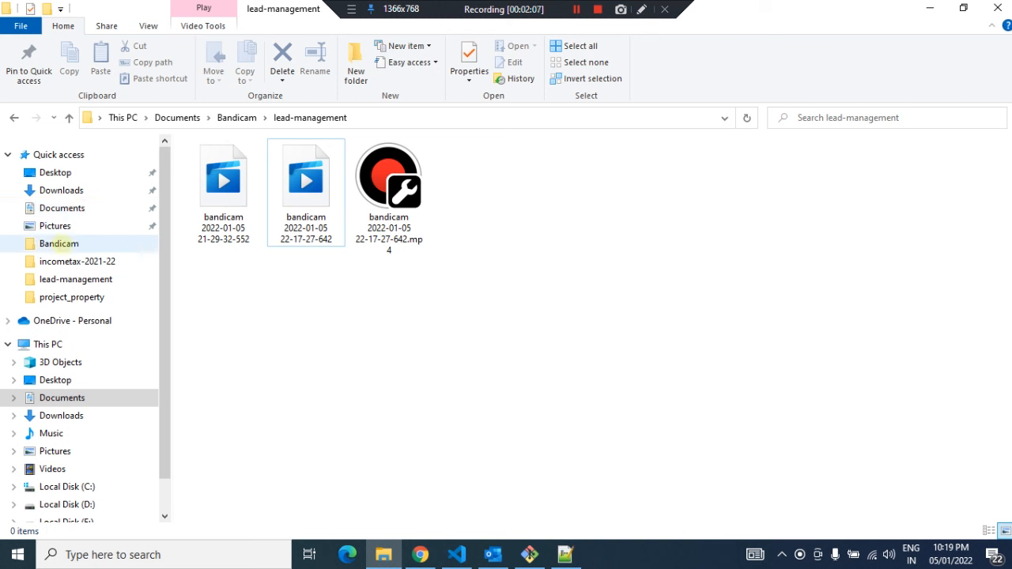
left_click(63, 192)
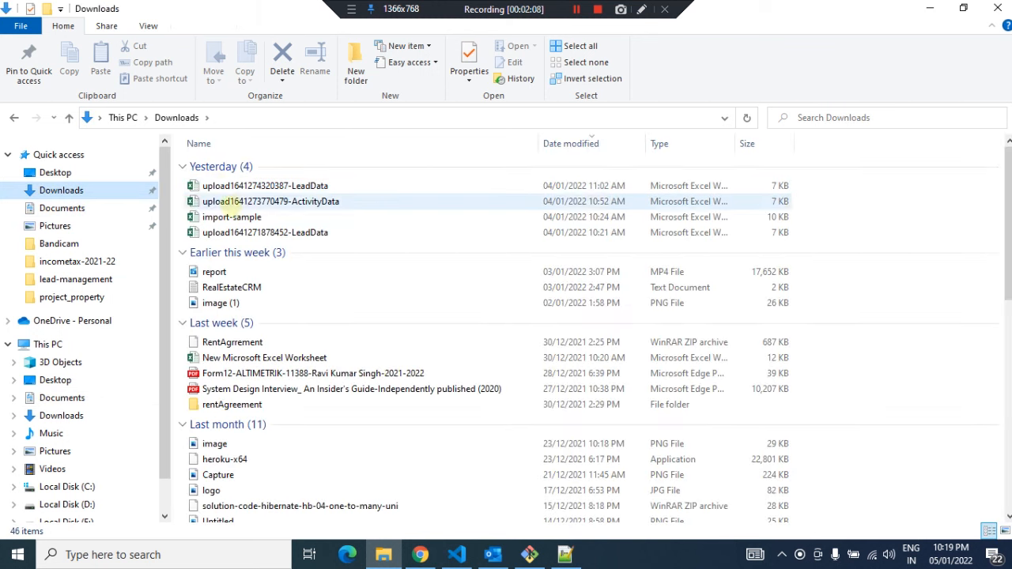
left_click(226, 216)
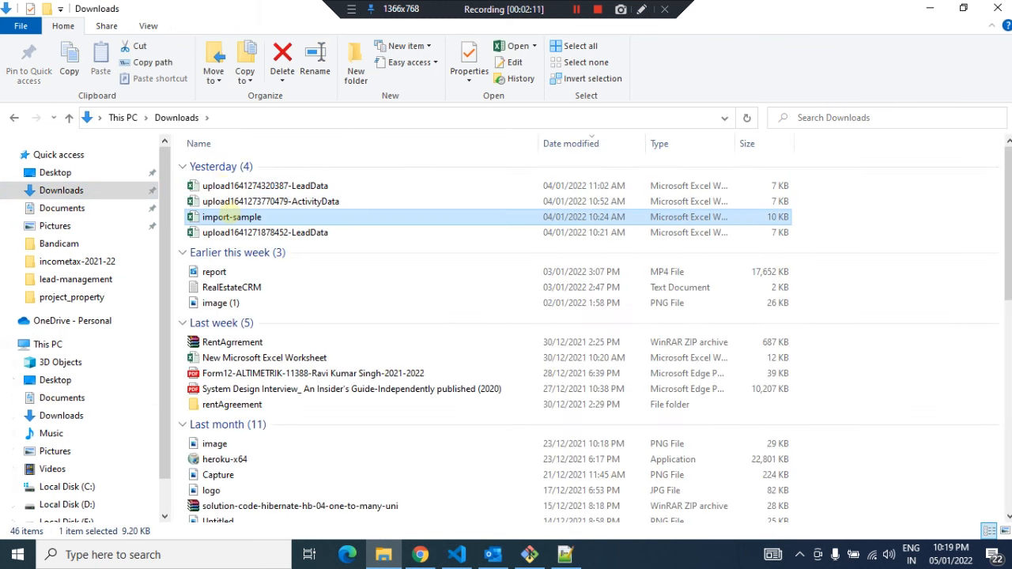
double_click(226, 217)
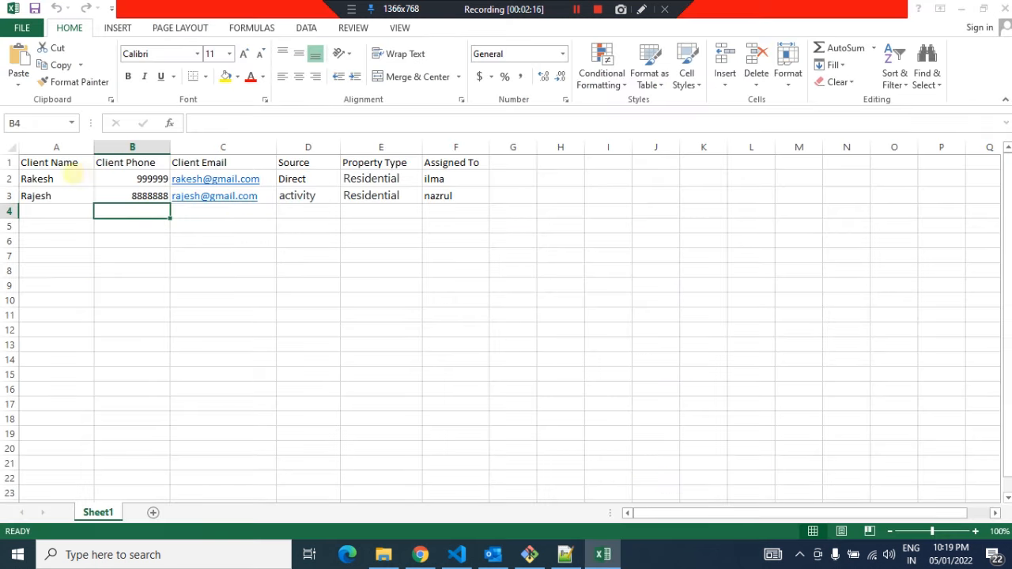
Examine the sample sheet's client name, phone, source and assignment columns
left_click(656, 416)
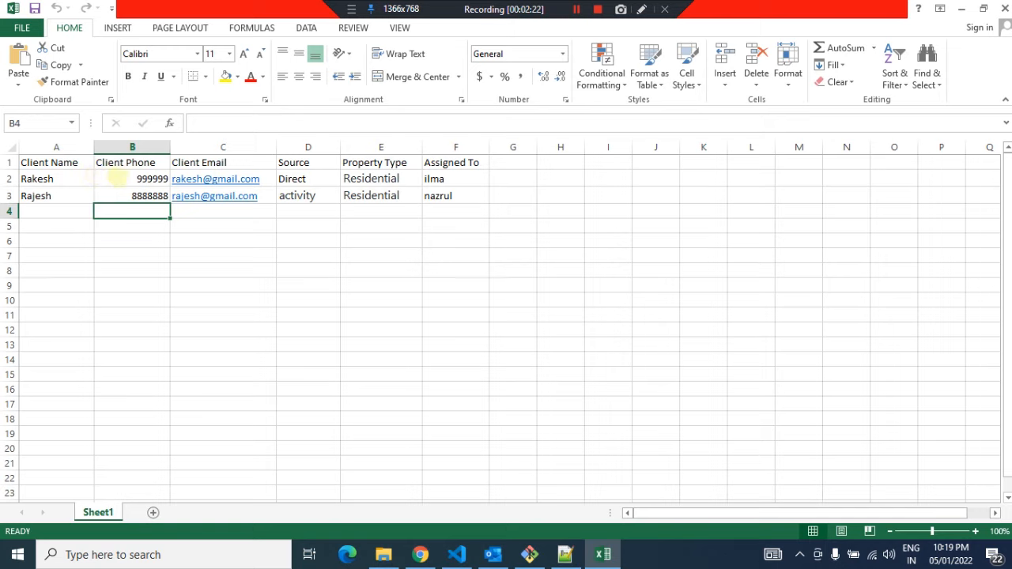
left_click(116, 178)
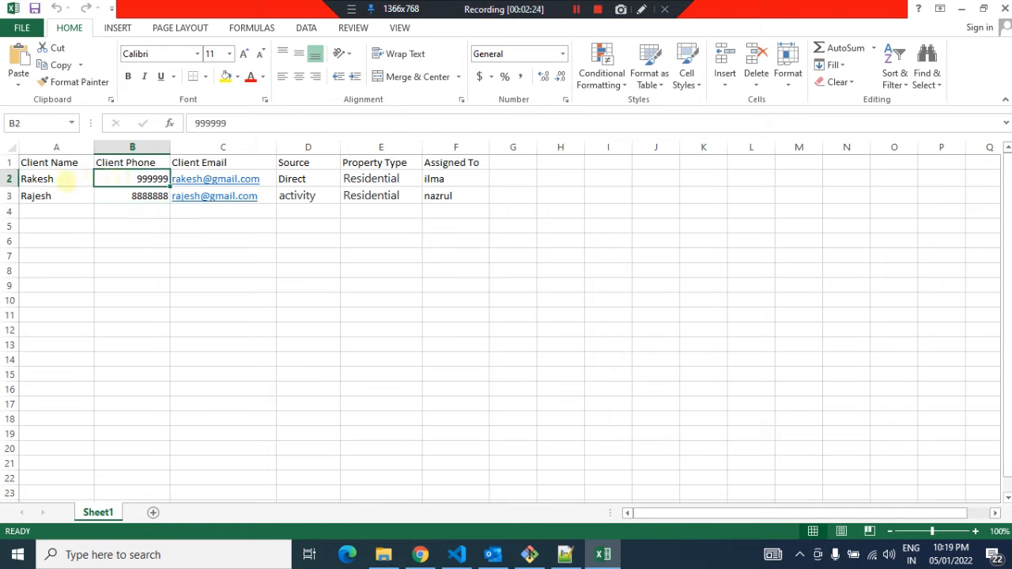
left_click(139, 197)
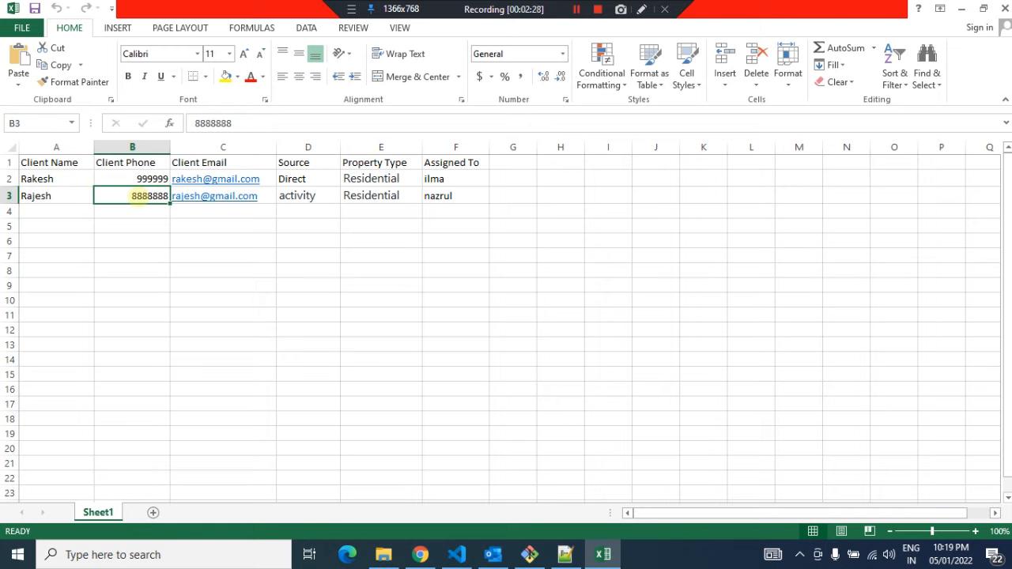
left_click(131, 178)
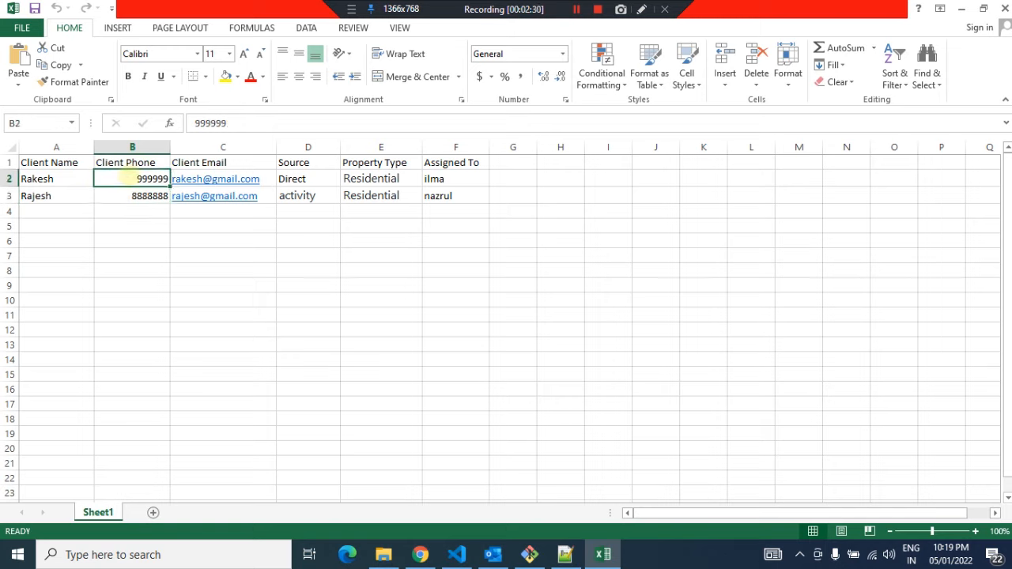
left_click(132, 194)
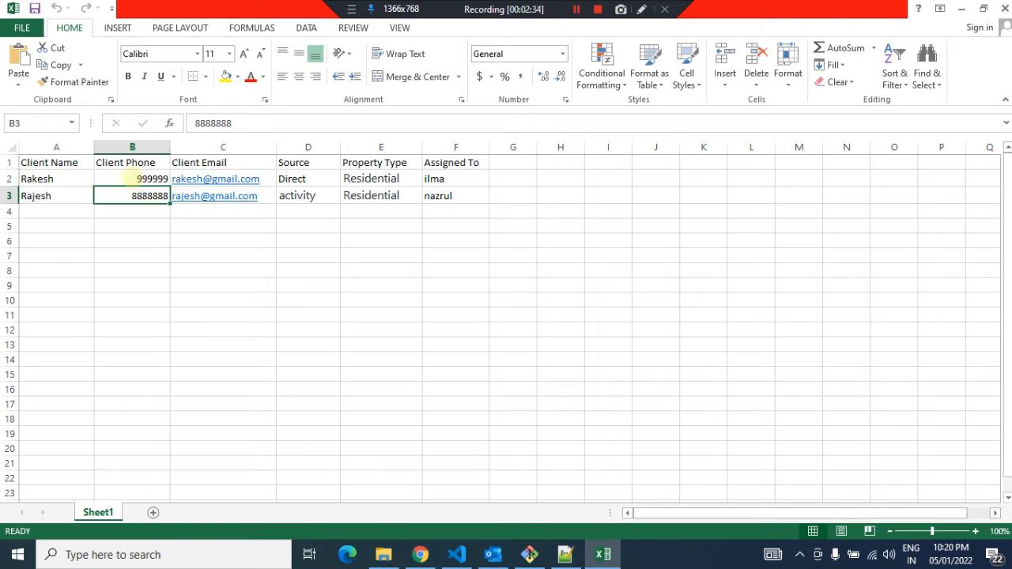
left_click(132, 178)
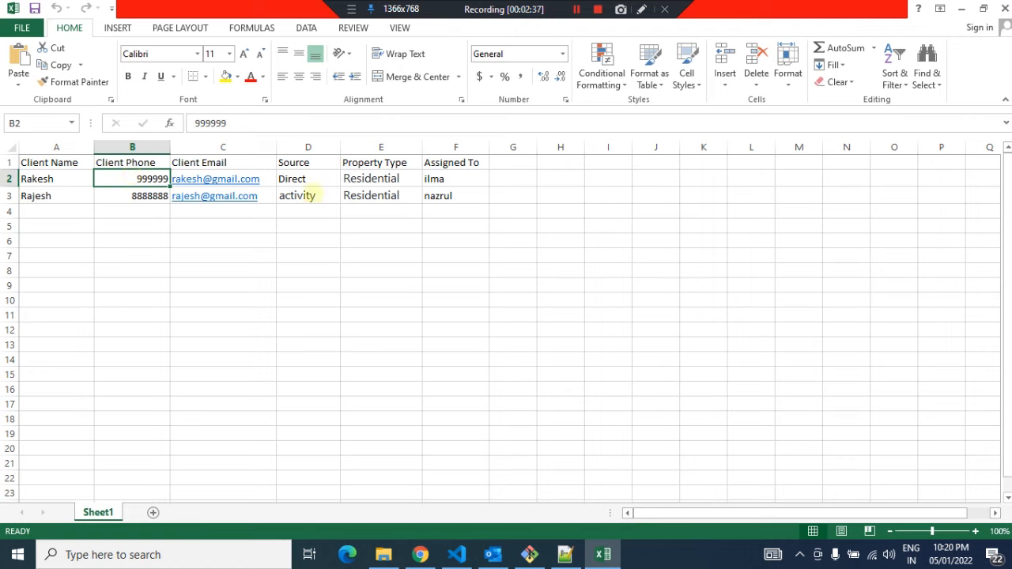
left_click(310, 180)
left_click(308, 196)
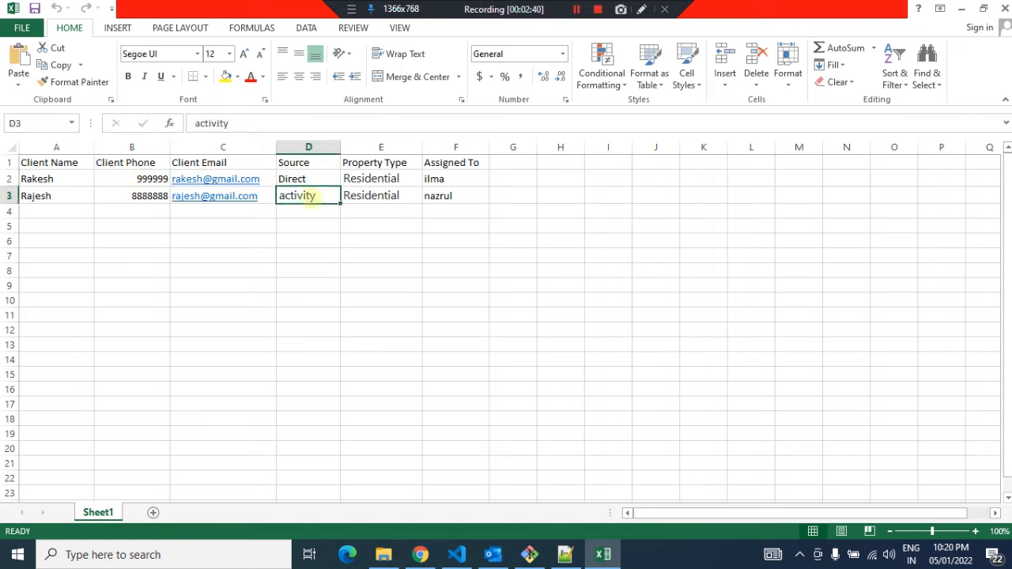
Replace the first sample client's name in the sheet with a new client name
left_click(40, 179)
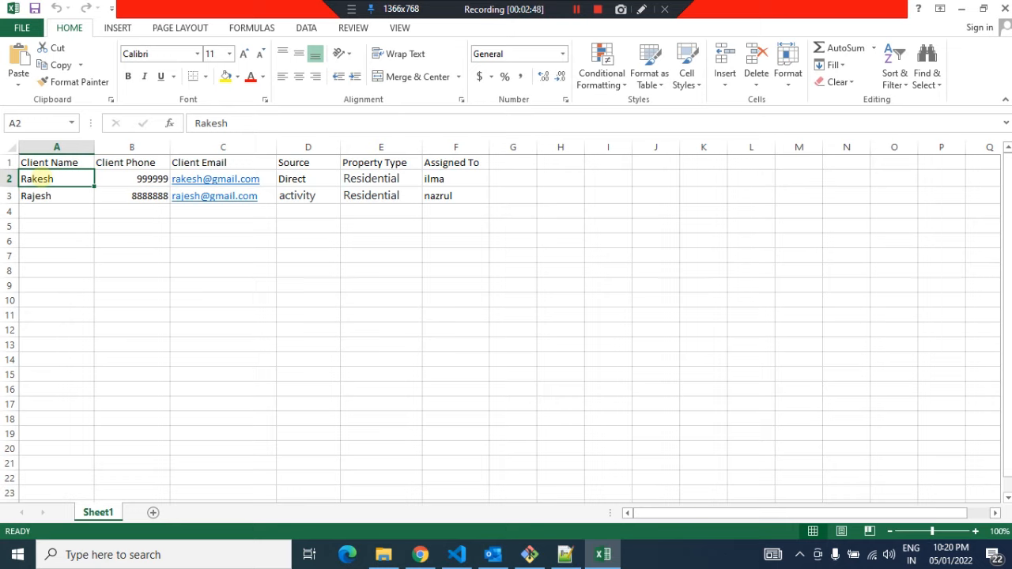
type("Rajesh")
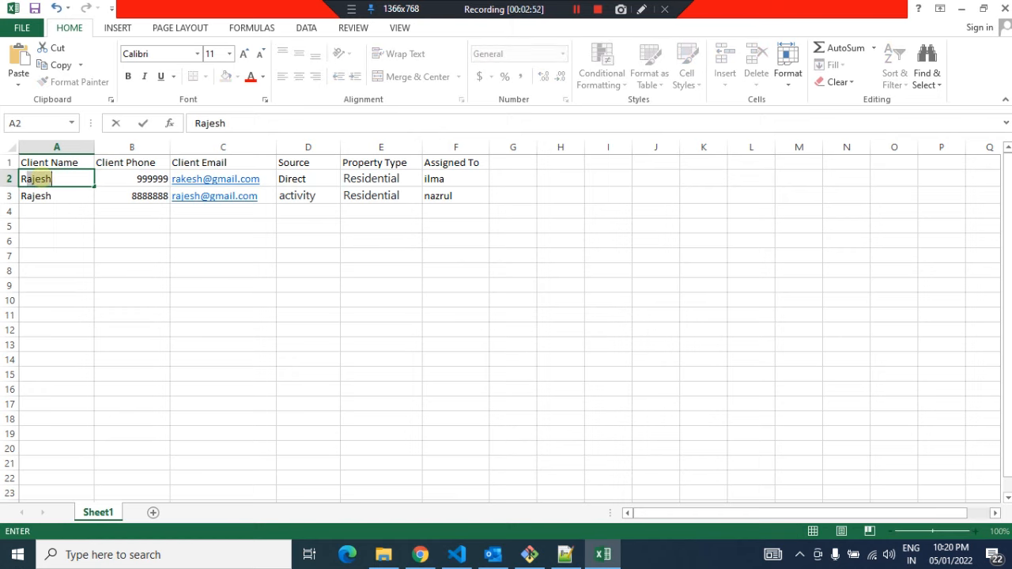
key("BackSpace")
key("BackSpace")
key("BackSpace")
type("karan")
key("Tab")
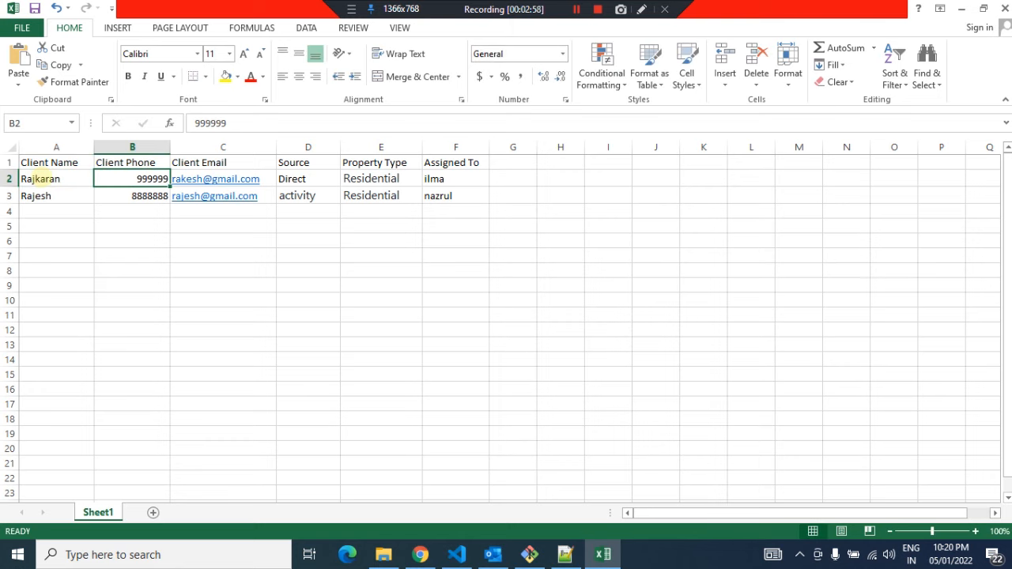
Enter a new phone number and e-mail address for the first sample client
type("555555")
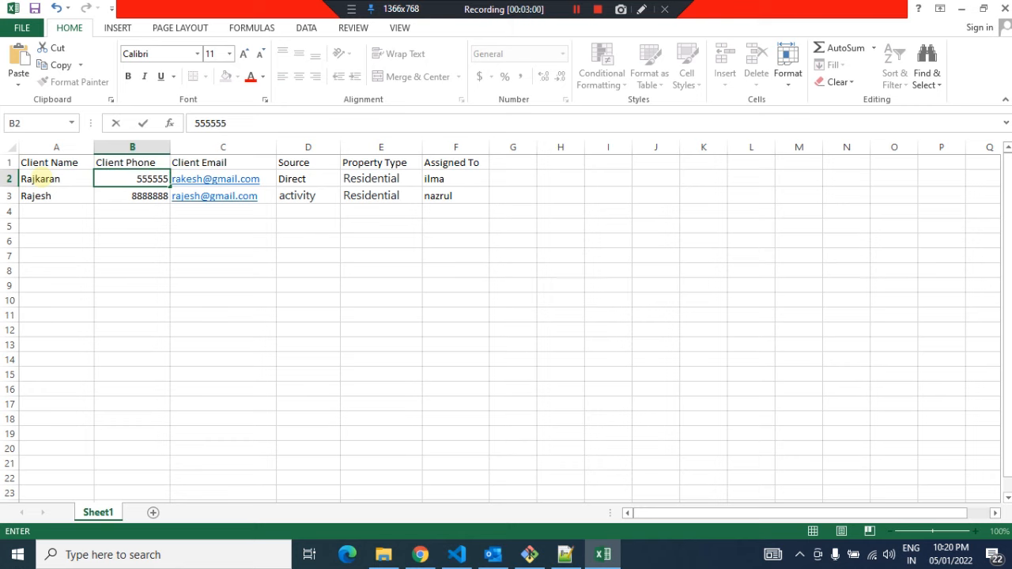
key("Tab")
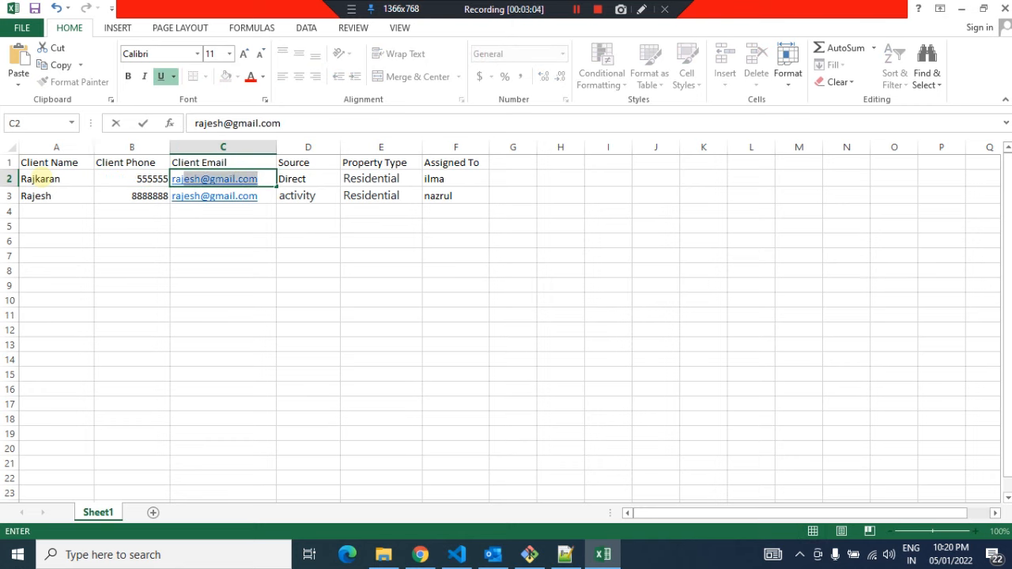
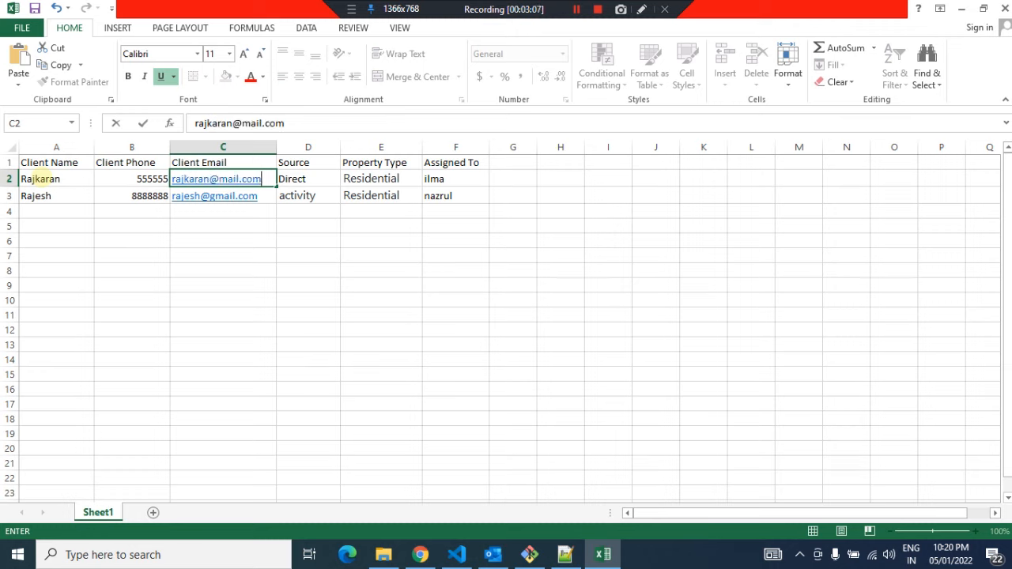
key("Tab")
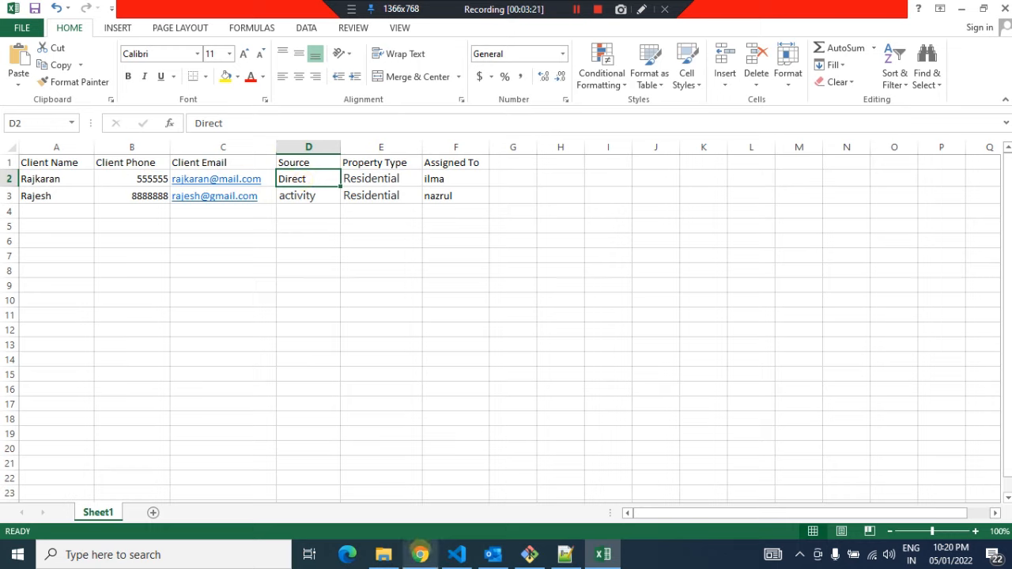
Return to the browser and open the Add Source master page to review the listed sources
left_click(420, 554)
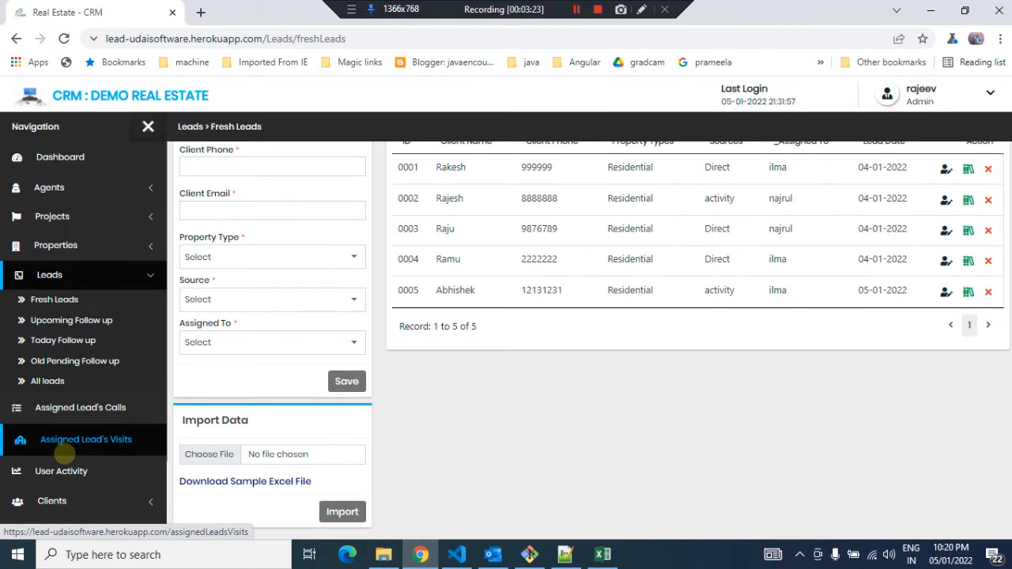
scroll(60, 445, "down", 2)
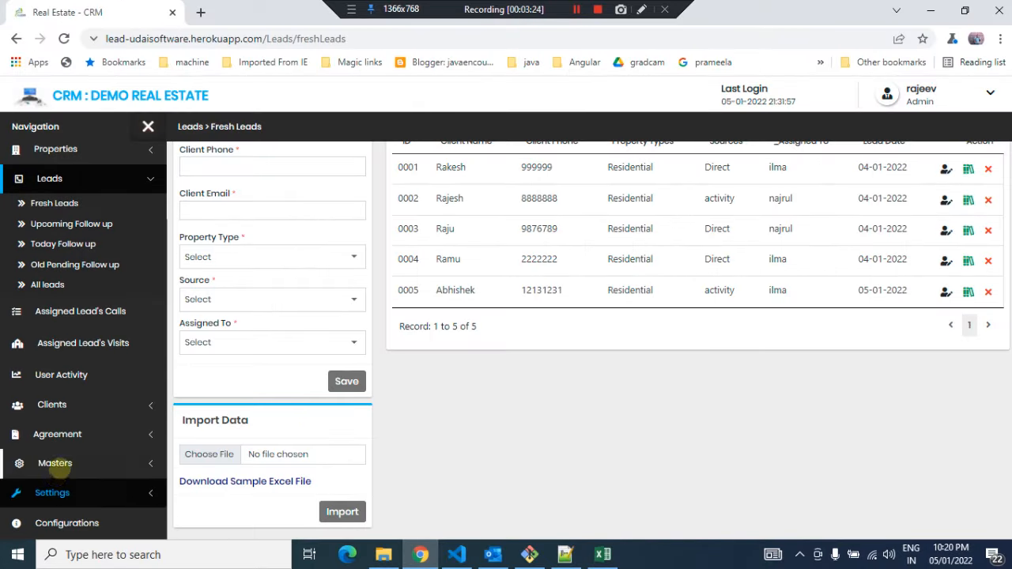
left_click(53, 463)
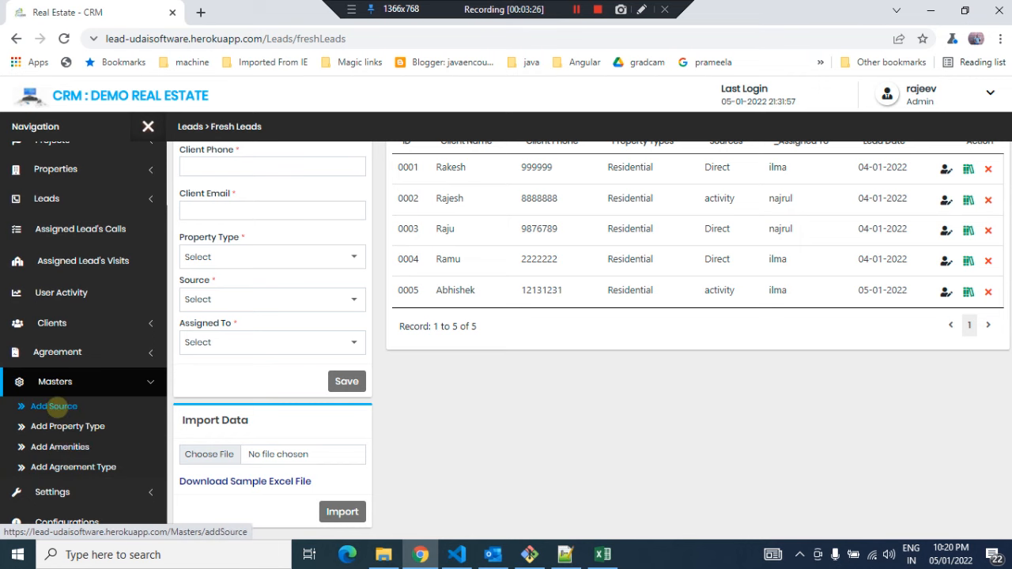
left_click(54, 408)
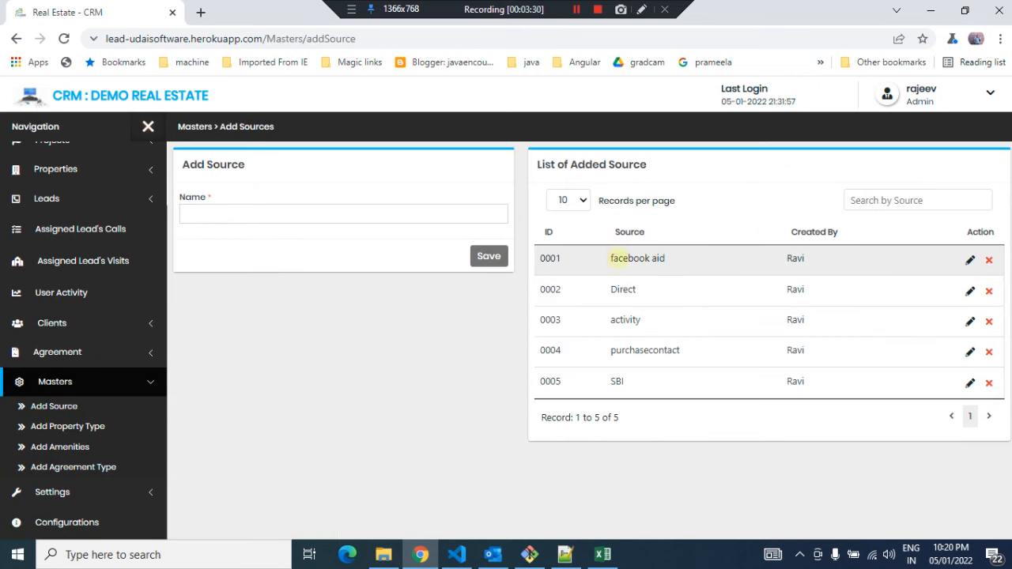
left_click_drag(611, 258, 665, 258)
left_click_drag(611, 290, 642, 320)
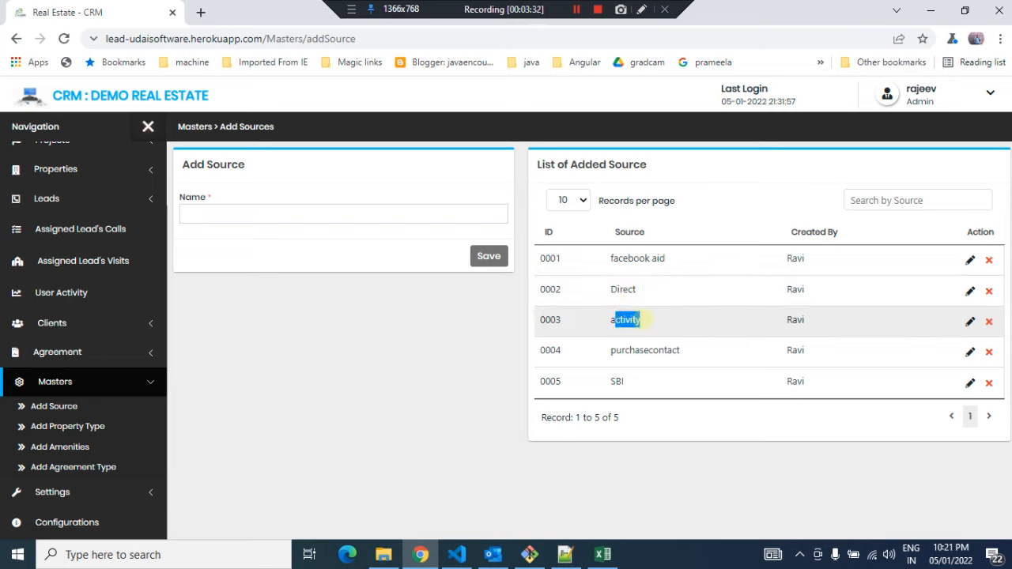
Copy the purchasecontact source from the web list into the first client's Source cell in the sheet
left_click_drag(612, 353, 680, 352)
key("ctrl+c")
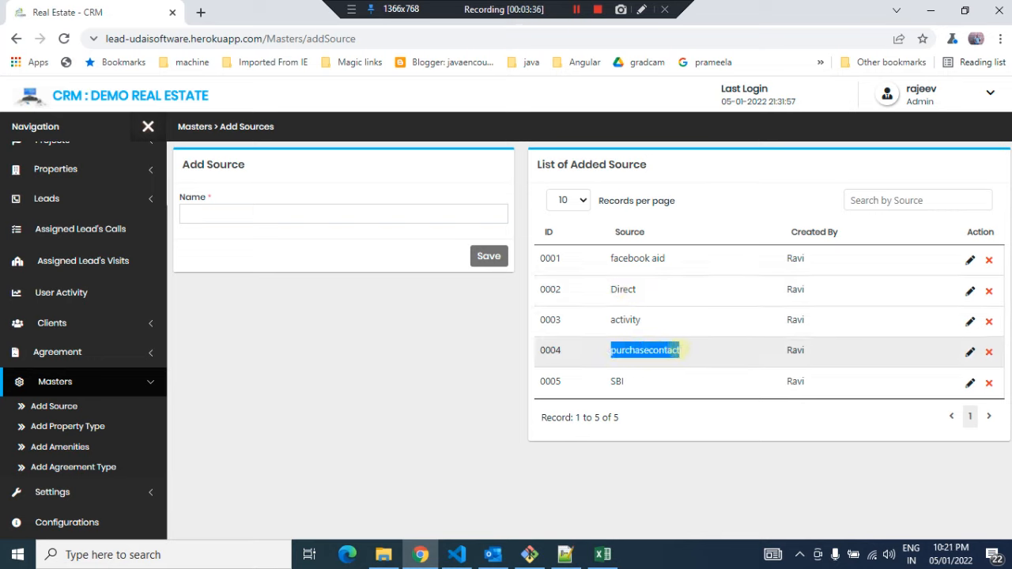
key("alt+Tab")
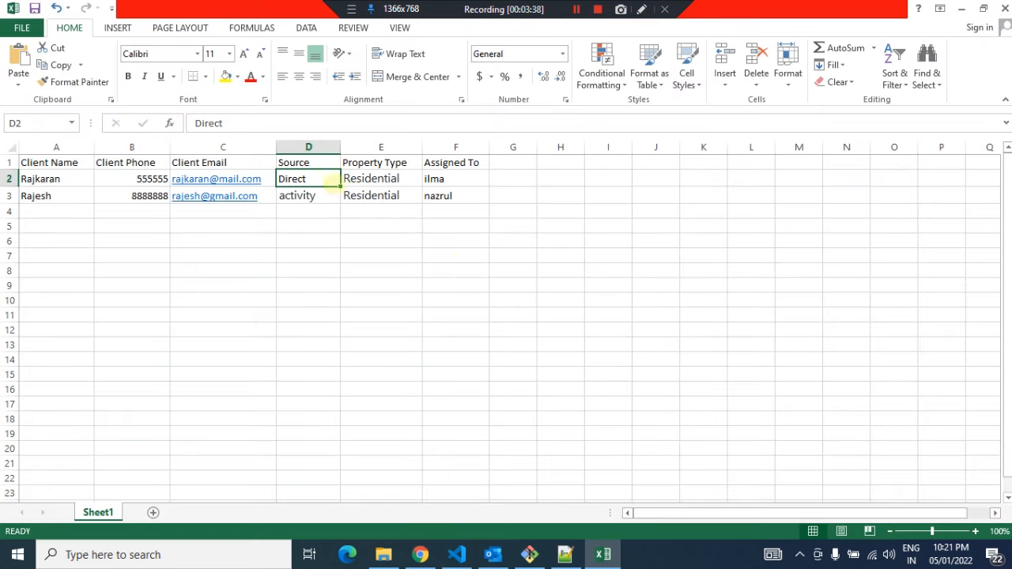
left_click(368, 179)
left_click(314, 178)
key("ctrl+v")
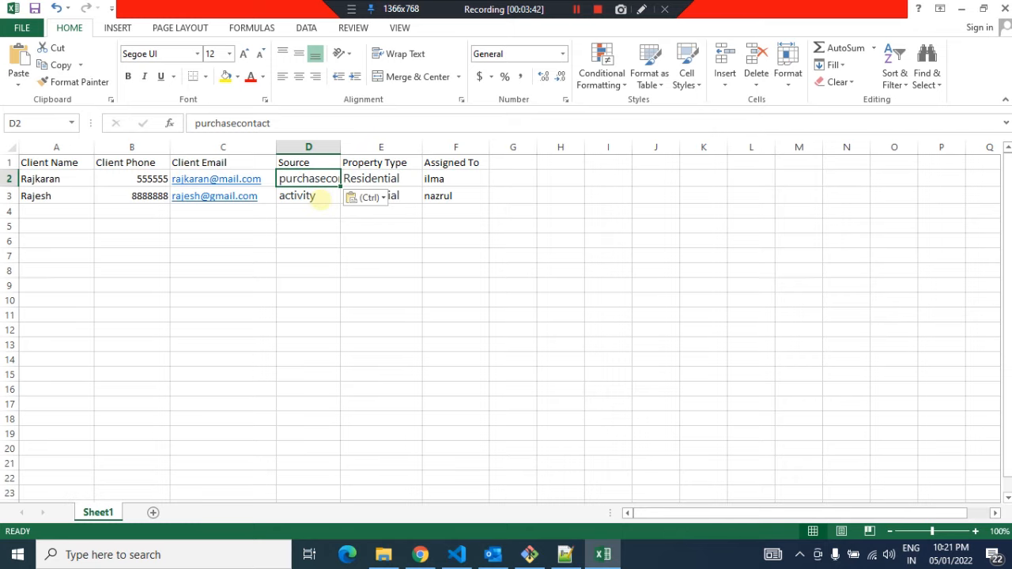
Copy the activity source from the web list into the second client's Source cell
key("alt+Tab")
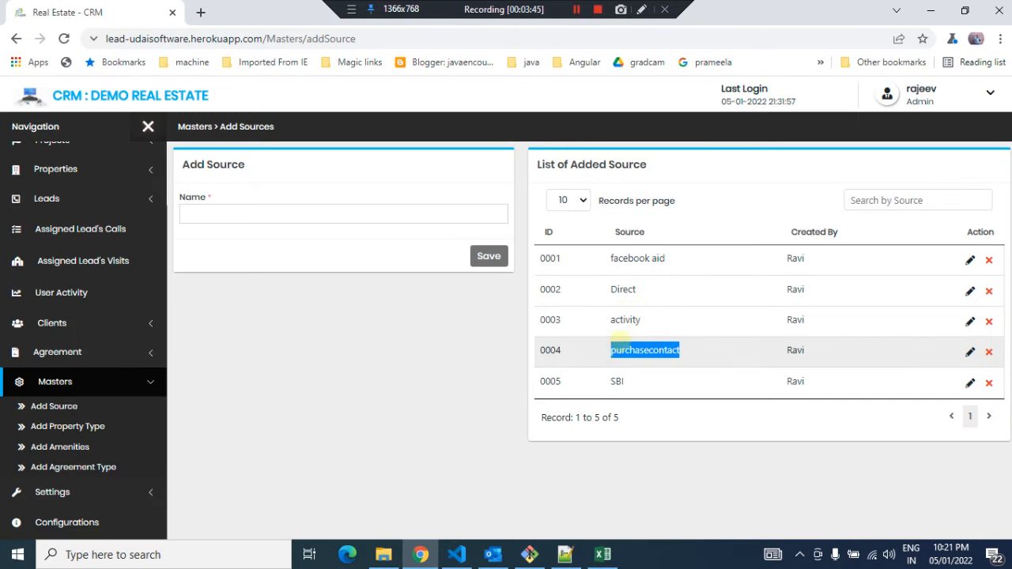
left_click(621, 320)
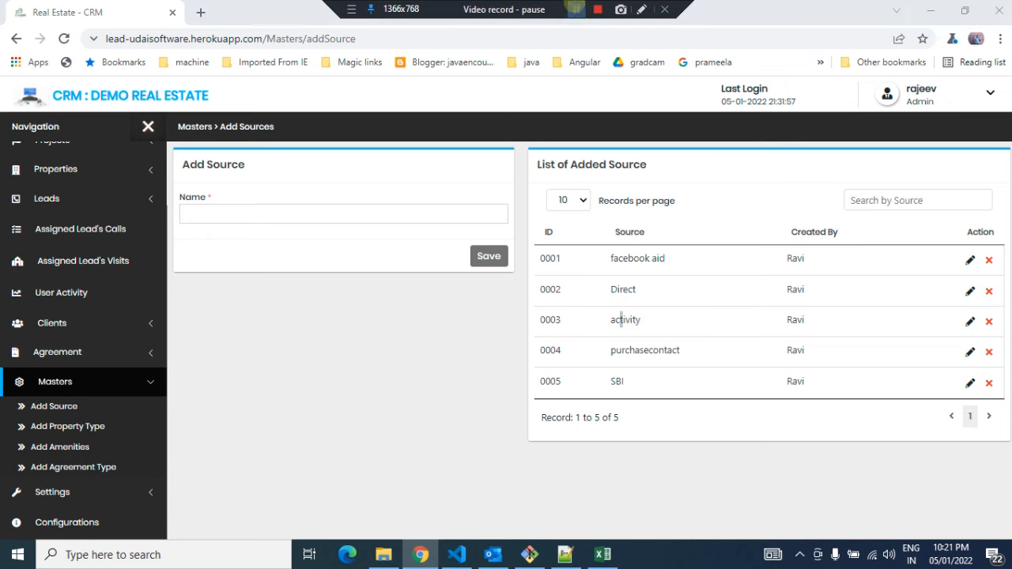
double_click(624, 320)
key("ctrl+c")
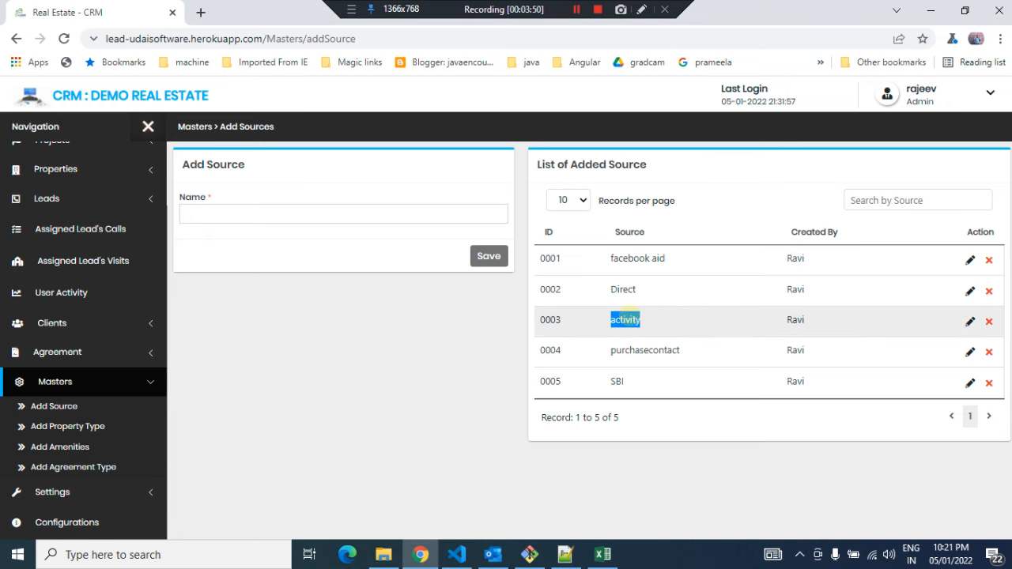
key("alt+Tab")
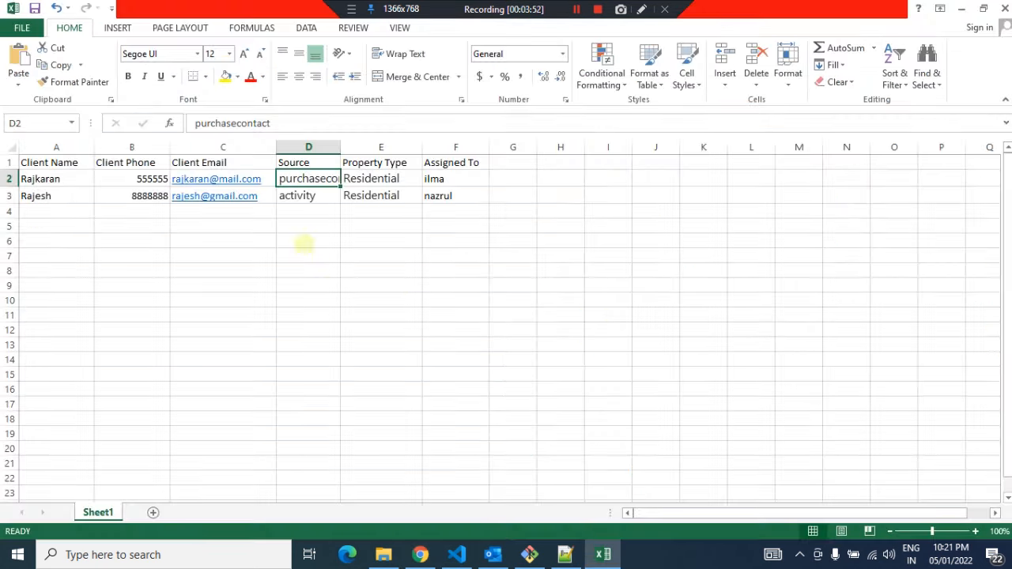
left_click(292, 196)
key("ctrl+v")
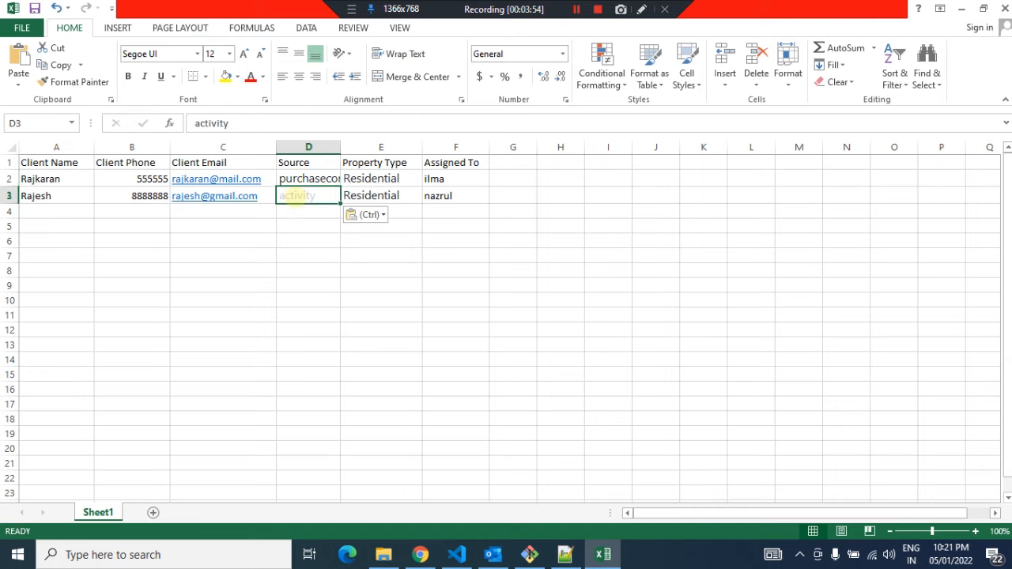
Open the Add Property Type master page in the CRM
left_click(434, 212)
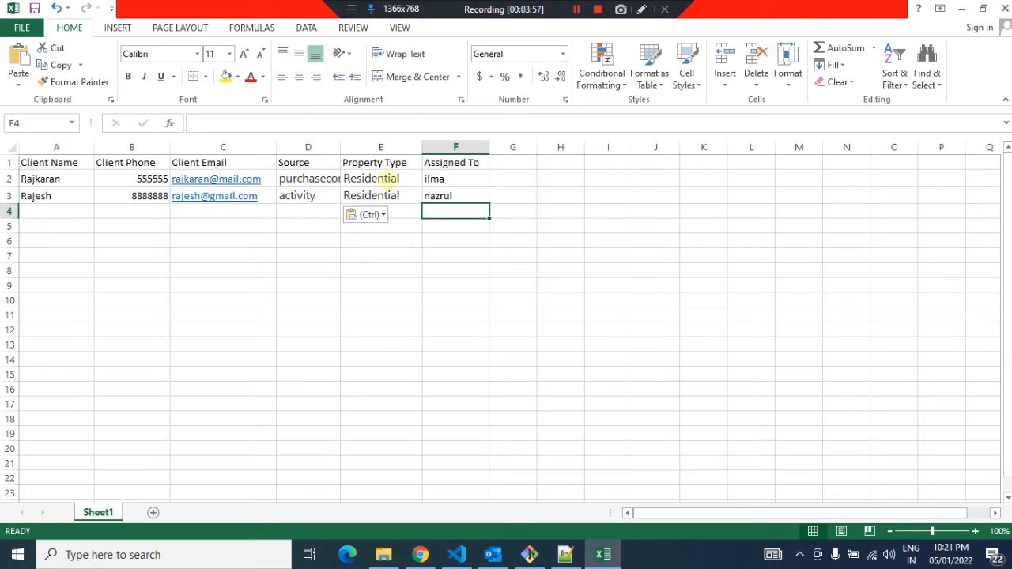
left_click(400, 177)
key("alt+Tab")
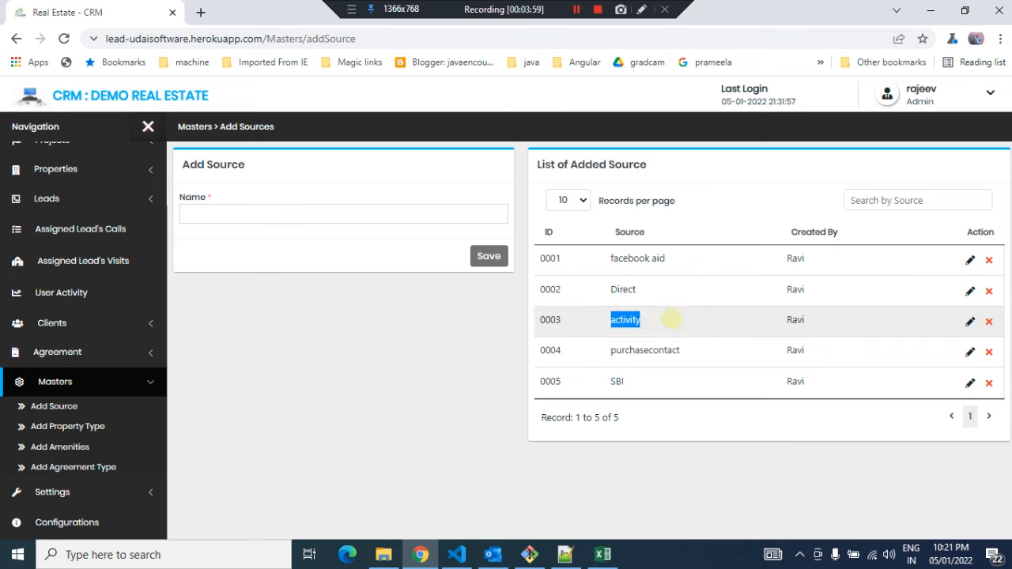
left_click(55, 426)
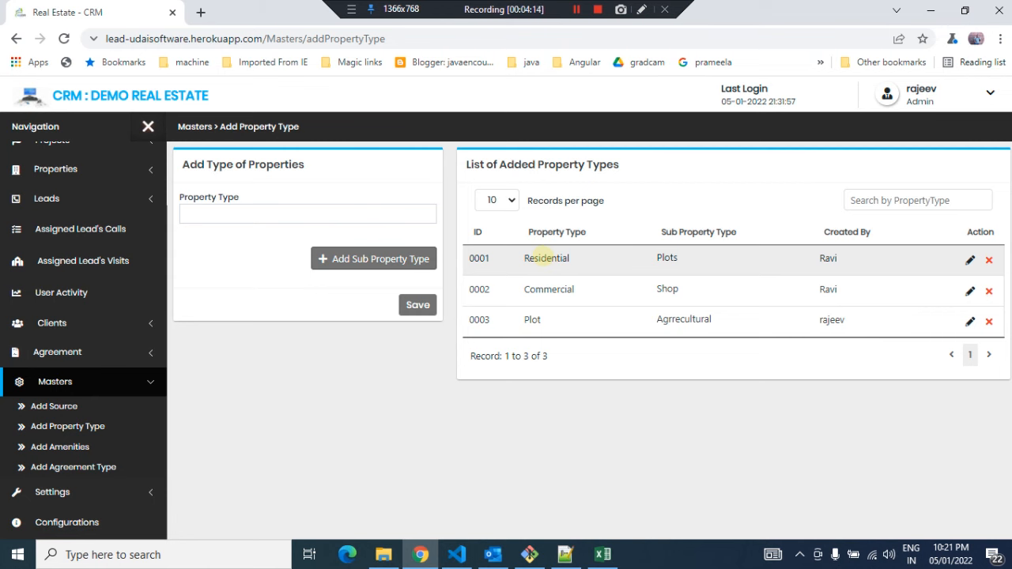
Copy the Plot property type into the first client's Property Type cell
double_click(532, 320)
key("ctrl+c")
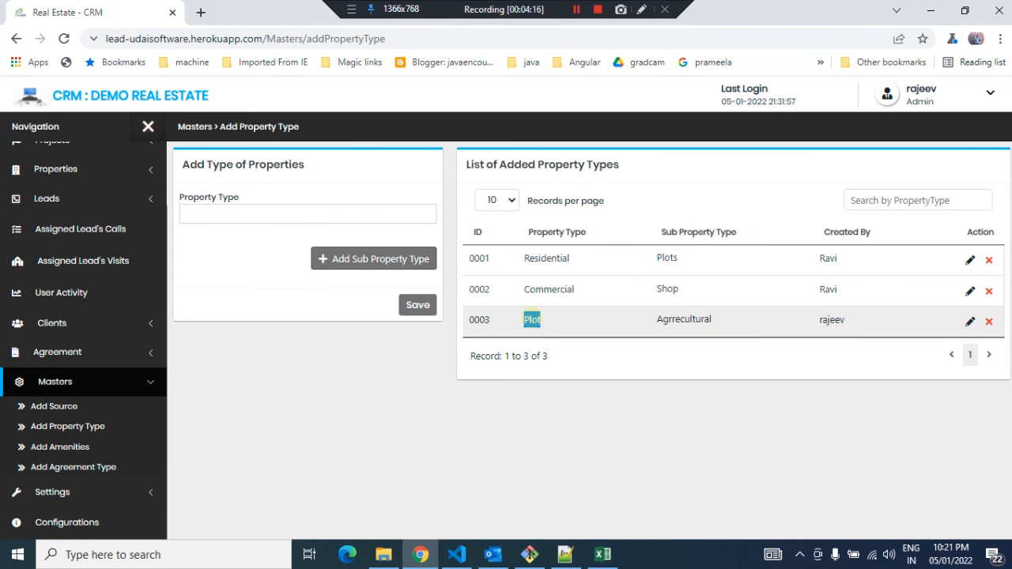
key("alt+Tab")
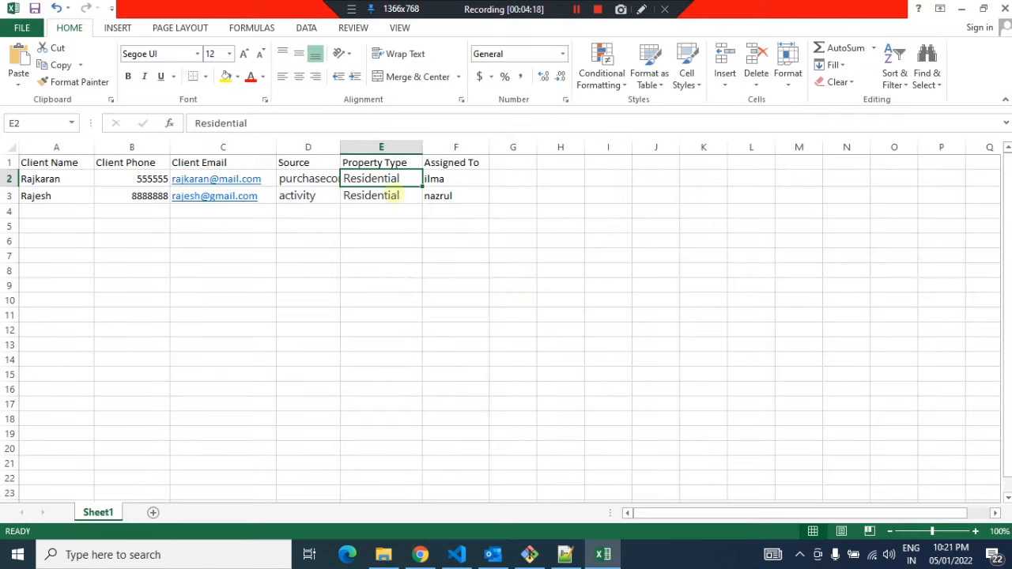
key("ctrl+v")
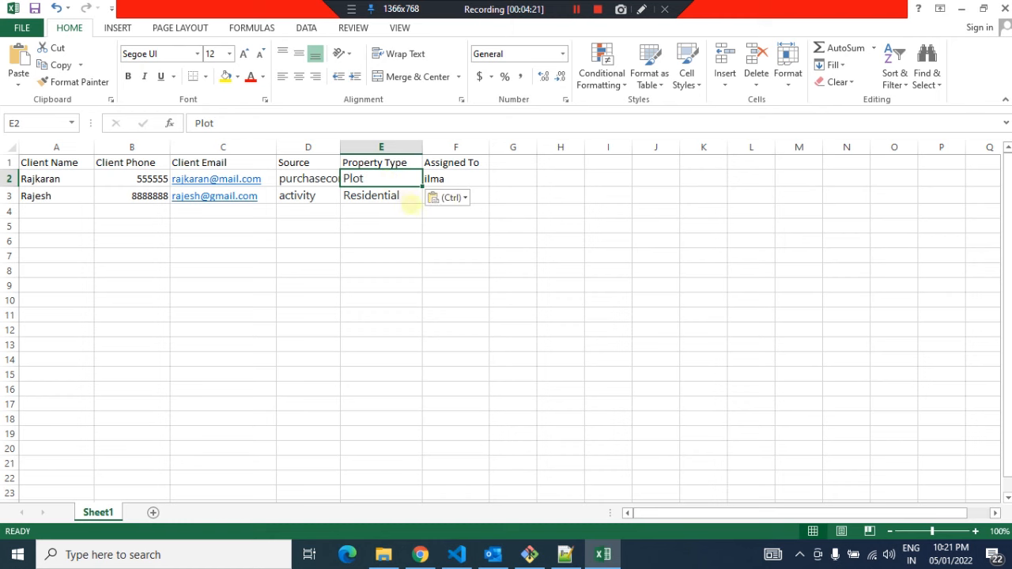
Copy the Residential property type into the second client's Property Type cell
key("alt+Tab")
double_click(548, 289)
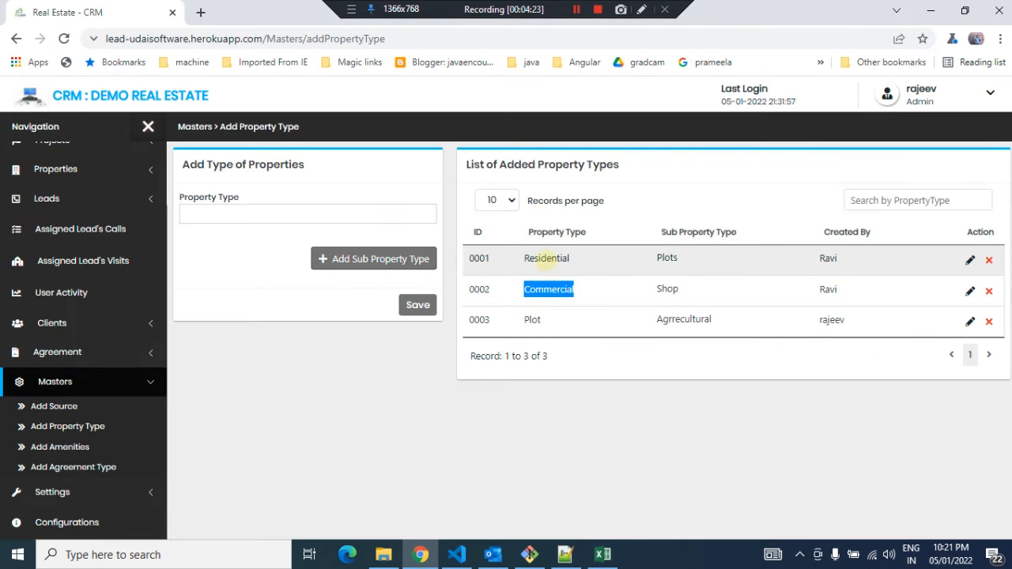
double_click(546, 258)
key("ctrl+c")
key("alt+Tab")
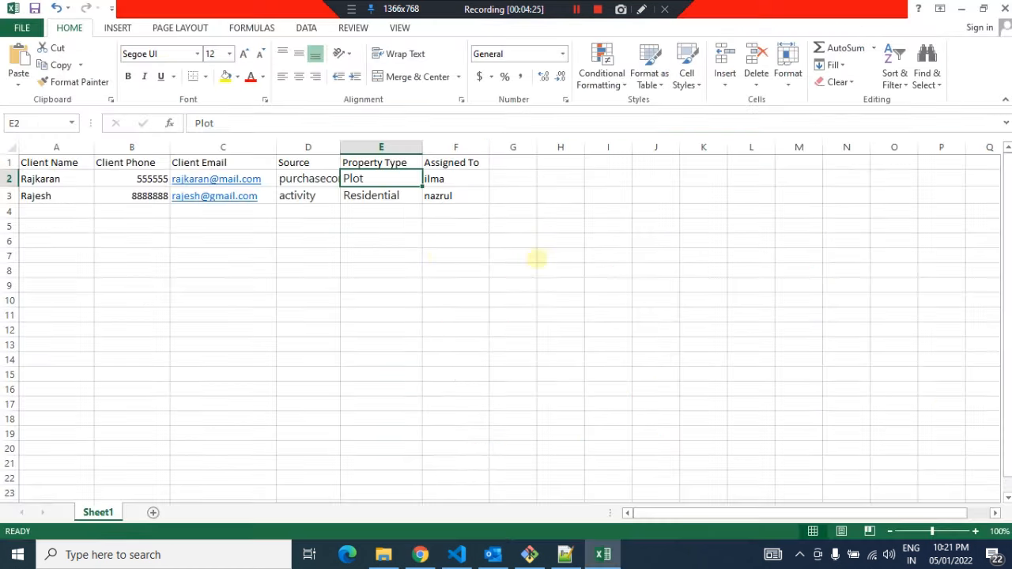
left_click(382, 195)
key("ctrl+v")
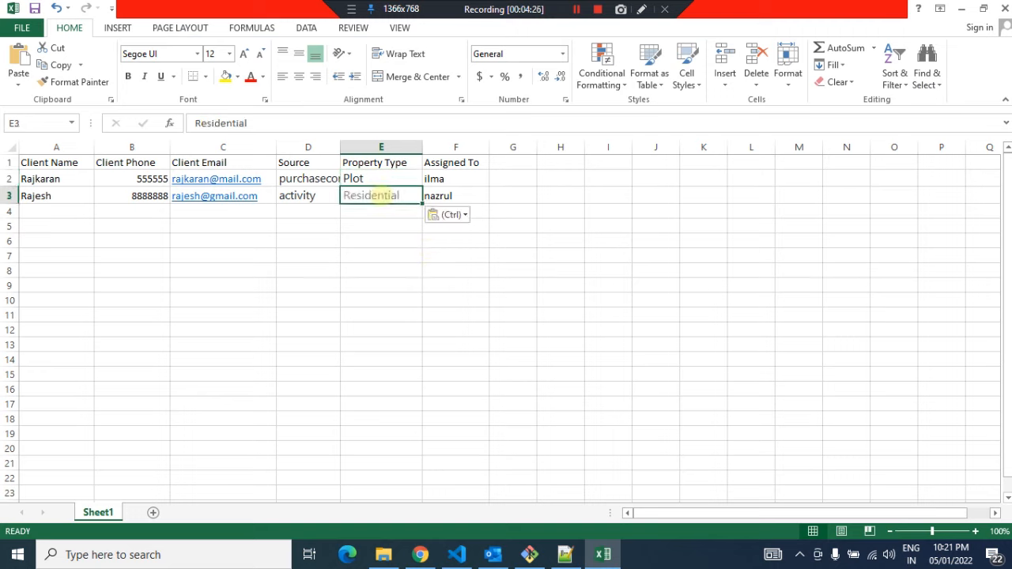
Open the Manage Users settings page to see the users' usernames
left_click(506, 179)
left_click(466, 181)
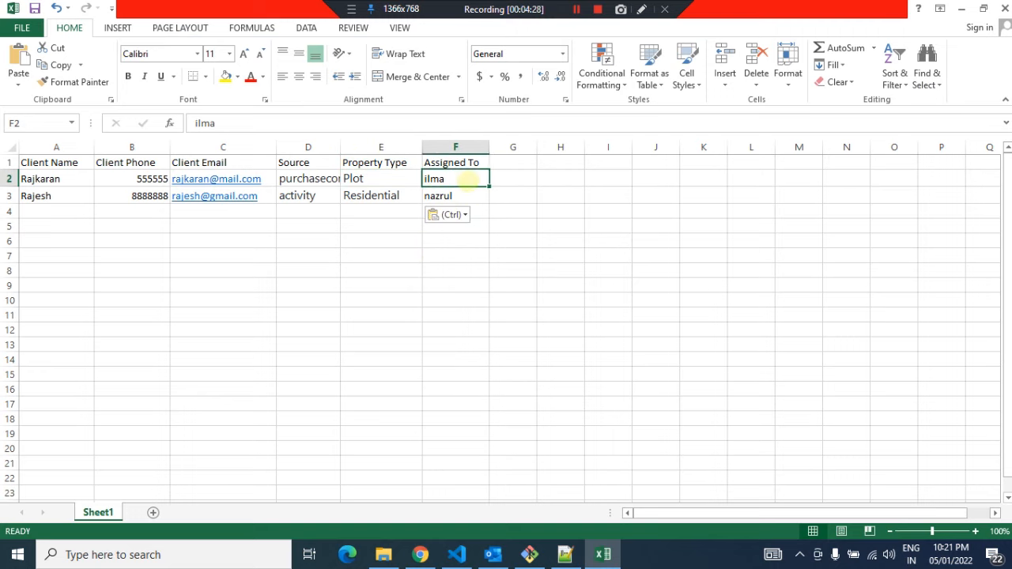
key("alt+Tab")
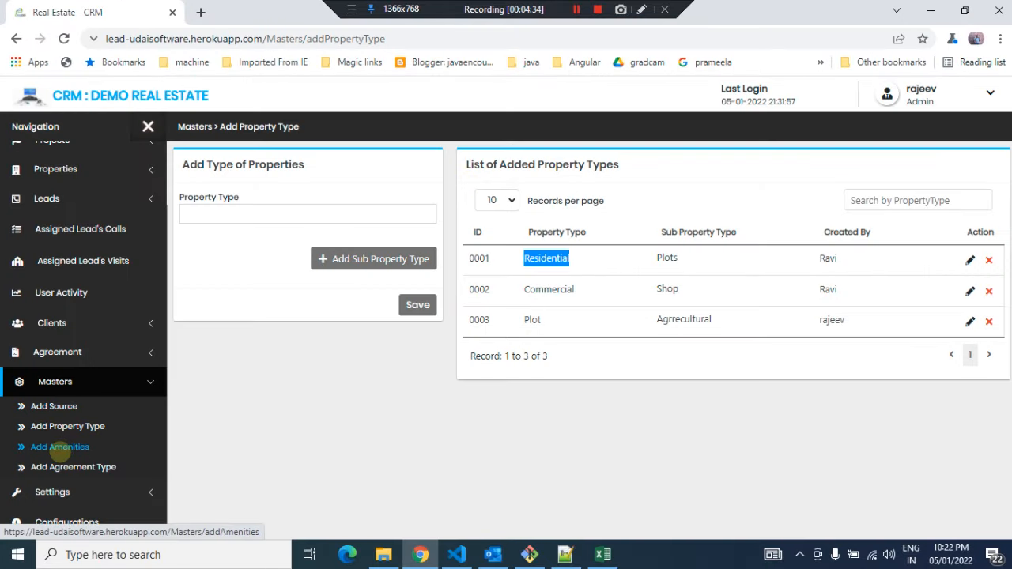
left_click(49, 492)
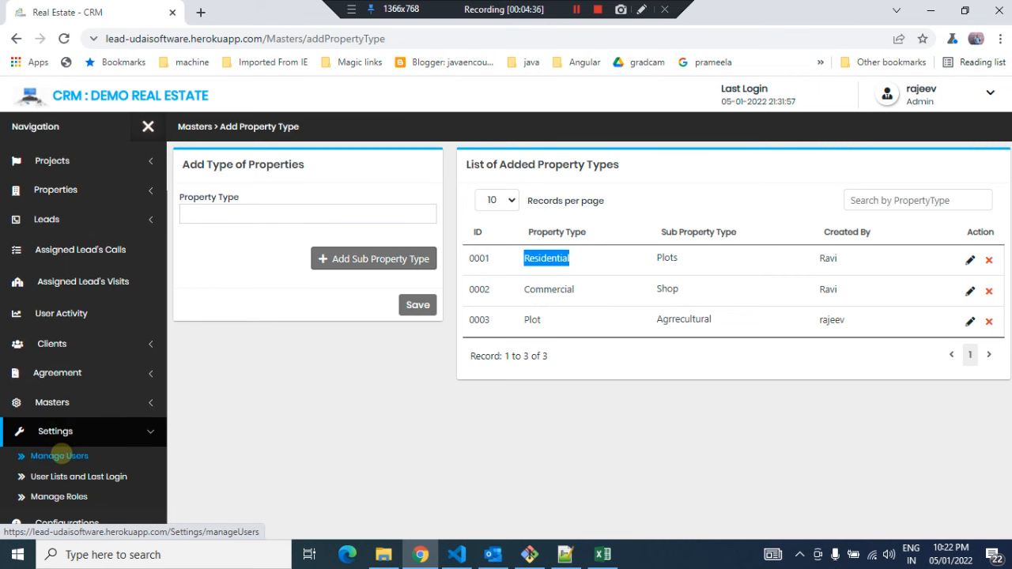
left_click(59, 455)
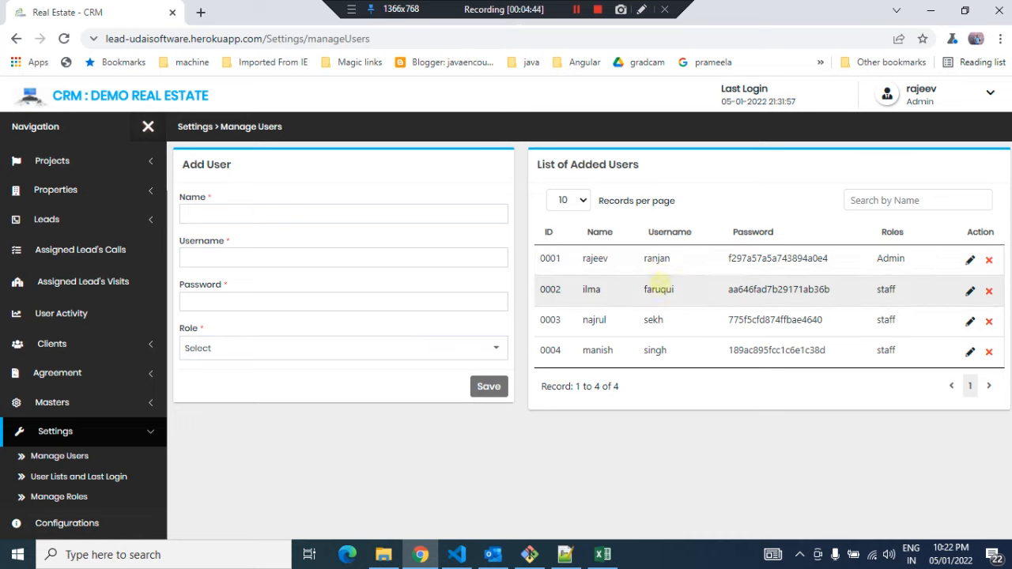
Copy the third user's username into the first client's Assigned To cell
double_click(658, 290)
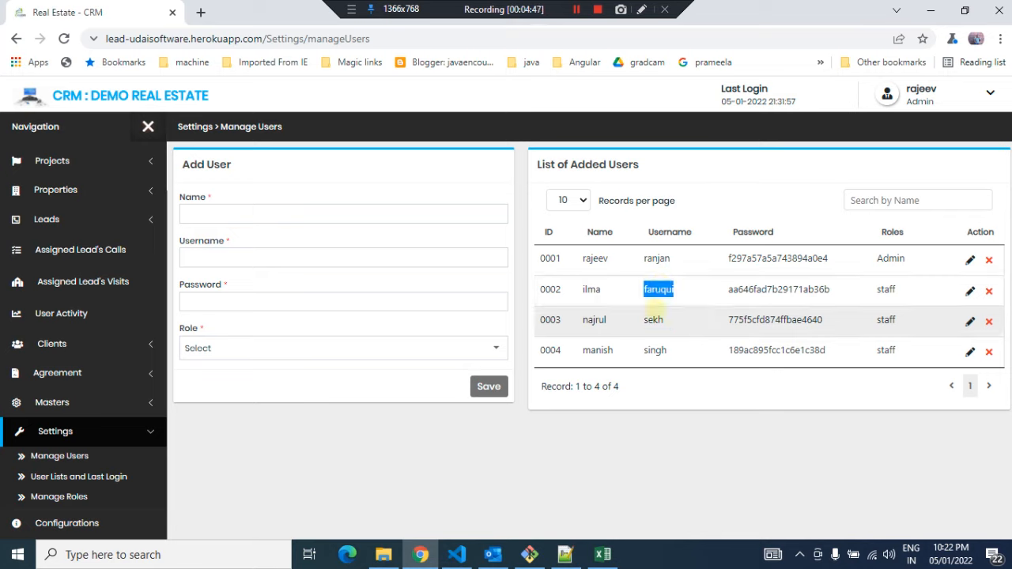
double_click(653, 319)
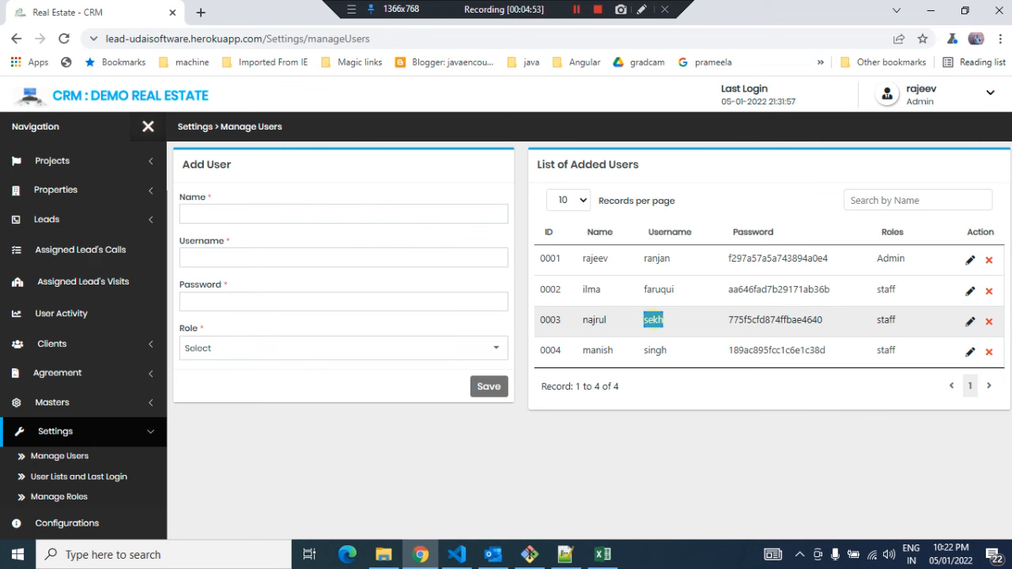
key("alt+Tab")
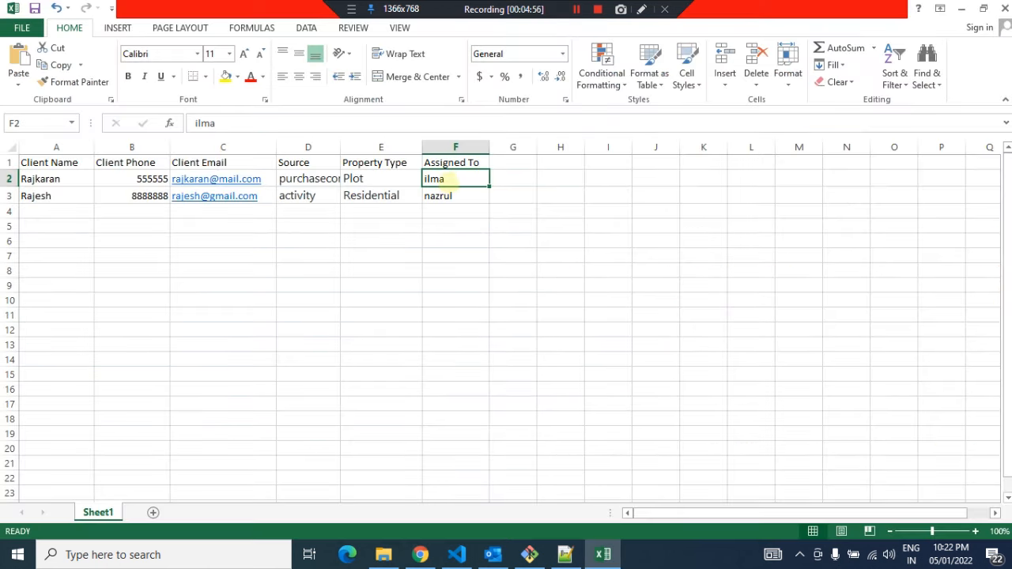
key("ctrl+v")
Copy the fourth user's username into the second client's Assigned To cell and save the workbook
key("alt+Tab")
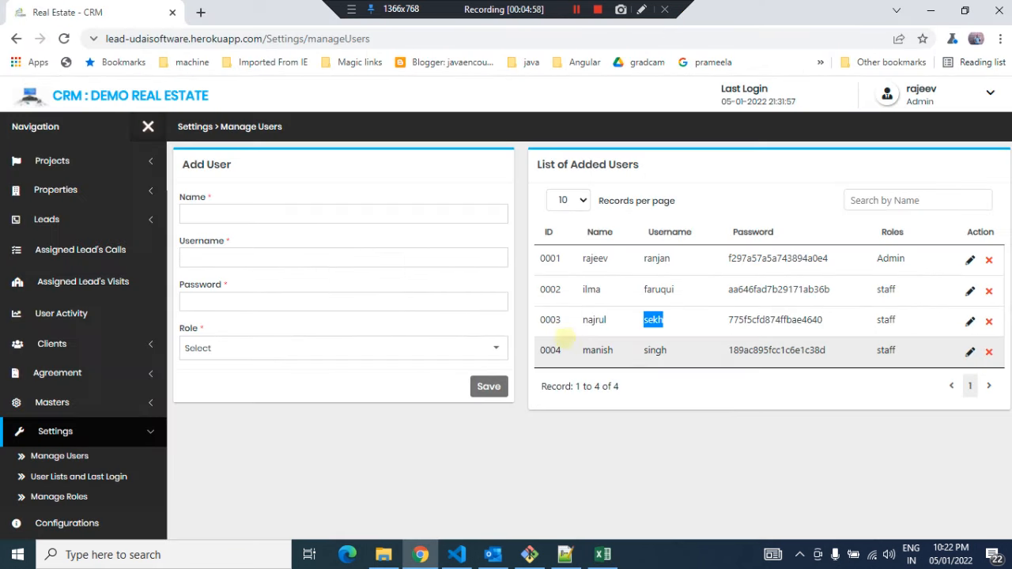
double_click(652, 349)
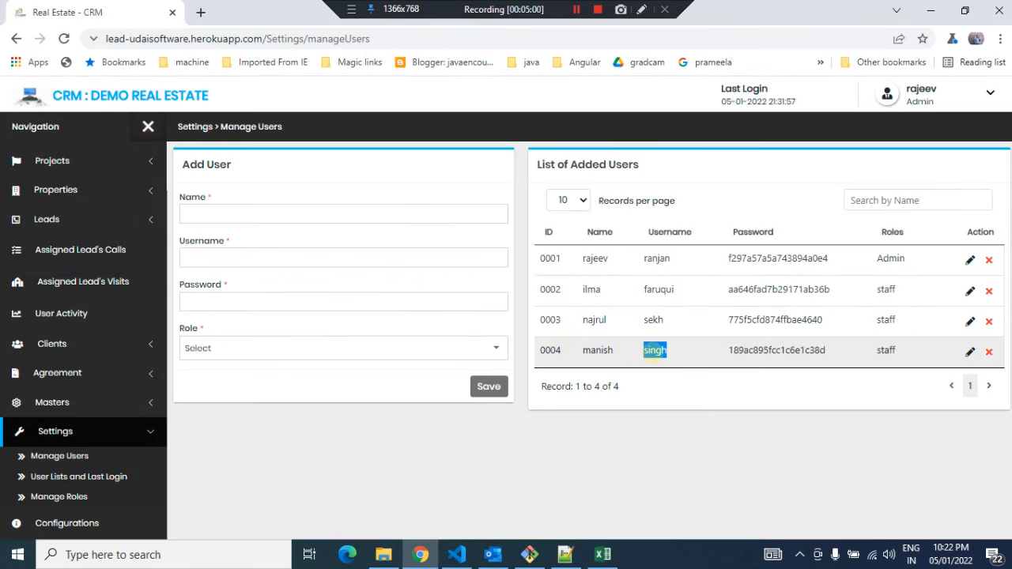
key("alt+Tab")
left_click(439, 196)
key("ctrl+v")
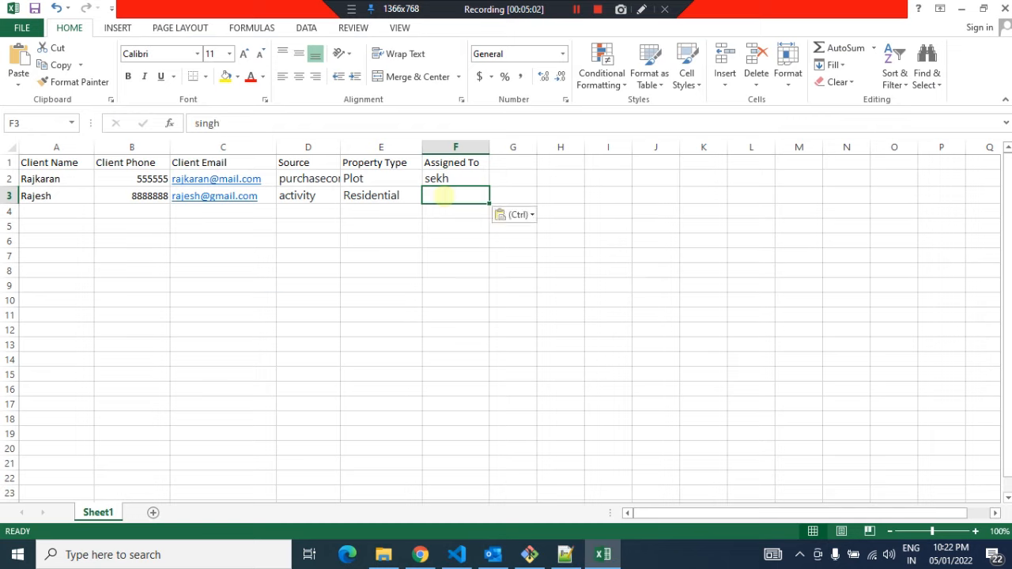
left_click(373, 212)
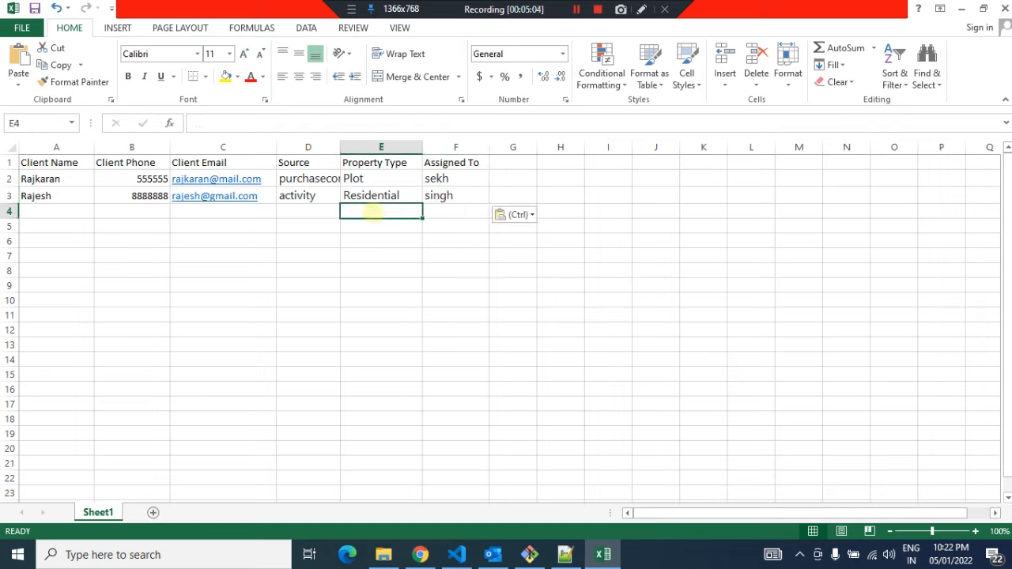
key("ctrl+s")
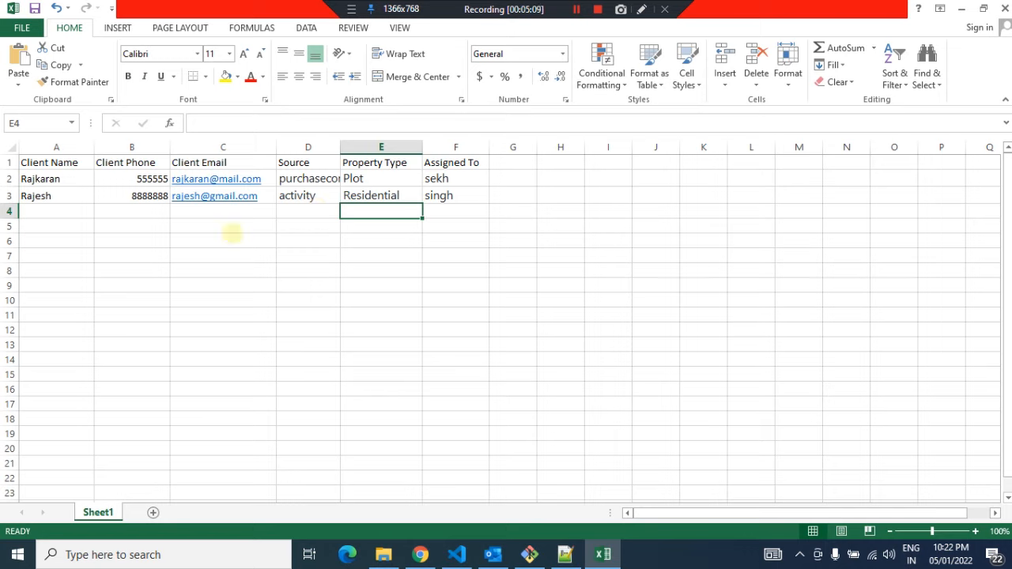
Review the Property Type and Source cells of both client rows
left_click(365, 182)
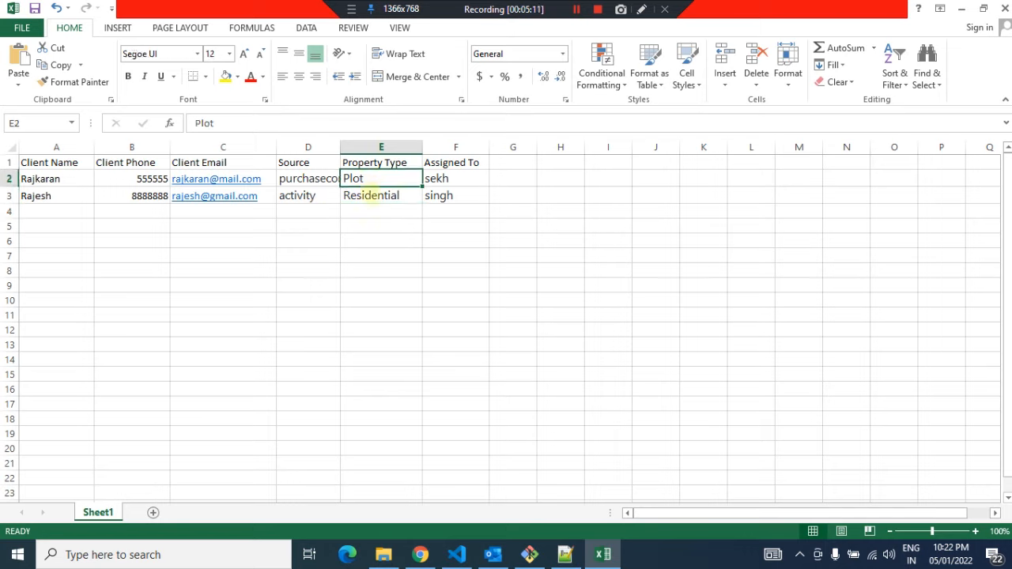
left_click(370, 195)
left_click(327, 180)
left_click(348, 179)
left_click(372, 195)
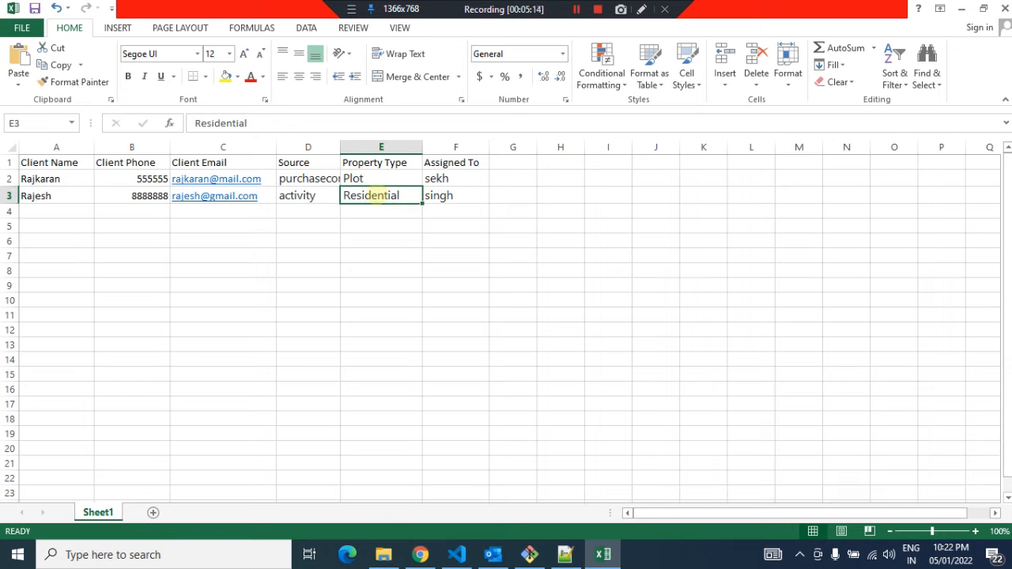
left_click(300, 211)
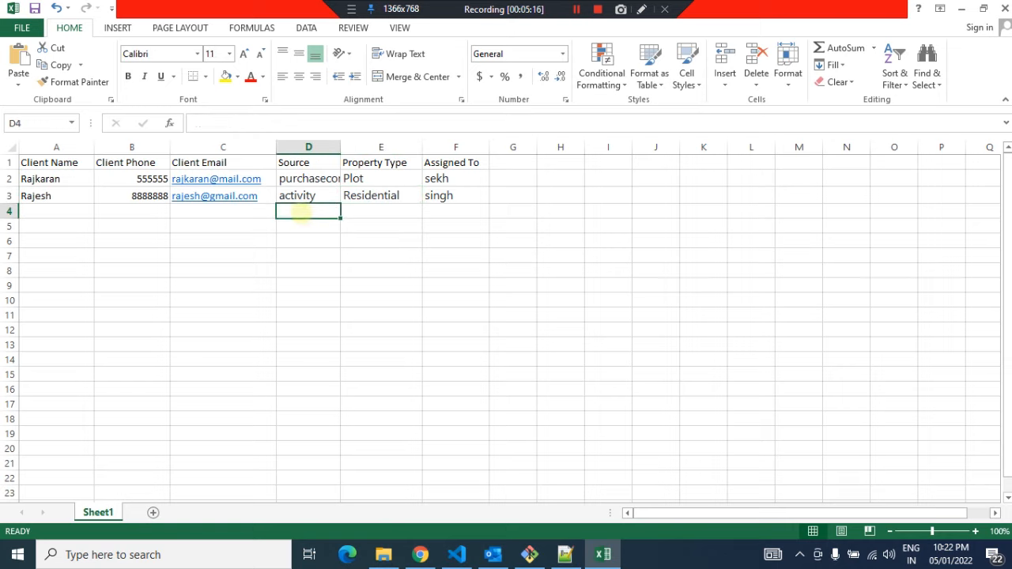
type("a")
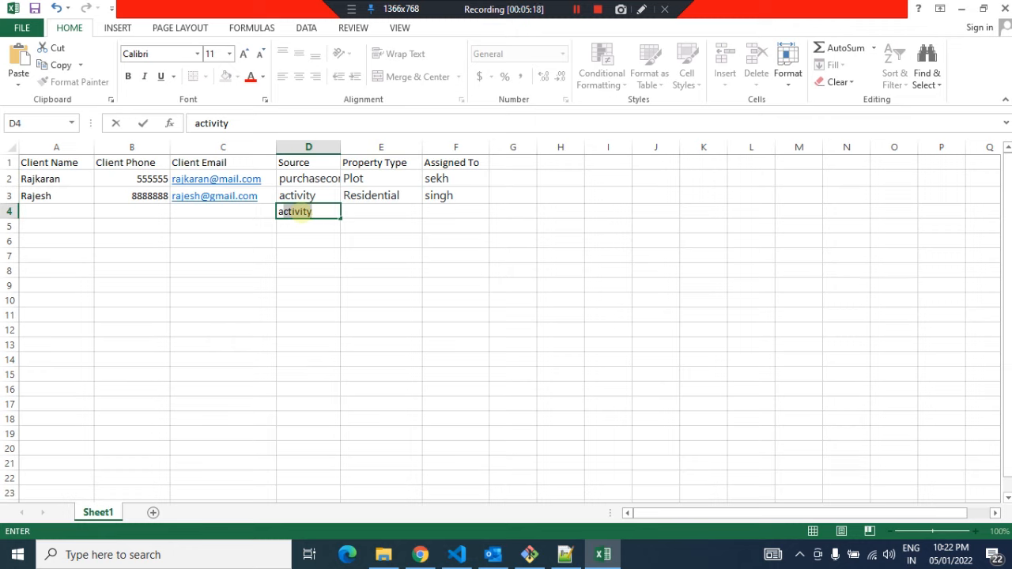
key("BackSpace")
key("BackSpace")
left_click(257, 212)
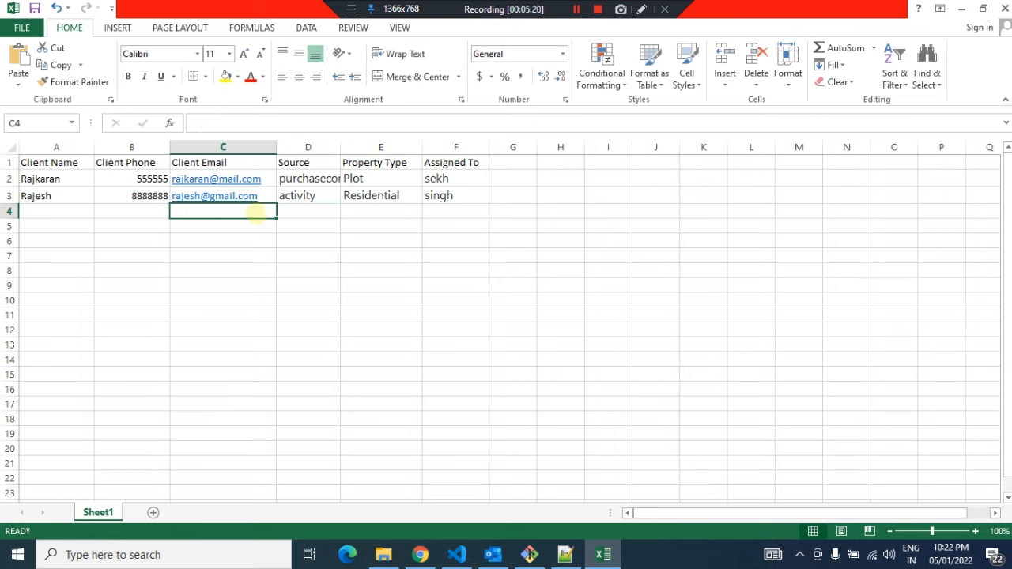
left_click(136, 211)
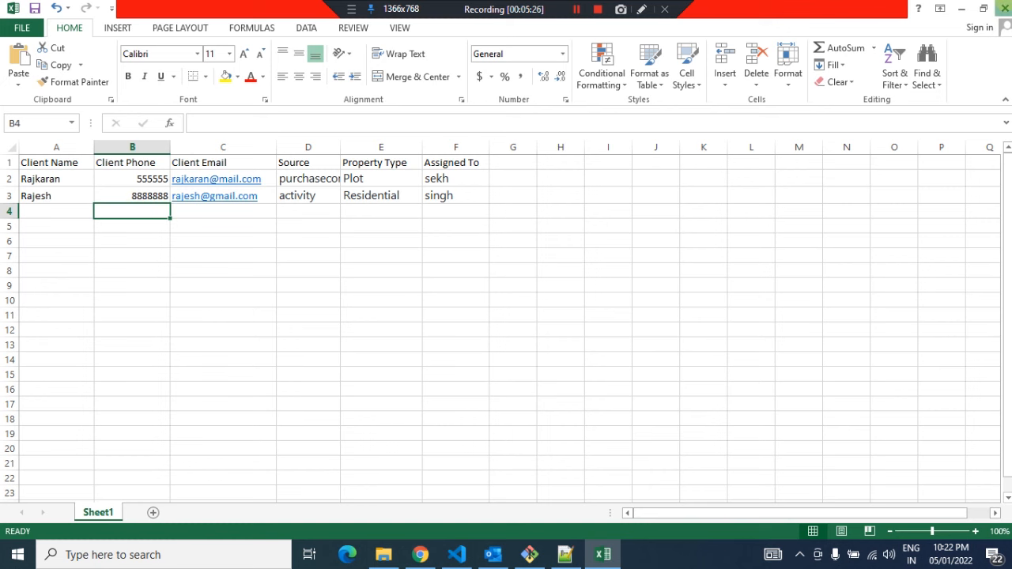
Import the import-sample.xlsx file as leads from the Fresh Leads page
left_click(1004, 8)
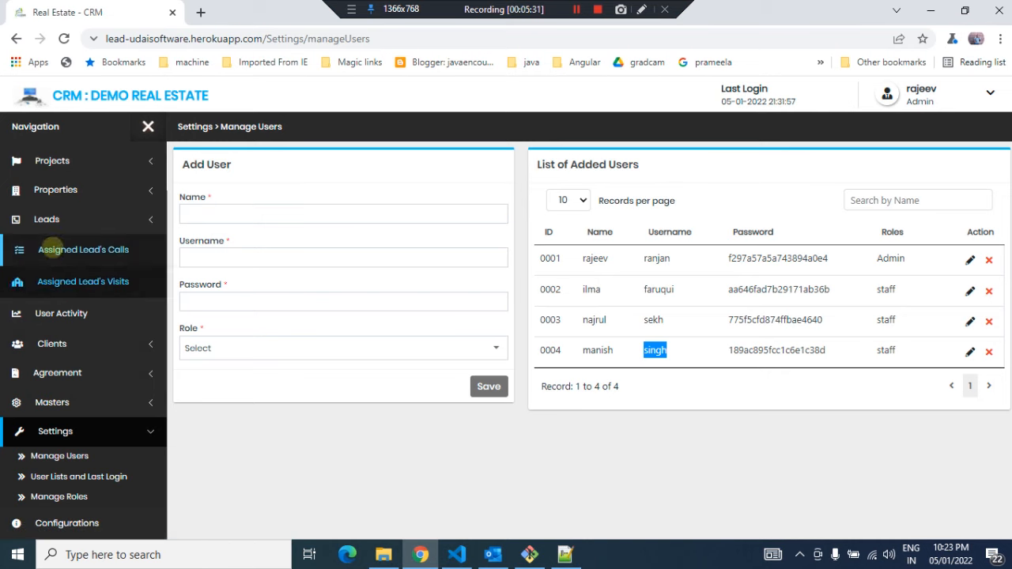
left_click(47, 219)
left_click(54, 243)
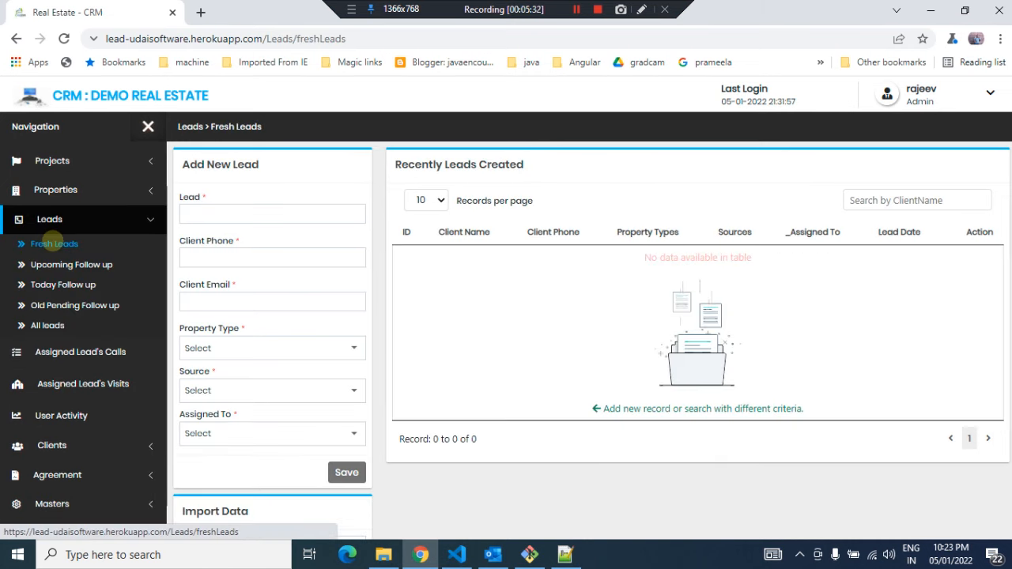
scroll(273, 410, "down", 2)
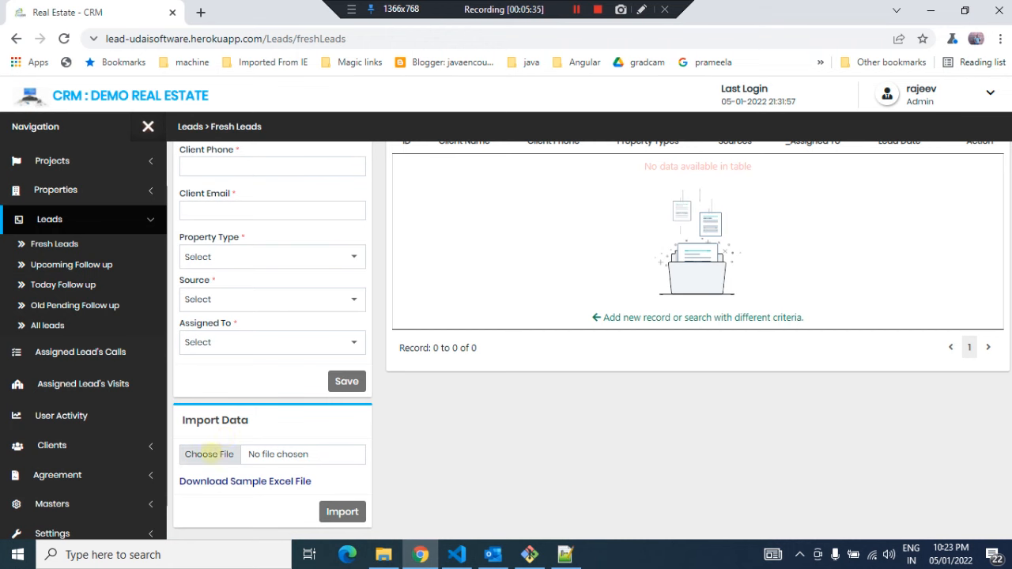
left_click(209, 454)
double_click(336, 204)
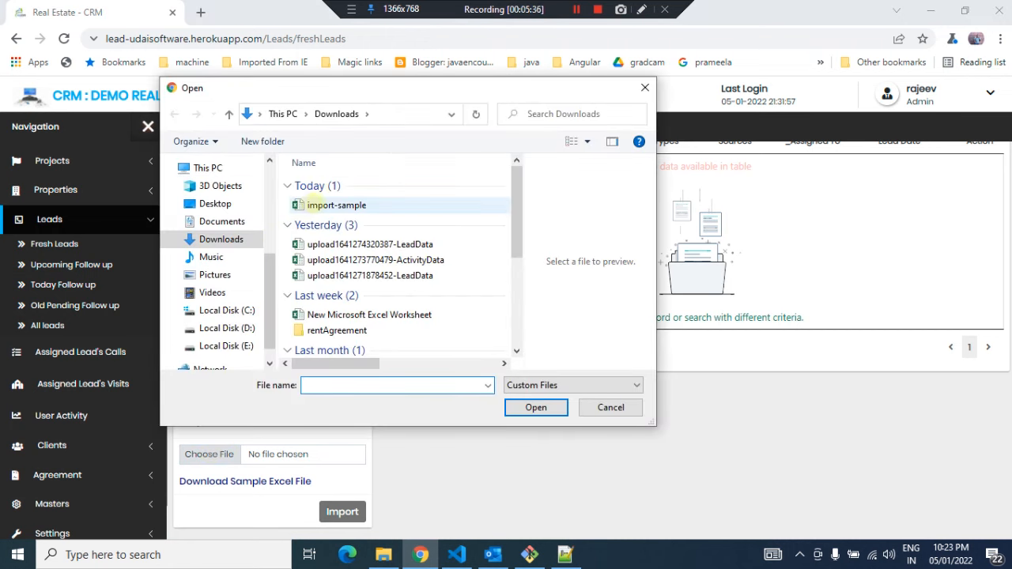
scroll(482, 447, "up", 2)
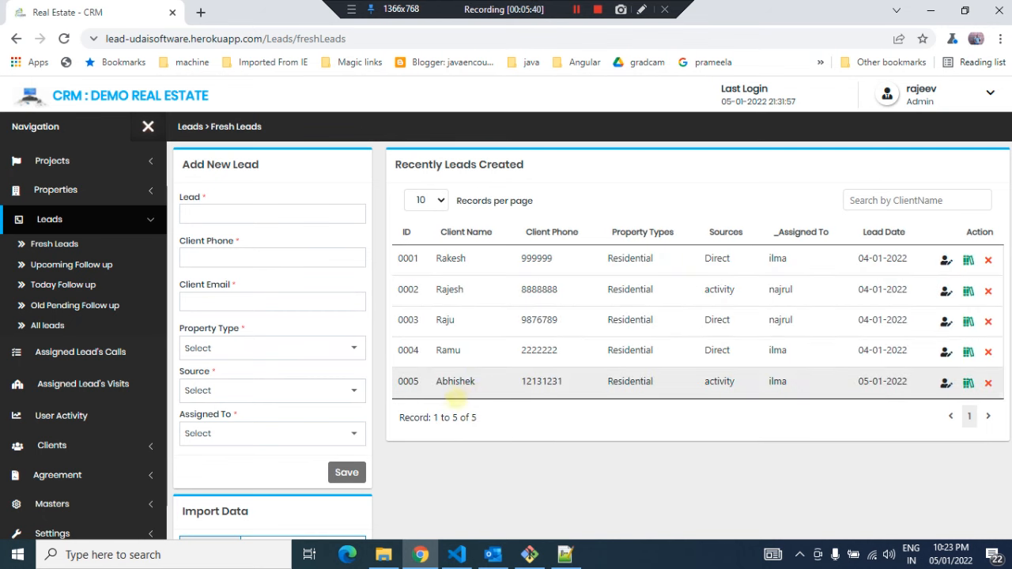
scroll(441, 482, "down", 1)
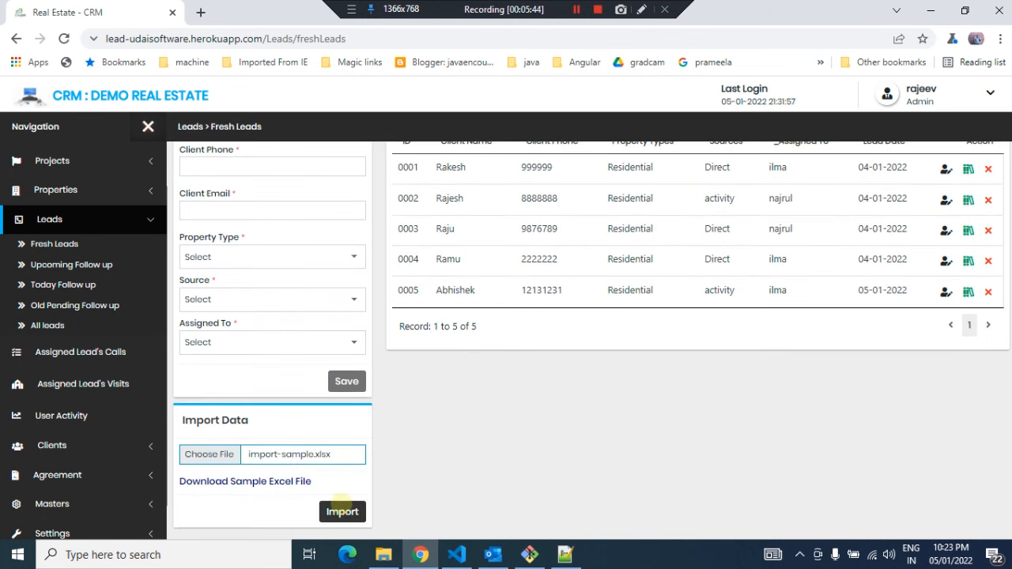
left_click(341, 510)
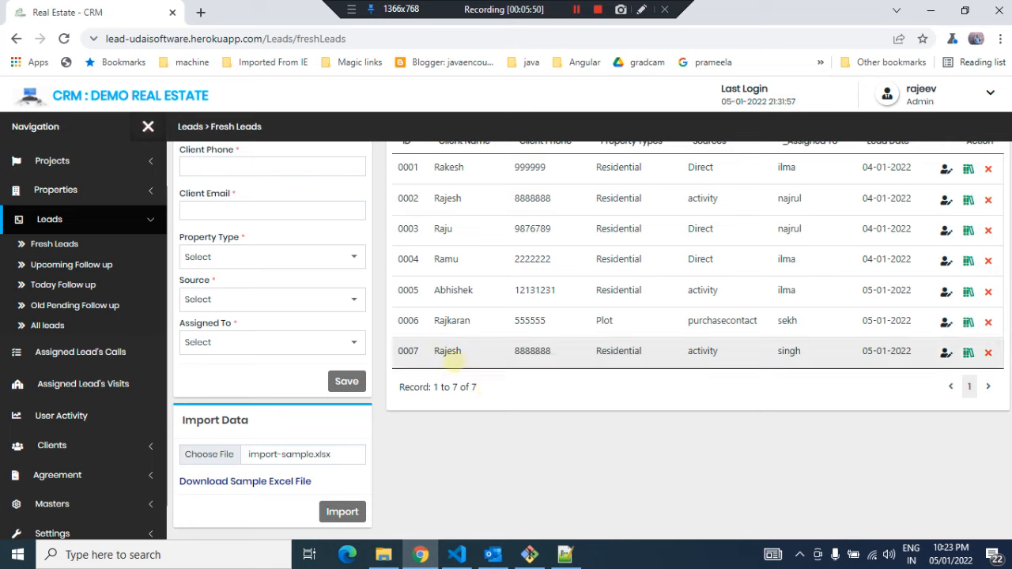
Examine the two imported leads' names and assigned users in the recent leads table
double_click(451, 320)
left_click(441, 350)
double_click(448, 350)
left_click(529, 353)
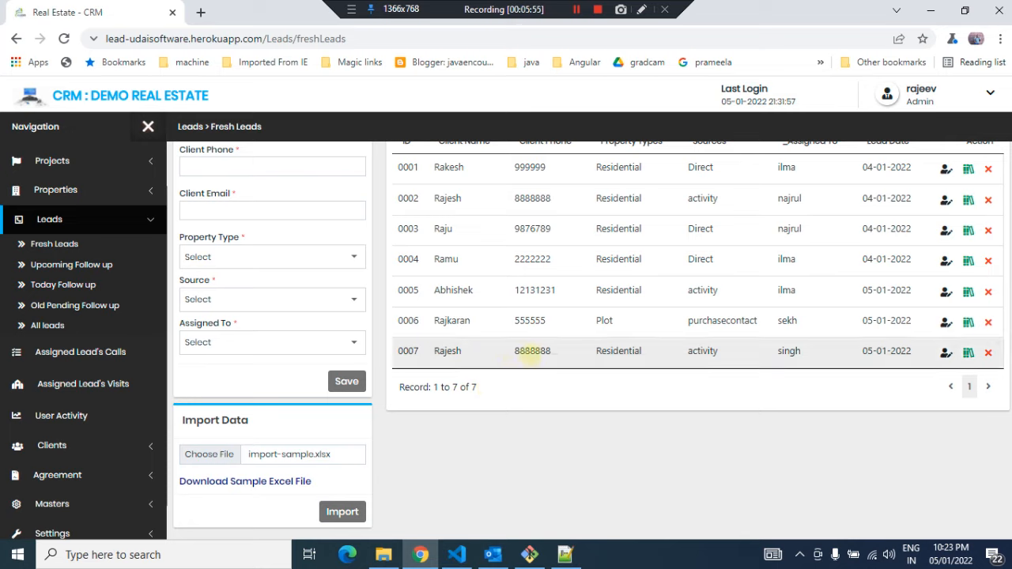
double_click(787, 320)
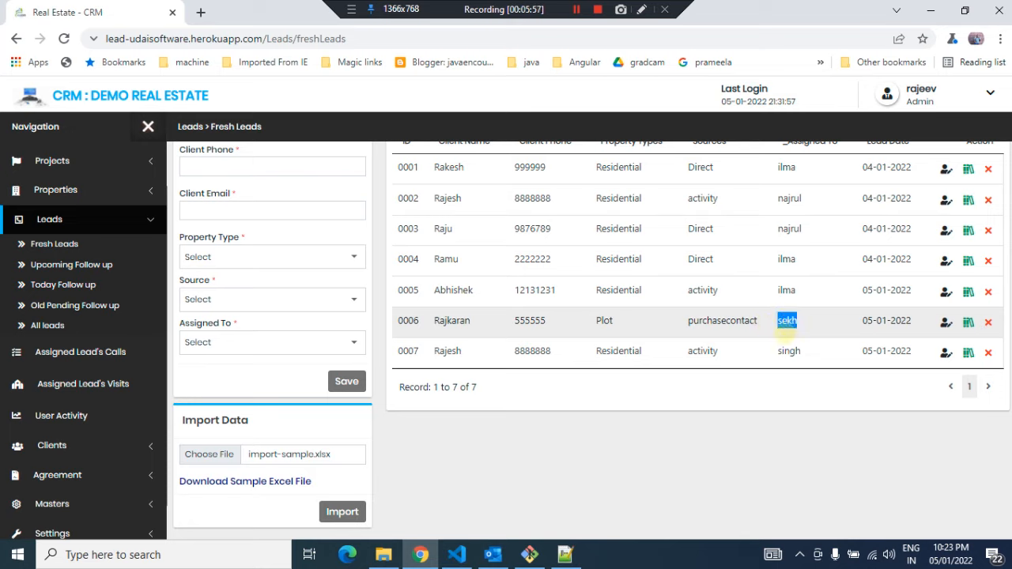
double_click(788, 350)
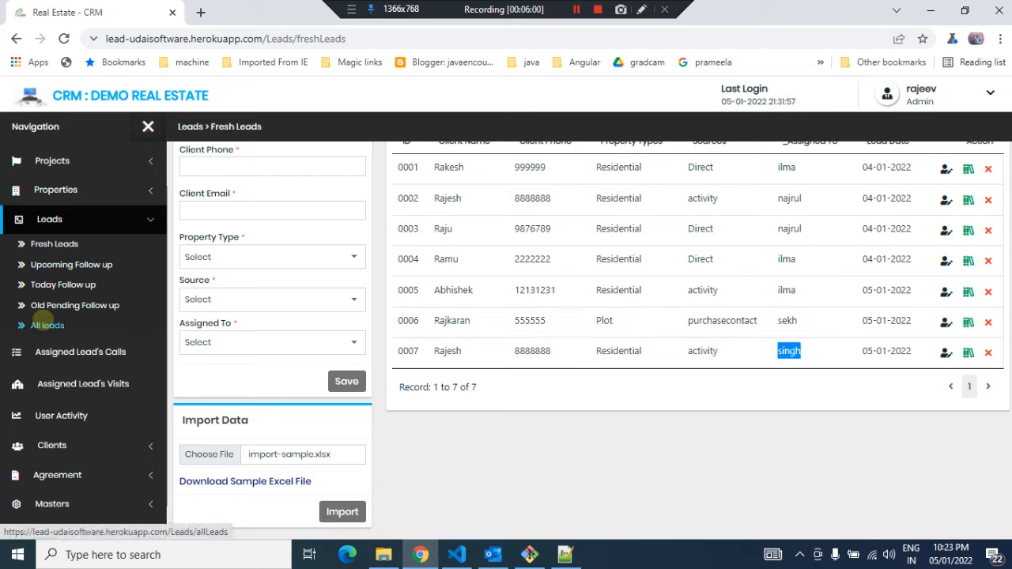
Open the All Leads page and review the list of all leads
left_click(45, 324)
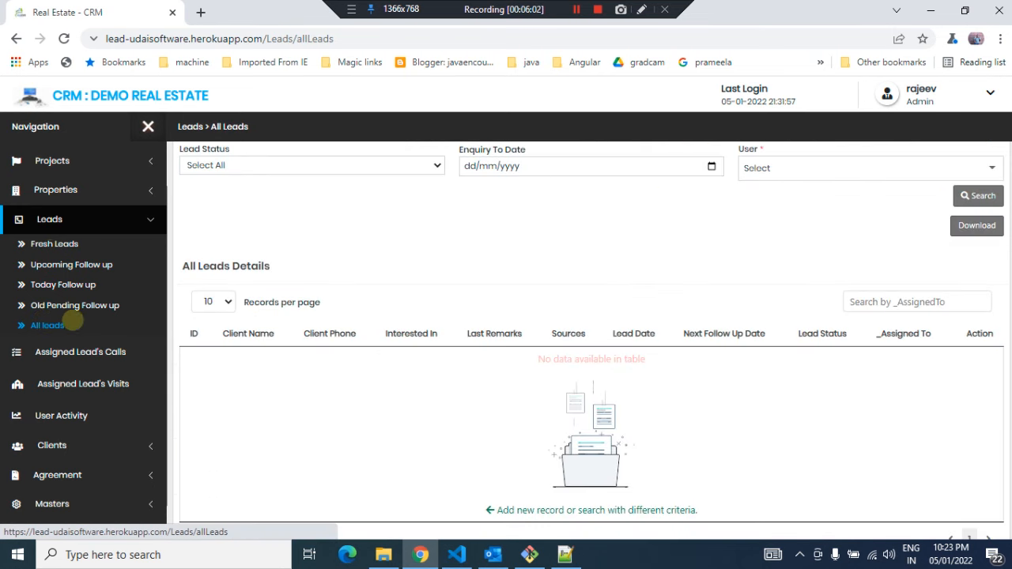
scroll(531, 313, "up", 2)
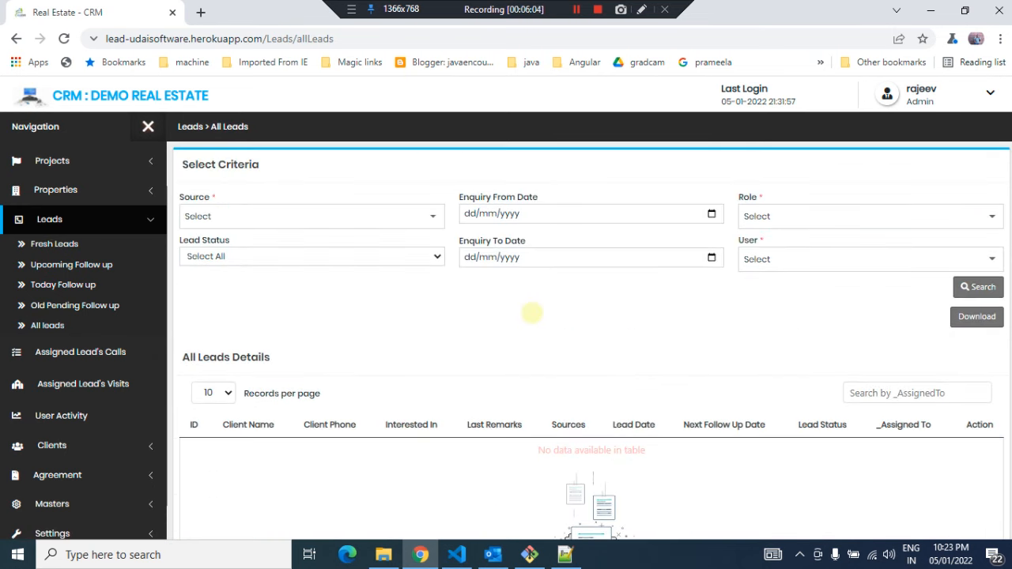
scroll(531, 313, "down", 3)
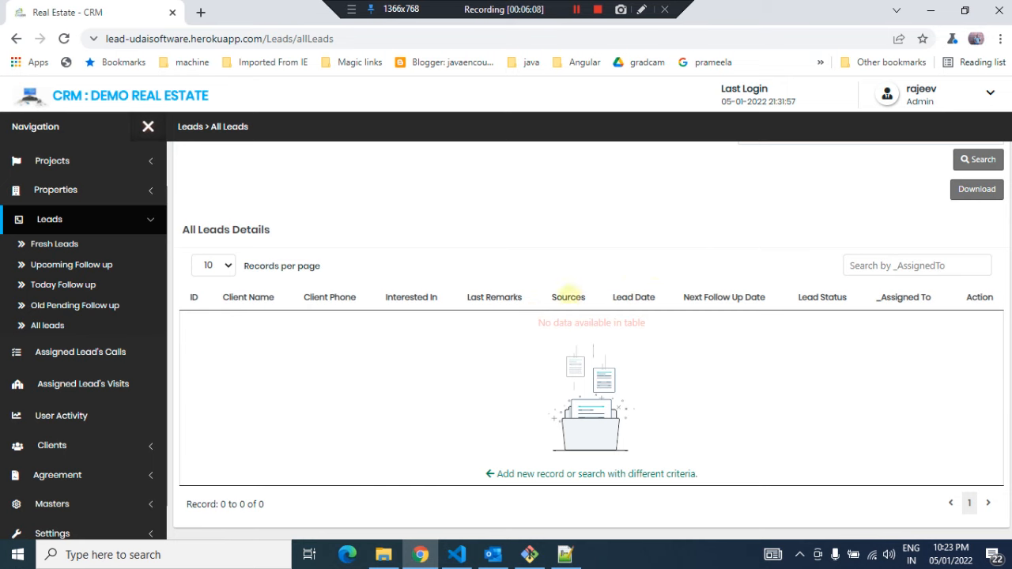
scroll(644, 435, "down", 1)
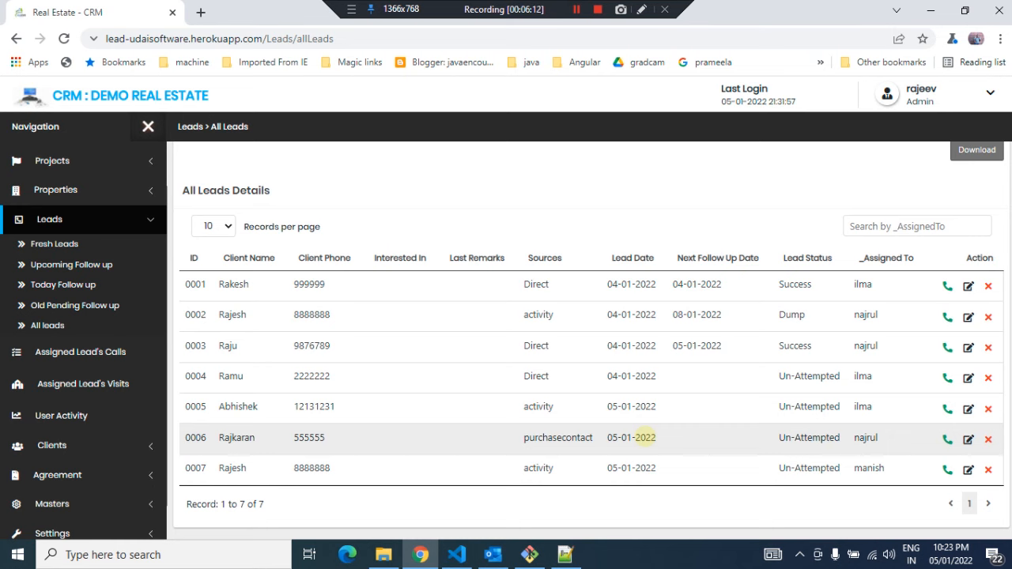
scroll(644, 437, "up", 4)
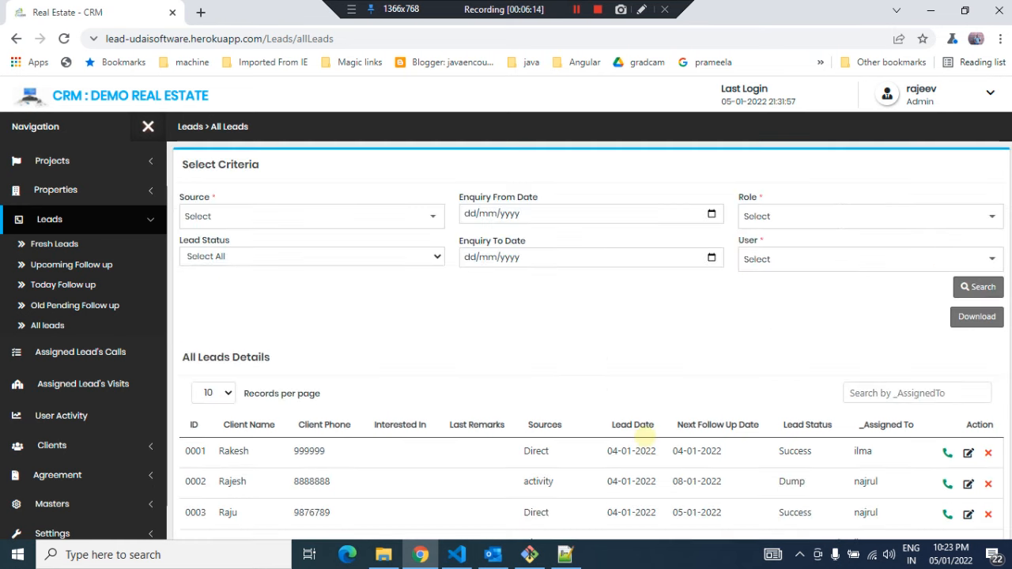
scroll(643, 437, "down", 4)
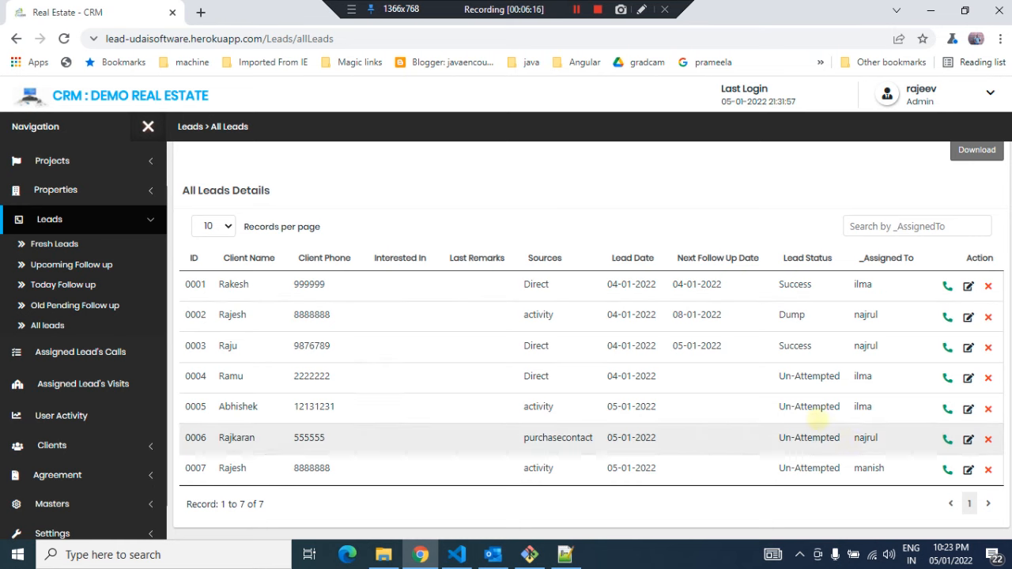
scroll(666, 192, "up", 3)
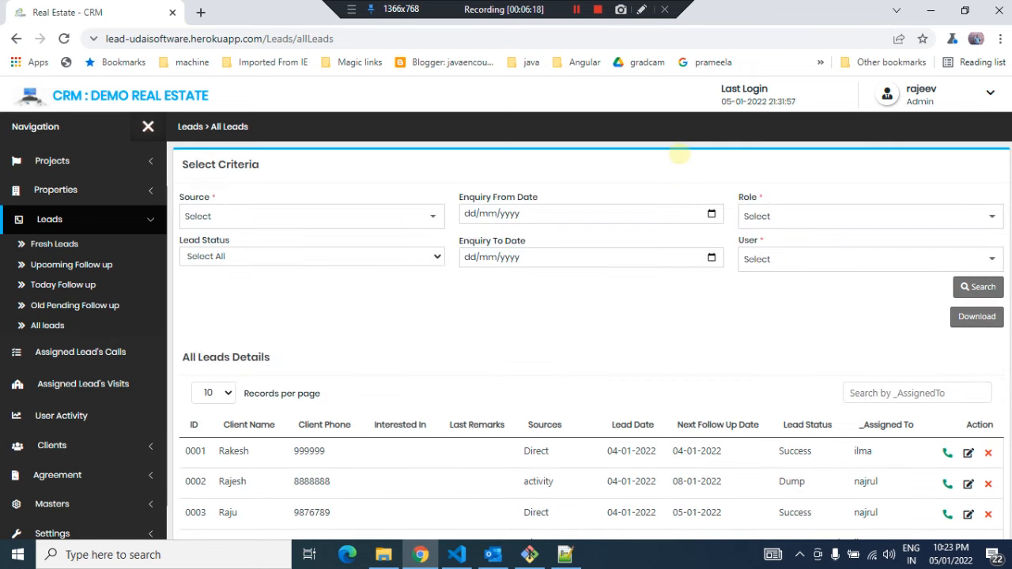
scroll(683, 345, "down", 3)
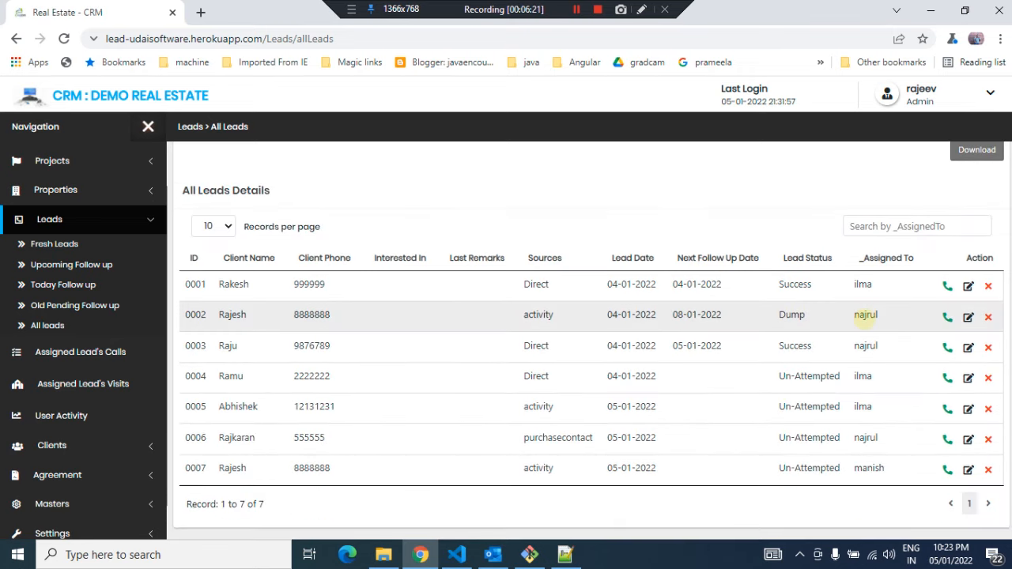
Compare the lead status and assigned user of each lead in the All Leads table
double_click(865, 315)
double_click(865, 345)
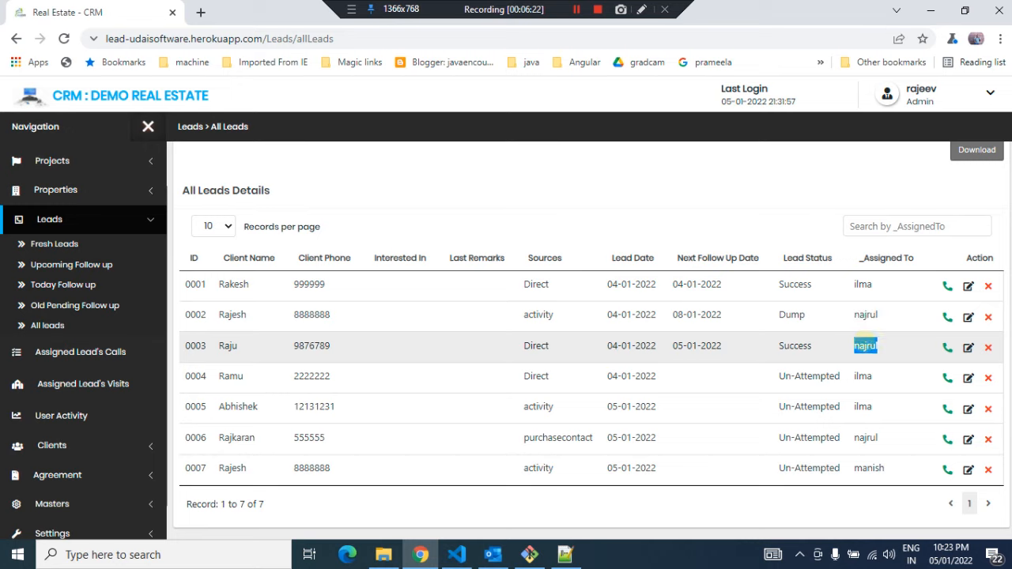
double_click(794, 346)
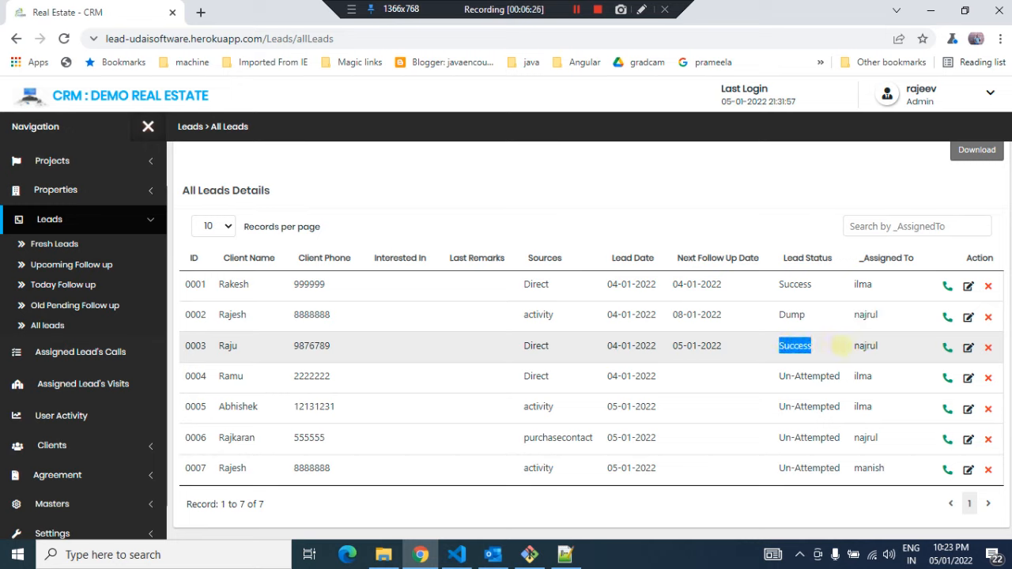
left_click(864, 346)
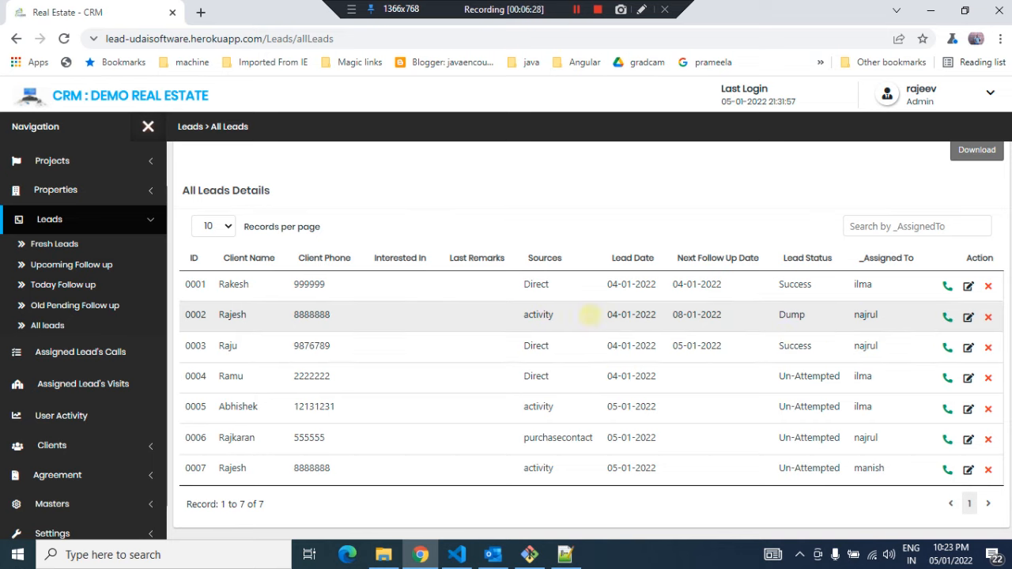
double_click(792, 346)
left_click(793, 347)
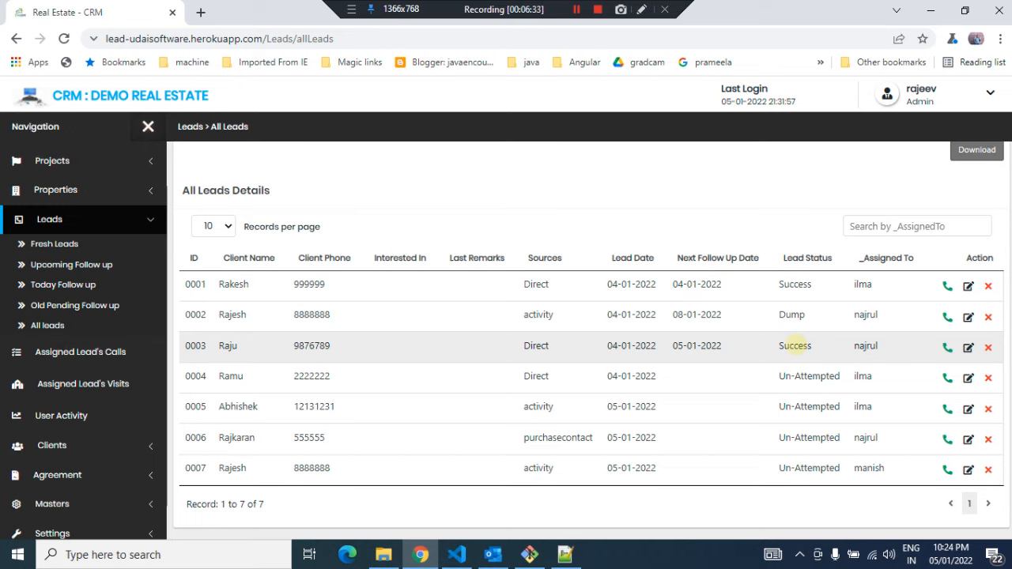
double_click(794, 345)
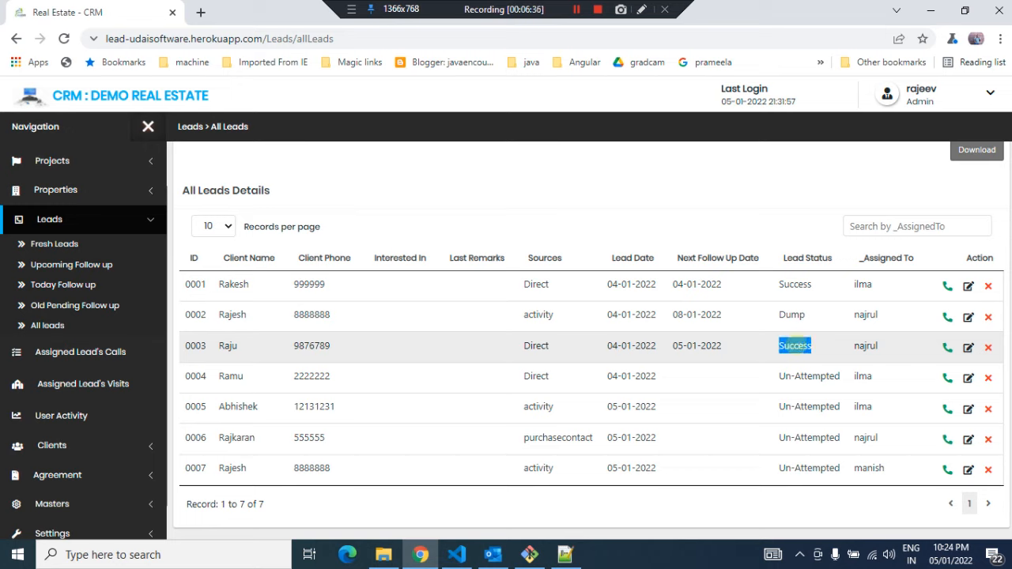
double_click(789, 314)
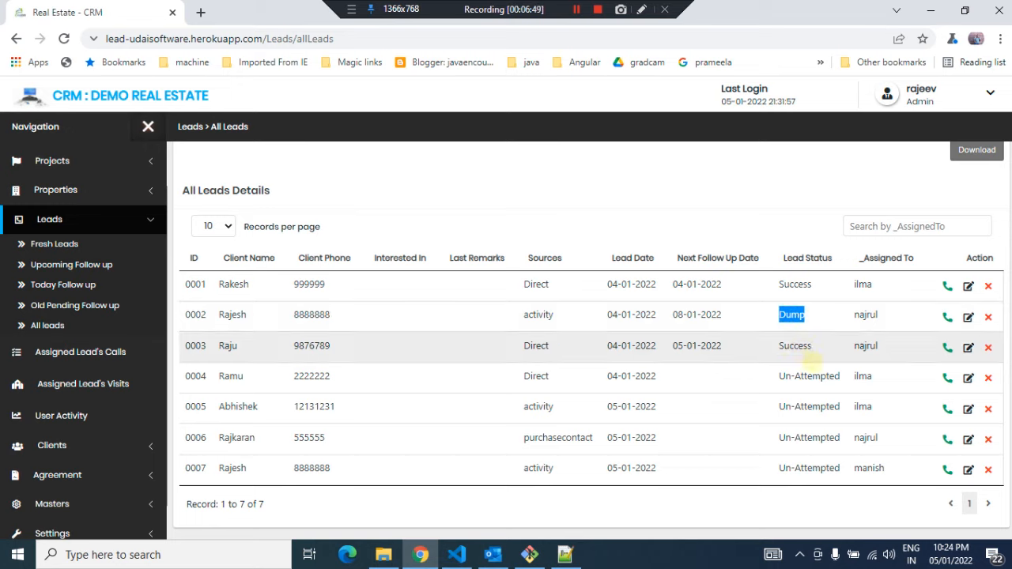
left_click_drag(779, 376, 841, 377)
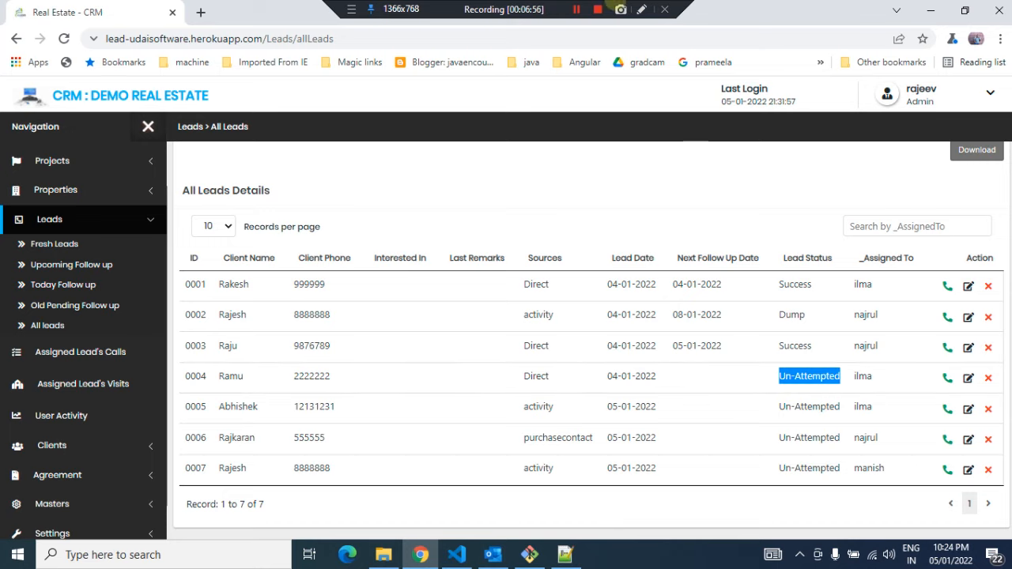
left_click(577, 9)
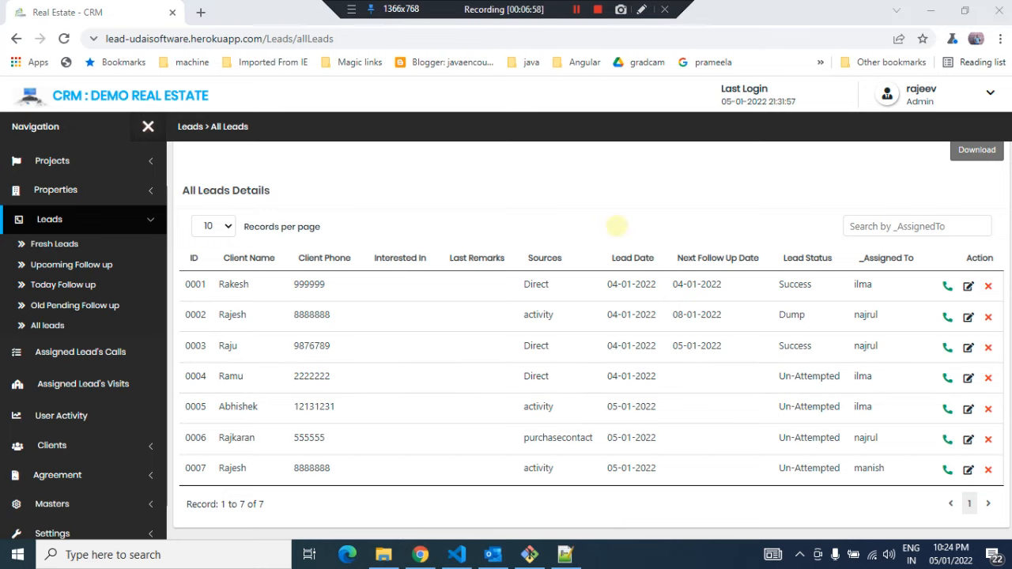
scroll(617, 226, "up", 2)
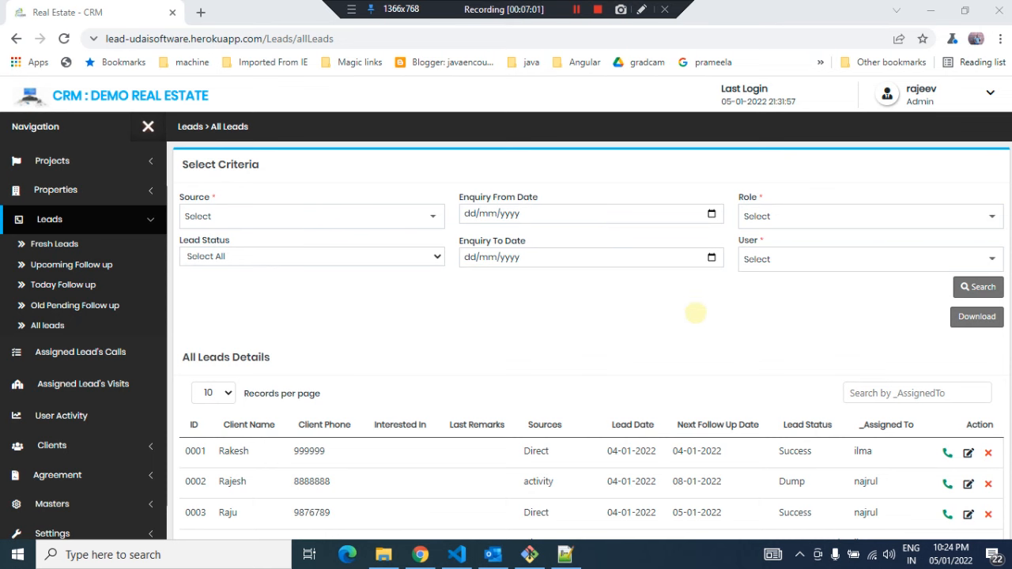
scroll(695, 314, "down", 2)
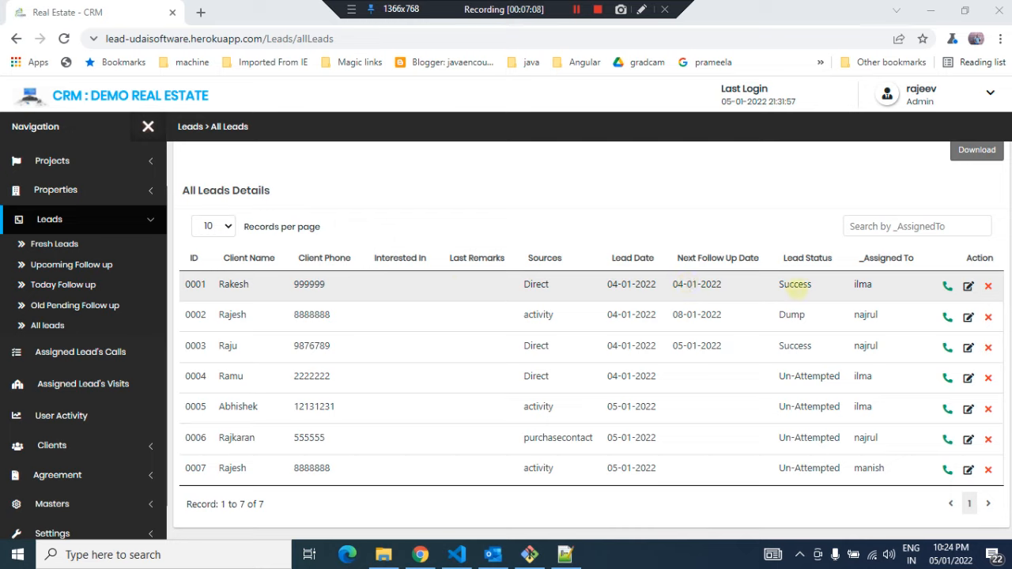
double_click(794, 285)
double_click(791, 314)
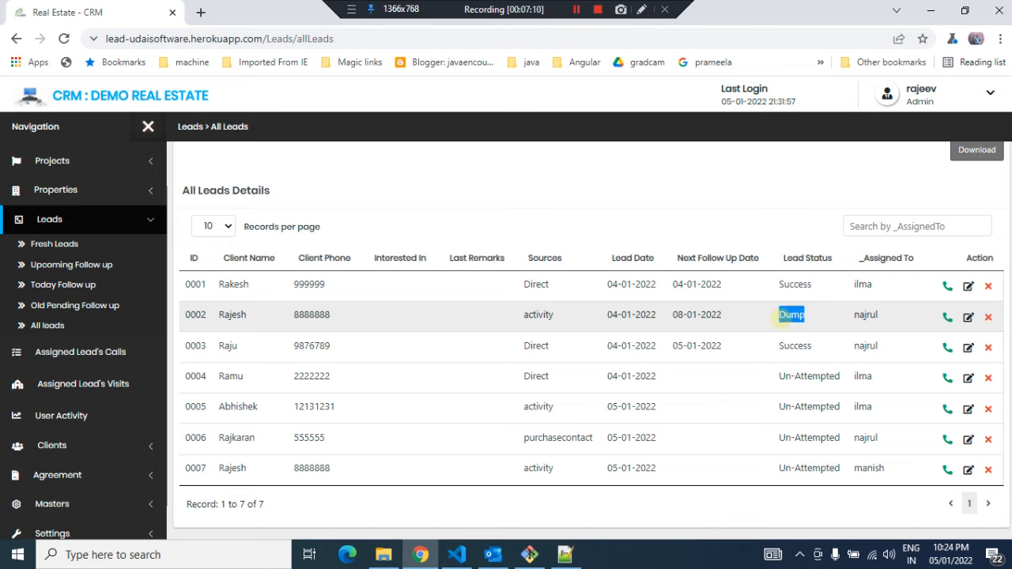
left_click(807, 316)
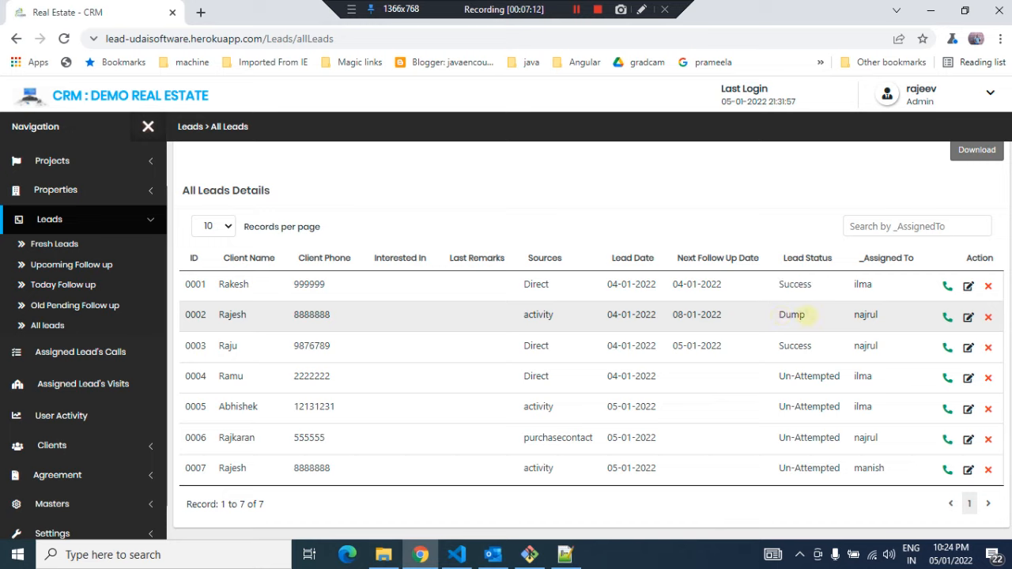
double_click(791, 315)
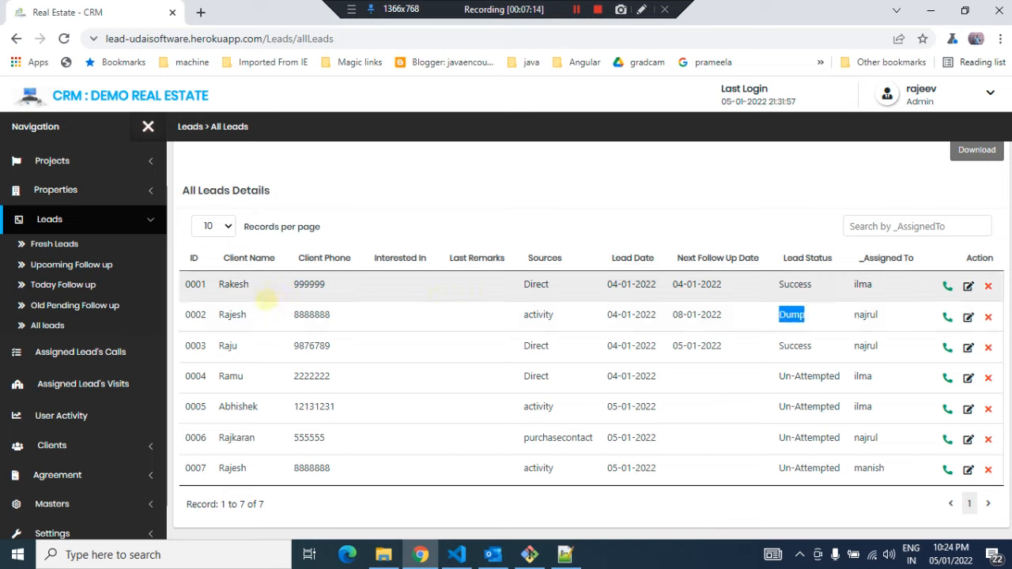
left_click(836, 319)
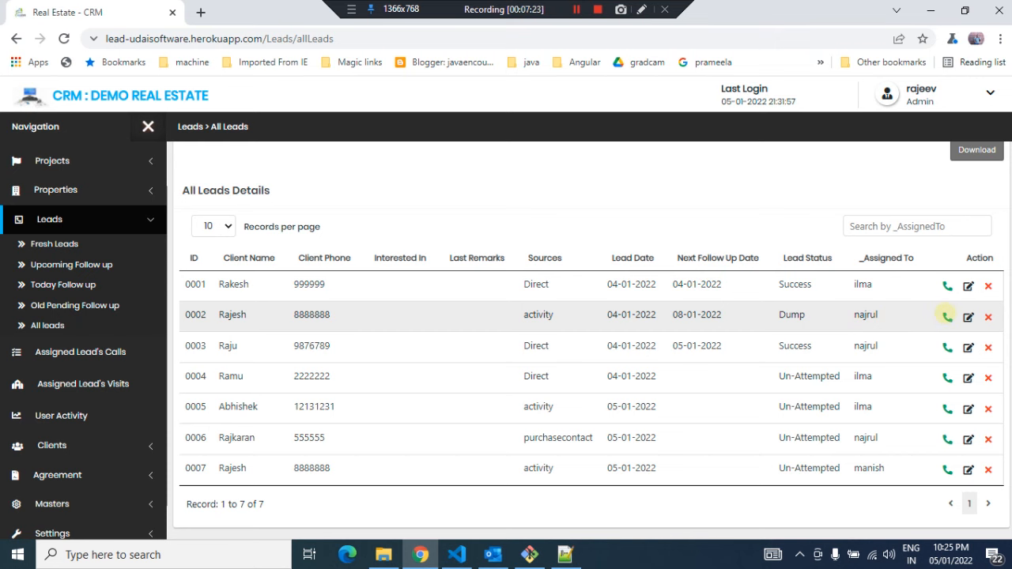
Open the follow-up record of the second lead, Rajesh, and read its follow-up history and summary
left_click(946, 316)
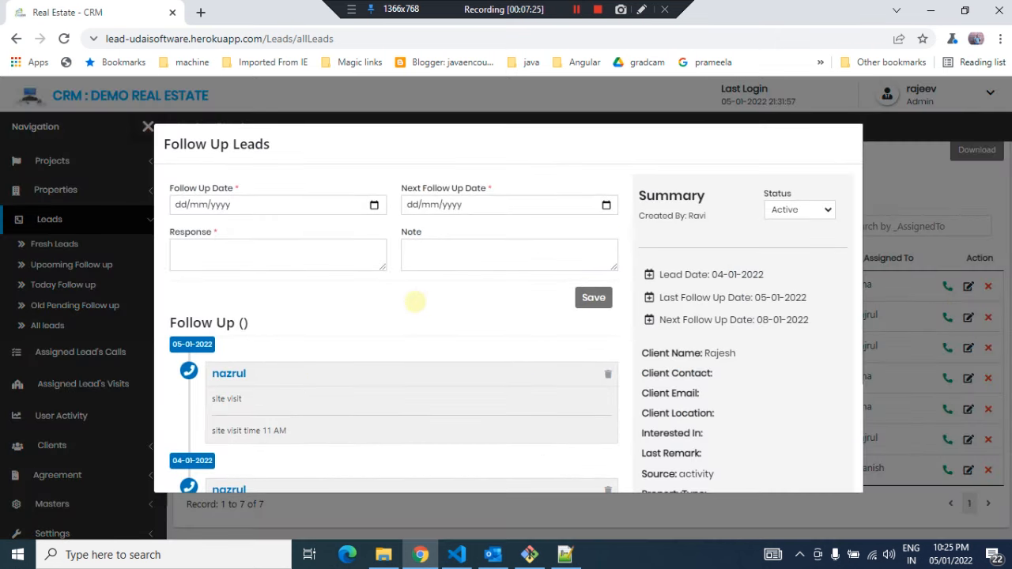
scroll(415, 301, "down", 2)
scroll(415, 301, "up", 2)
scroll(413, 300, "down", 2)
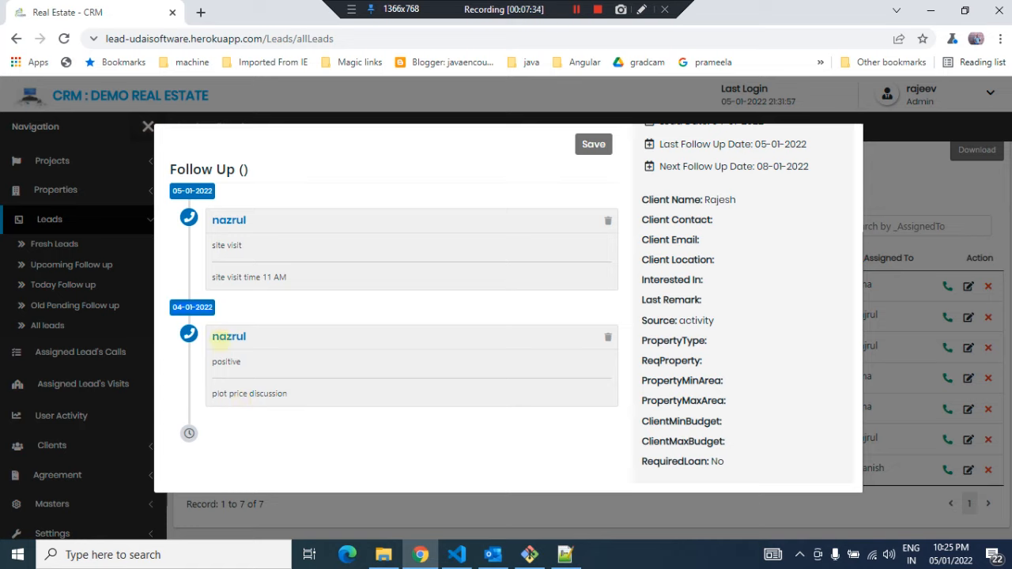
left_click_drag(287, 392, 212, 393)
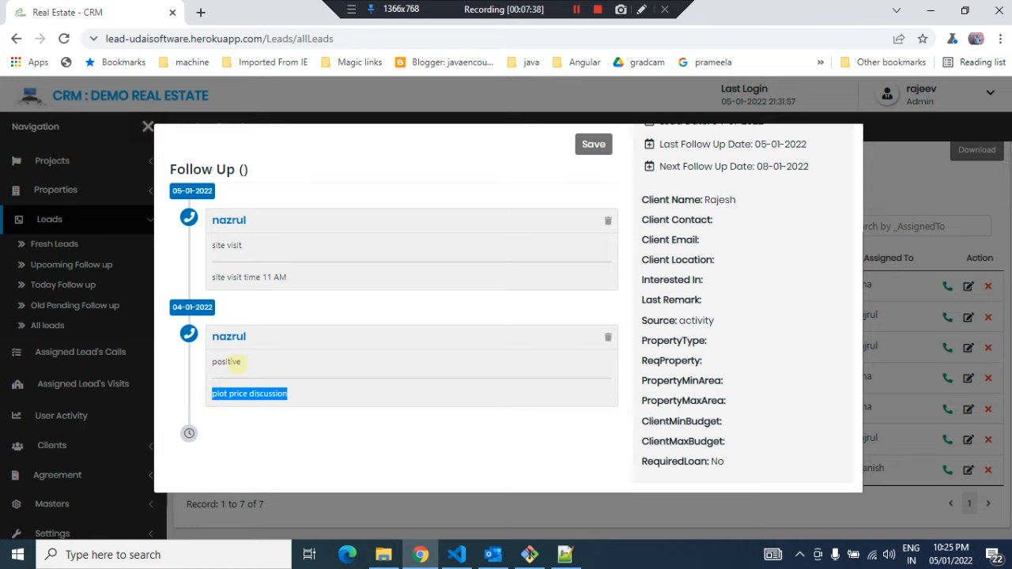
left_click_drag(241, 363, 209, 365)
left_click(266, 362)
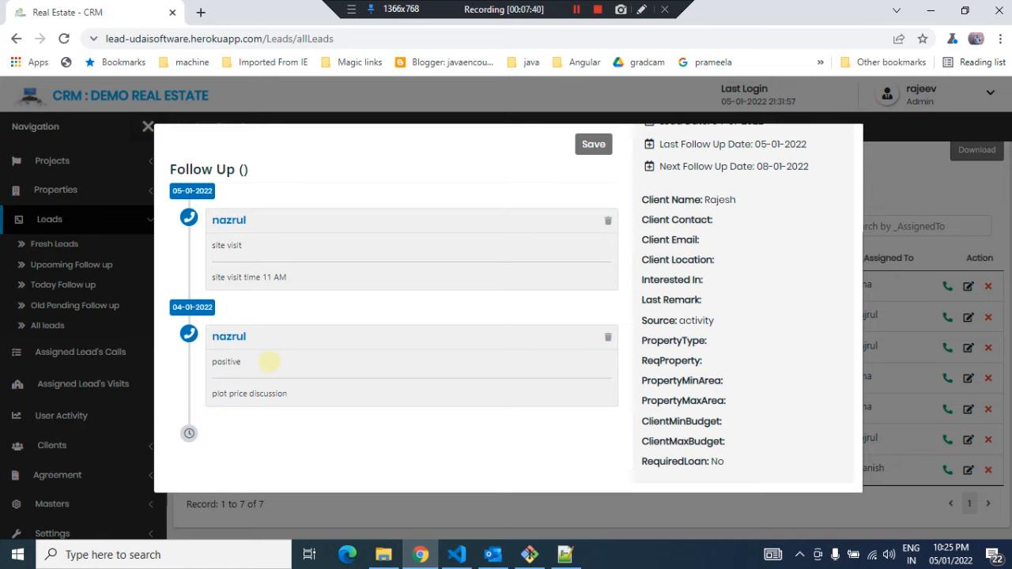
scroll(269, 361, "up", 2)
scroll(261, 388, "down", 2)
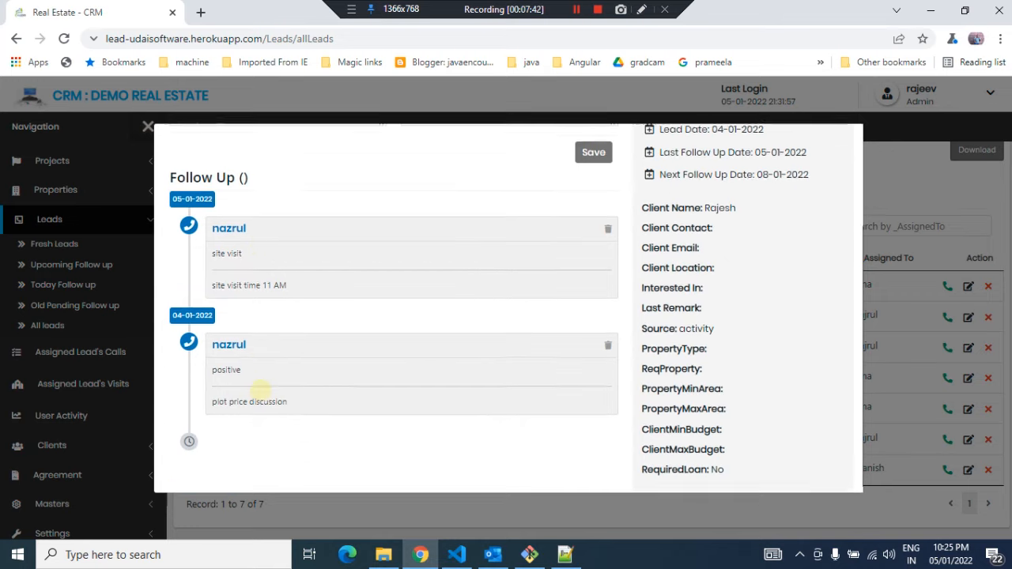
Review the follow-up entries' responses and notes for Rajesh, then close the Follow Up Leads dialog
left_click_drag(212, 250, 242, 250)
left_click_drag(286, 282, 214, 282)
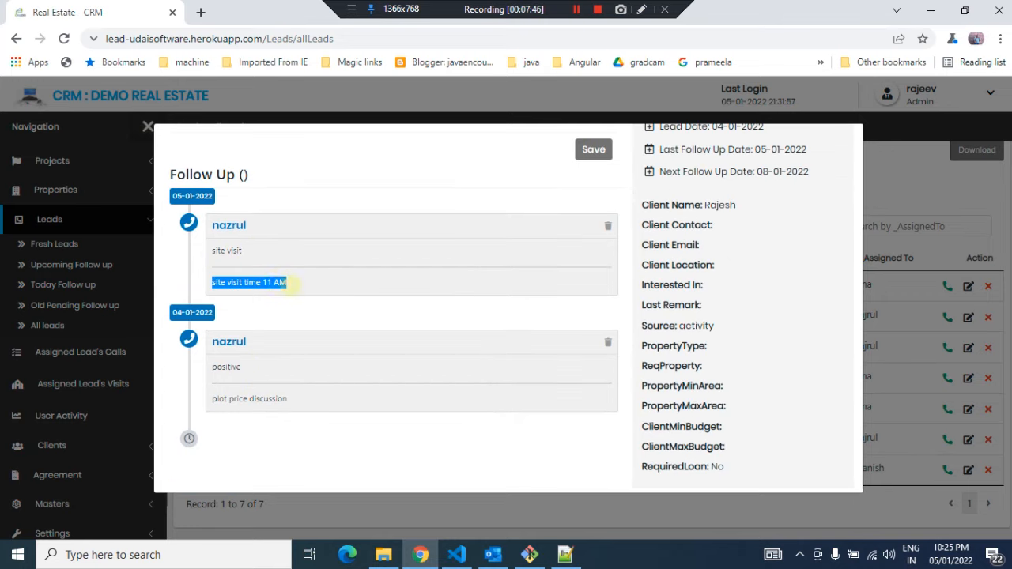
left_click(305, 283)
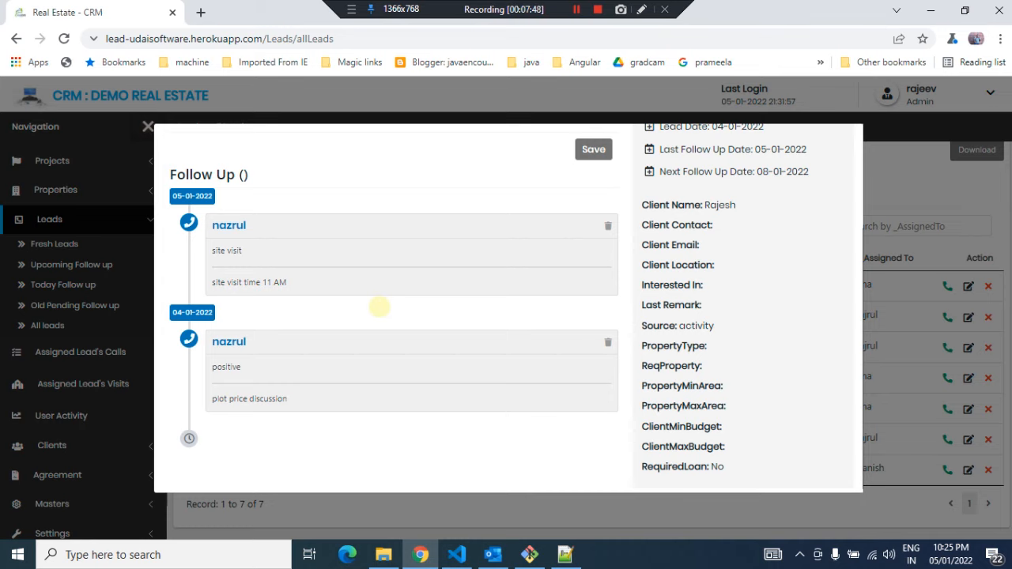
scroll(507, 278, "up", 1)
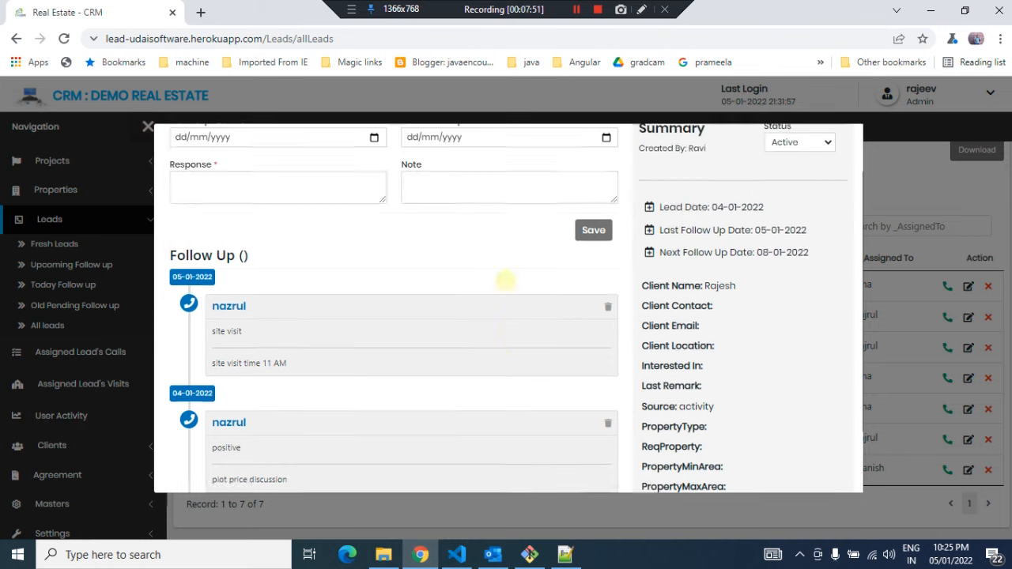
scroll(506, 281, "up", 1)
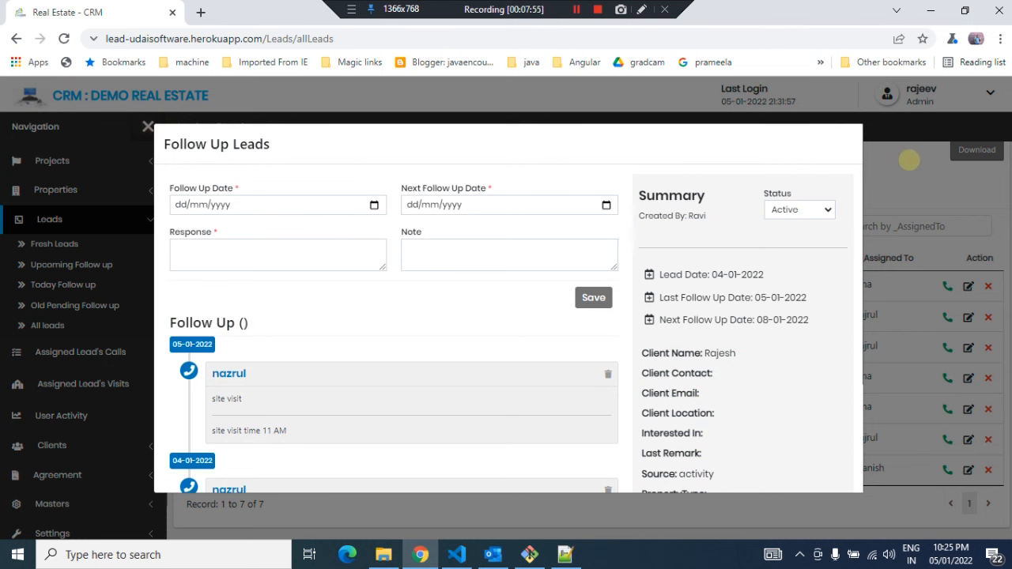
left_click(909, 163)
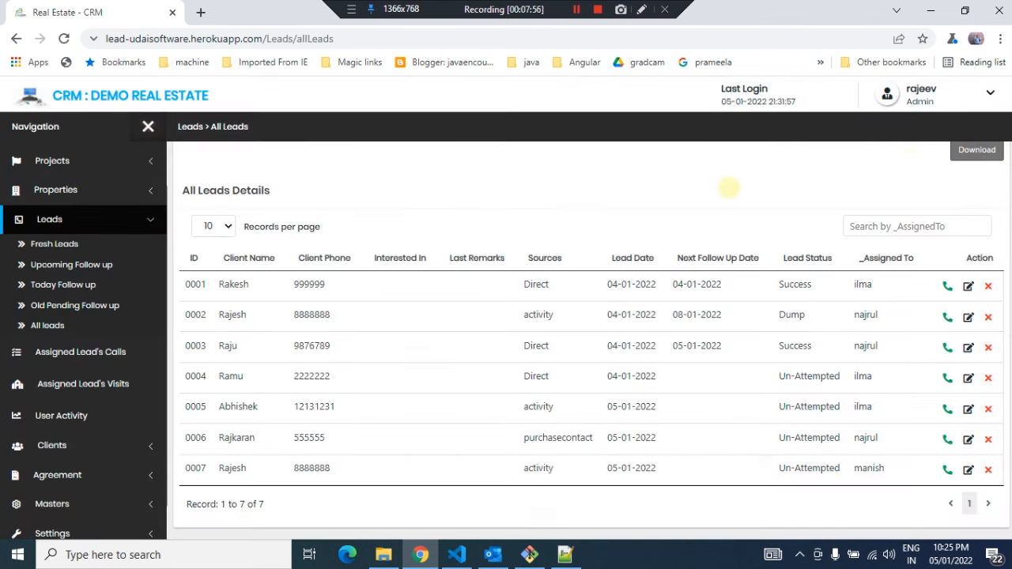
Examine the available Source and Role options in the All Leads search criteria
scroll(724, 222, "up", 2)
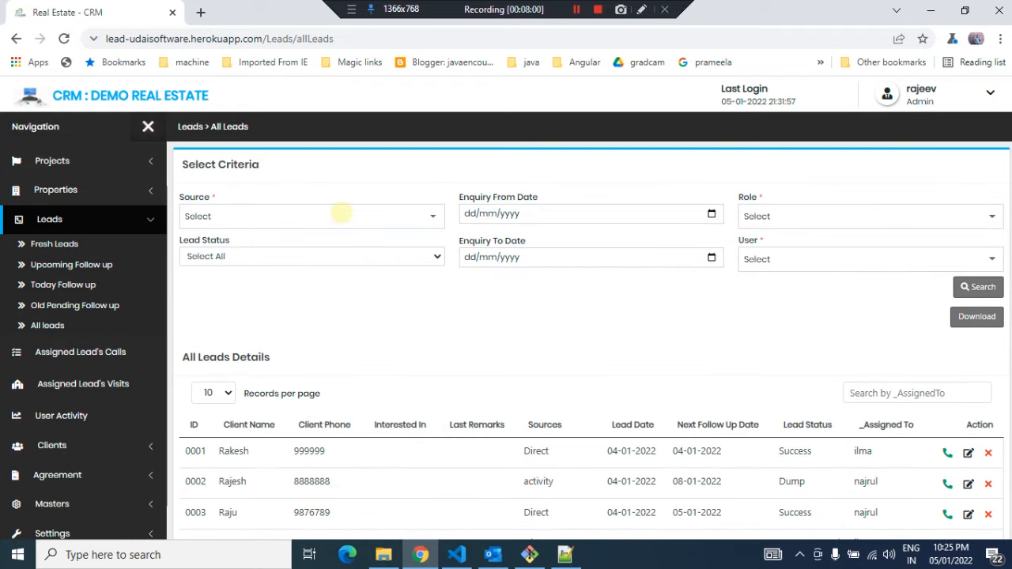
left_click(341, 213)
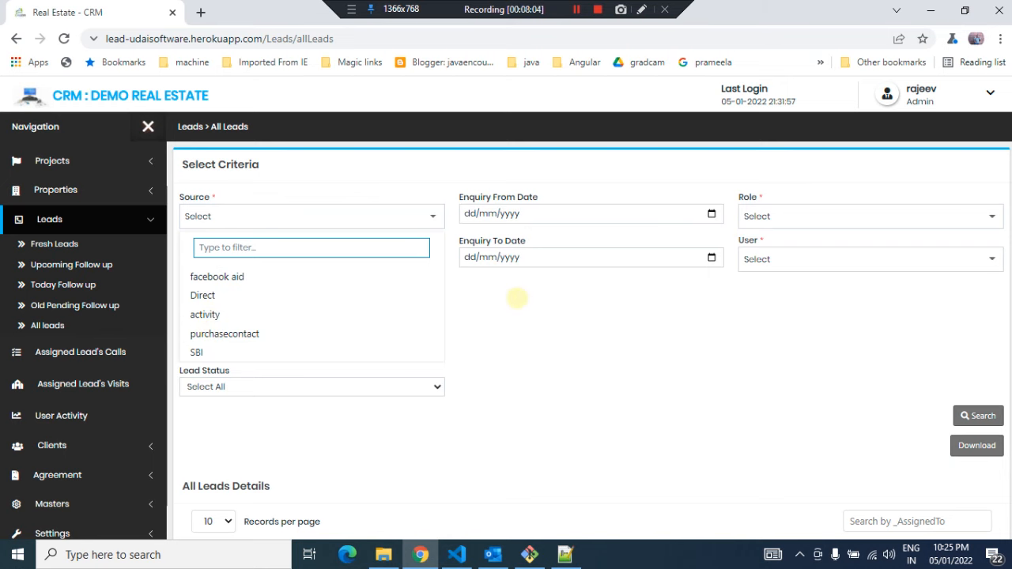
left_click(517, 296)
left_click(769, 215)
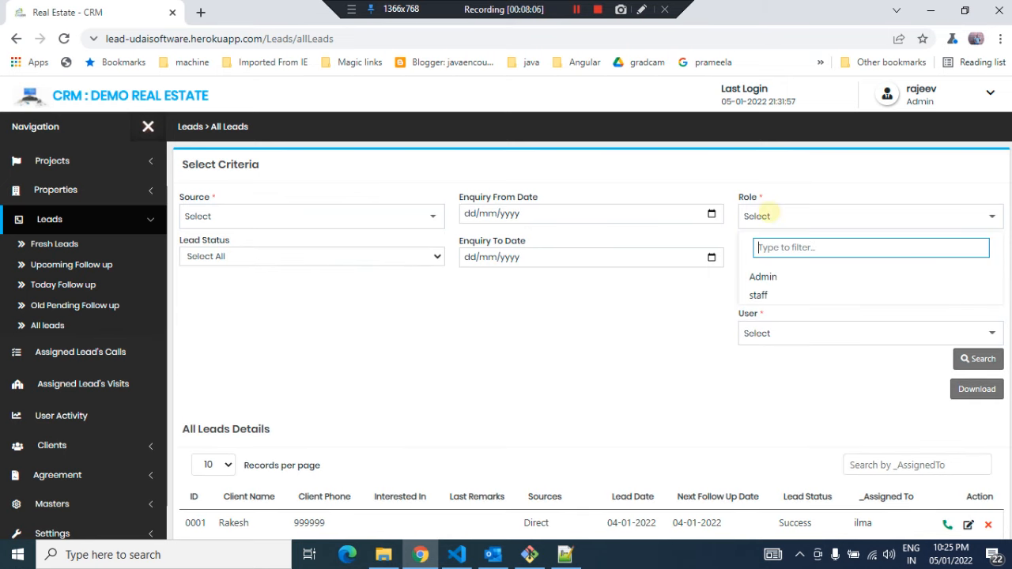
left_click(647, 326)
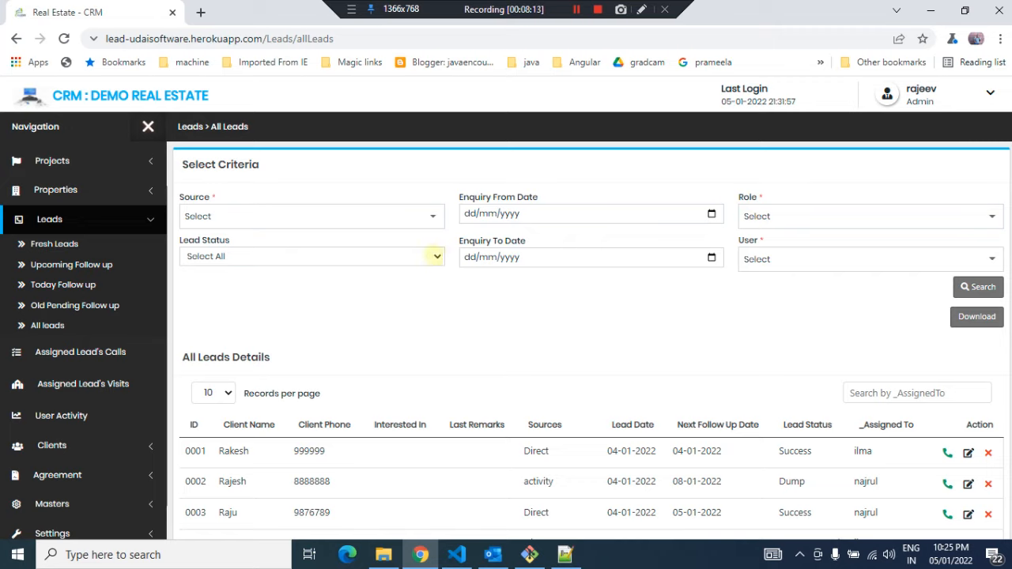
Search the leads with the lead status filter set to Un-Attempted and review the filtered list
left_click(435, 257)
left_click(227, 300)
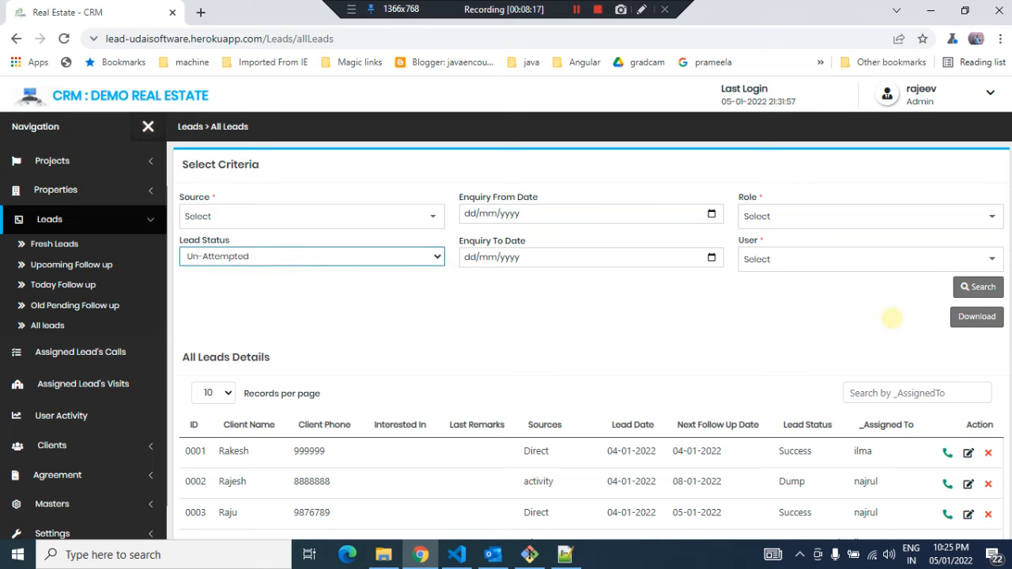
left_click(975, 287)
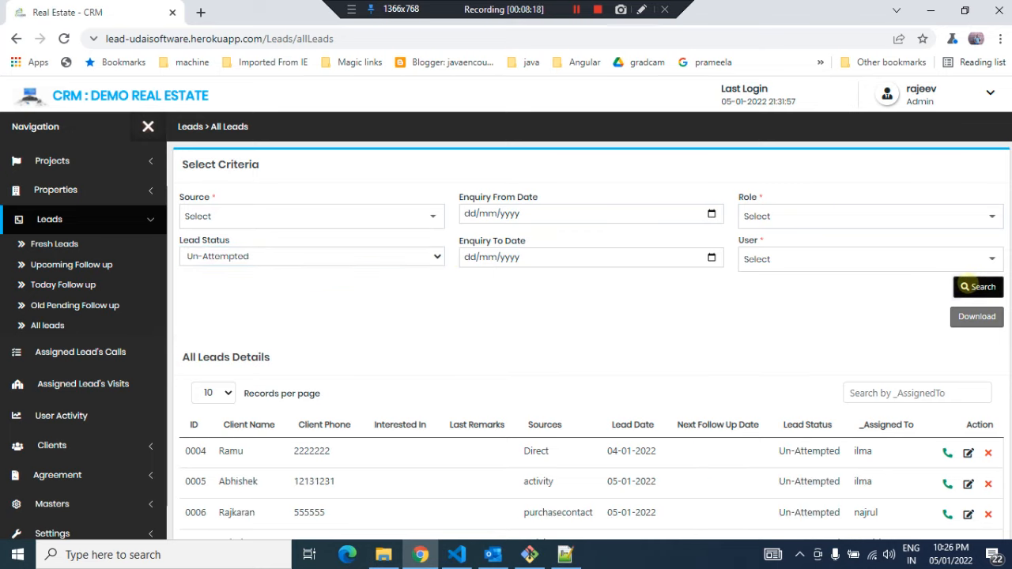
scroll(730, 332, "down", 2)
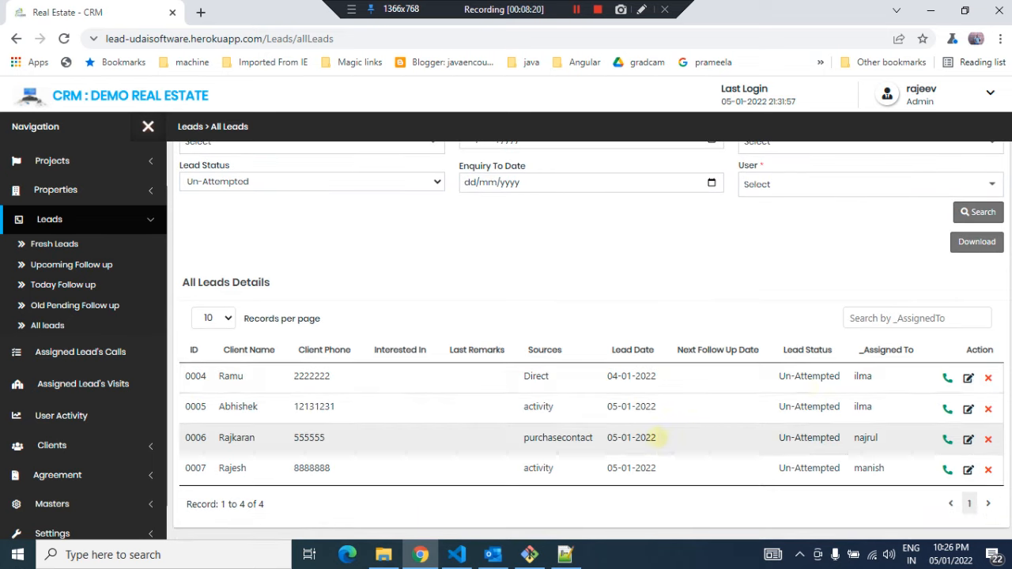
Reset the lead status filter to Select All and search again to list all leads
left_click(434, 183)
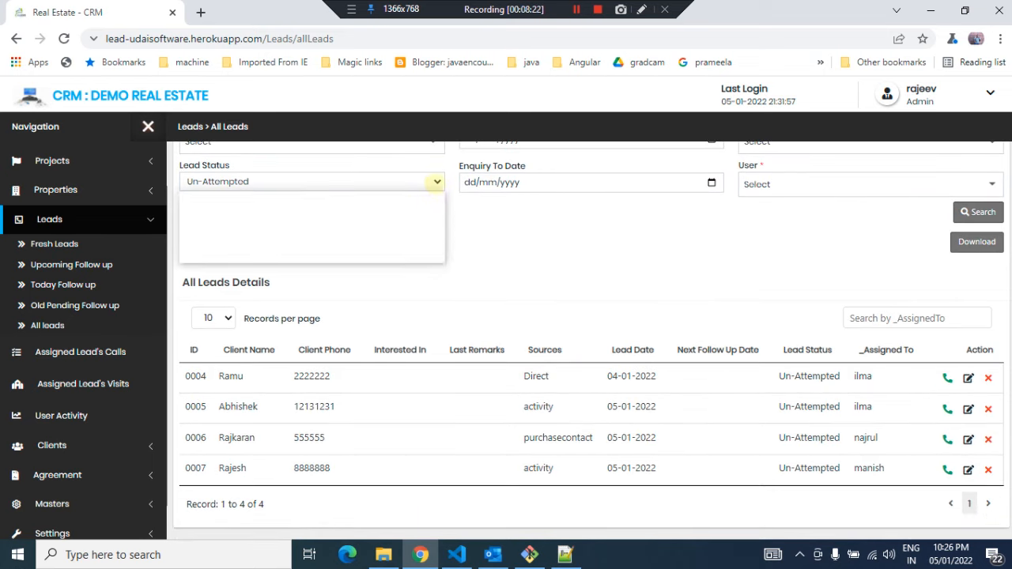
left_click(253, 197)
left_click(966, 212)
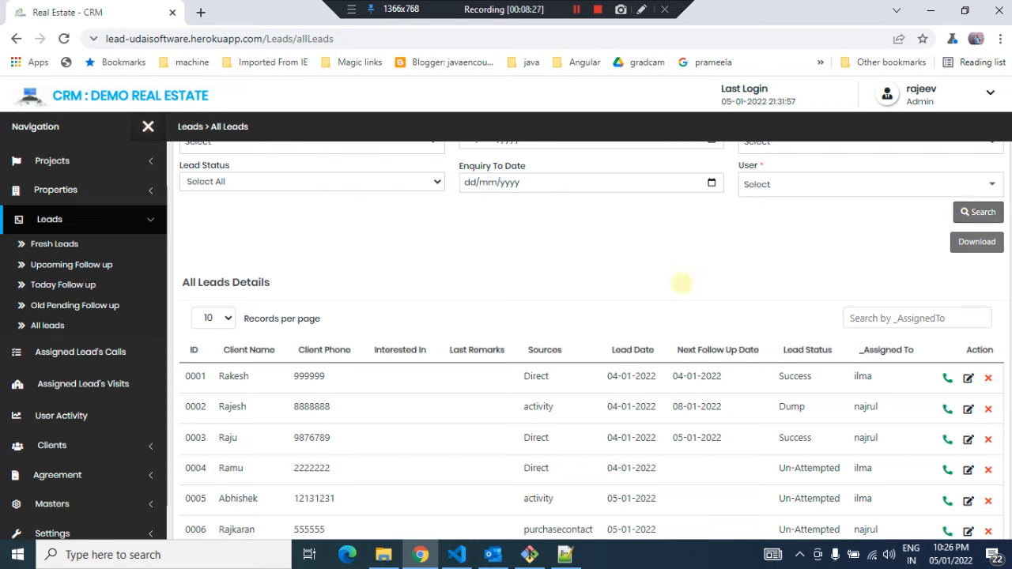
scroll(680, 282, "up", 1)
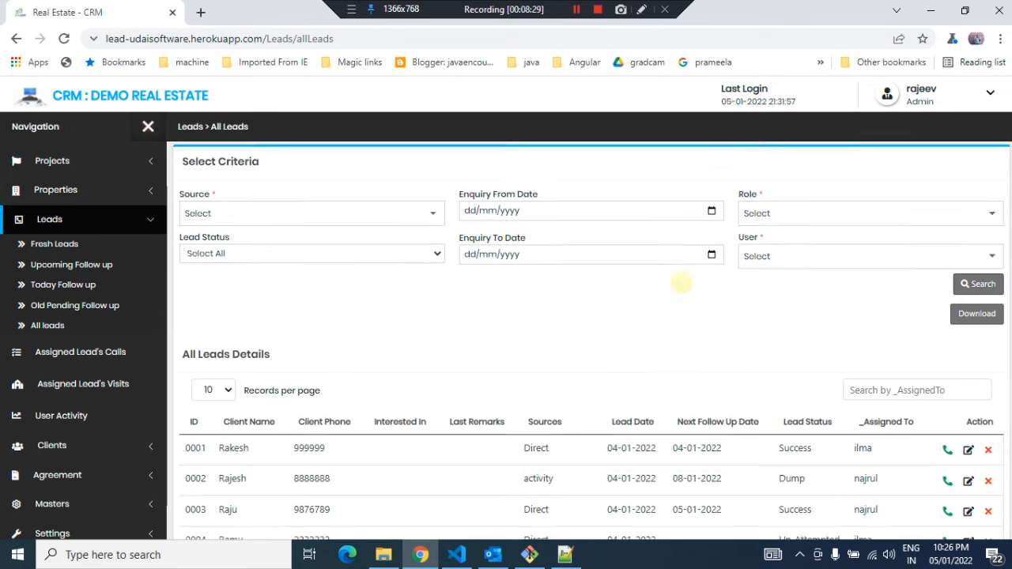
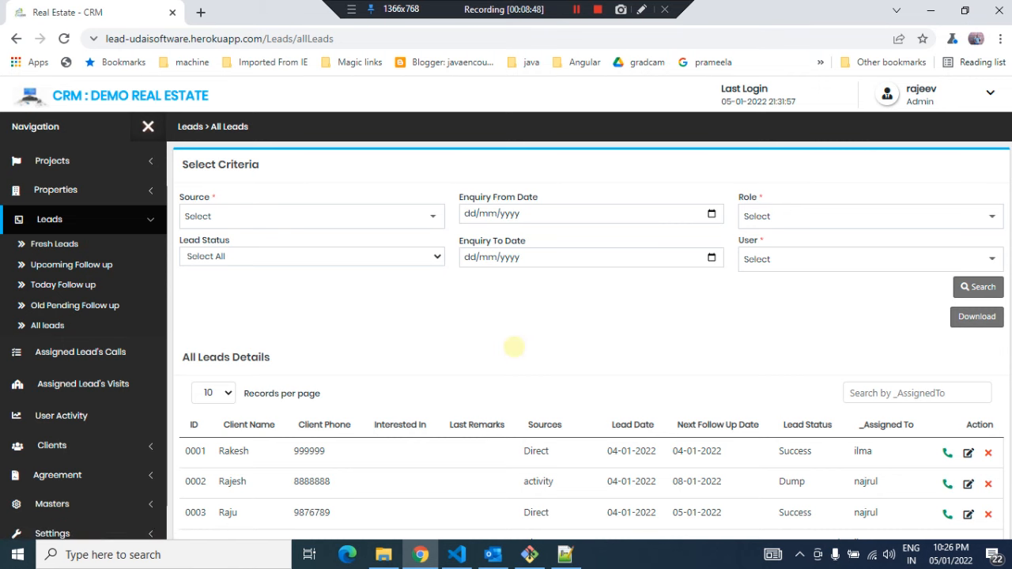
Open the Manage Users page under Settings and review the added users' usernames and passwords
scroll(515, 344, "down", 3)
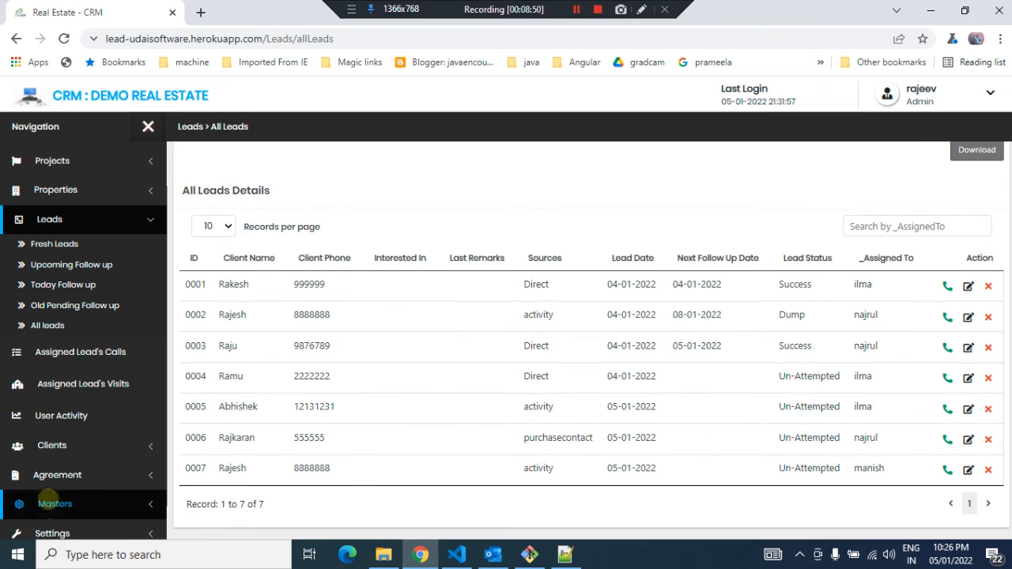
scroll(49, 508, "down", 1)
left_click(53, 492)
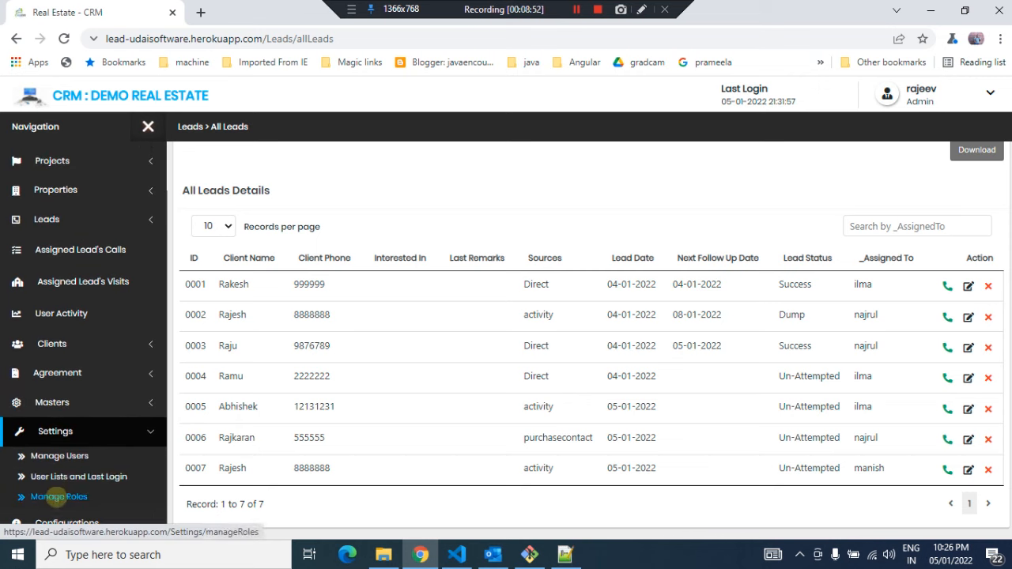
left_click(59, 457)
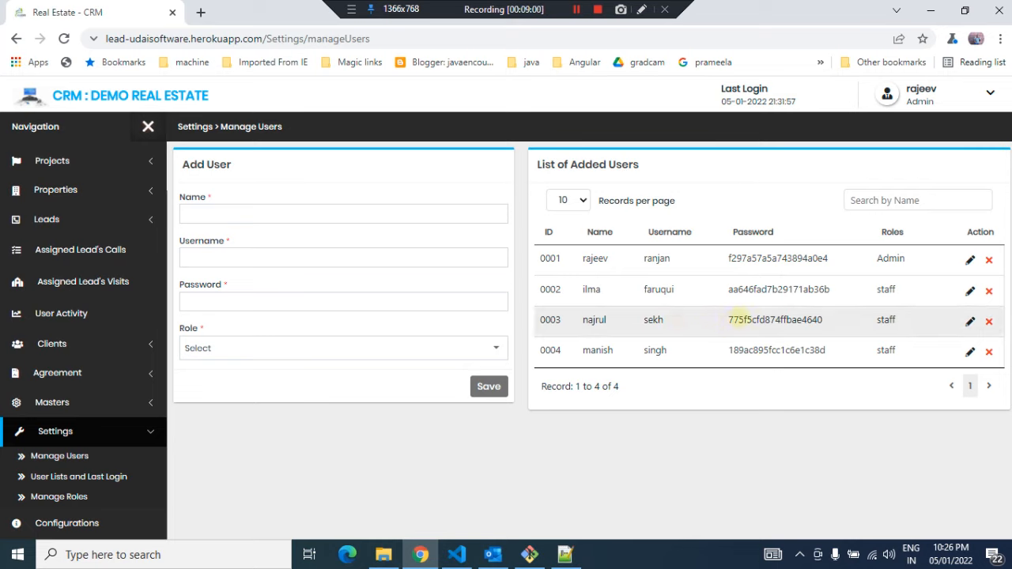
double_click(735, 319)
left_click(653, 318)
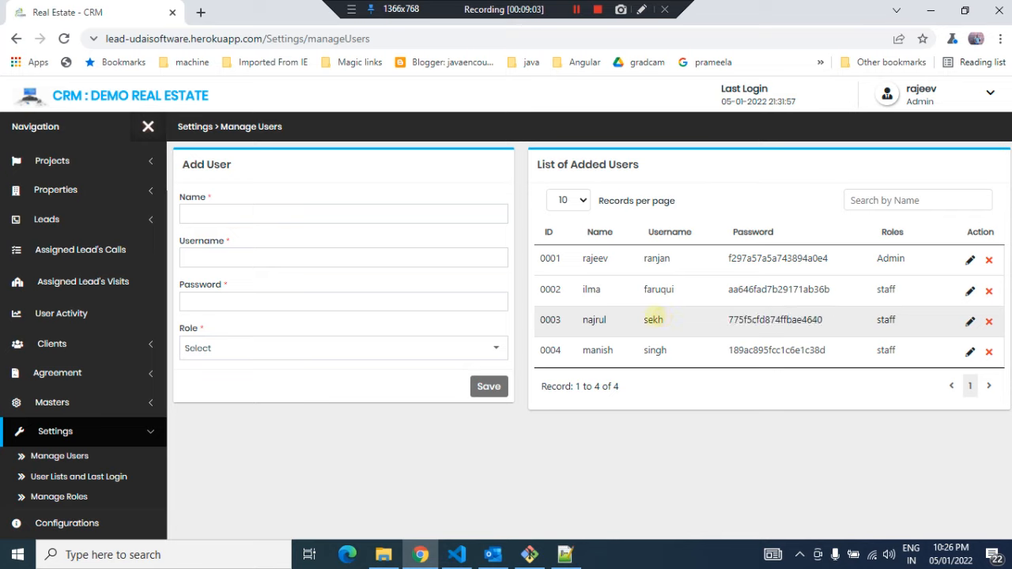
double_click(652, 320)
left_click(655, 349)
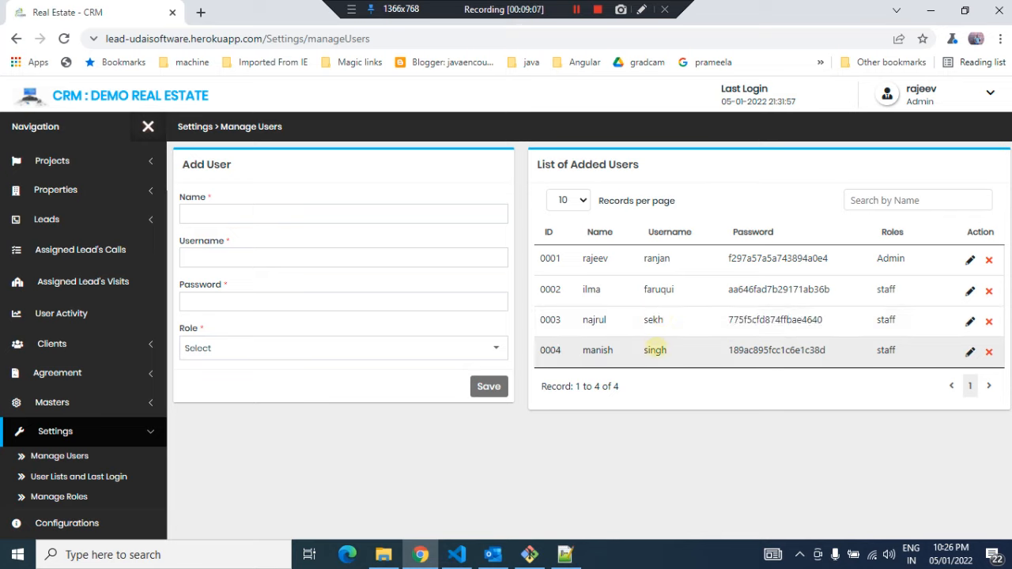
double_click(655, 349)
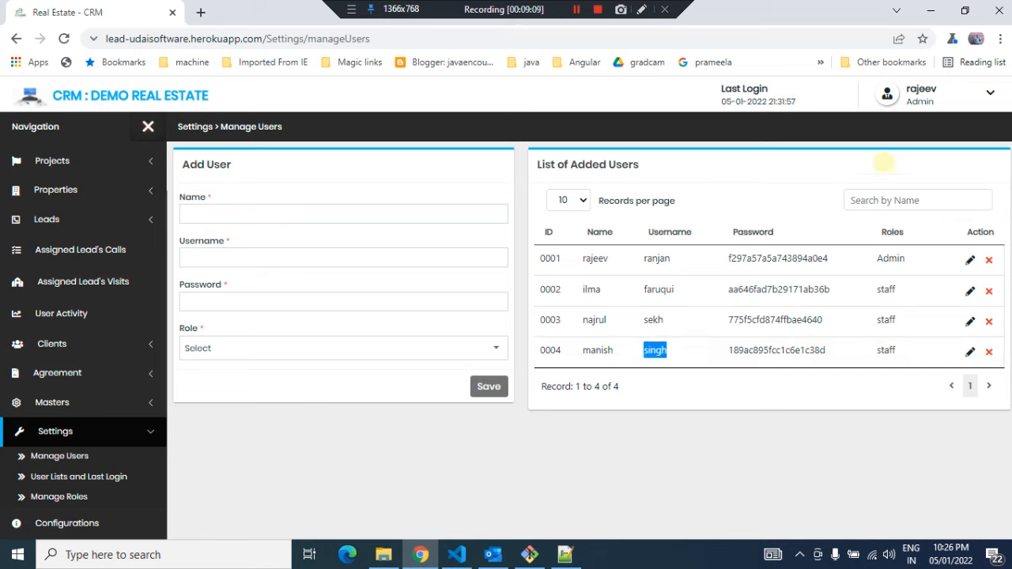
Log out of the admin account
left_click(970, 90)
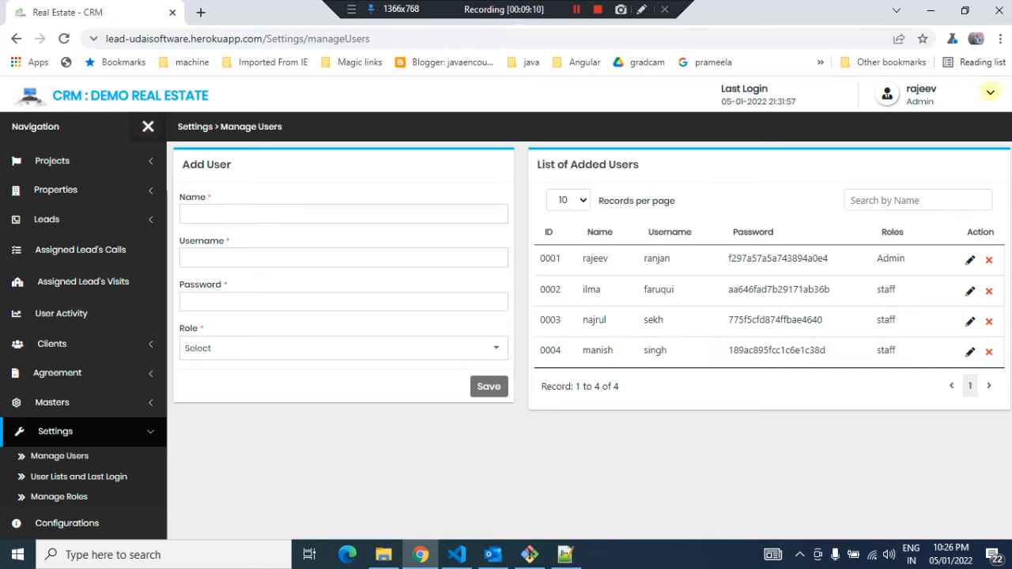
left_click(990, 91)
left_click(864, 164)
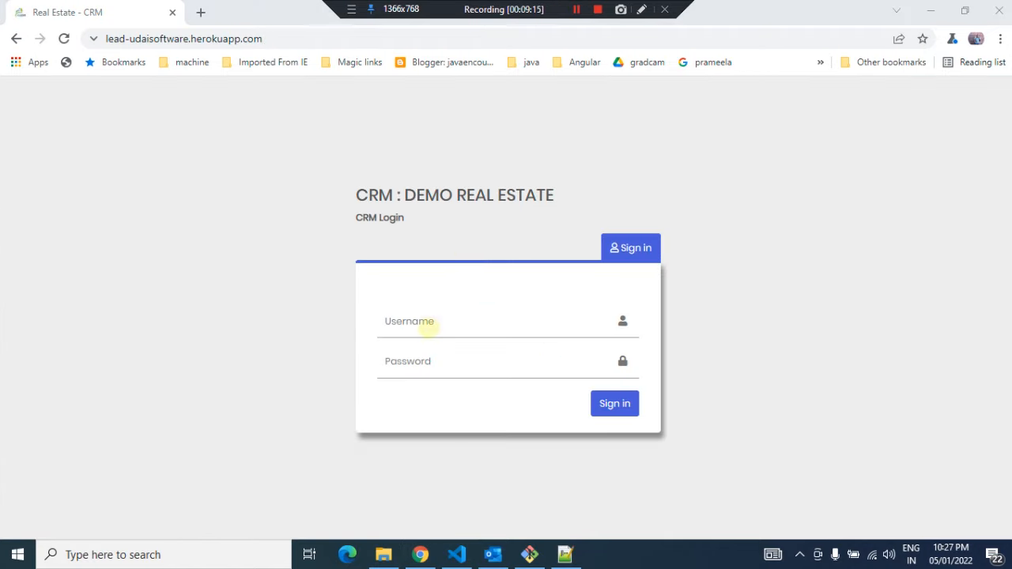
Sign in with the staff user's username and account password
left_click(426, 324)
type("singh")
left_click(406, 369)
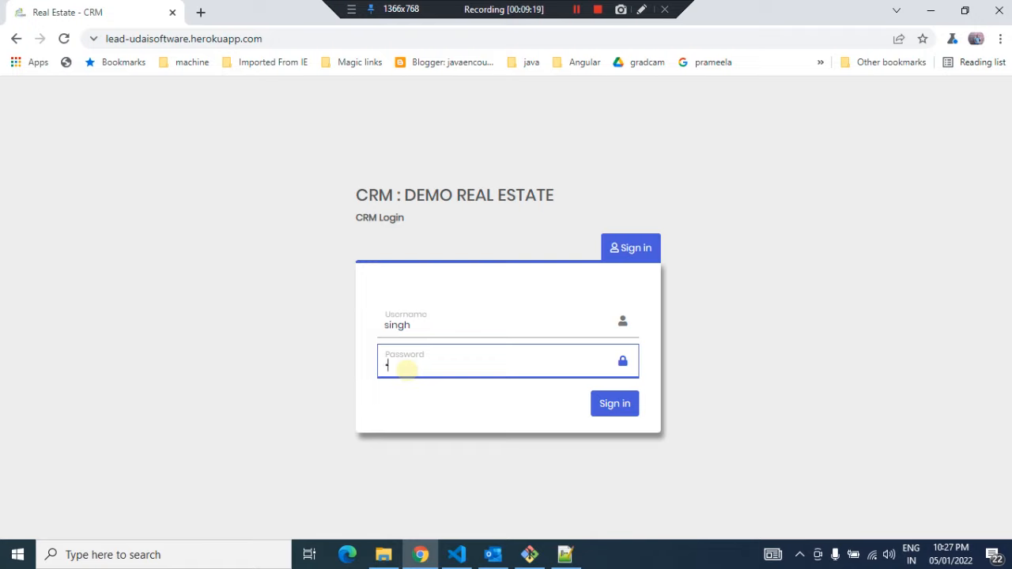
type("••••••")
left_click(609, 403)
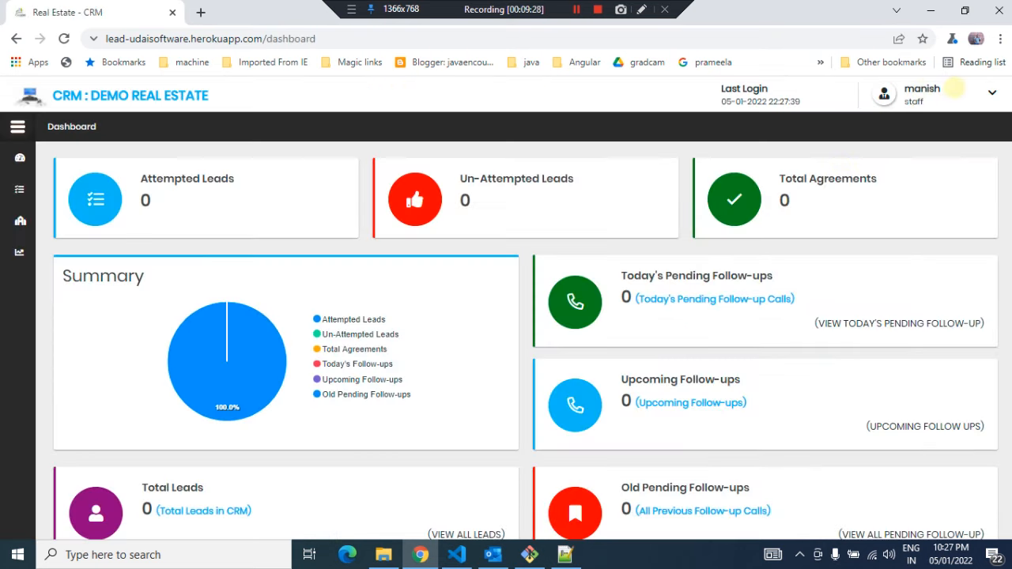
Review the staff dashboard's lead and follow-up counts
left_click(955, 89)
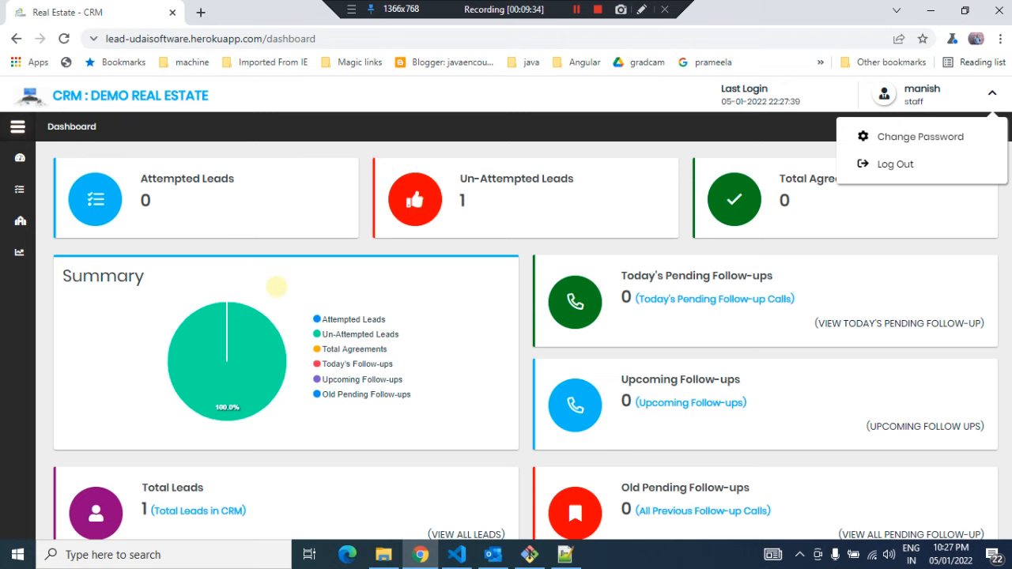
scroll(276, 287, "down", 1)
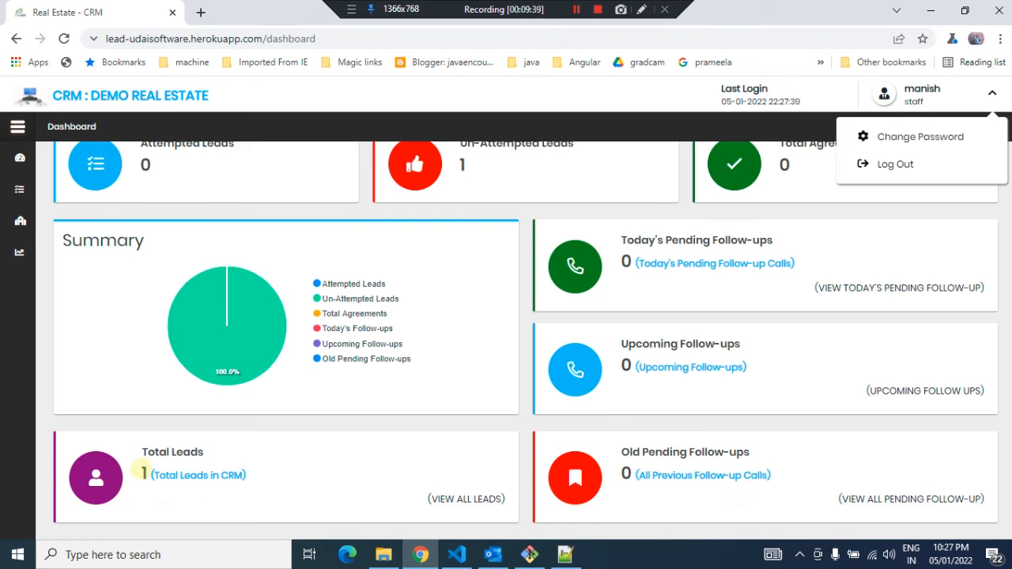
left_click_drag(135, 468, 177, 475)
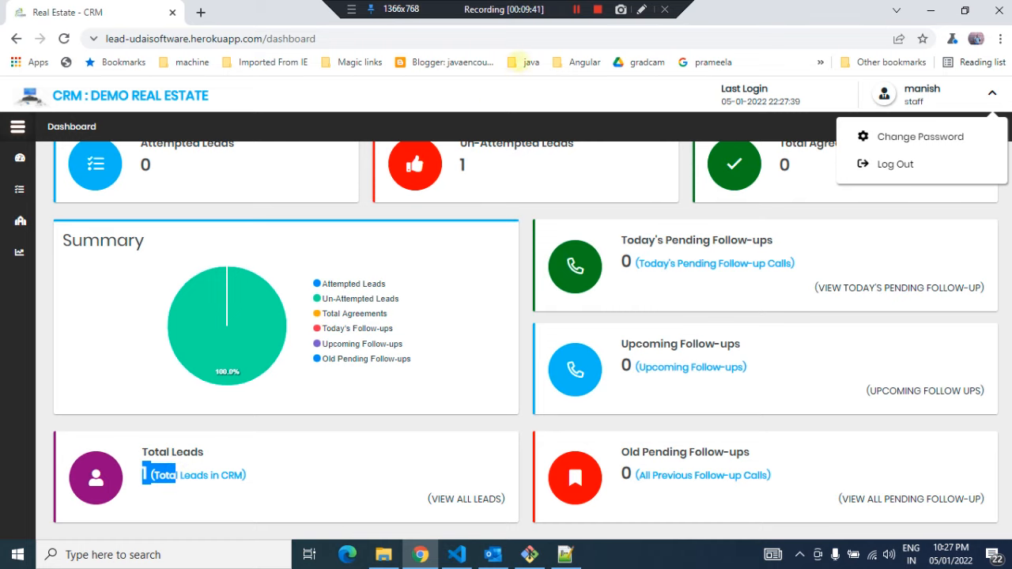
left_click(575, 10)
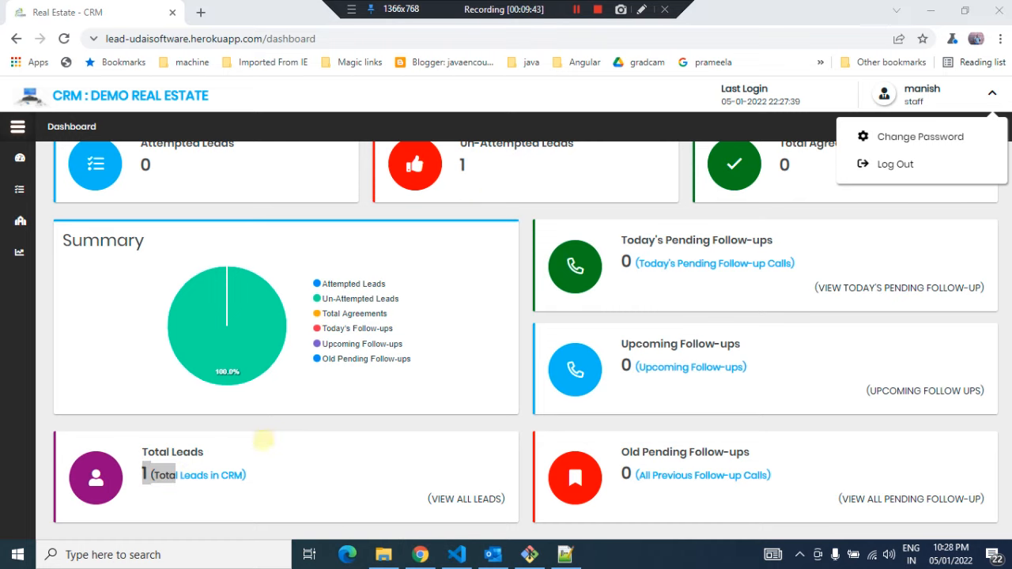
scroll(324, 426, "up", 1)
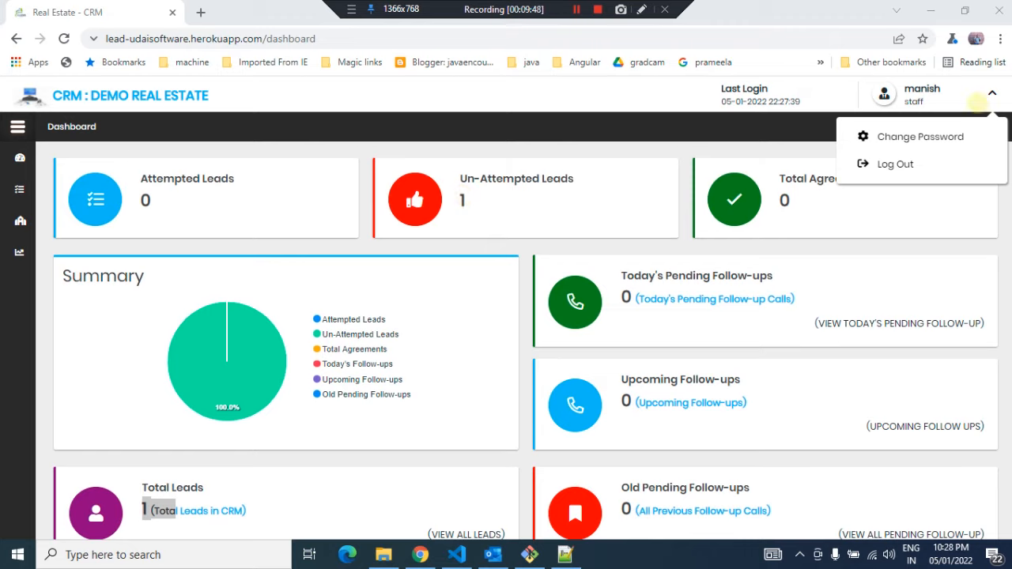
left_click(990, 91)
left_click(990, 90)
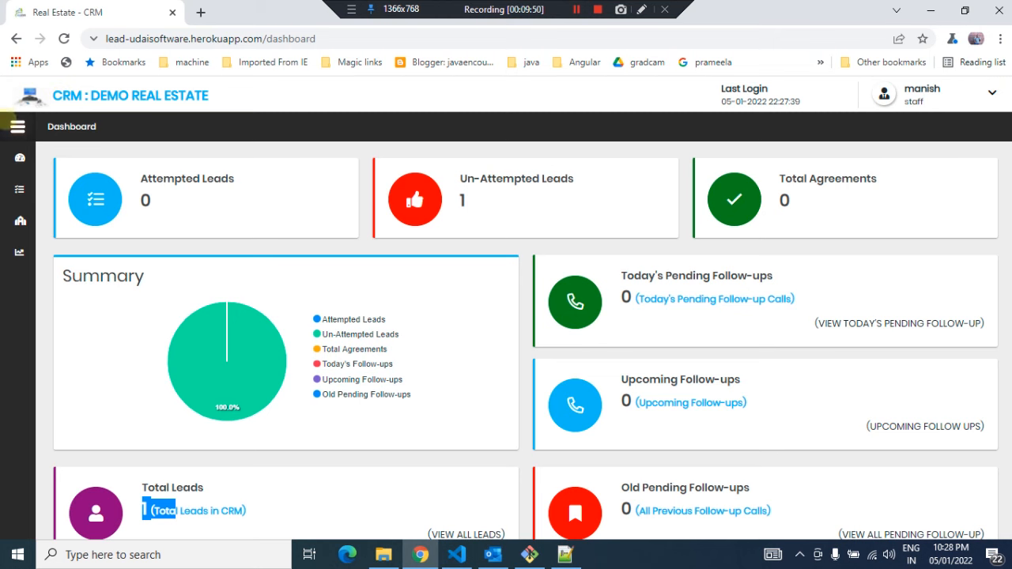
Open Assigned Lead's Calls, review the assigned lead, and view then close its Follow Up Leads dialog
left_click(17, 126)
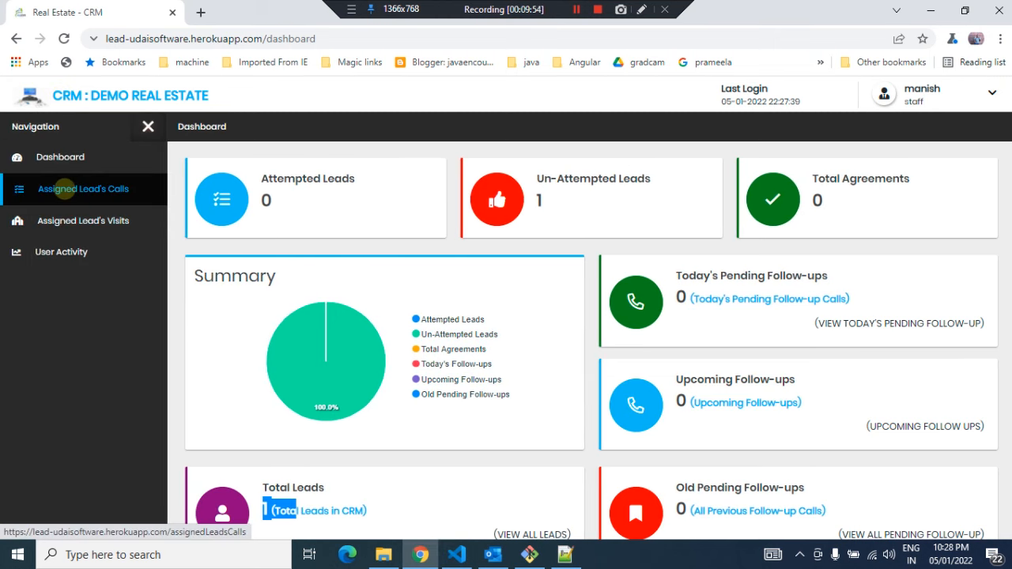
left_click(65, 189)
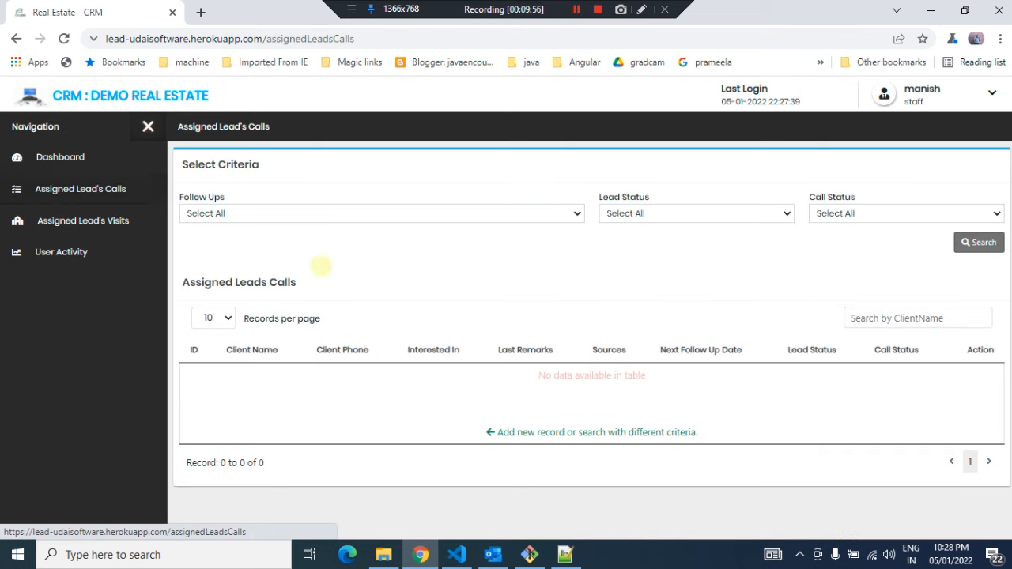
scroll(433, 280, "down", 1)
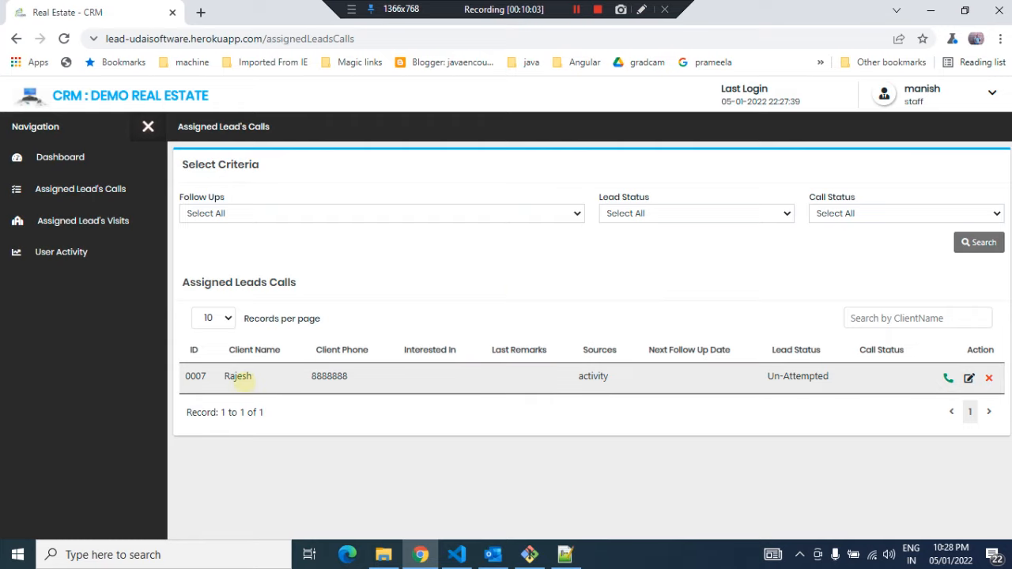
double_click(326, 376)
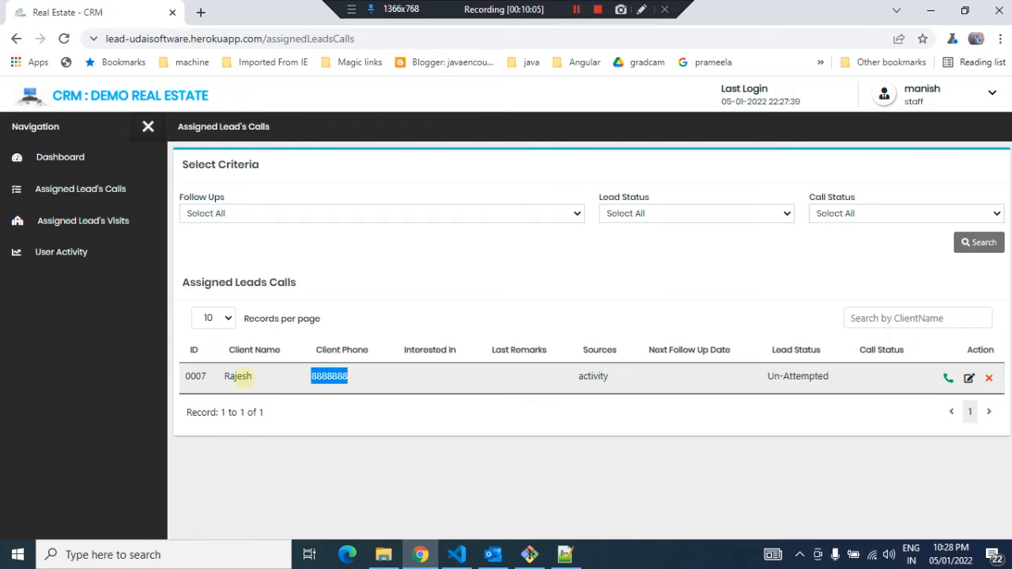
double_click(237, 376)
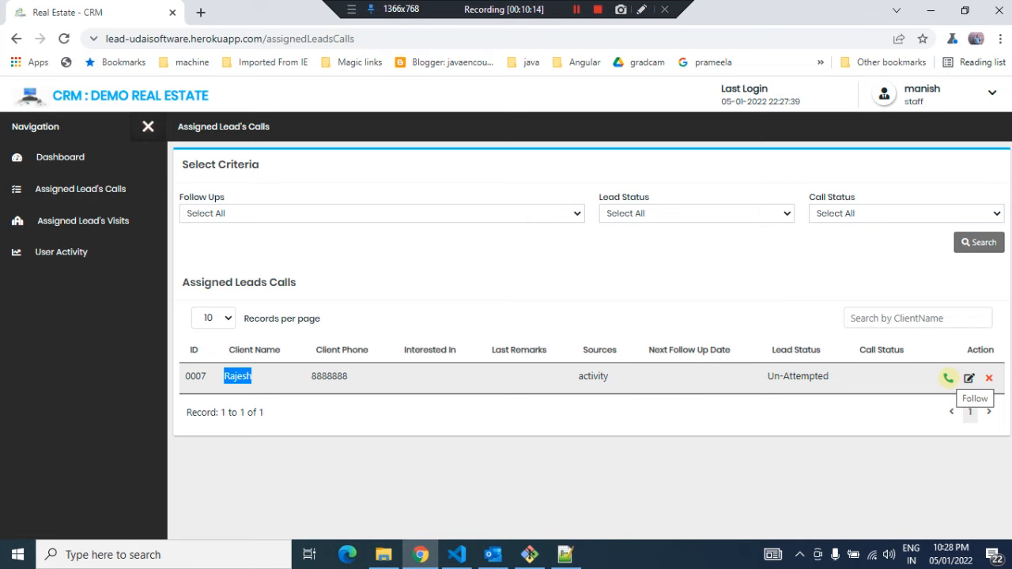
left_click(948, 378)
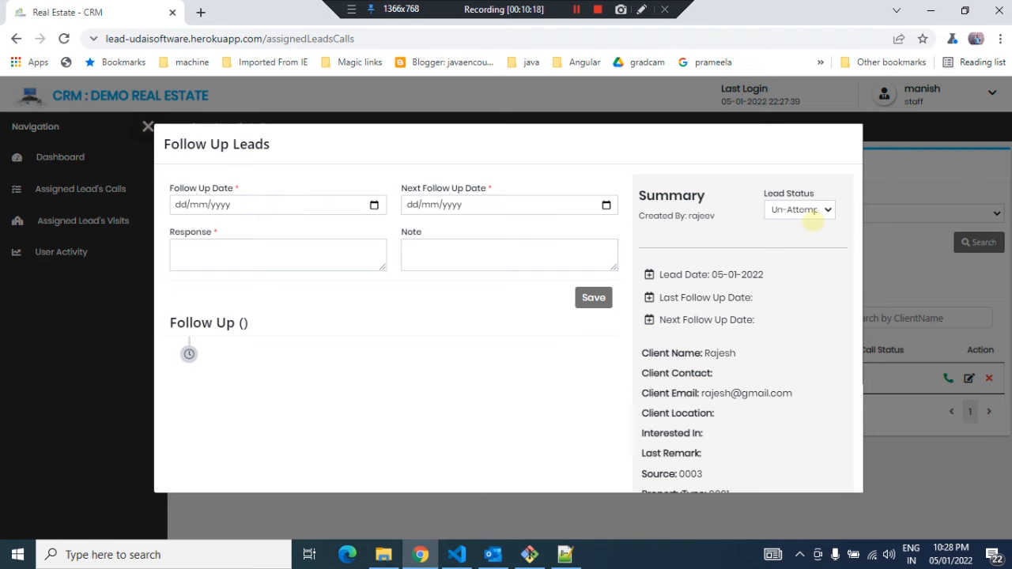
left_click(909, 173)
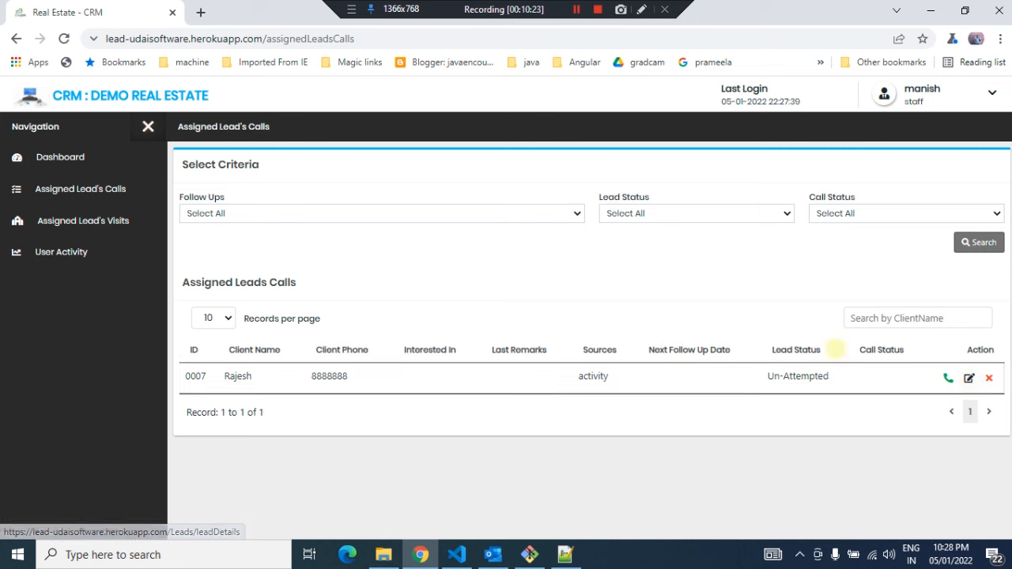
Open the assigned lead for editing, set its Lead Status to Attempted and Interested In to Plots
left_click(969, 378)
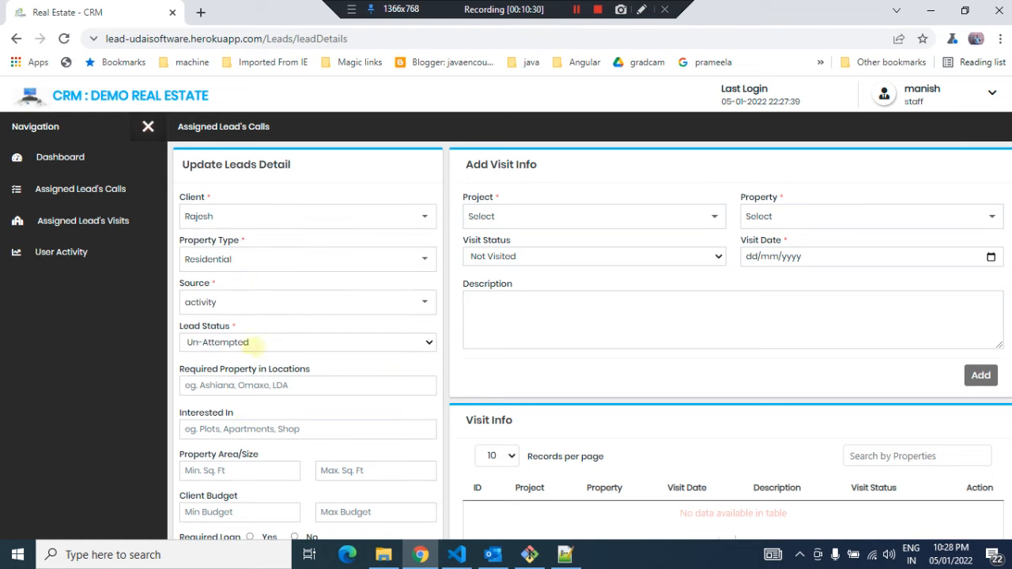
left_click(252, 342)
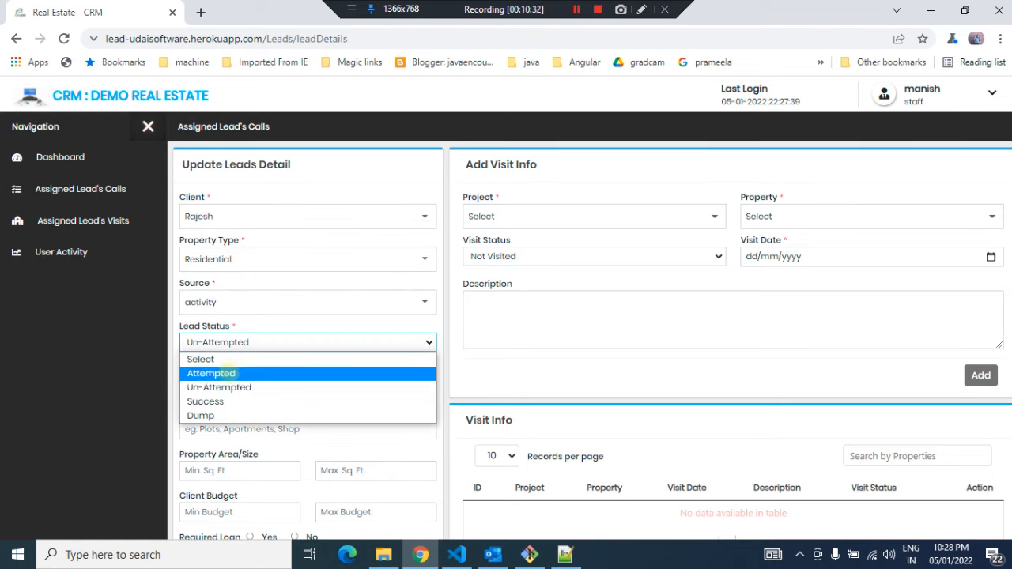
left_click(212, 373)
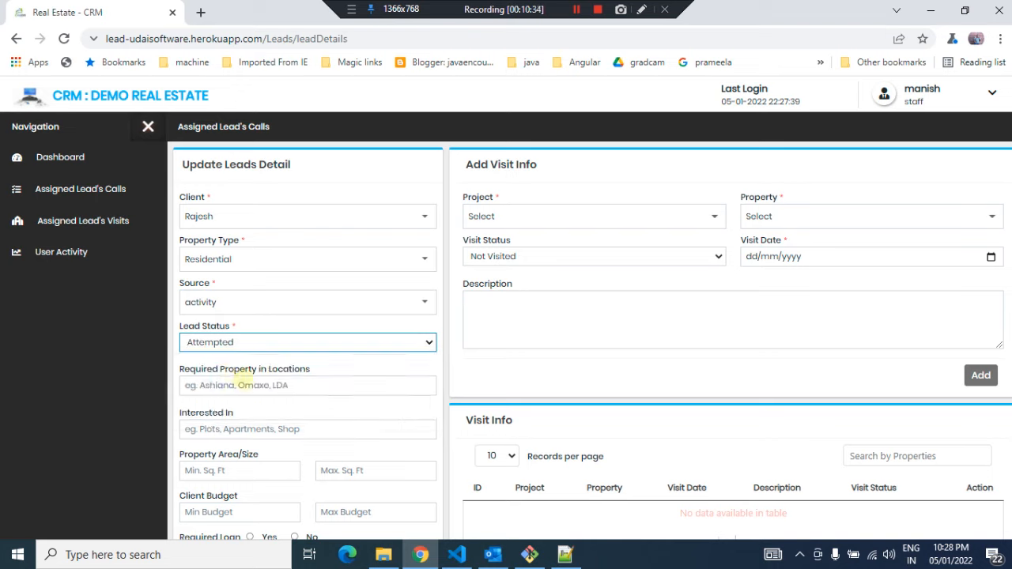
left_click(241, 429)
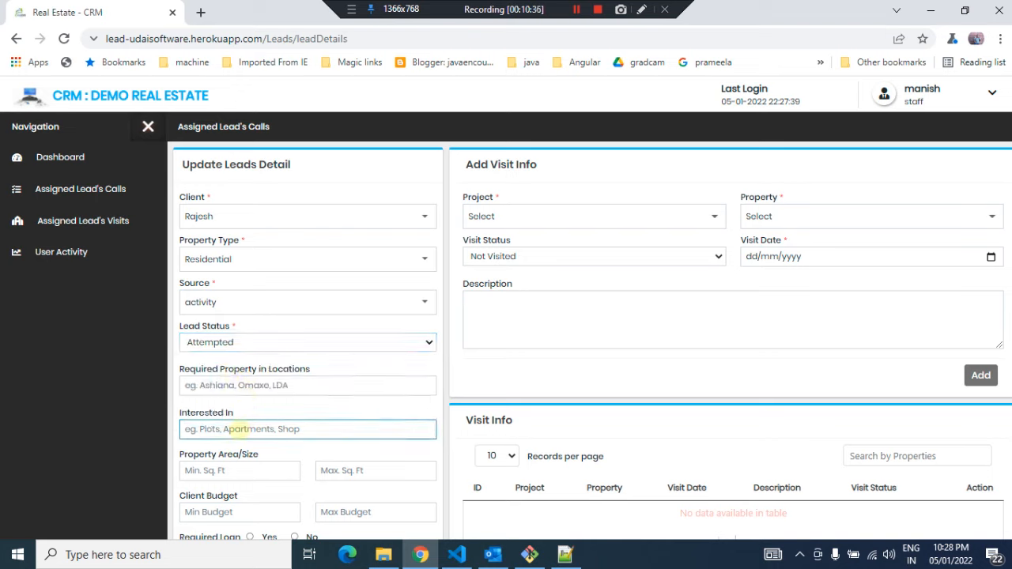
type("Plots")
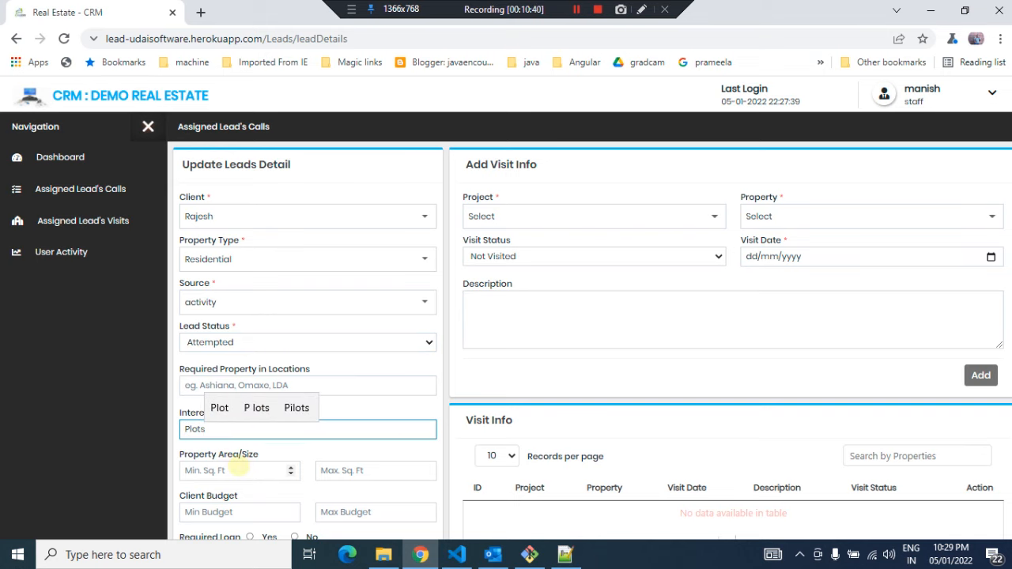
Set the client budget to a minimum of 500000 and a maximum of 700000
scroll(241, 469, "down", 3)
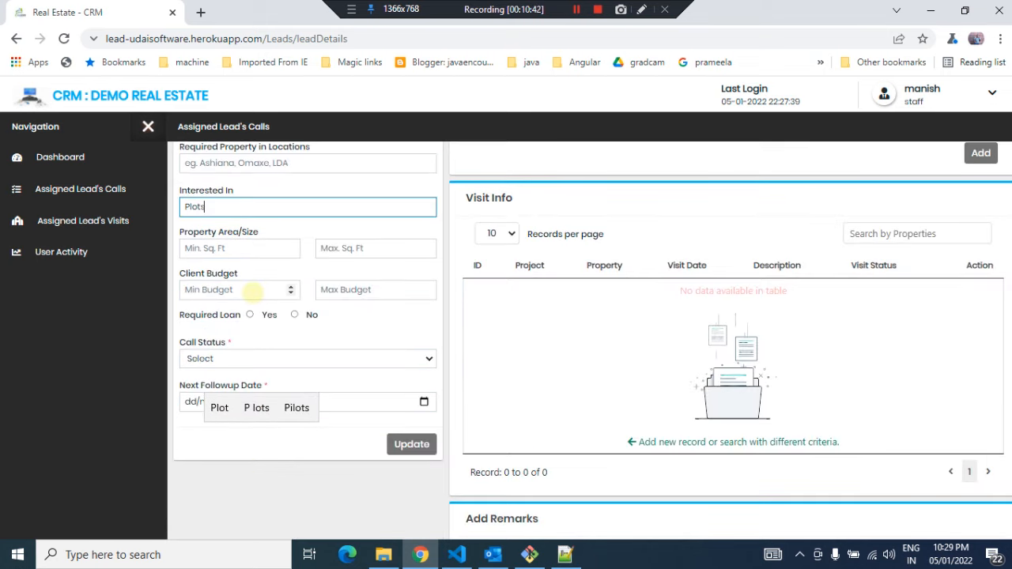
left_click(250, 293)
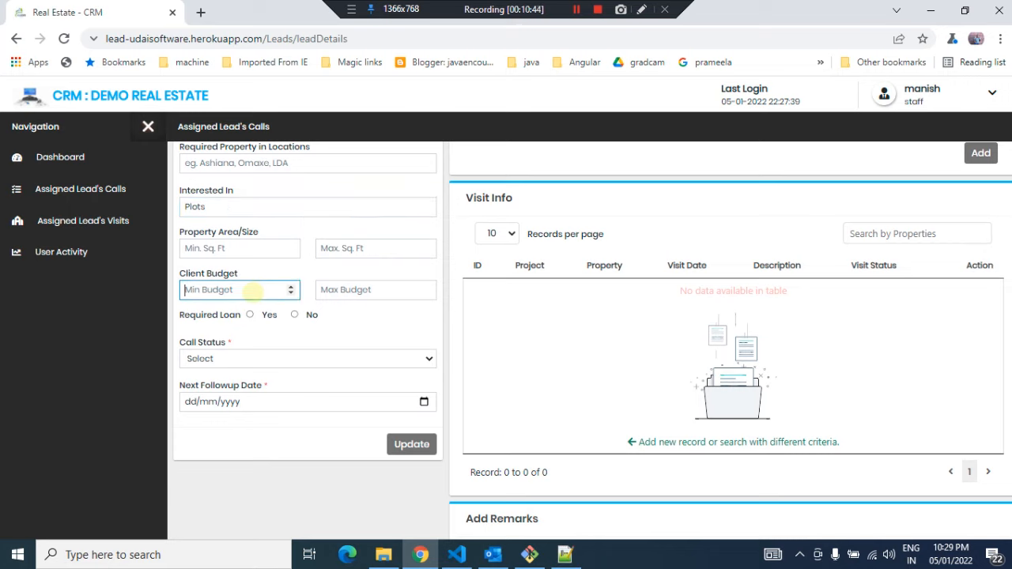
type("500000")
key("Tab")
type("70")
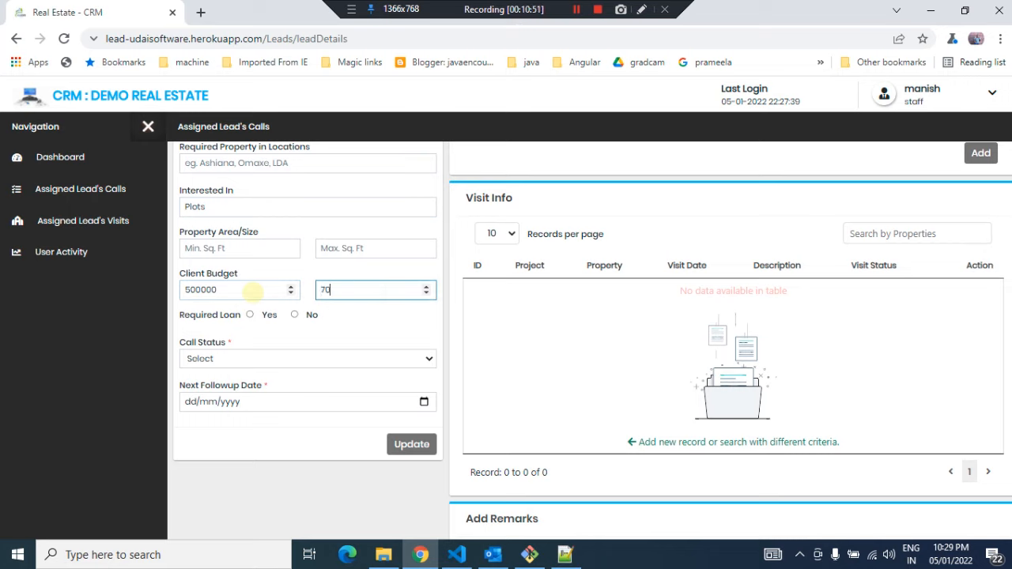
type("0000")
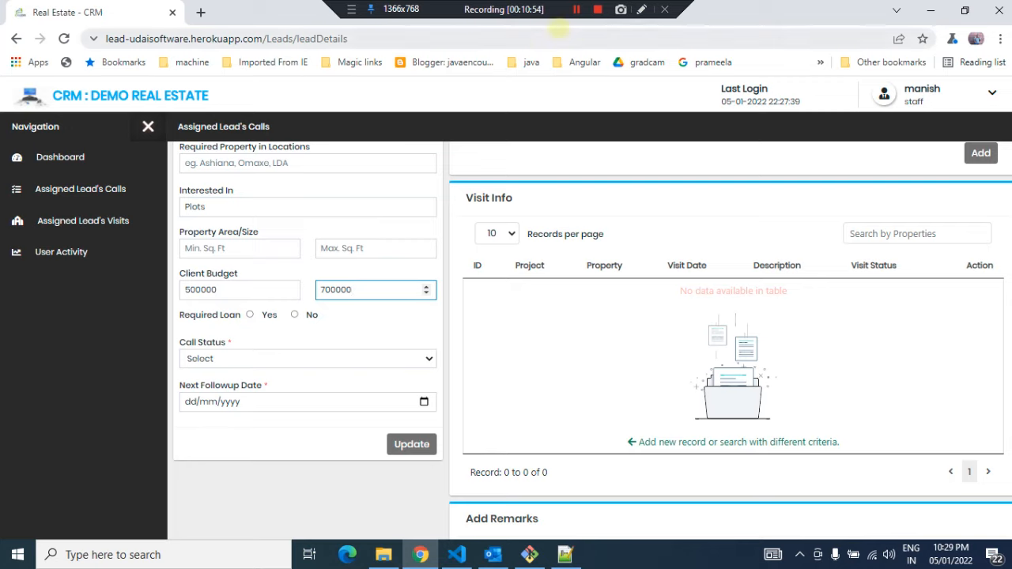
Set Required Loan to No and Call Status to Contacted
left_click(576, 9)
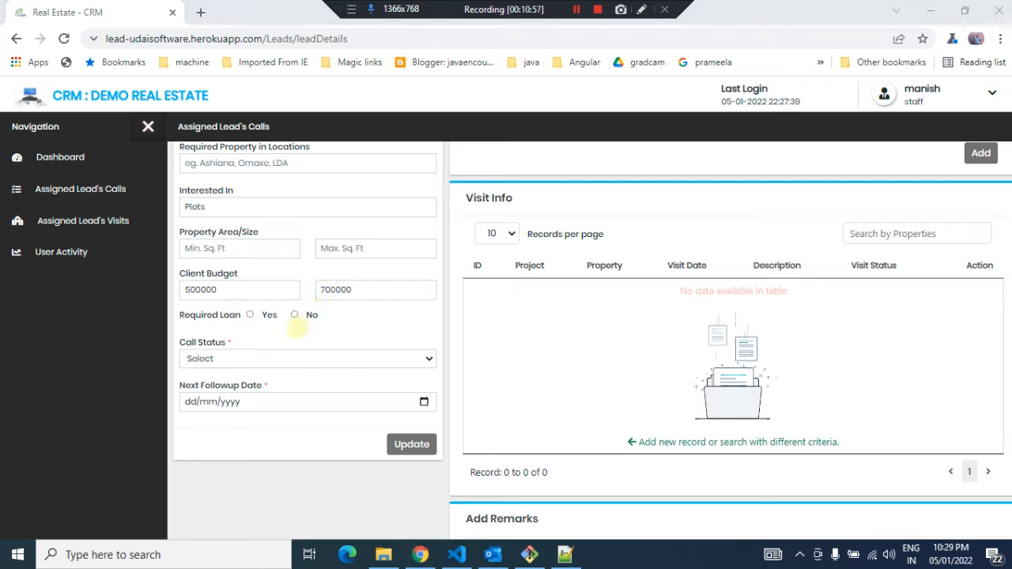
left_click(294, 315)
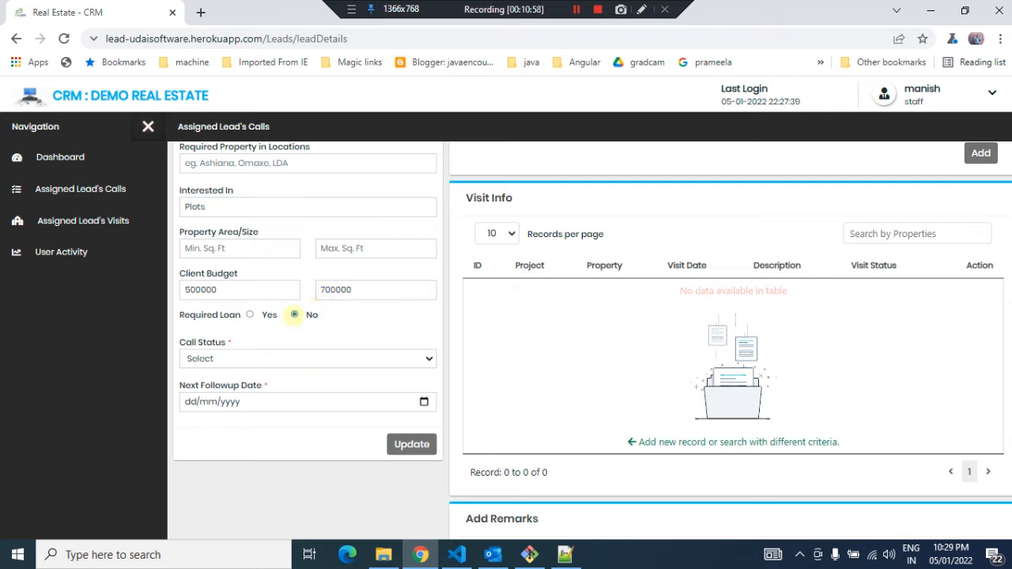
left_click(259, 360)
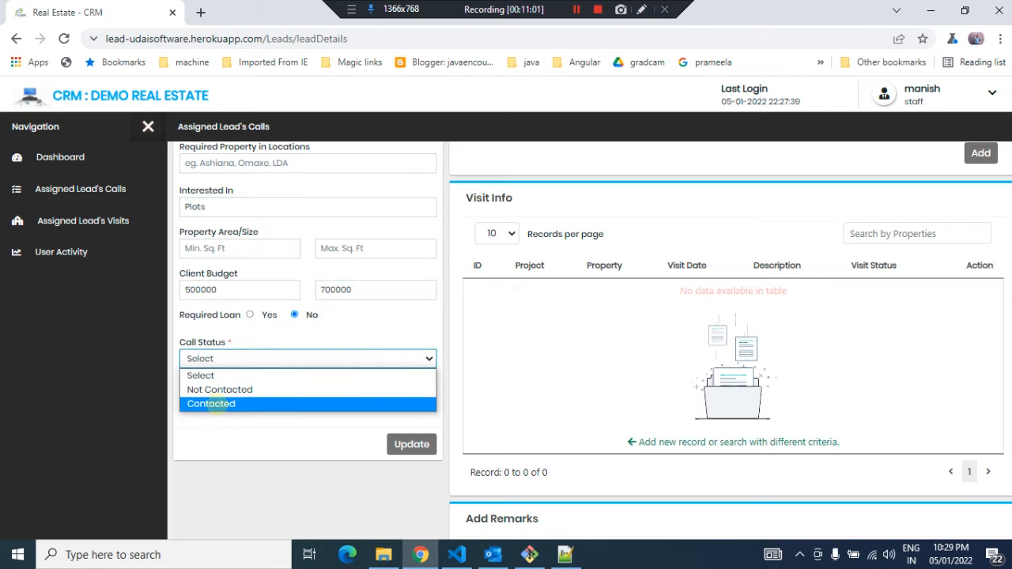
left_click(212, 404)
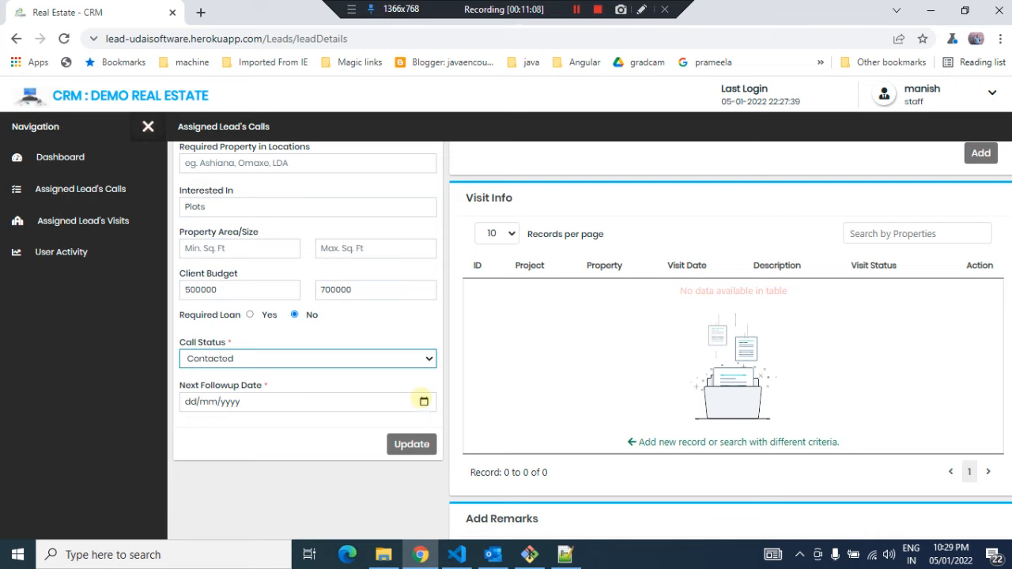
Set the Next Followup Date to 06/01/2022 and update the assigned lead
left_click(424, 401)
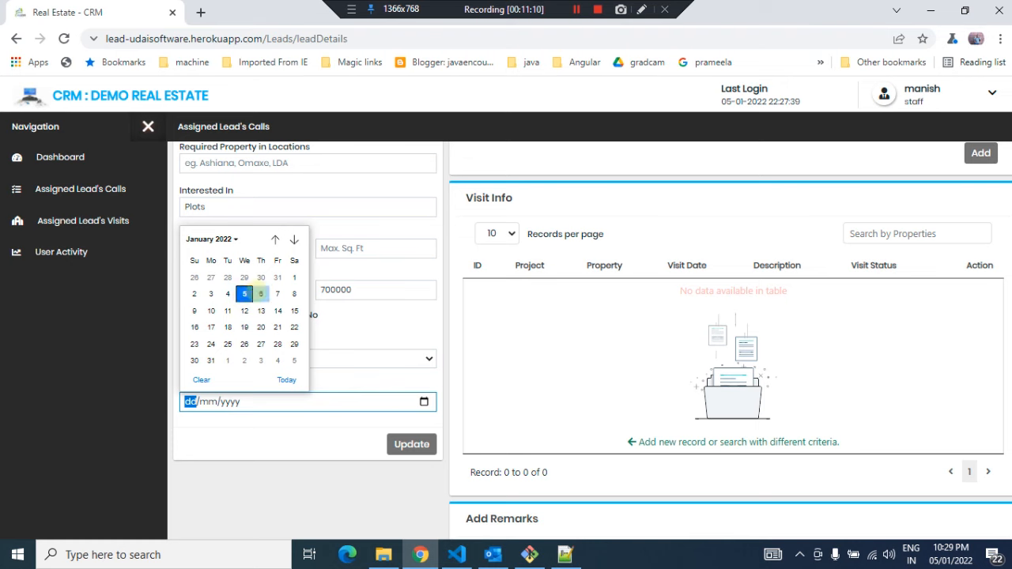
left_click(261, 293)
scroll(544, 382, "up", 4)
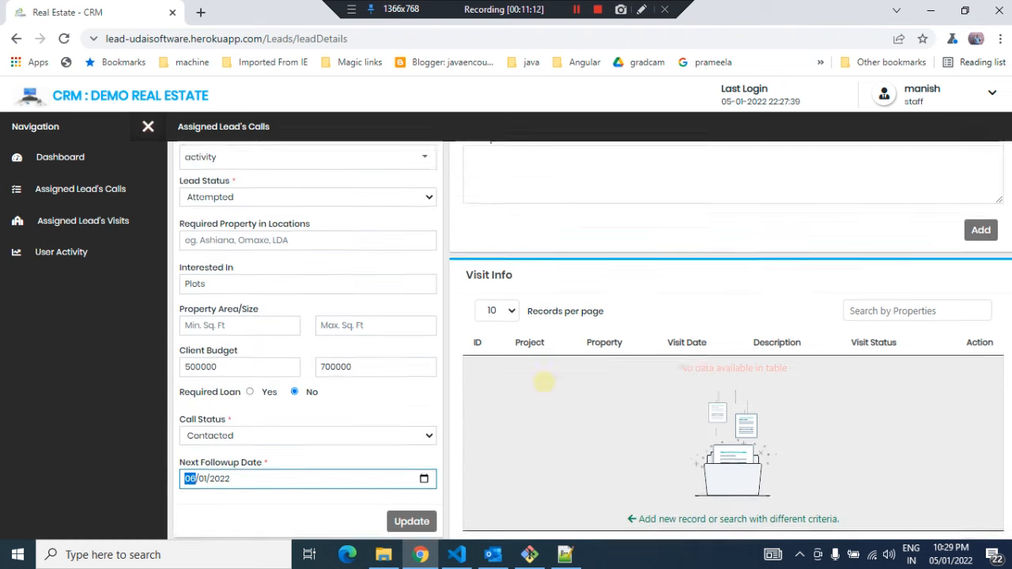
scroll(544, 382, "down", 6)
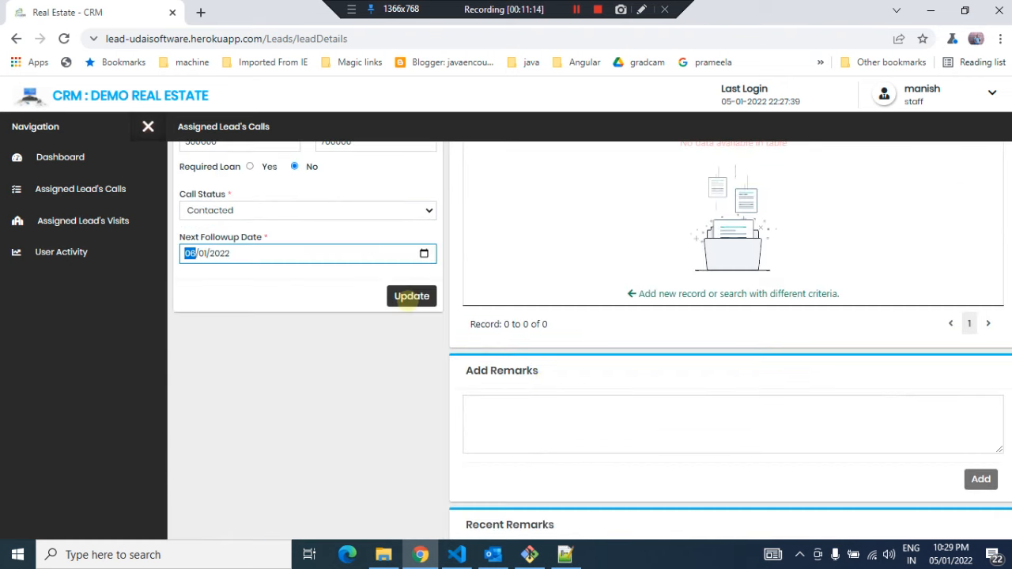
left_click(410, 296)
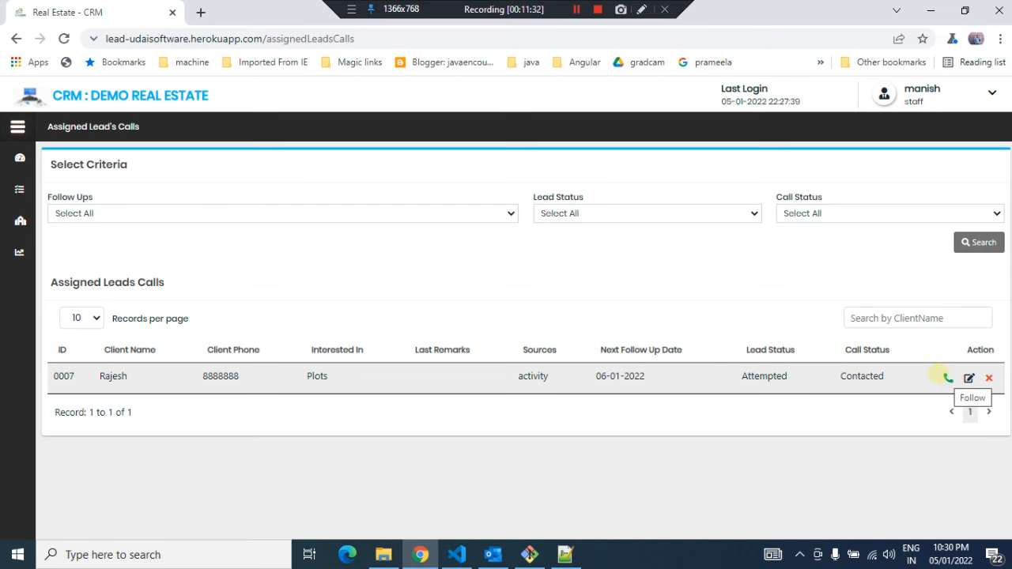
Open the lead's Follow Up Leads dialog and set the Follow Up Date to 05/01/2022
left_click(948, 377)
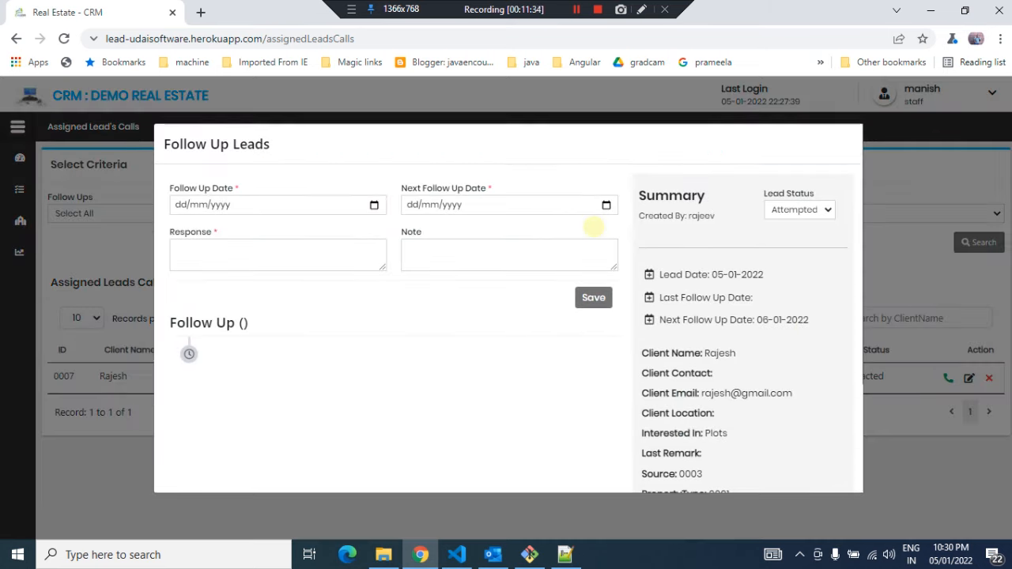
left_click(373, 206)
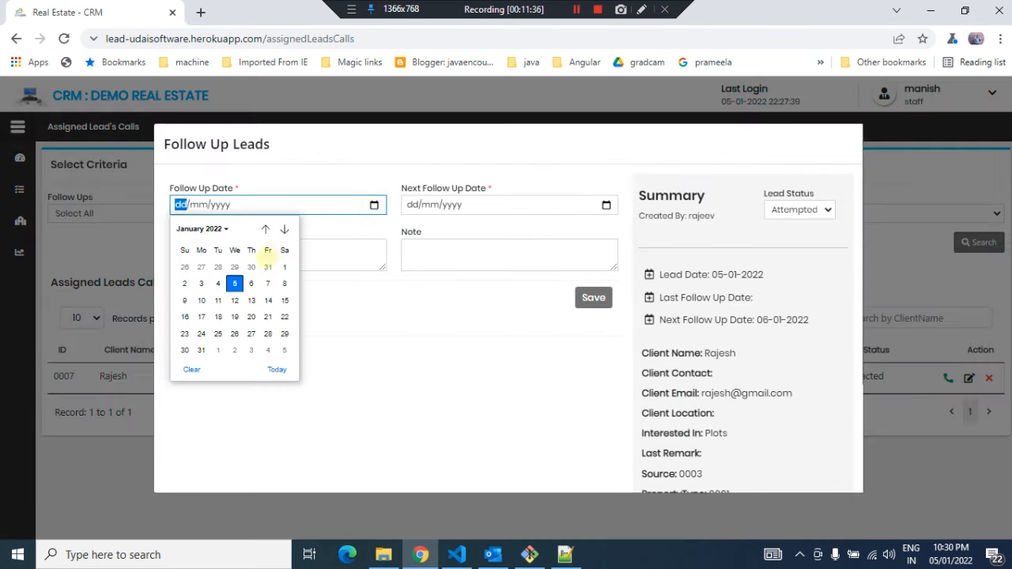
left_click(235, 283)
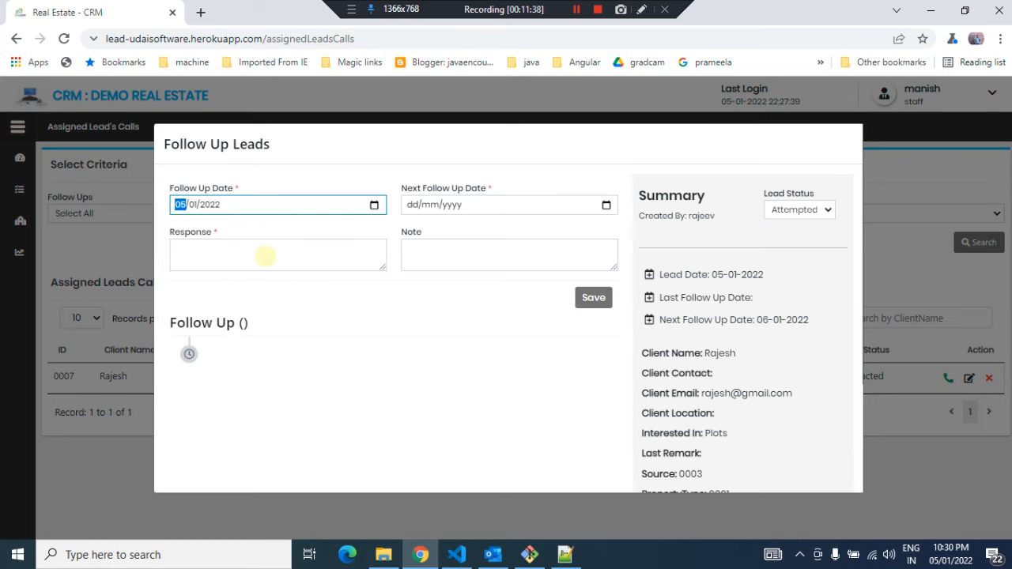
Enter the response 'location is very far from delhi and orice is too high. He wants some kind negotiations'
left_click(266, 255)
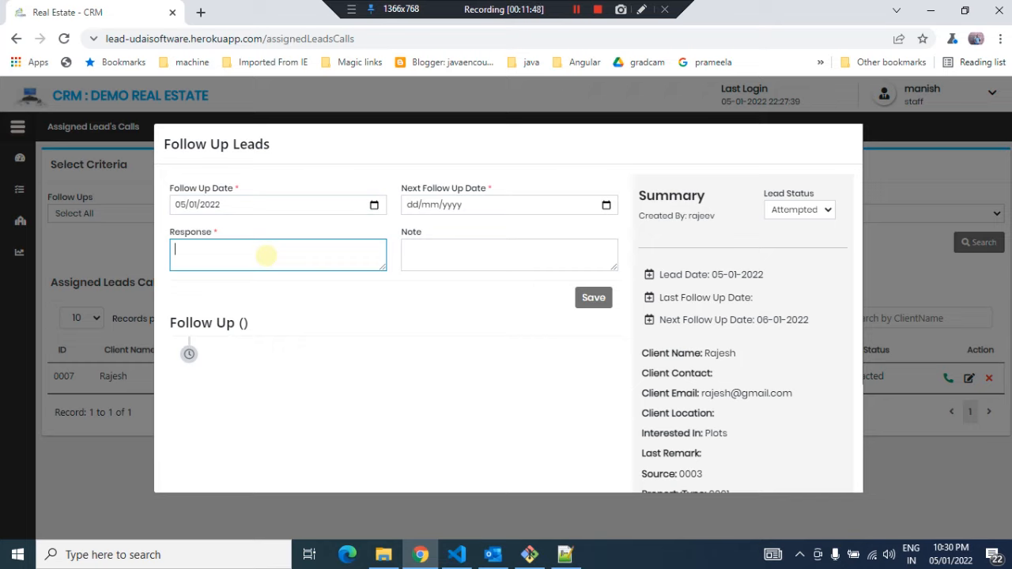
type("locat")
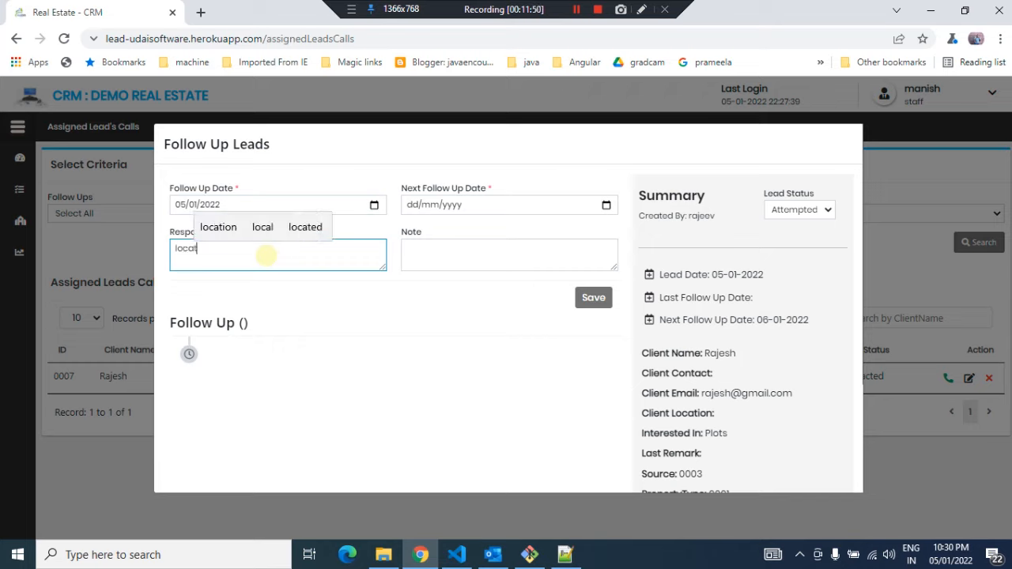
type("ion is v")
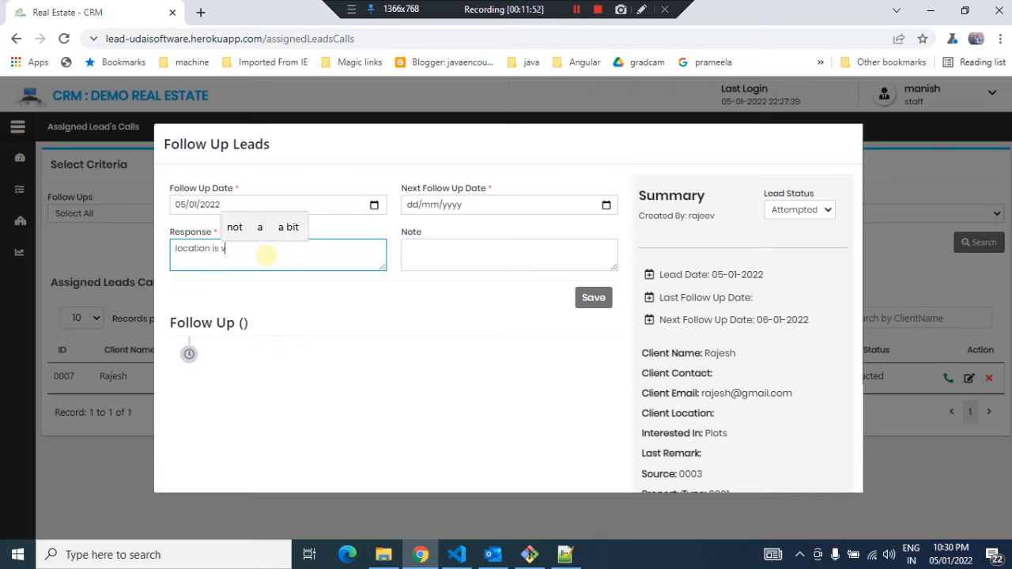
type("ery iar f")
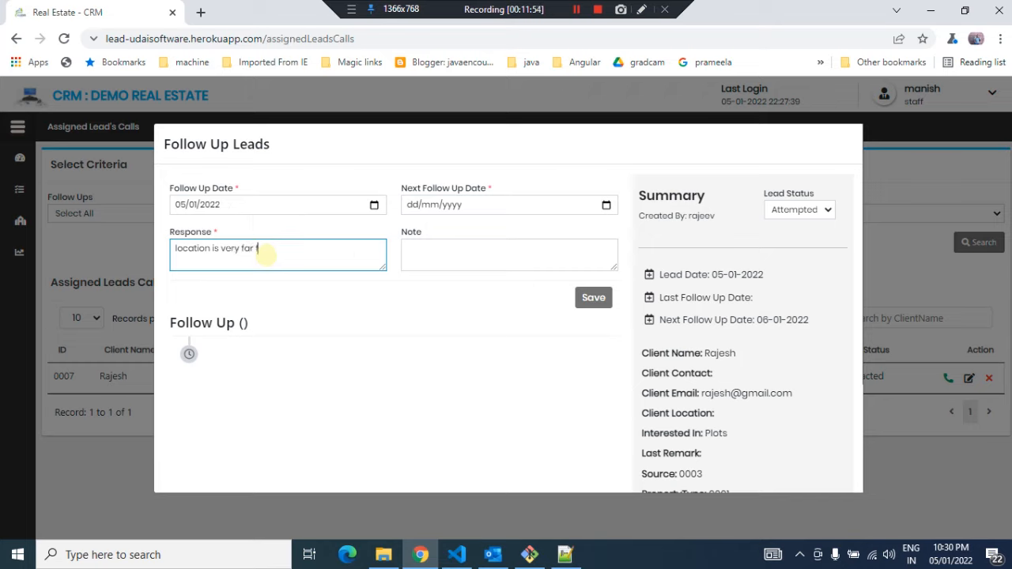
type("rom delhi and orice is too h")
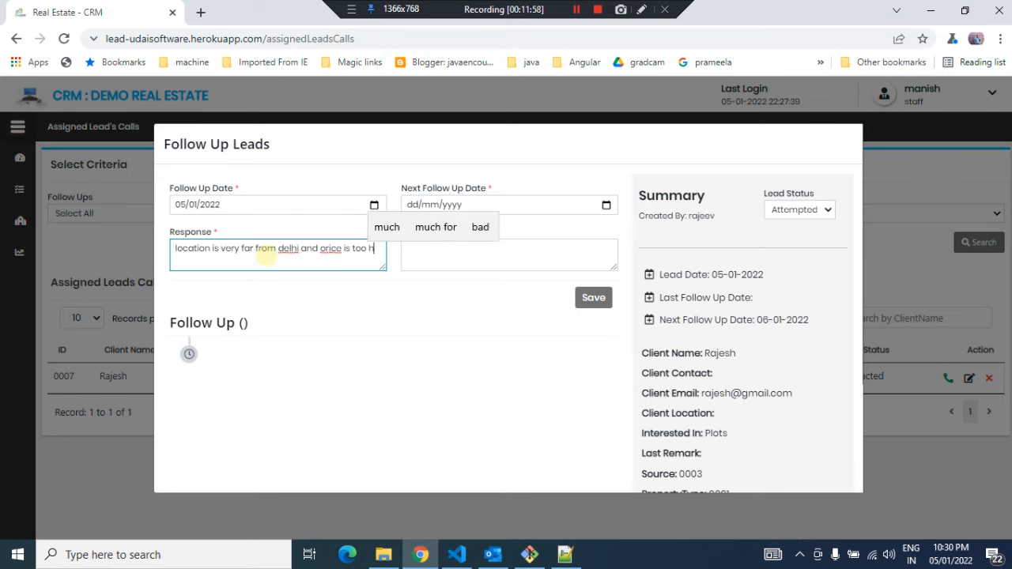
type("igh. He")
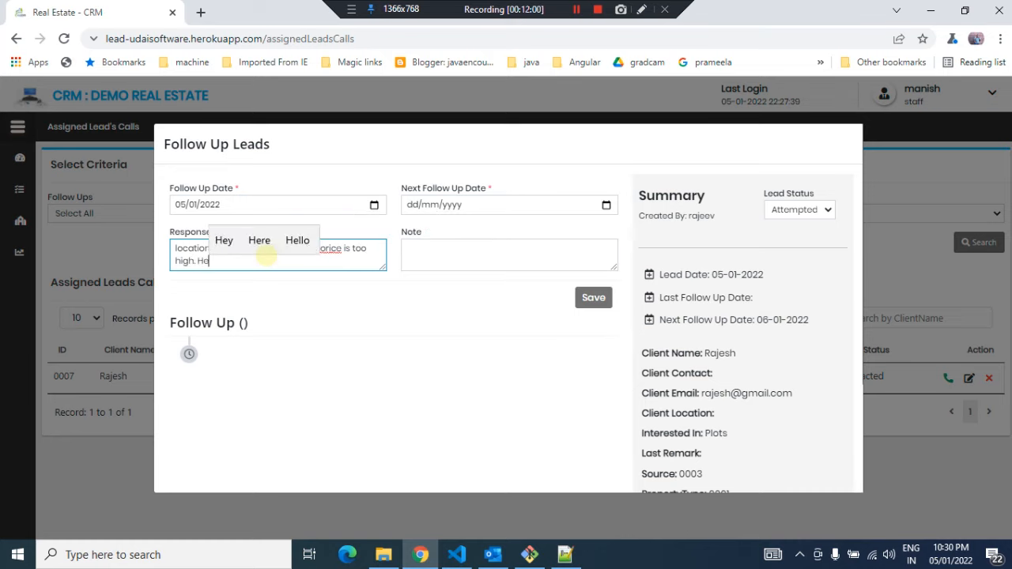
type(" want")
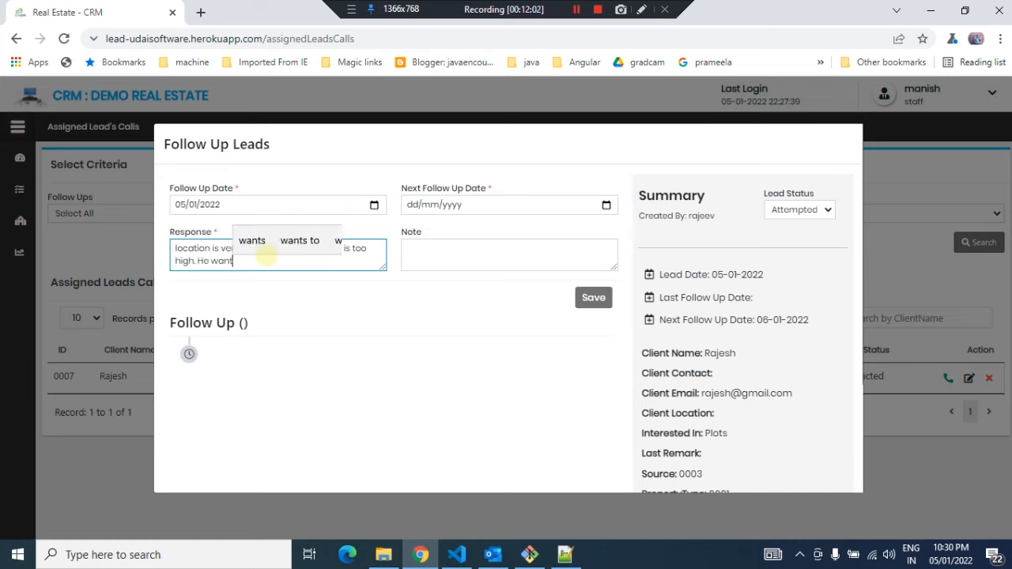
type("s some kin")
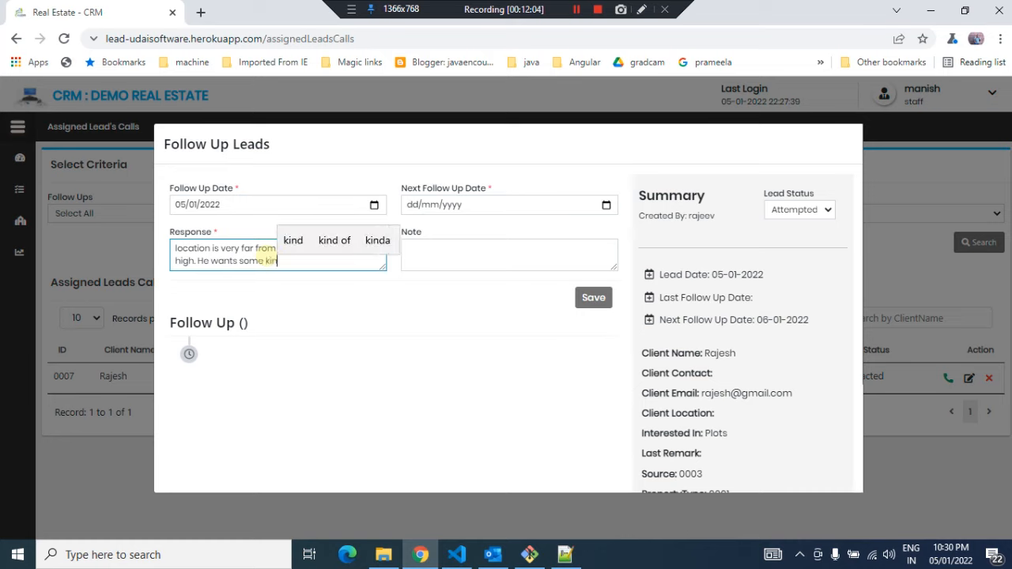
type("d negotations")
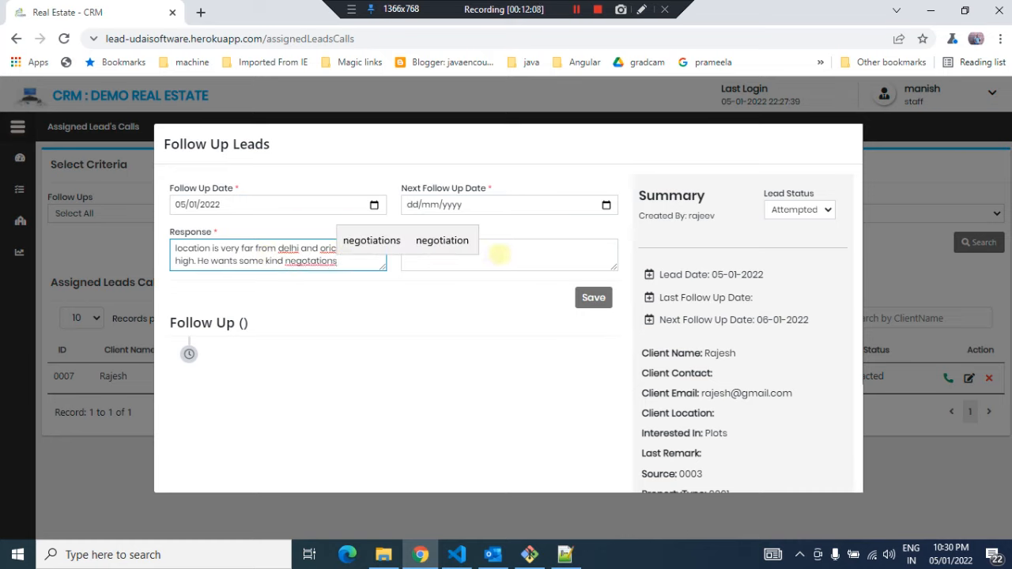
right_click(308, 259)
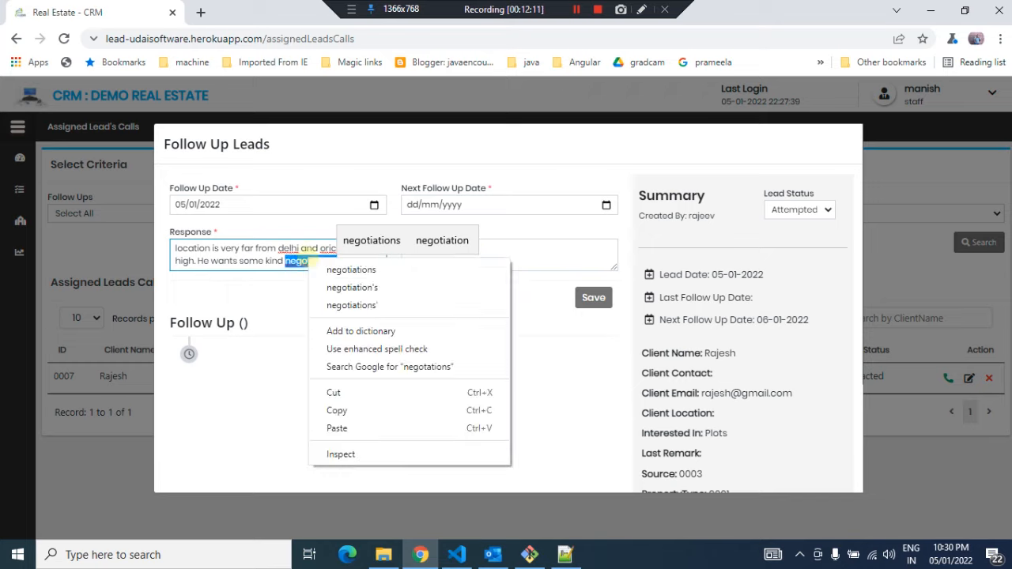
left_click(340, 268)
Insert a 'p' into the word 'orice' in the response
left_click(512, 261)
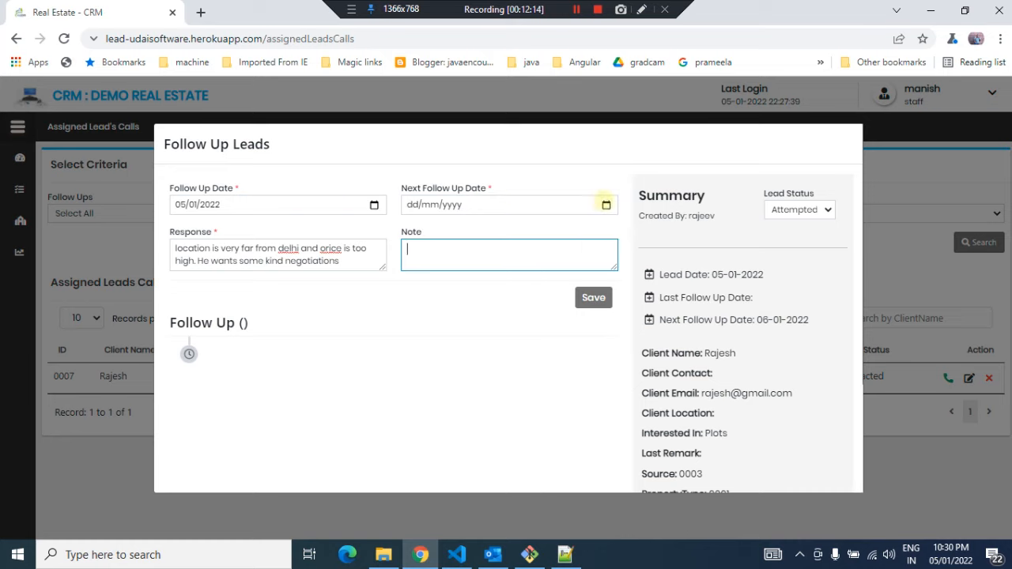
left_click(354, 260)
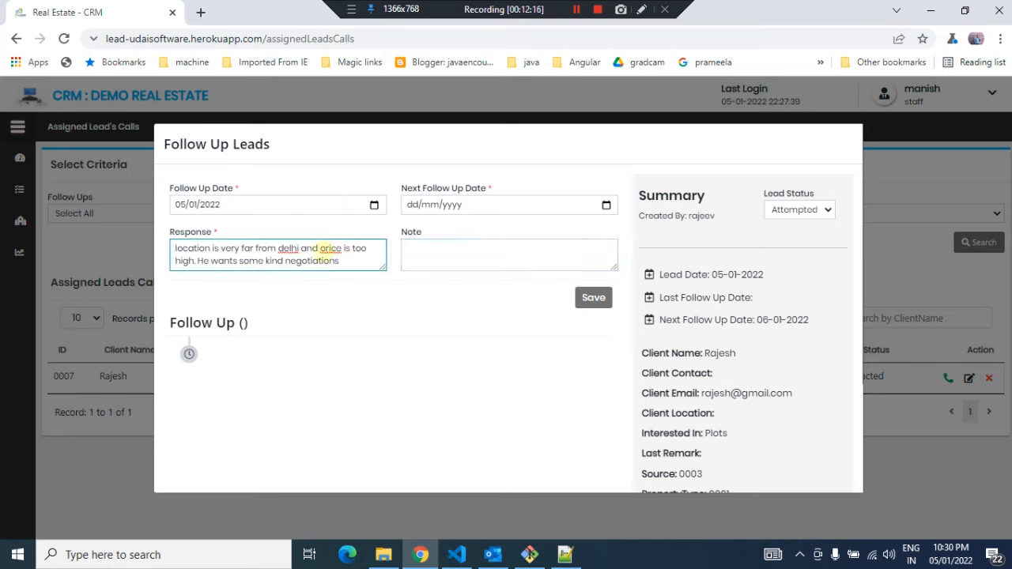
type("p")
Set the Next Follow Up Date to 06/01/2022
left_click(605, 205)
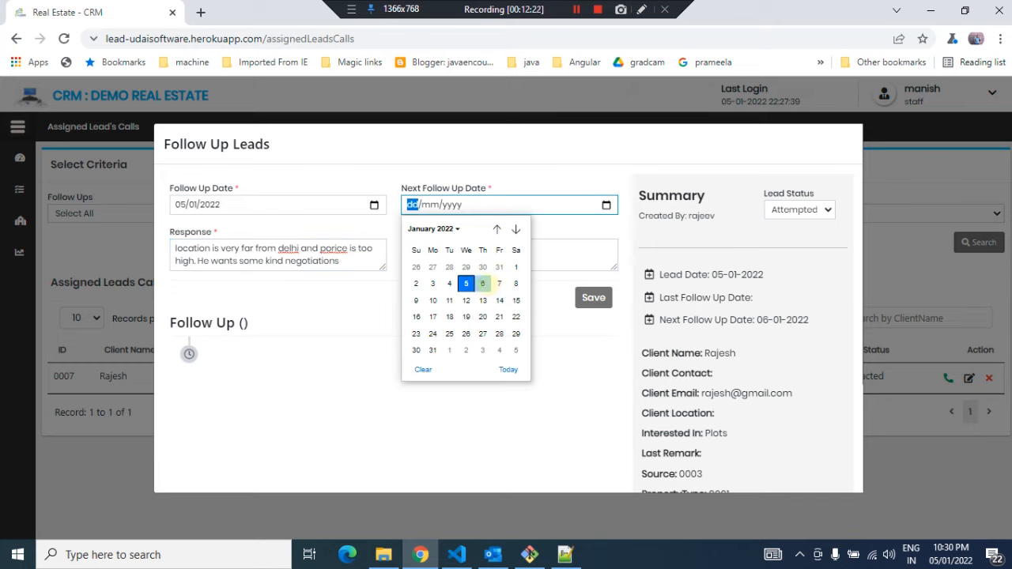
left_click(482, 283)
left_click(449, 250)
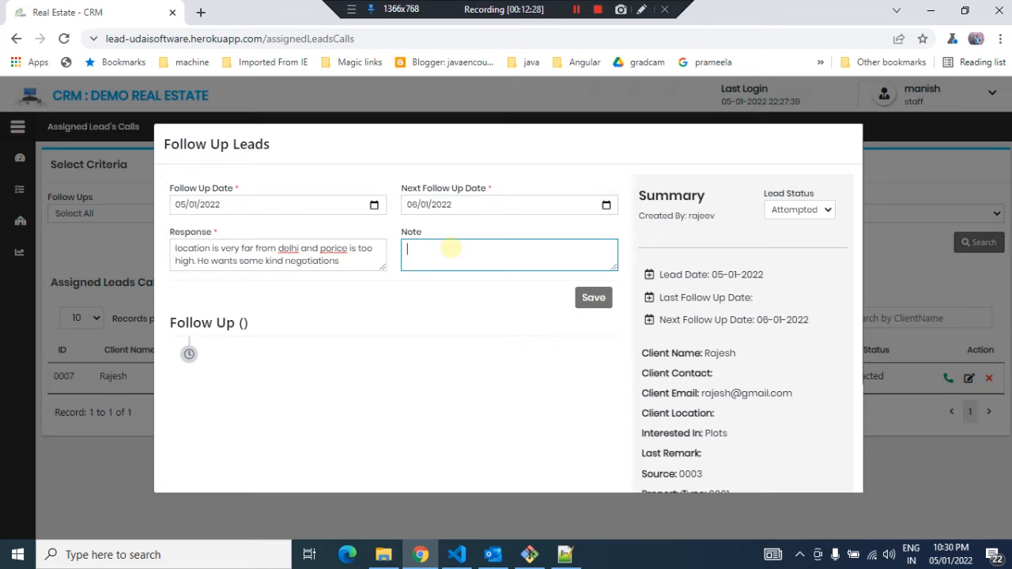
Add the note 'price negotiation' and save the follow-up
type("price nego")
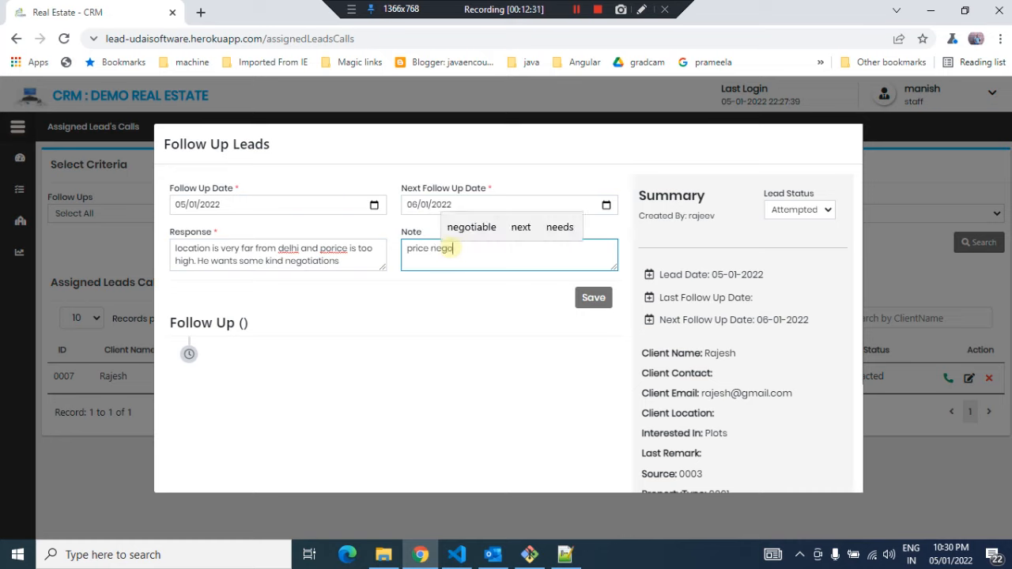
type("tiation")
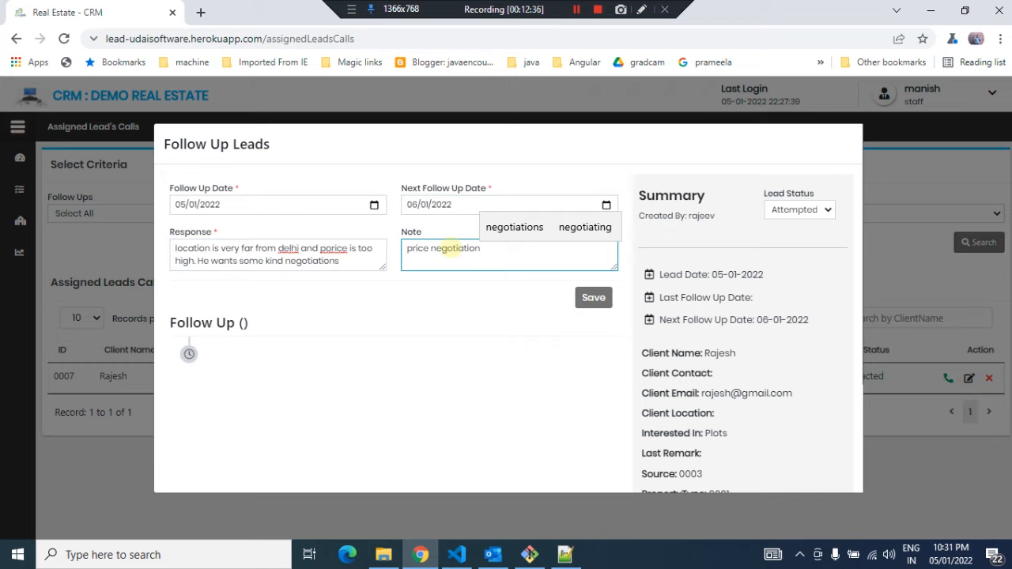
left_click(537, 301)
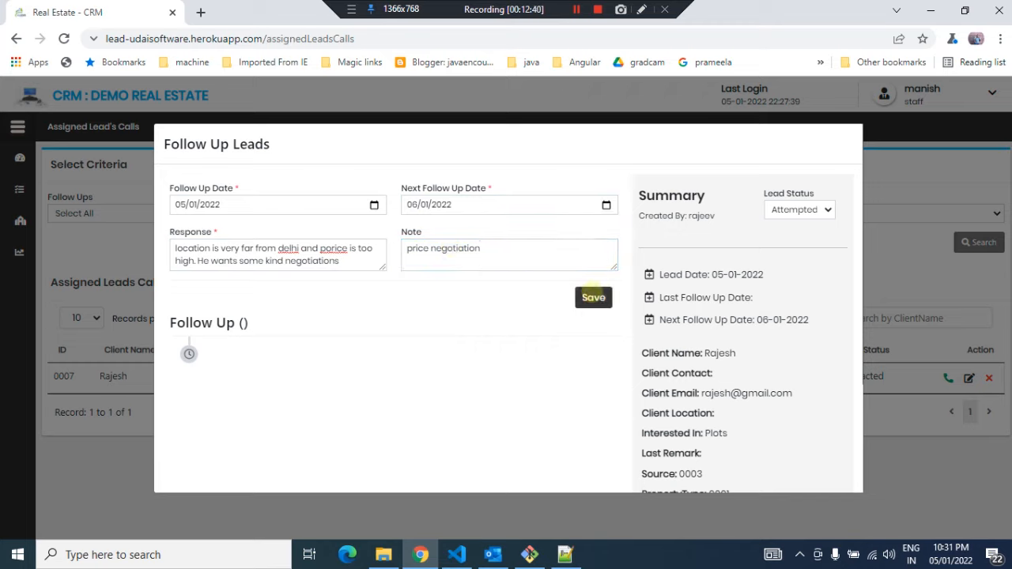
left_click(594, 296)
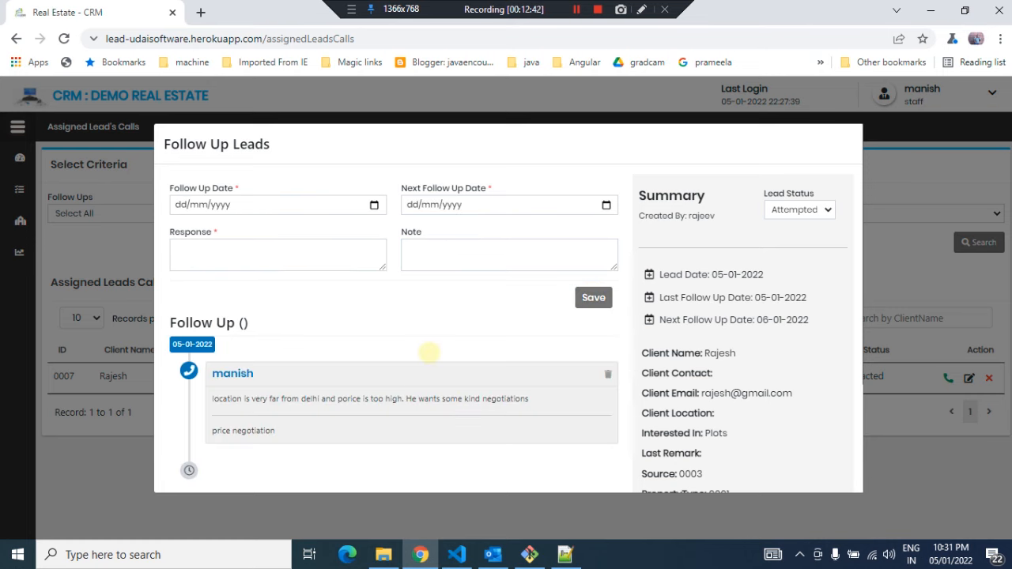
Review the saved follow-up entry and the lead summary, then close the Follow Up Leads dialog
scroll(430, 350, "down", 2)
scroll(430, 350, "up", 2)
scroll(428, 354, "down", 1)
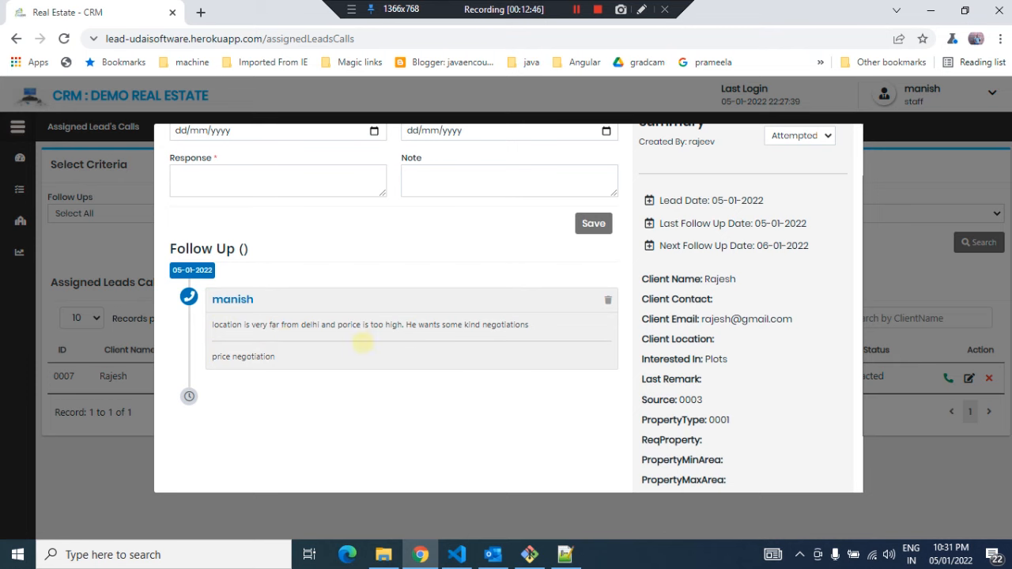
left_click(883, 191)
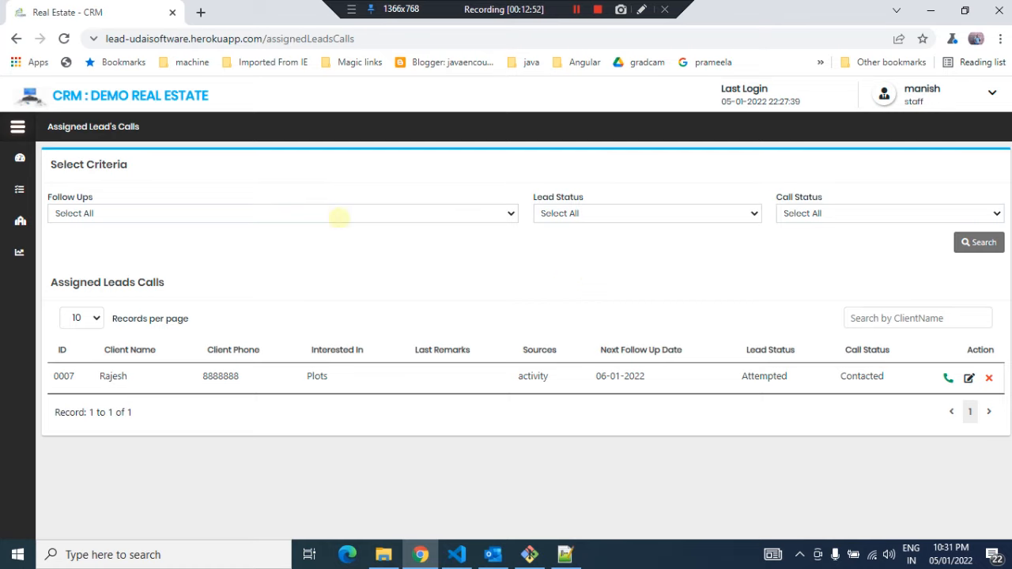
Go to the Dashboard and scroll through its lead and follow-up summaries
left_click(576, 9)
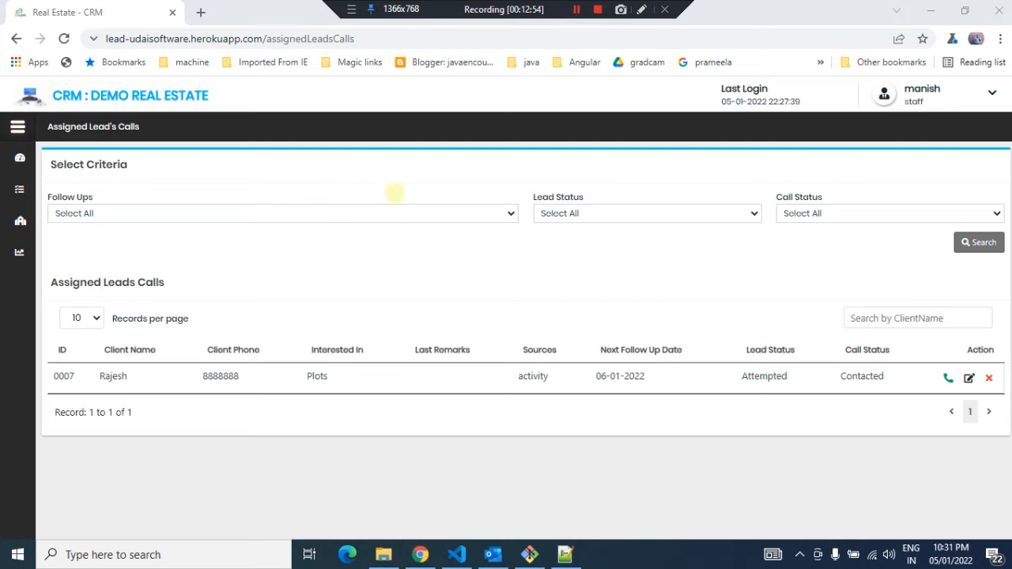
left_click(18, 127)
left_click(20, 155)
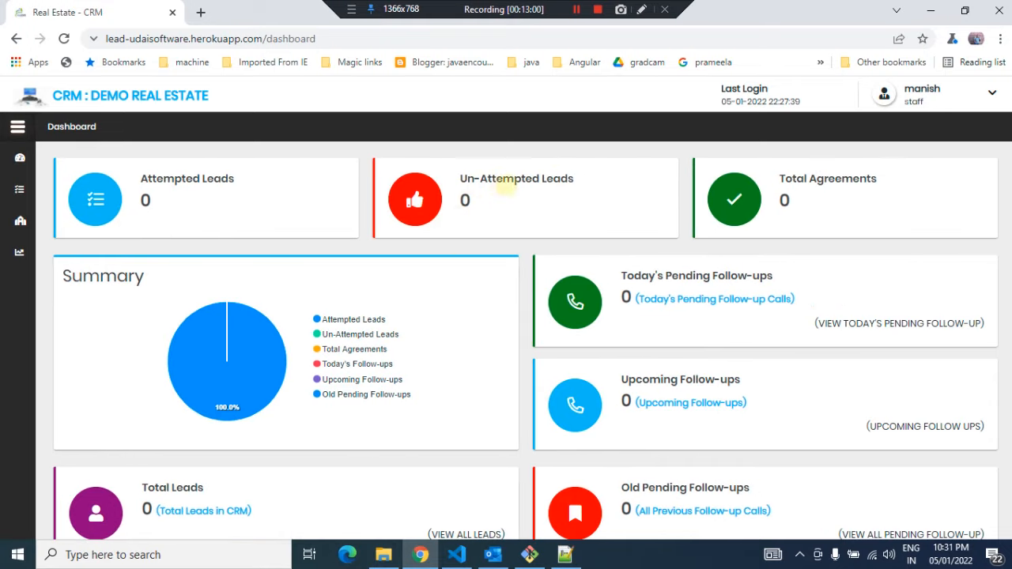
scroll(494, 283, "down", 1)
scroll(495, 283, "down", 1)
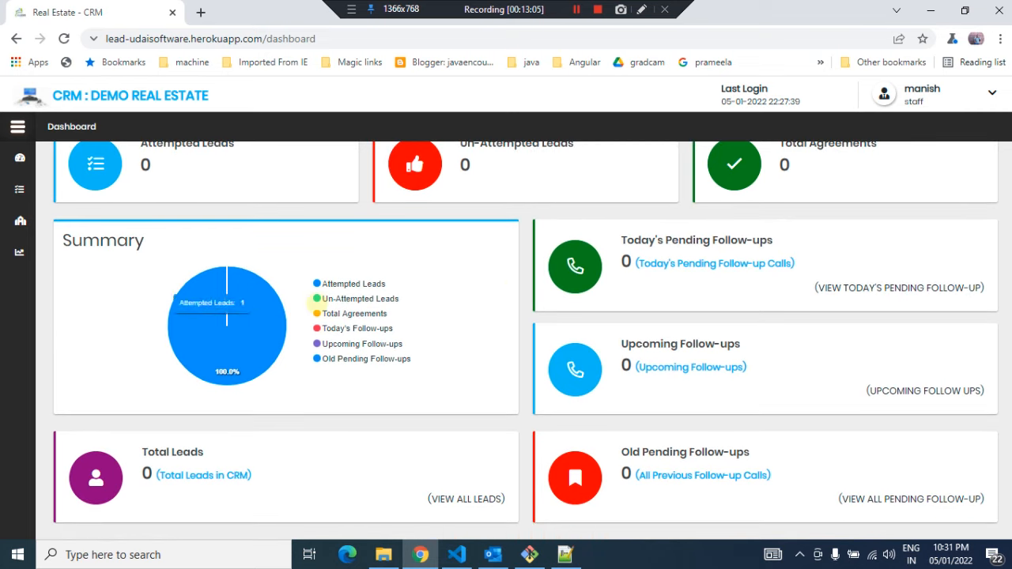
scroll(312, 304, "up", 1)
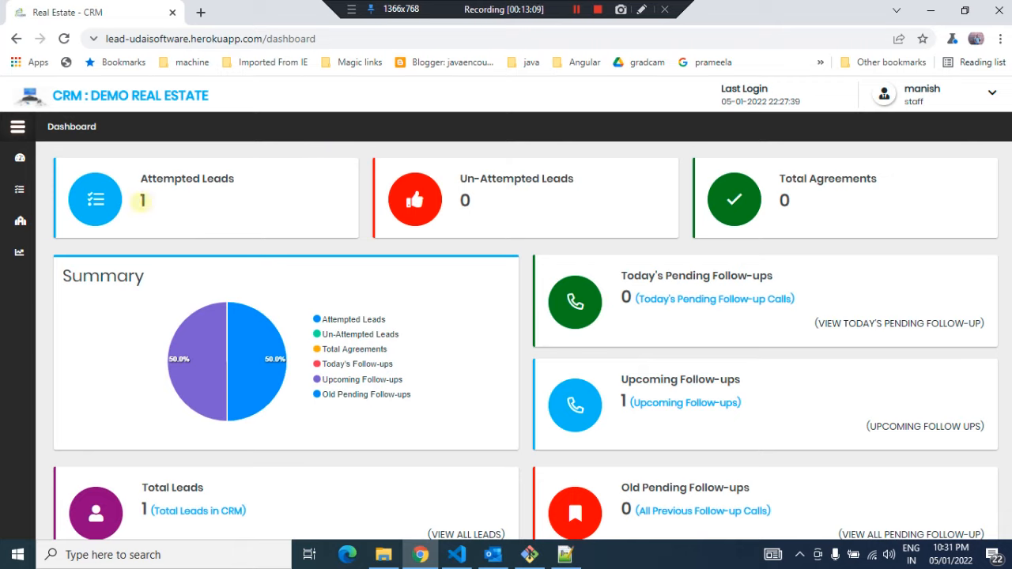
Open the upcoming follow-ups from the dashboard and view the lead's follow-up history
double_click(142, 199)
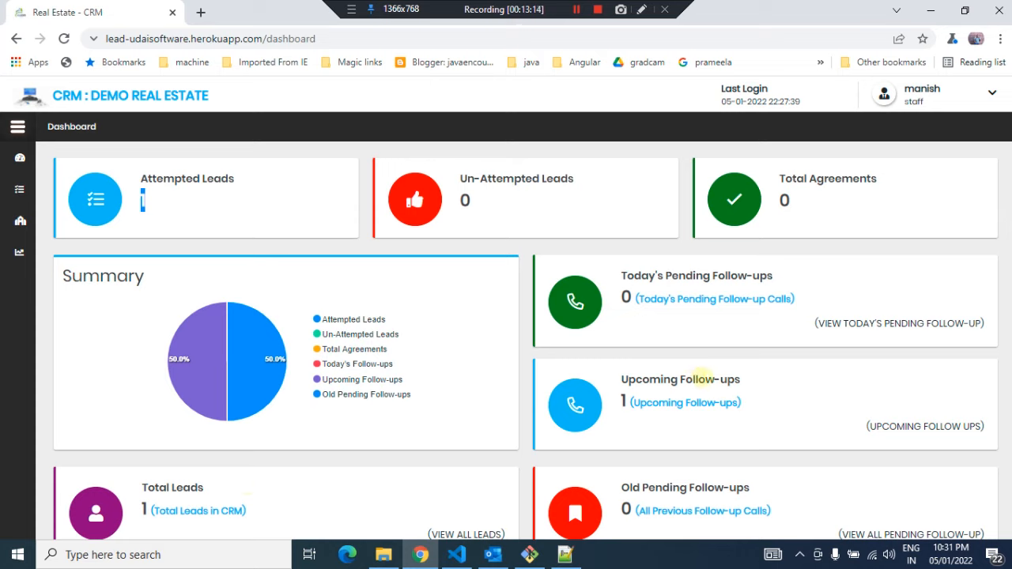
left_click_drag(741, 380, 619, 381)
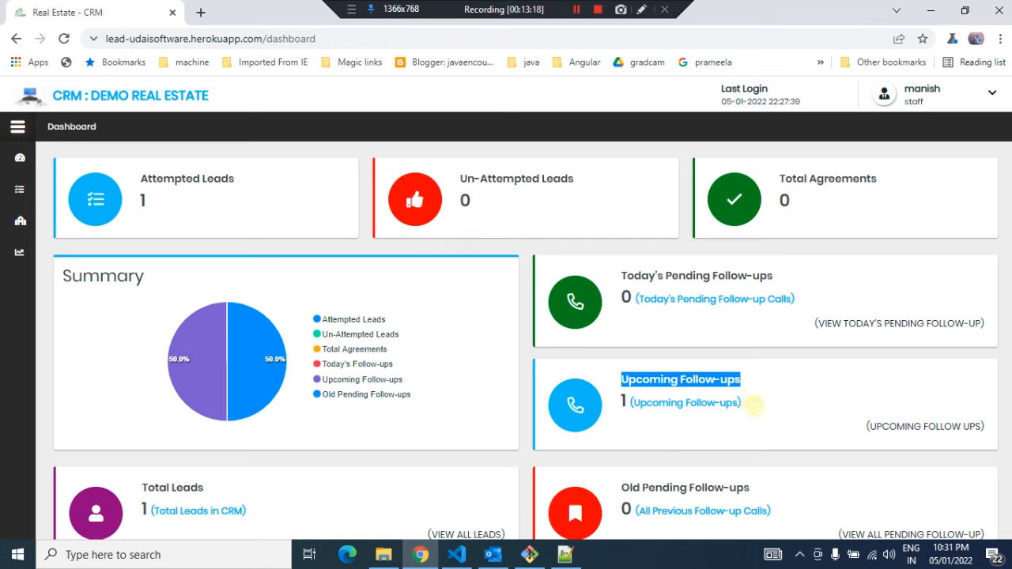
left_click_drag(753, 405, 613, 378)
left_click(808, 384)
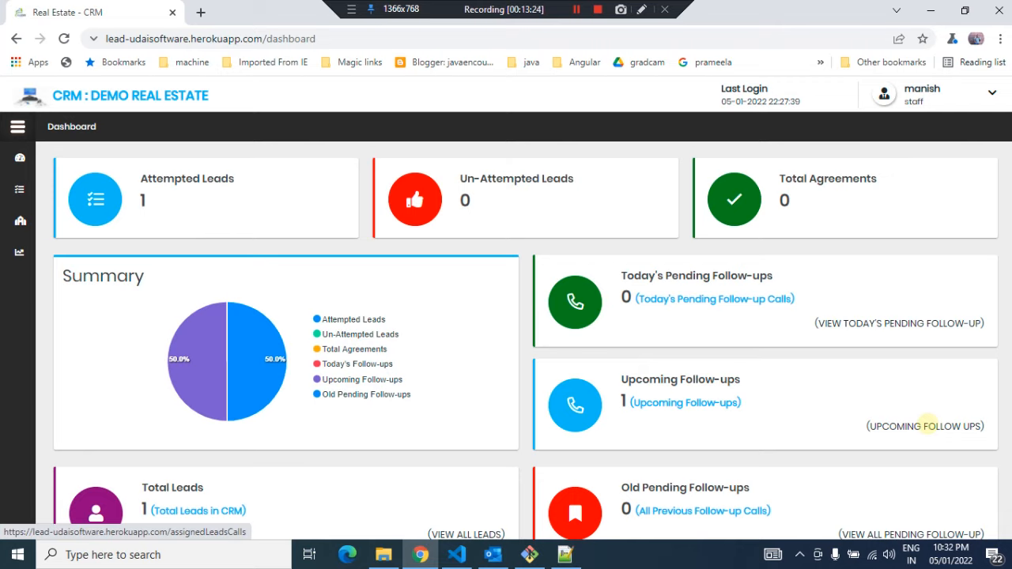
left_click(929, 425)
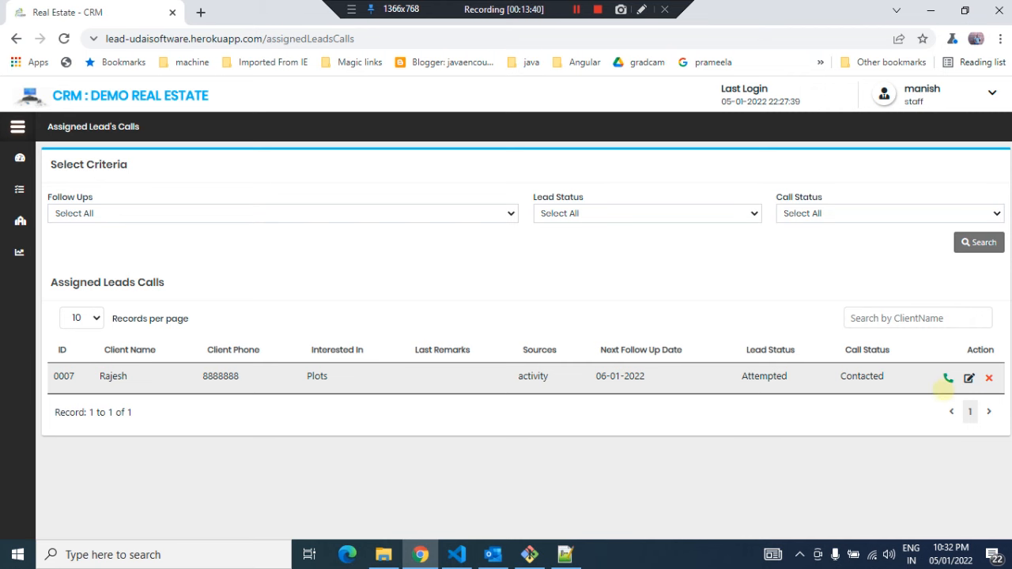
left_click(948, 377)
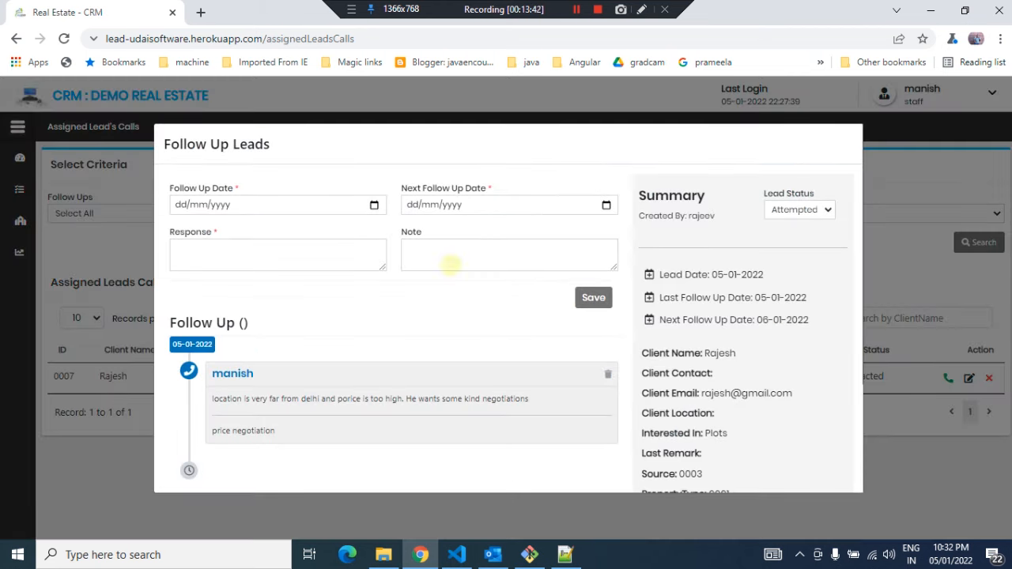
Set the follow-up date to 06/01/2022 and enter the response 'Site visit plan arraangement'
left_click(374, 205)
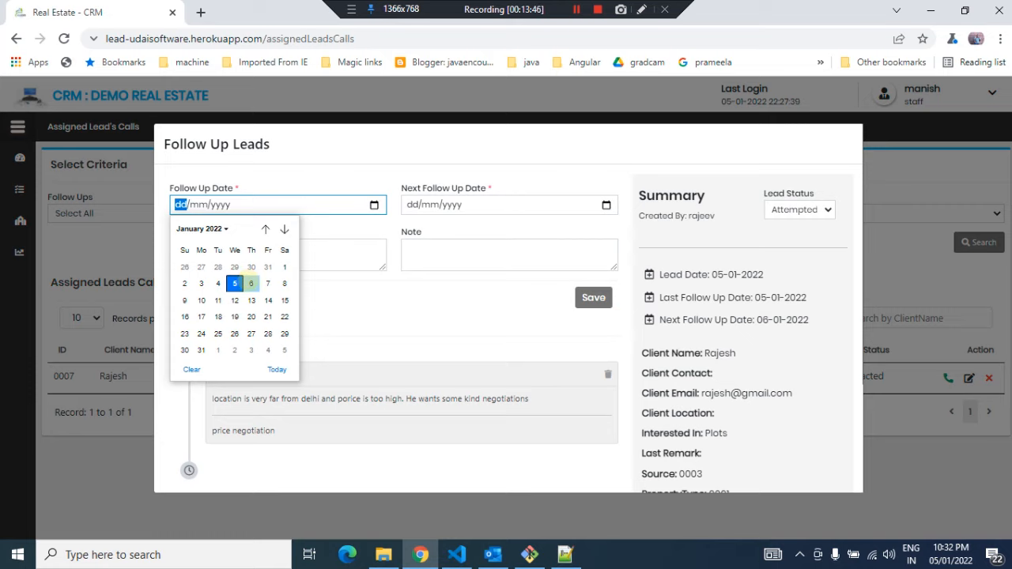
left_click(250, 283)
left_click(235, 252)
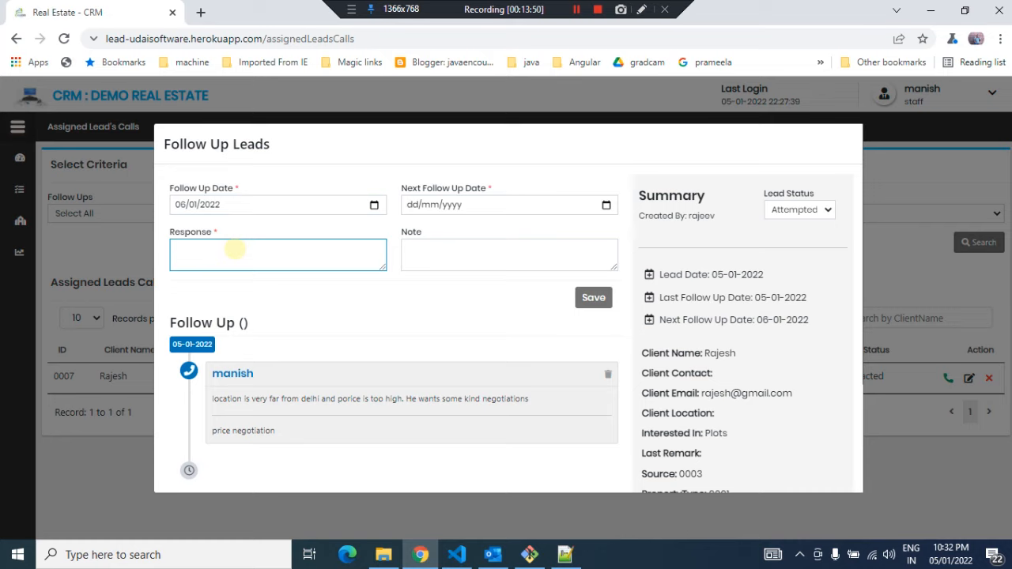
type("Site visit")
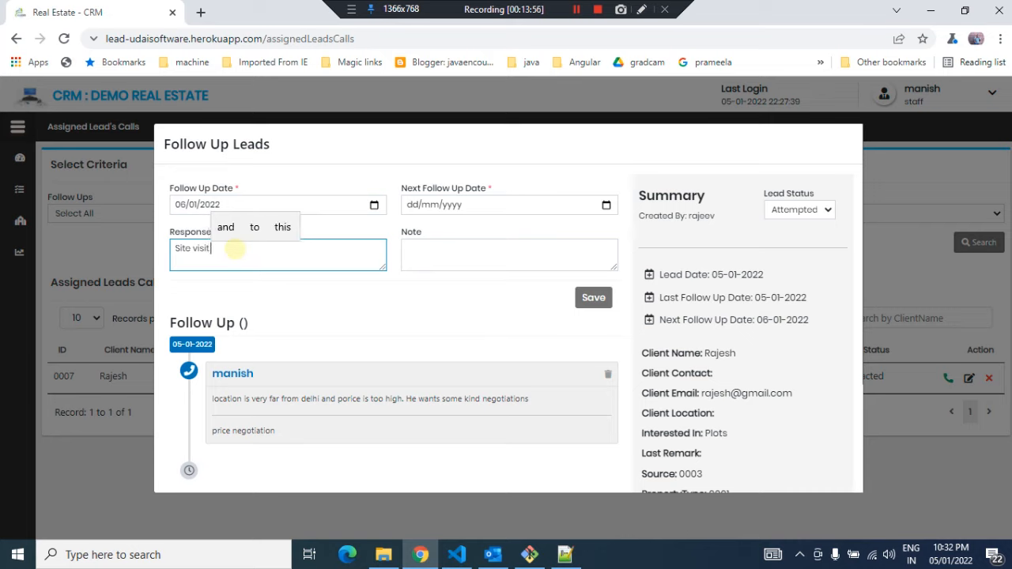
type(" plan")
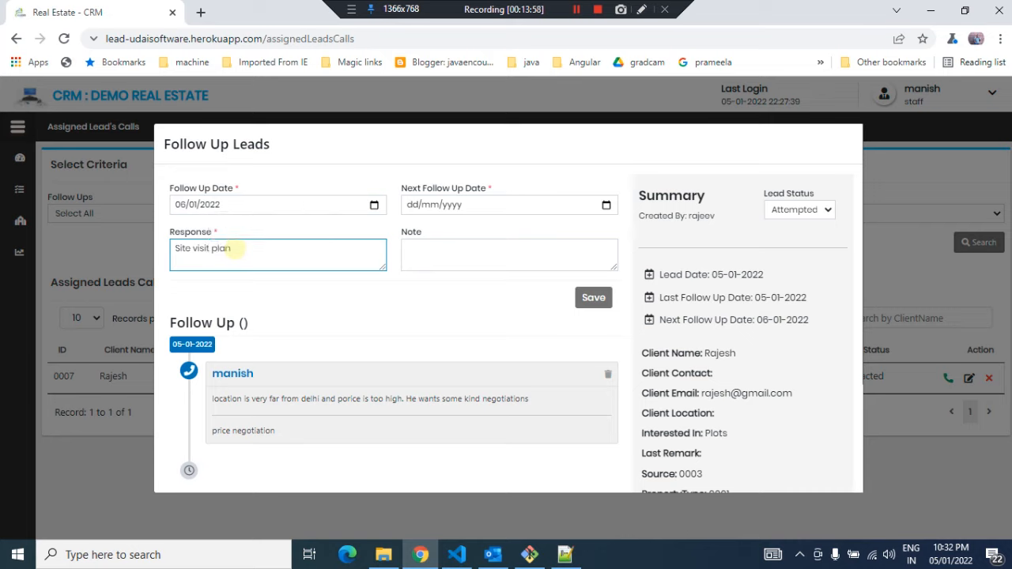
type(" arraangement")
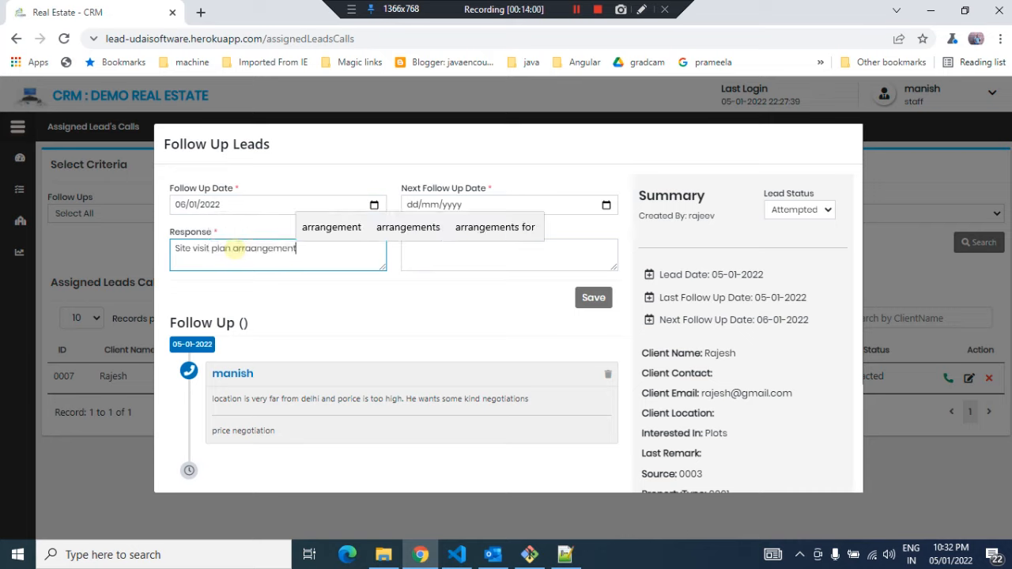
Set the next follow-up date to 08/01/2022
left_click(421, 257)
left_click(605, 205)
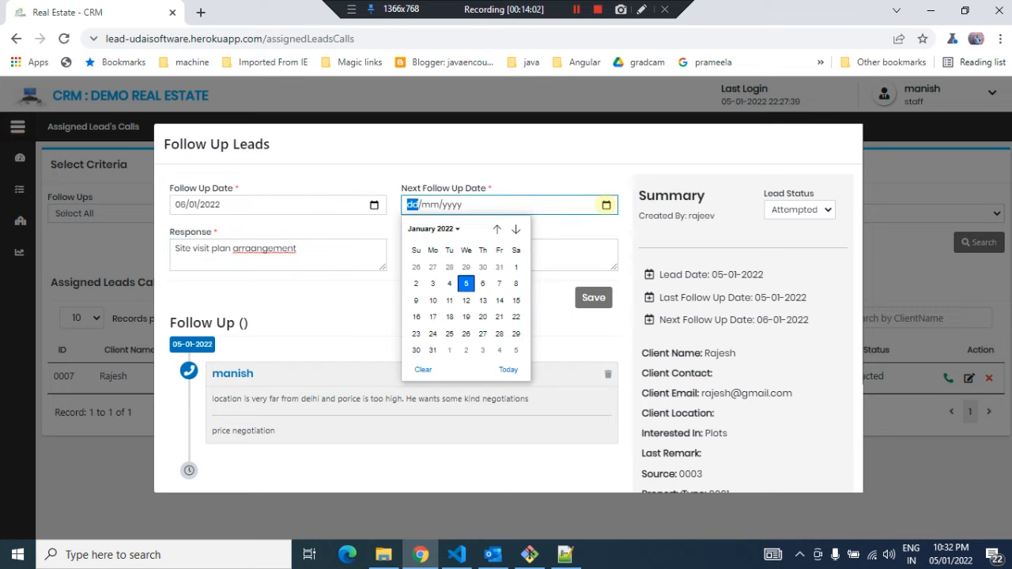
left_click(498, 283)
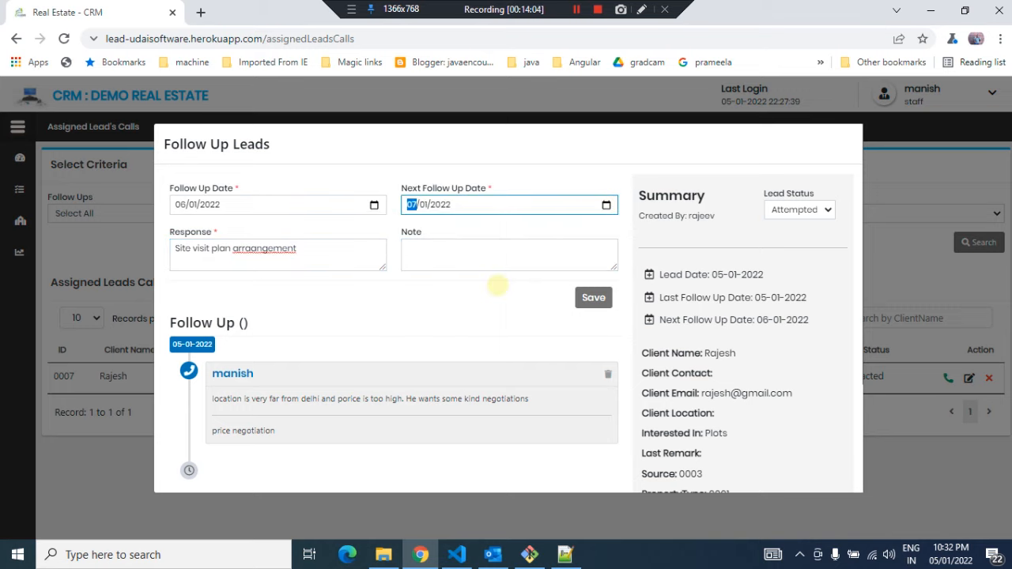
left_click(468, 250)
left_click(606, 205)
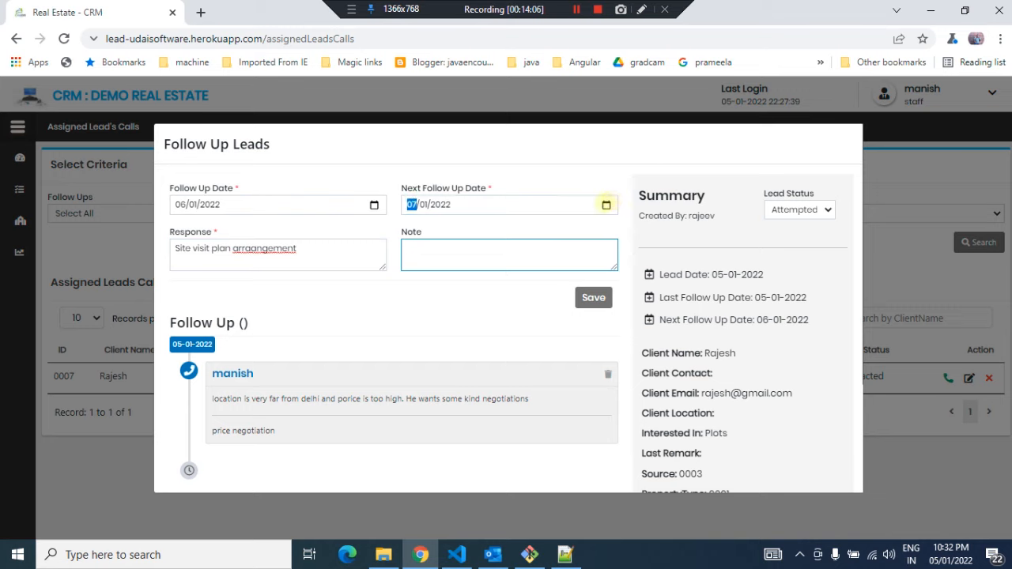
left_click(516, 283)
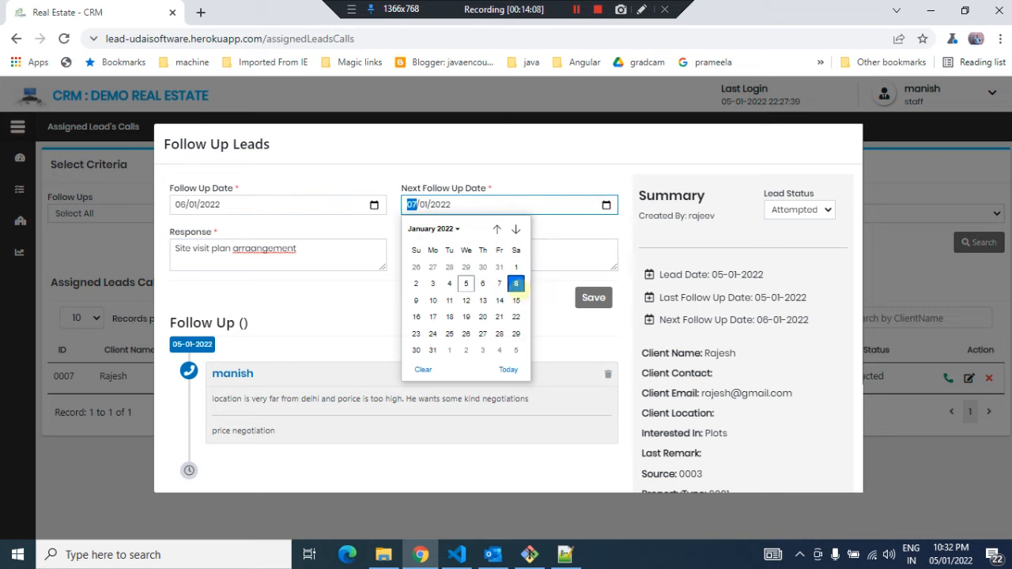
Add the note 'Site visit' and save the follow-up
left_click(486, 251)
type("Site visit")
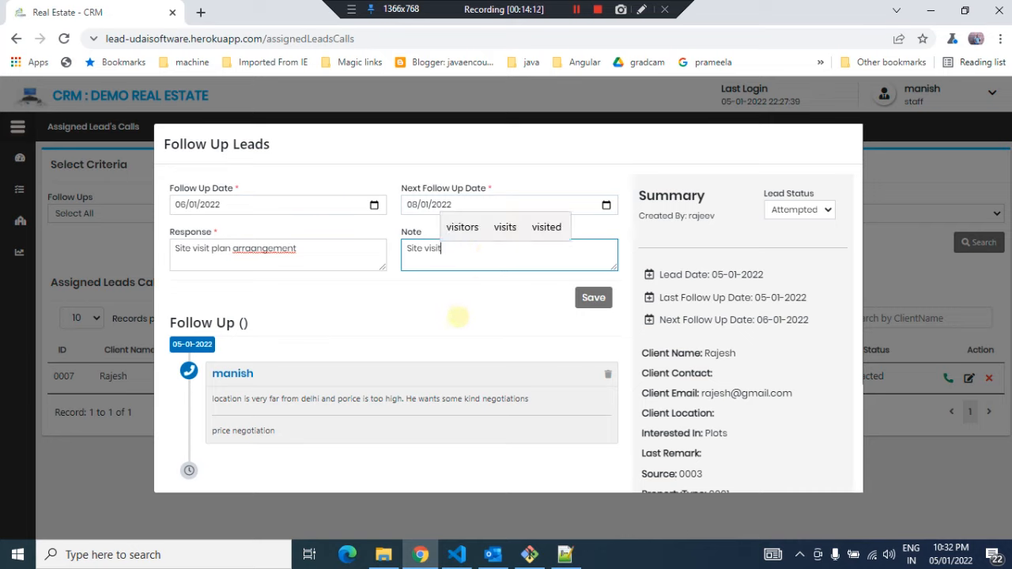
left_click(458, 317)
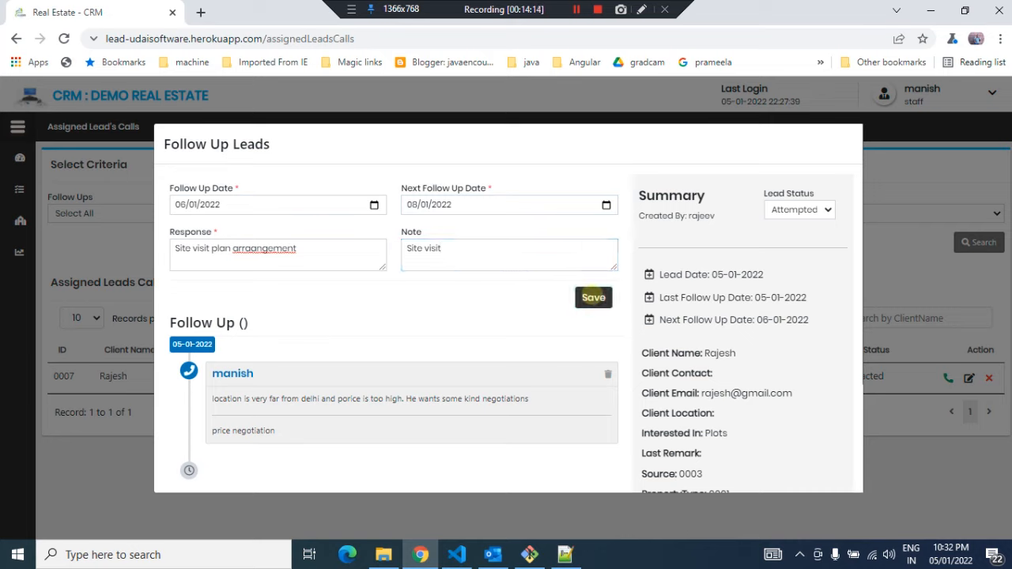
left_click(593, 298)
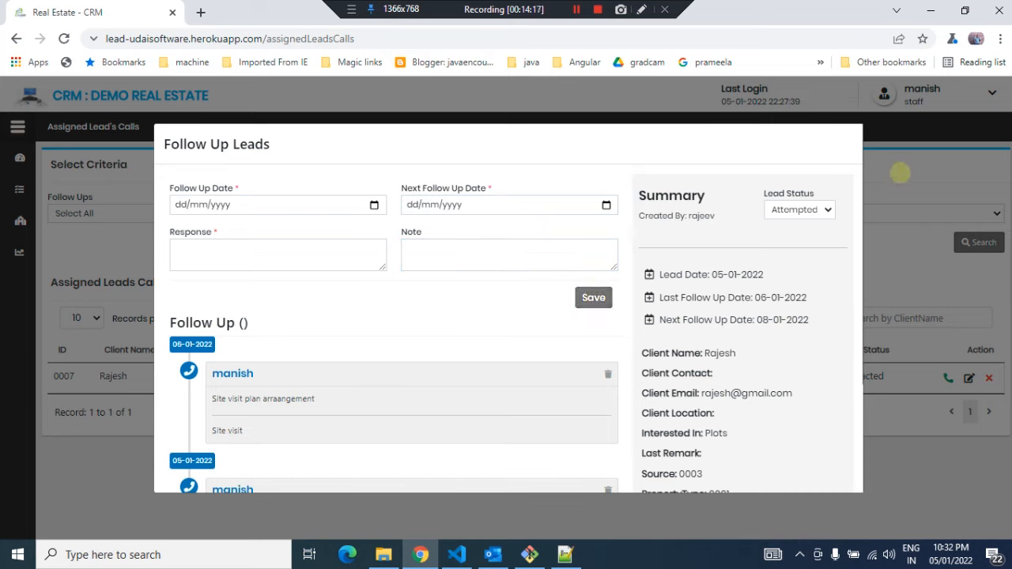
Close the Follow Up Leads dialog and go to the Assigned Lead's Visits list
left_click(900, 173)
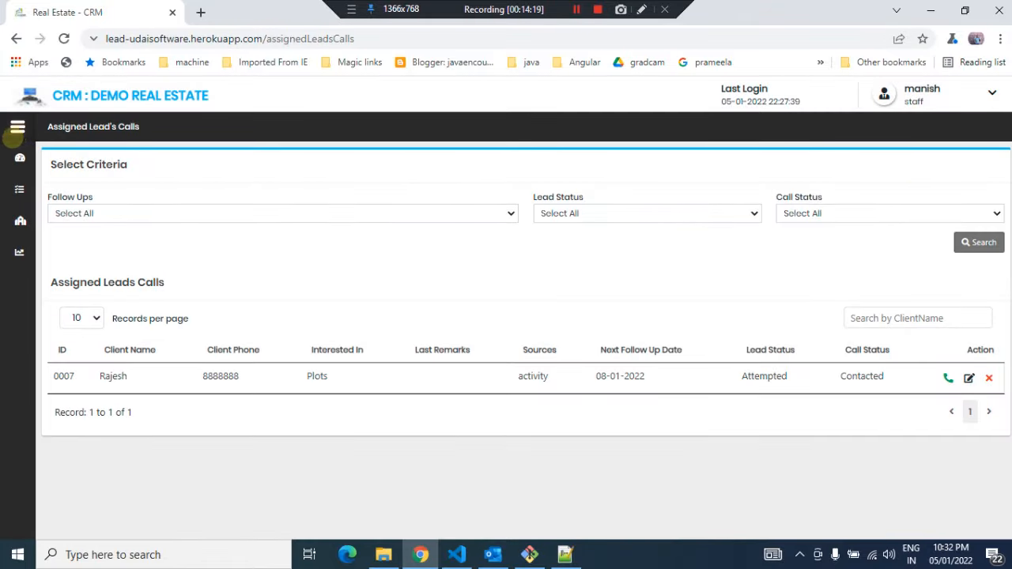
left_click(15, 130)
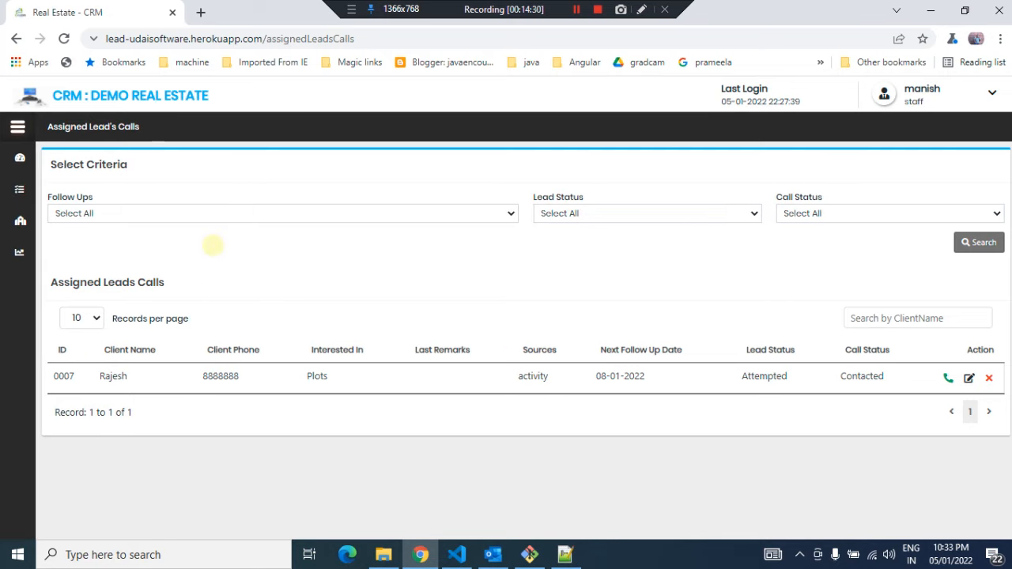
mouse_move(36, 200)
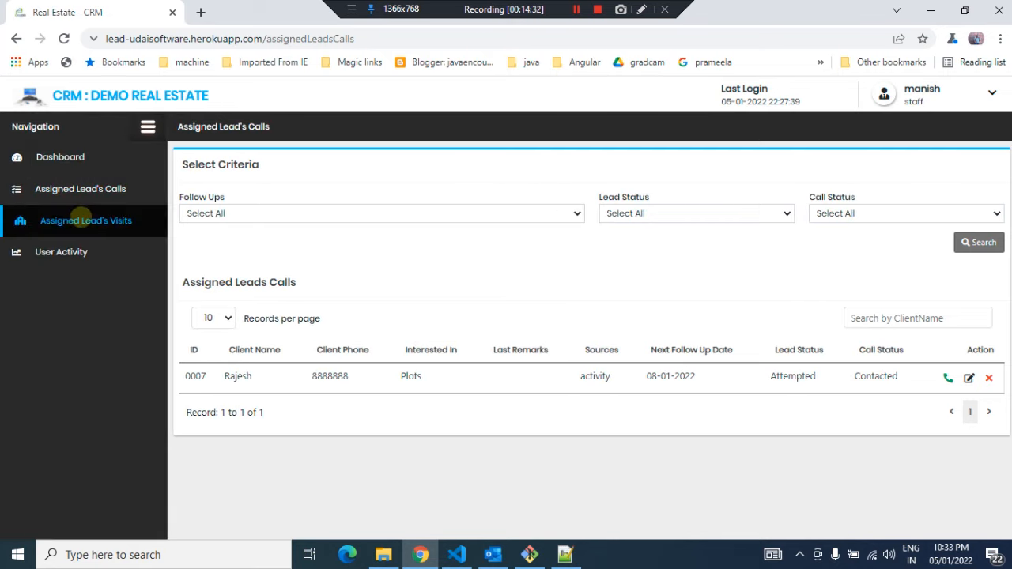
left_click(85, 220)
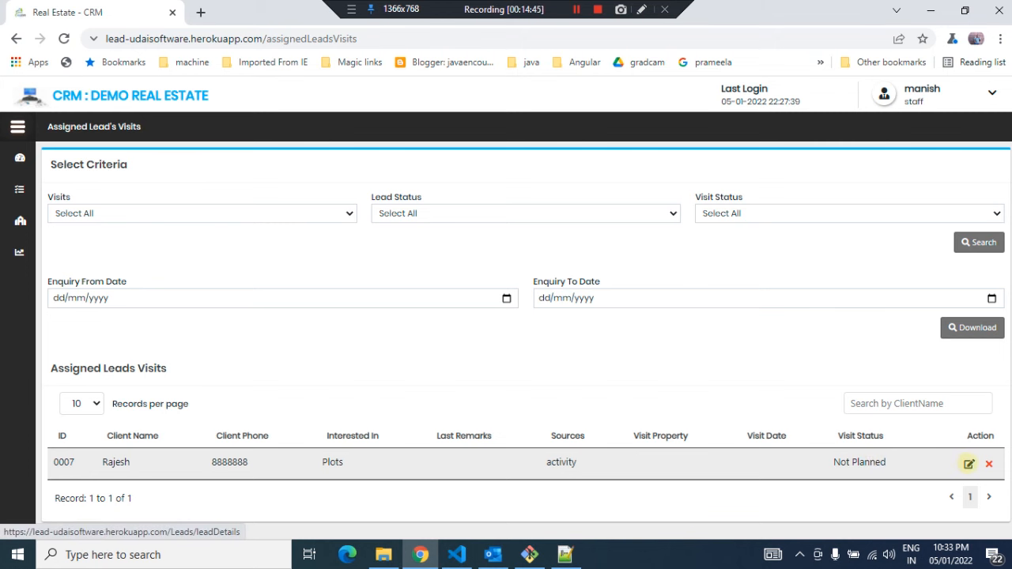
Open the lead's visit details and choose project ACE City, property ACE City -- Bulanshar and status Not Visited
left_click(969, 464)
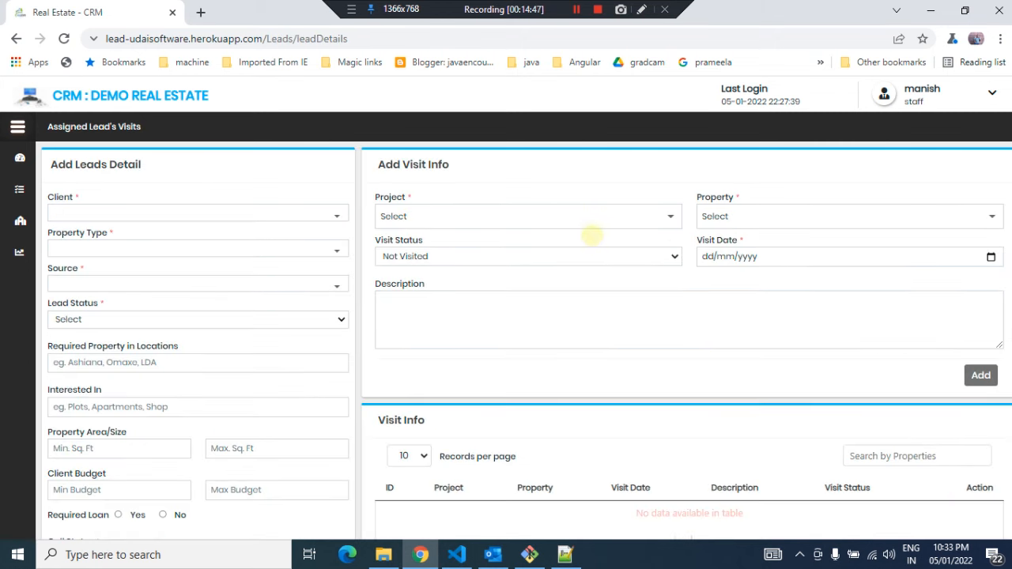
left_click(575, 212)
left_click(411, 295)
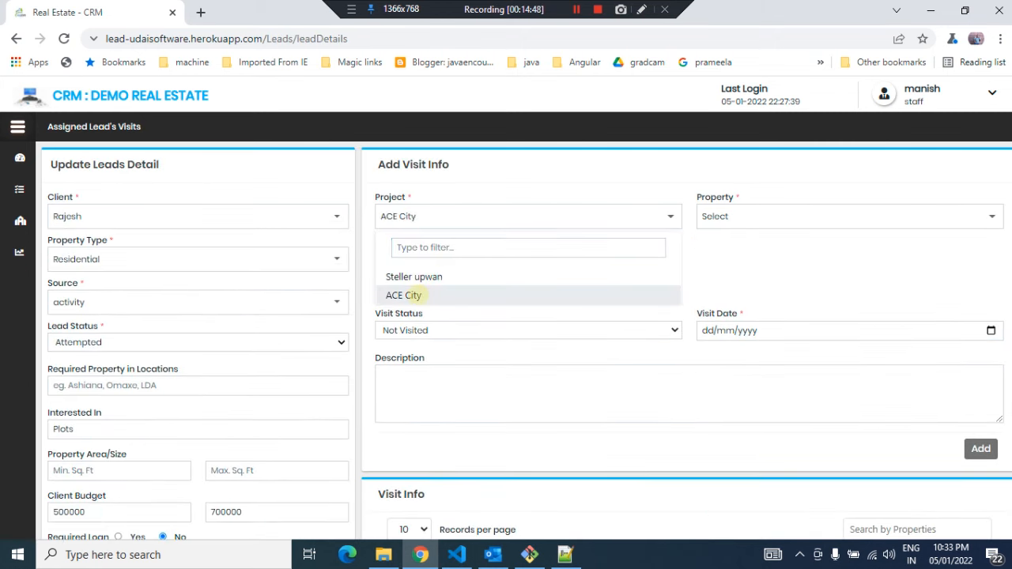
left_click(754, 225)
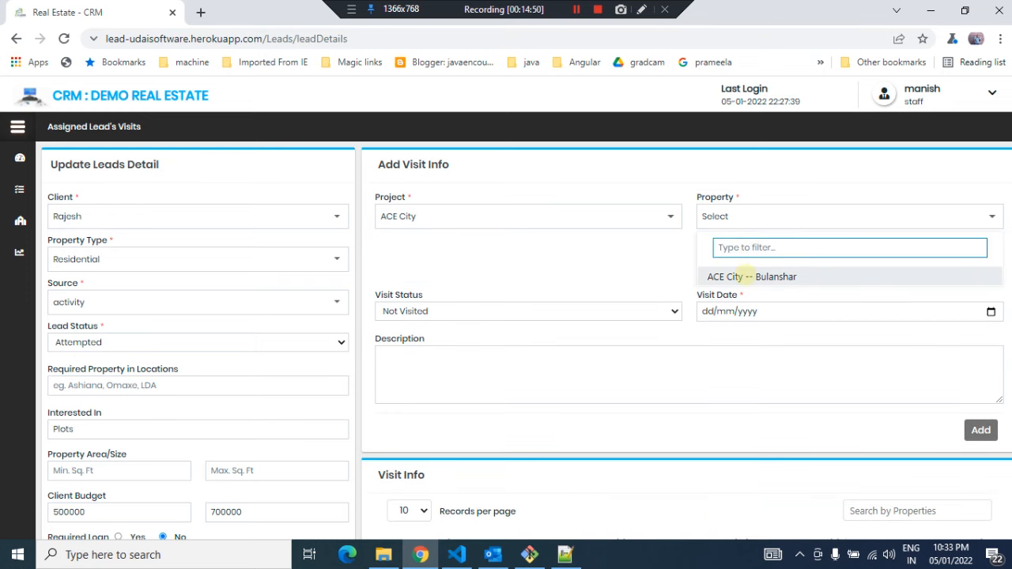
left_click(739, 277)
left_click(477, 256)
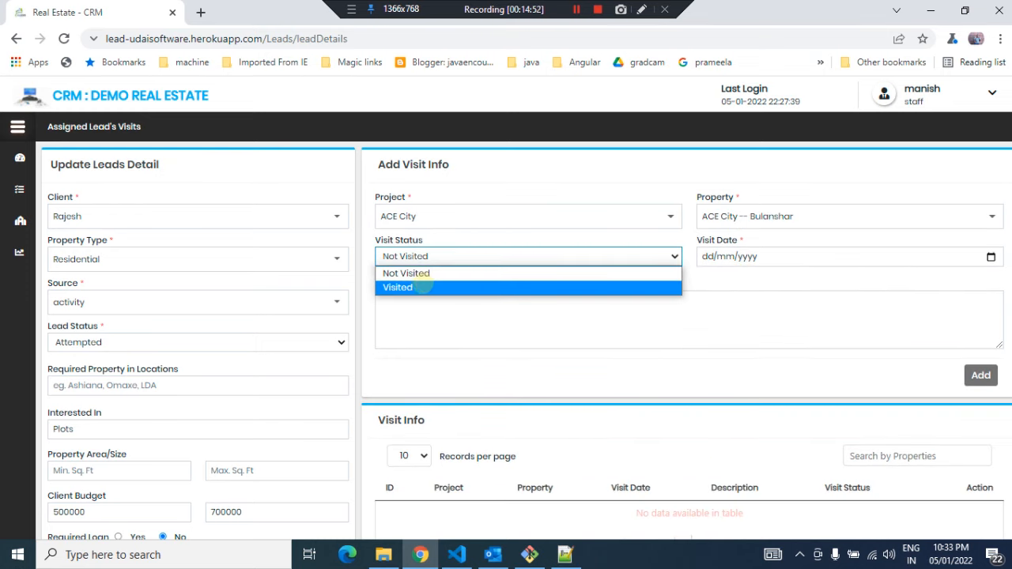
left_click(433, 273)
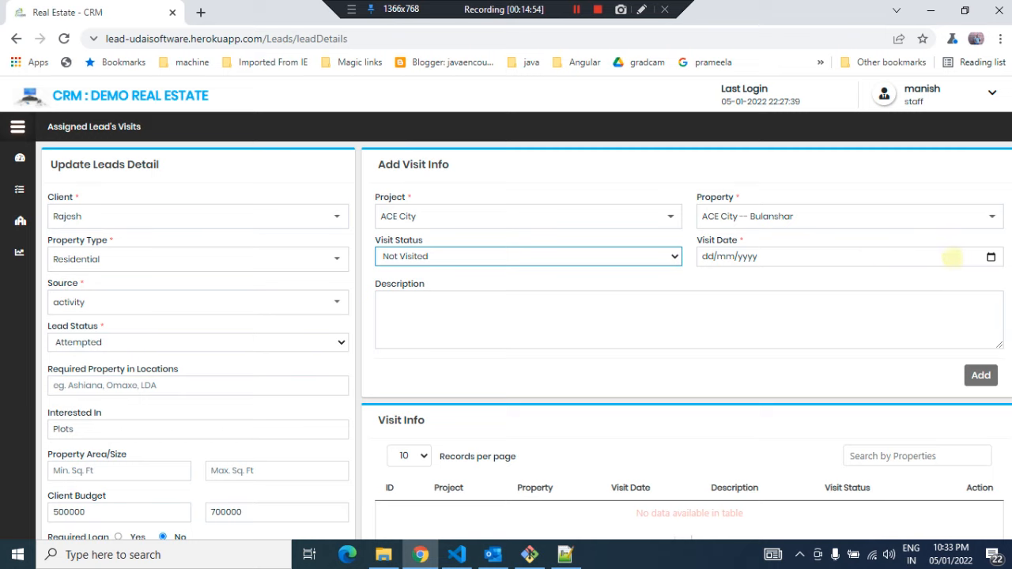
Add a visit dated 08/01/2022 with the description 'Time 11 AM viit timing'
left_click(991, 256)
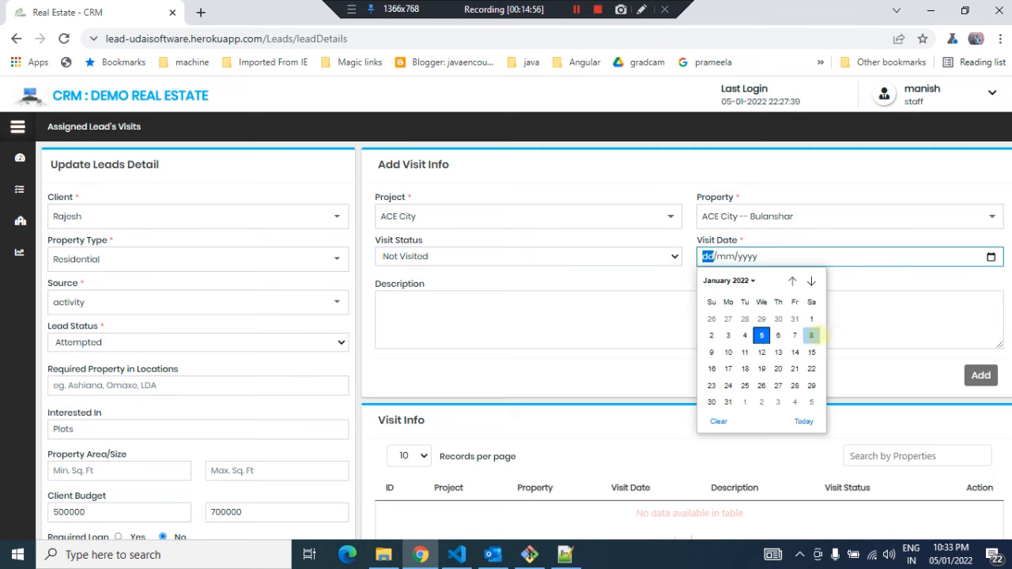
left_click(811, 336)
left_click(578, 310)
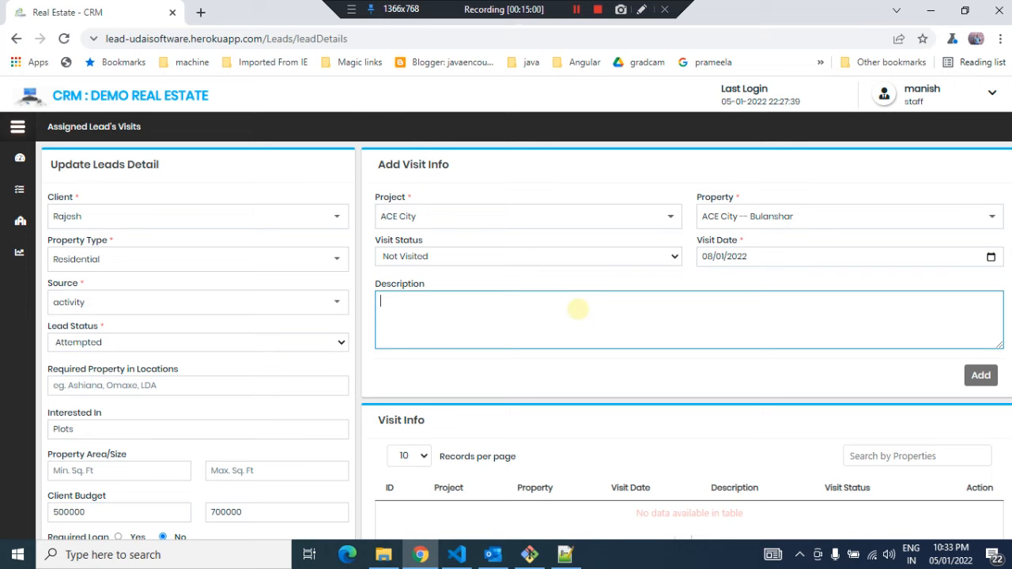
type("Time 11")
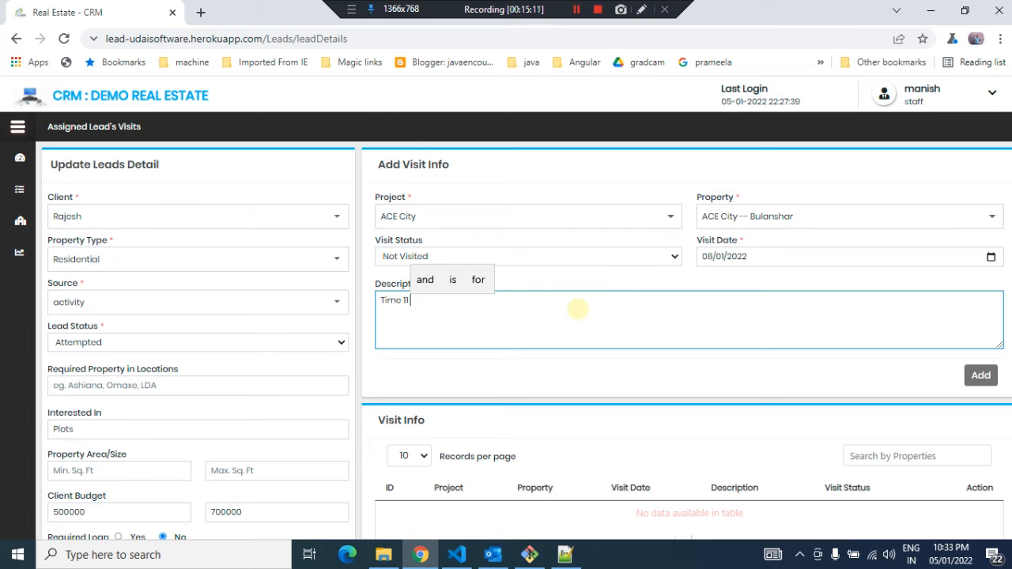
type("AMpe")
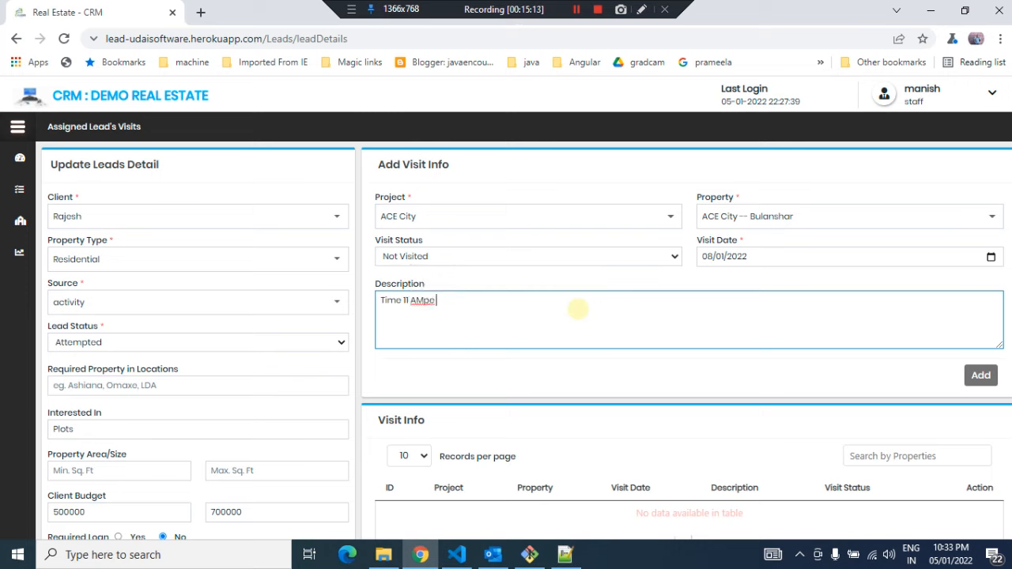
key("BackSpace")
key("BackSpace")
type("vii")
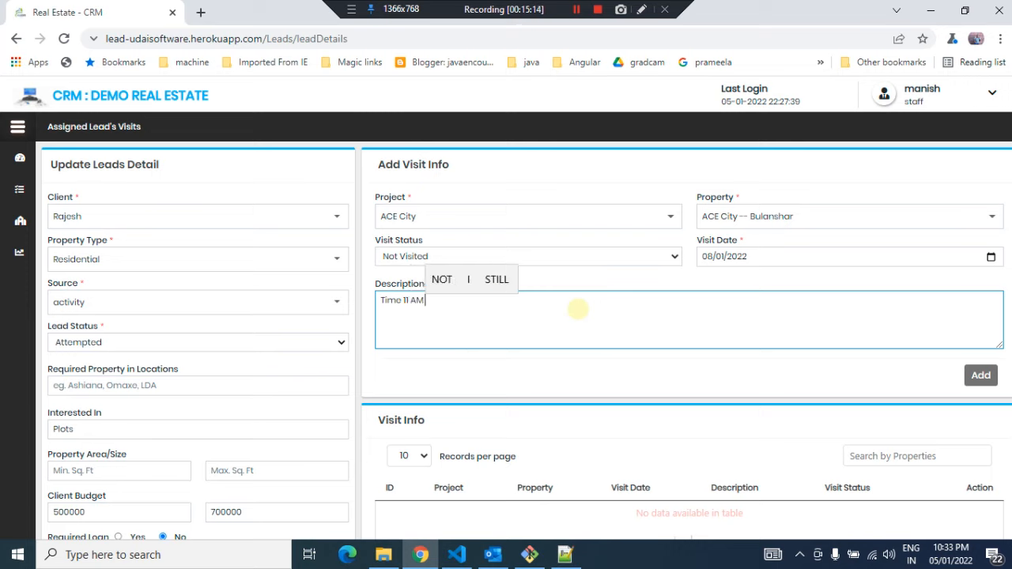
type("t ti")
key("BackSpace")
key("BackSpace")
key("BackSpace")
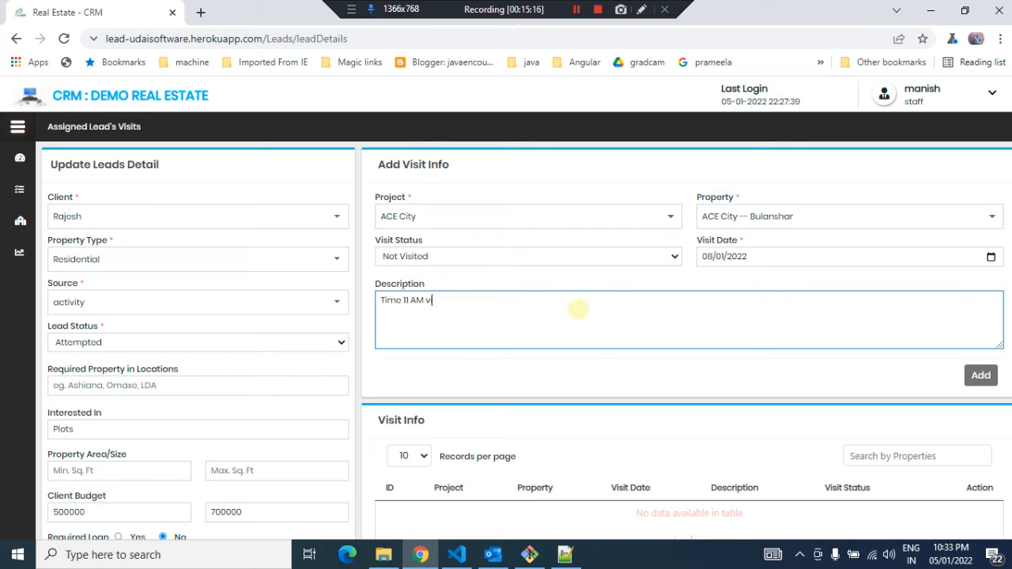
type("iit timing")
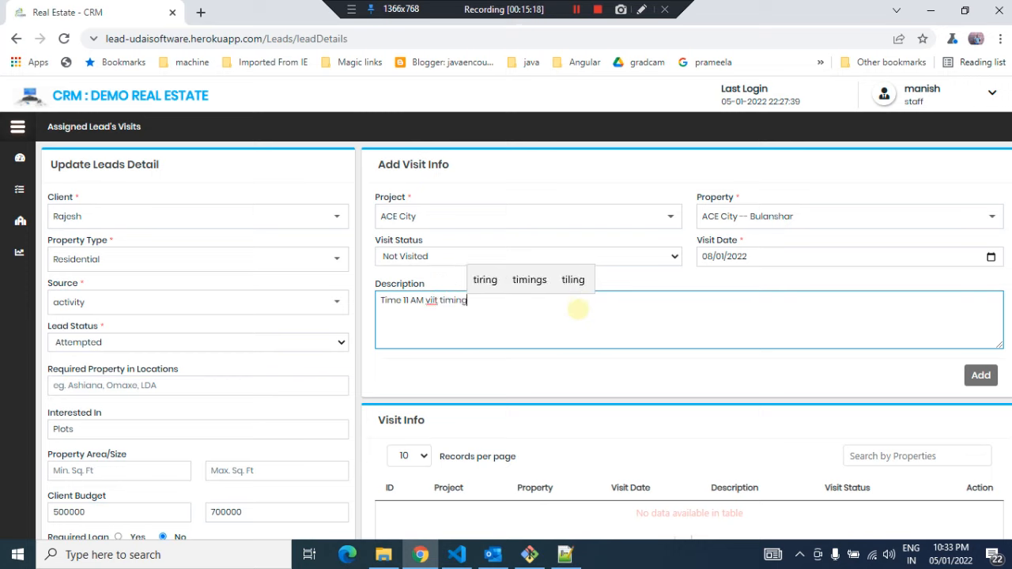
left_click(981, 375)
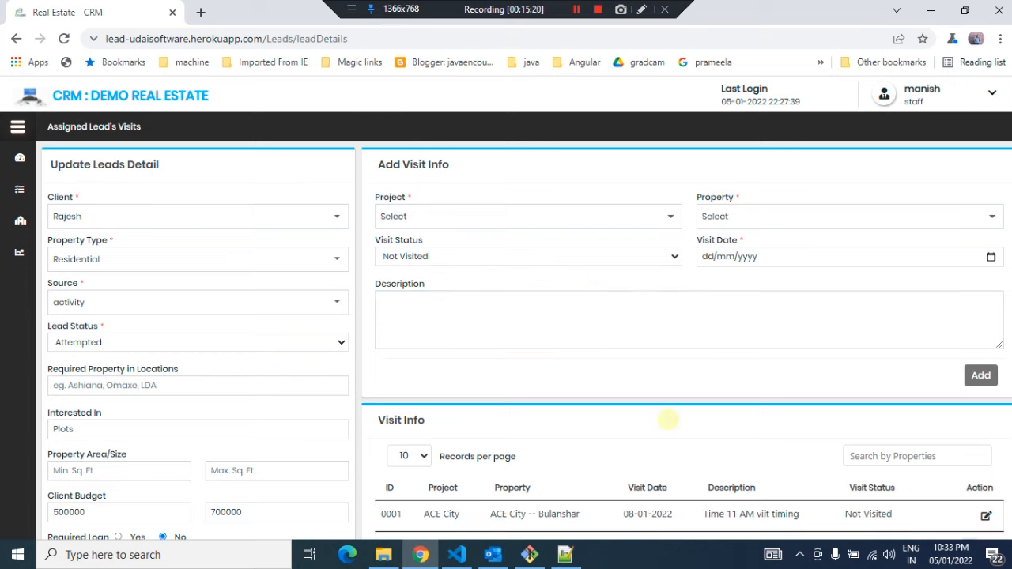
Update the lead details to save them and return to the visits list
scroll(626, 445, "down", 3)
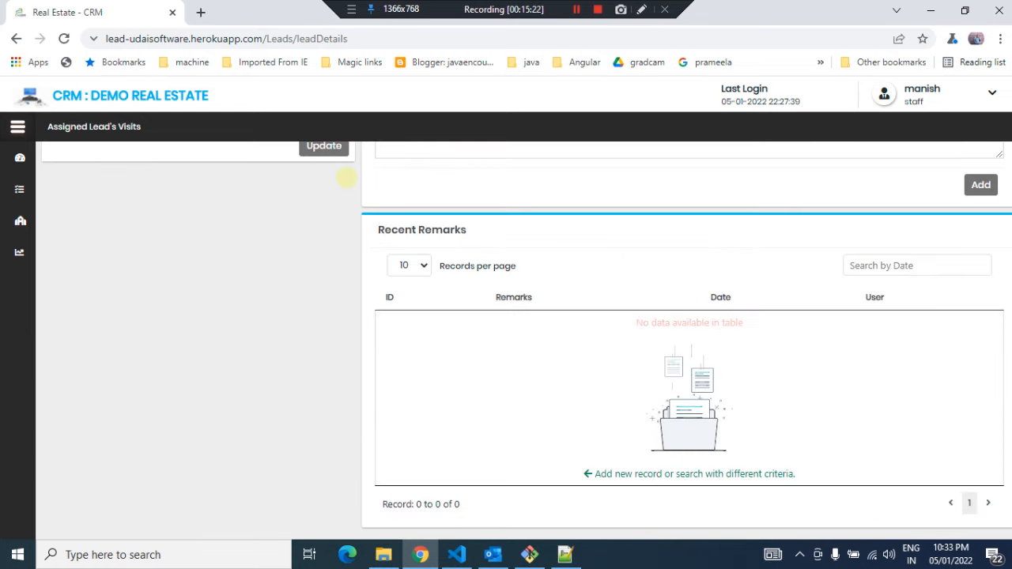
scroll(346, 178, "up", 8)
scroll(287, 340, "down", 6)
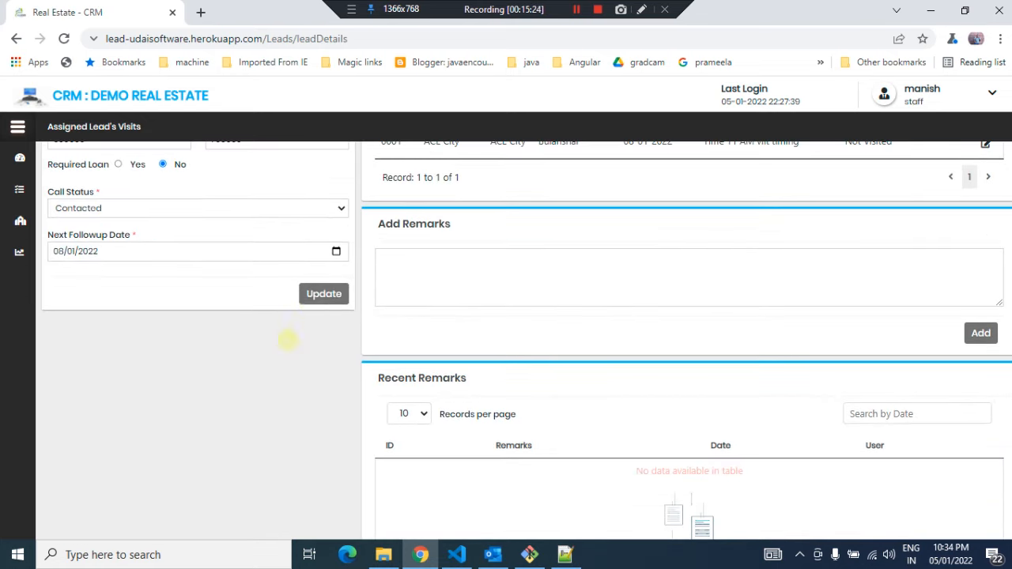
left_click(323, 293)
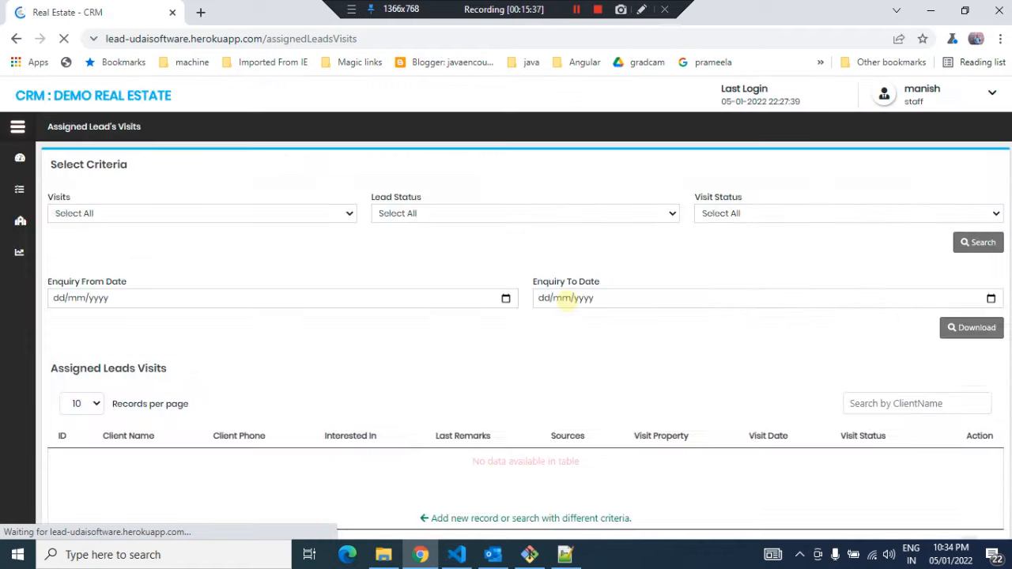
Review the Assigned Leads Visits list for the scheduled visit
scroll(614, 348, "down", 2)
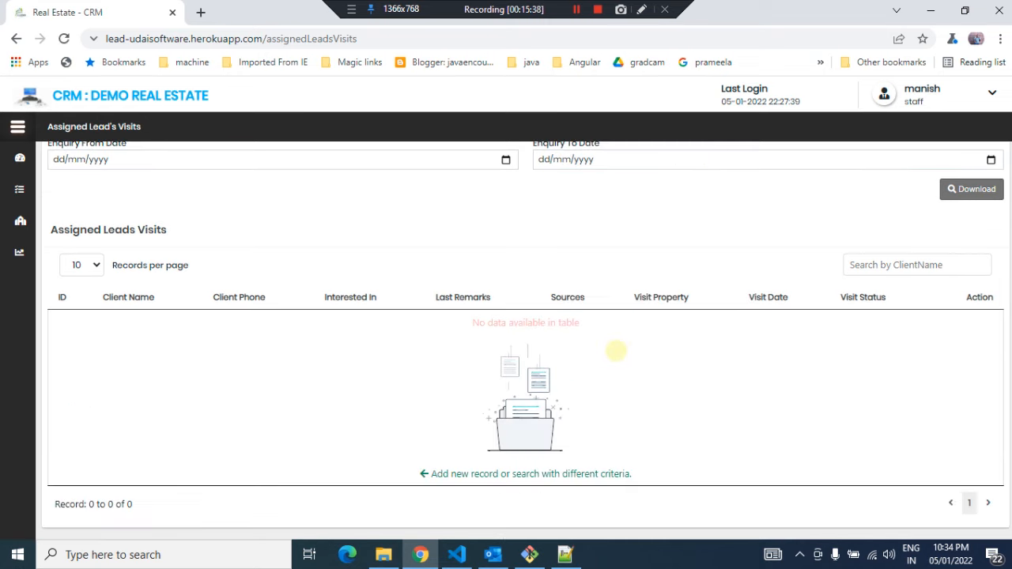
scroll(614, 350, "up", 1)
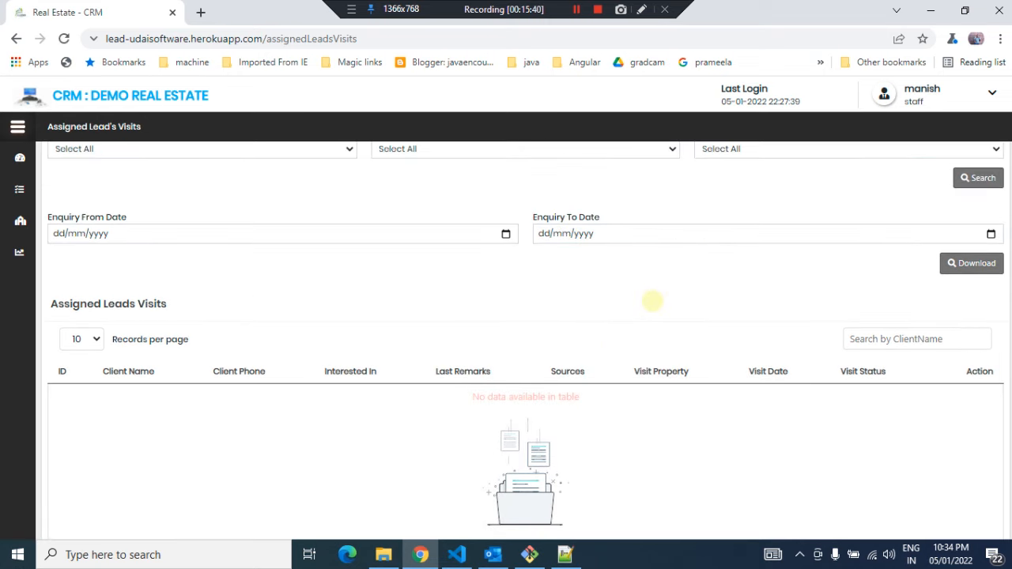
scroll(652, 301, "up", 1)
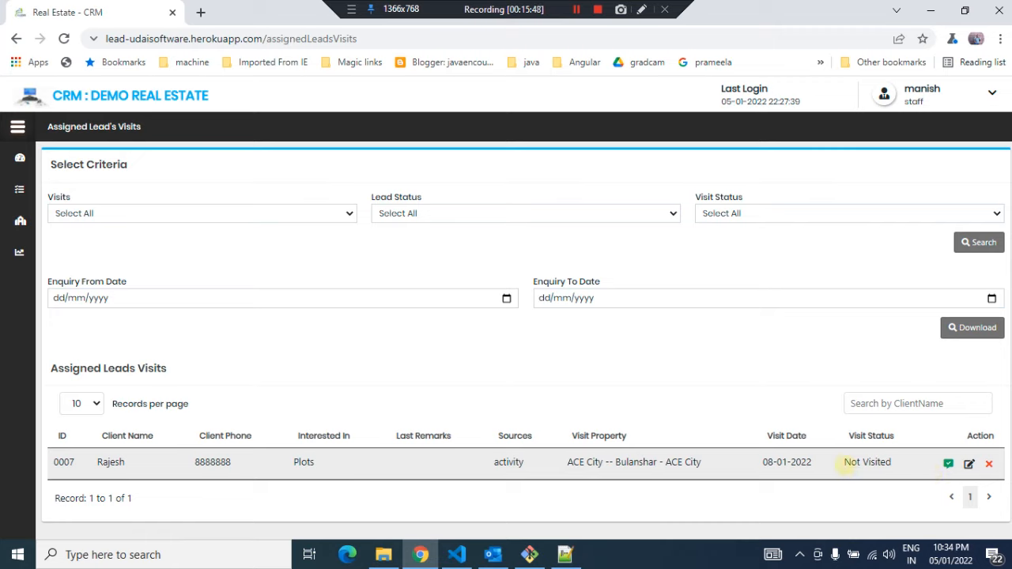
Examine the Visits, Lead Status and Visit Status filter options on the assigned visits list
left_click_drag(849, 465, 893, 462)
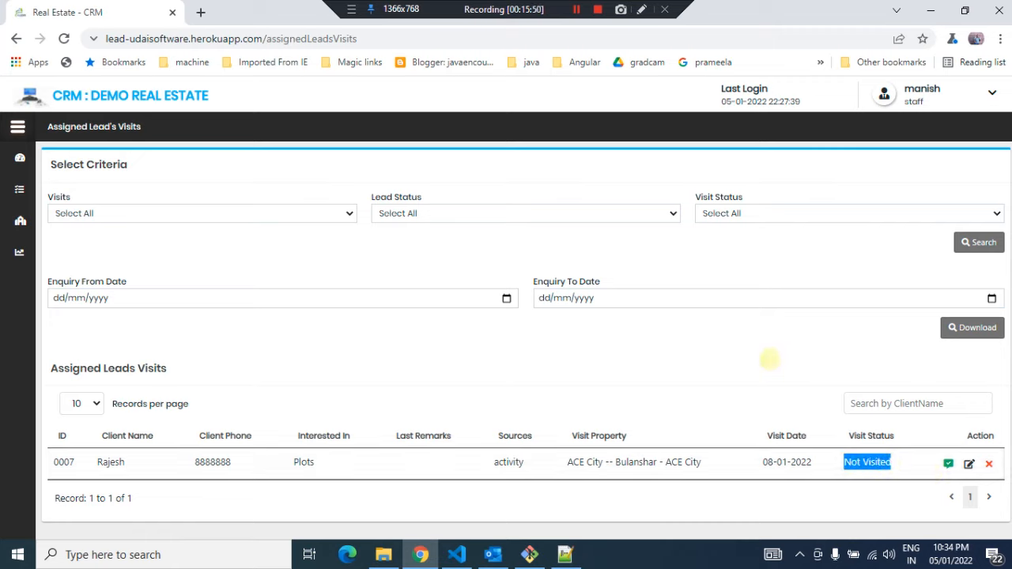
left_click(769, 360)
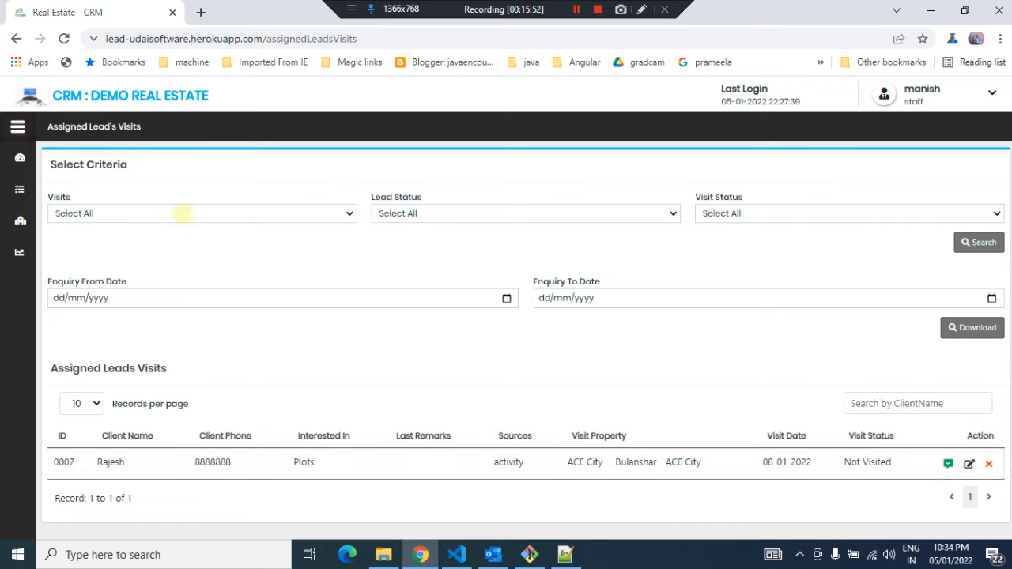
left_click(169, 213)
left_click(167, 213)
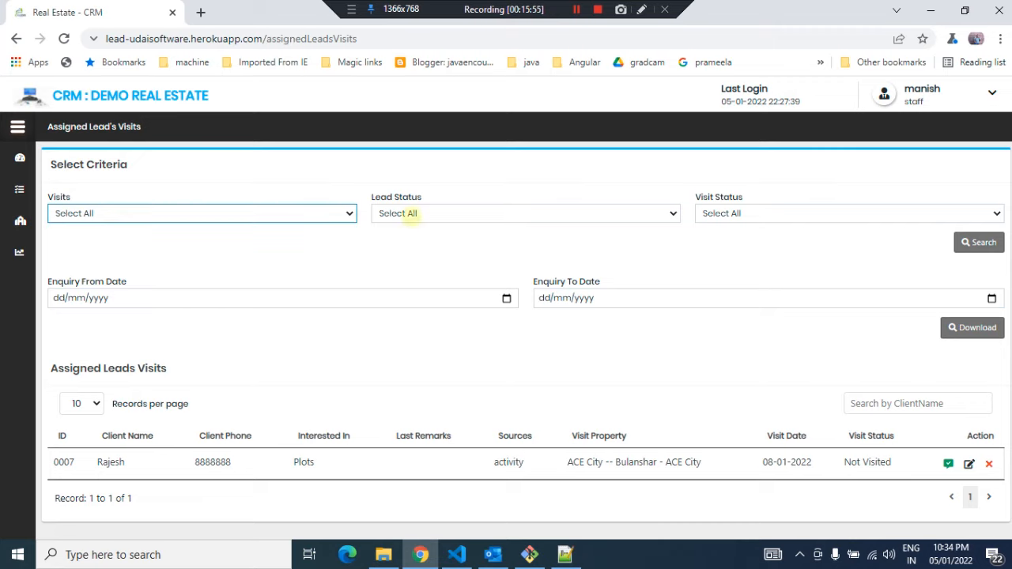
left_click(409, 214)
left_click(753, 268)
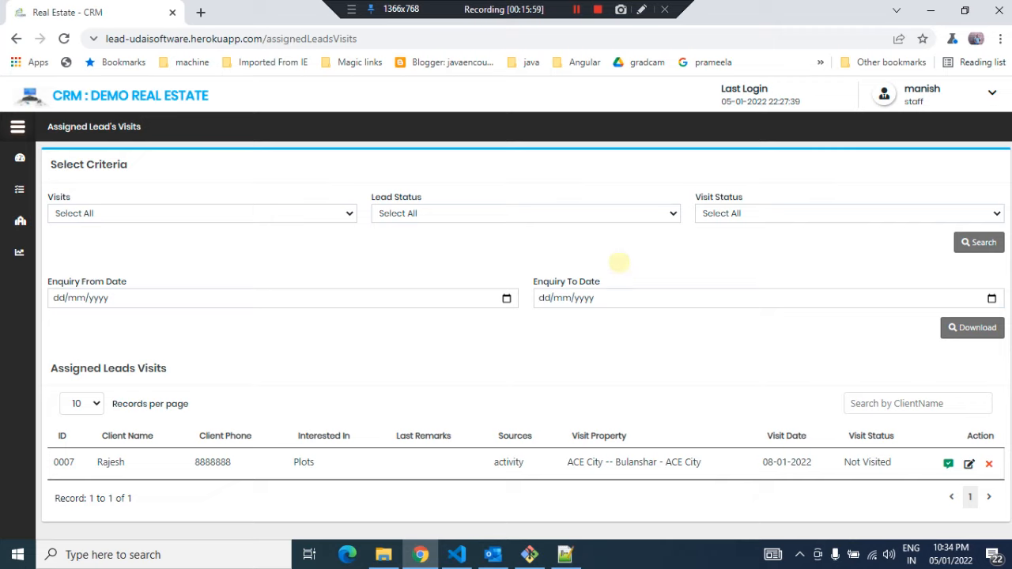
left_click(396, 213)
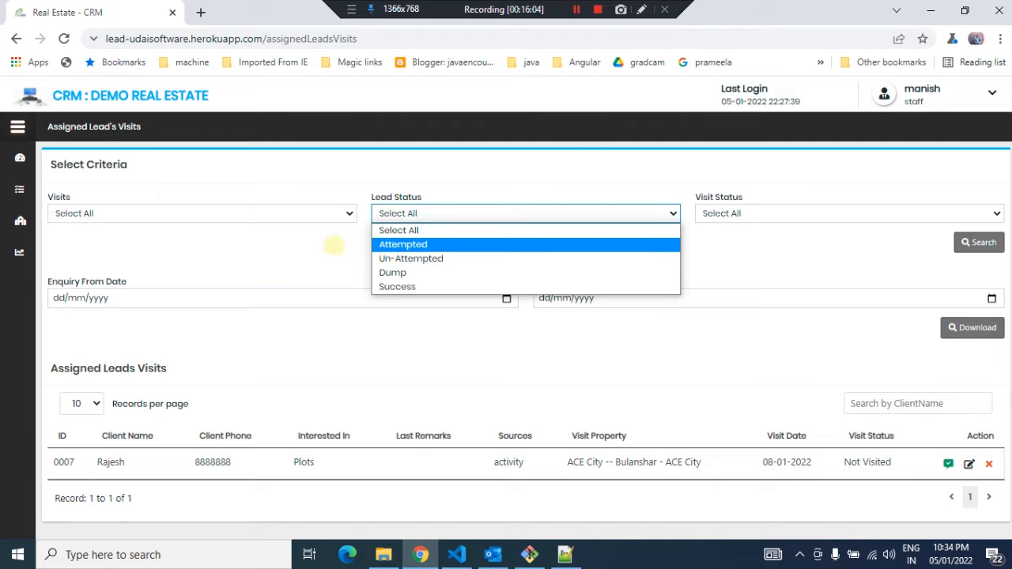
left_click(316, 250)
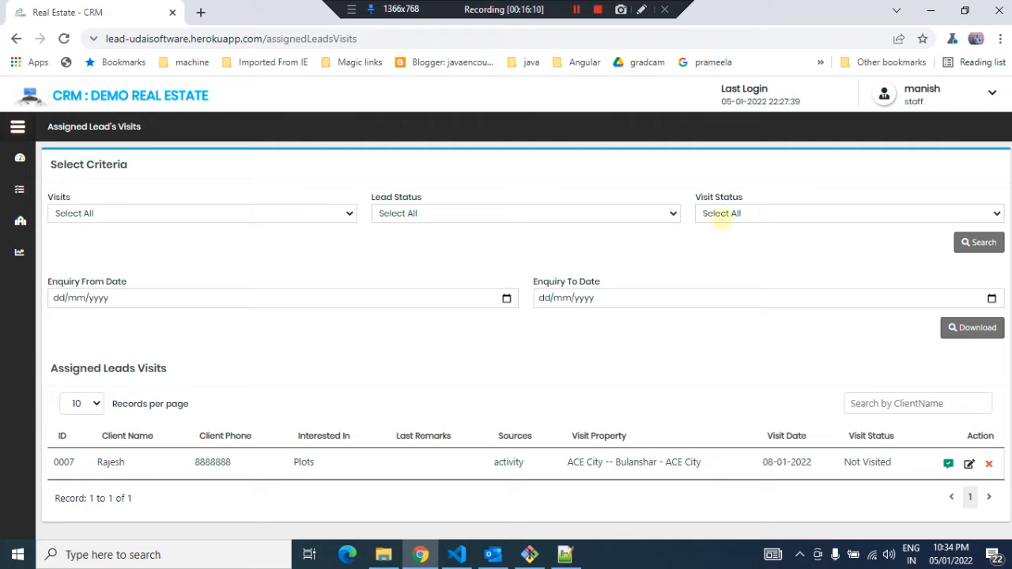
left_click(733, 211)
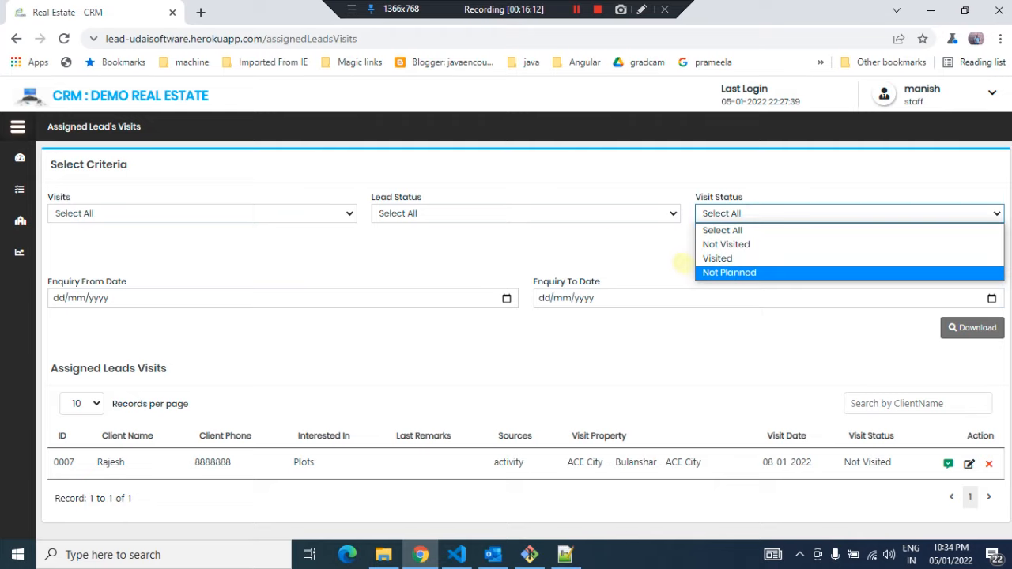
left_click(621, 238)
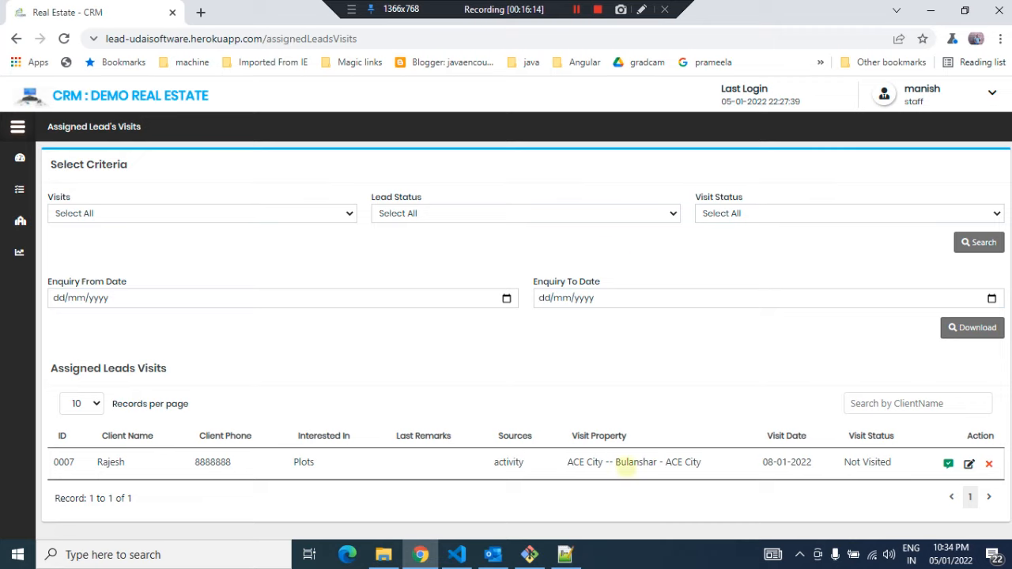
Search the visits list for Upcoming Visits, then reset the Visits filter to Select All and search again
left_click(289, 211)
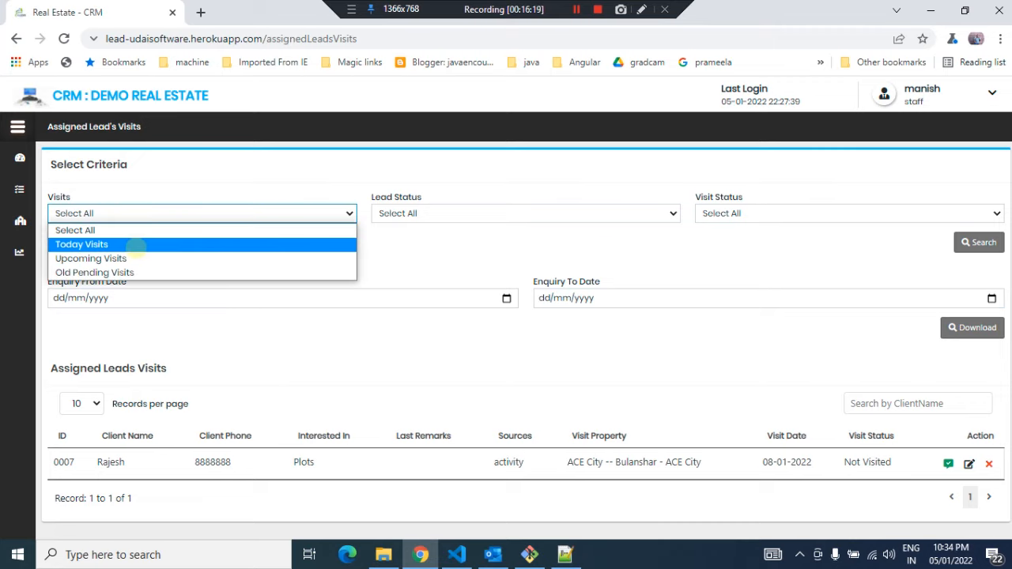
left_click(127, 259)
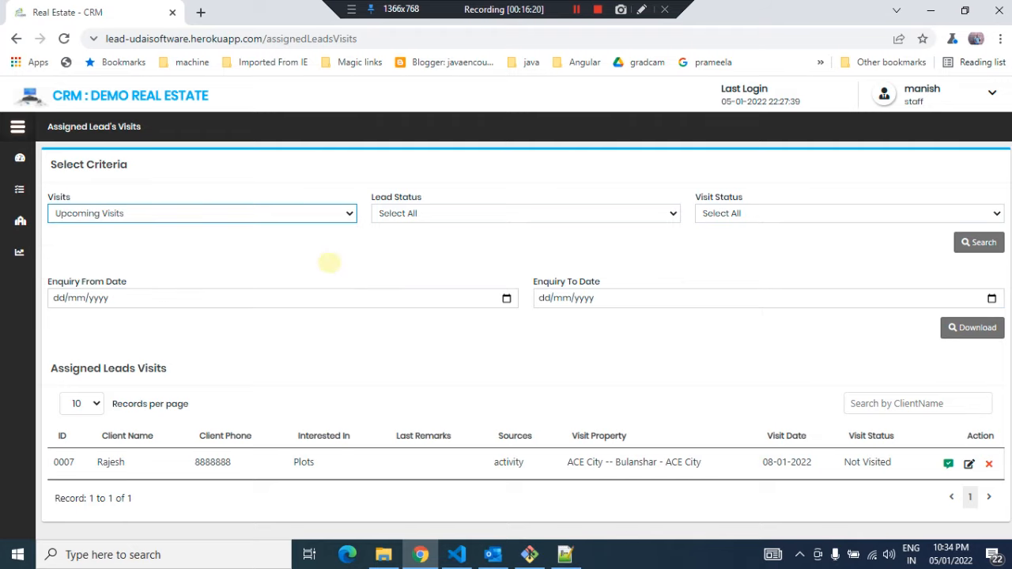
left_click(978, 242)
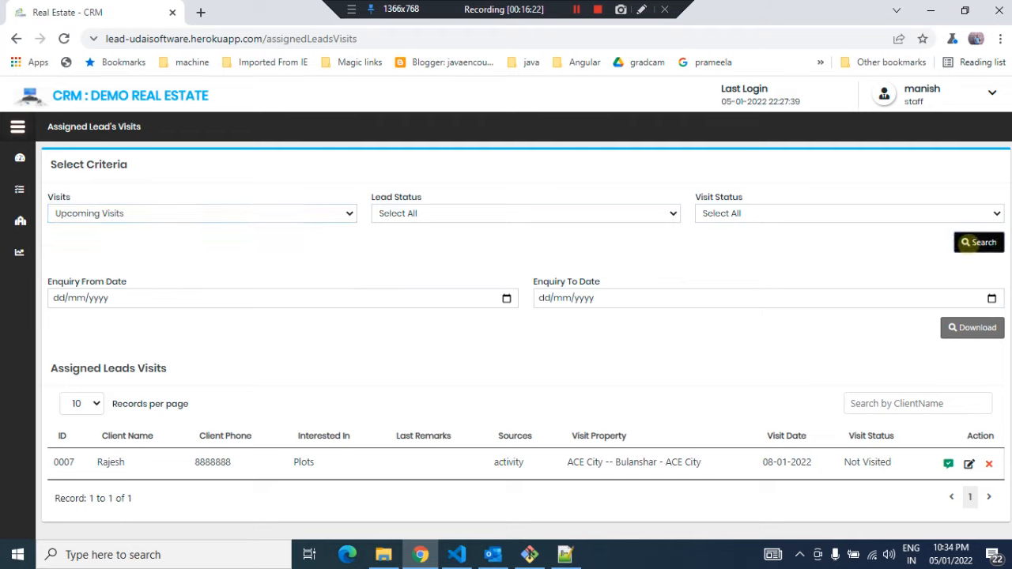
left_click(307, 212)
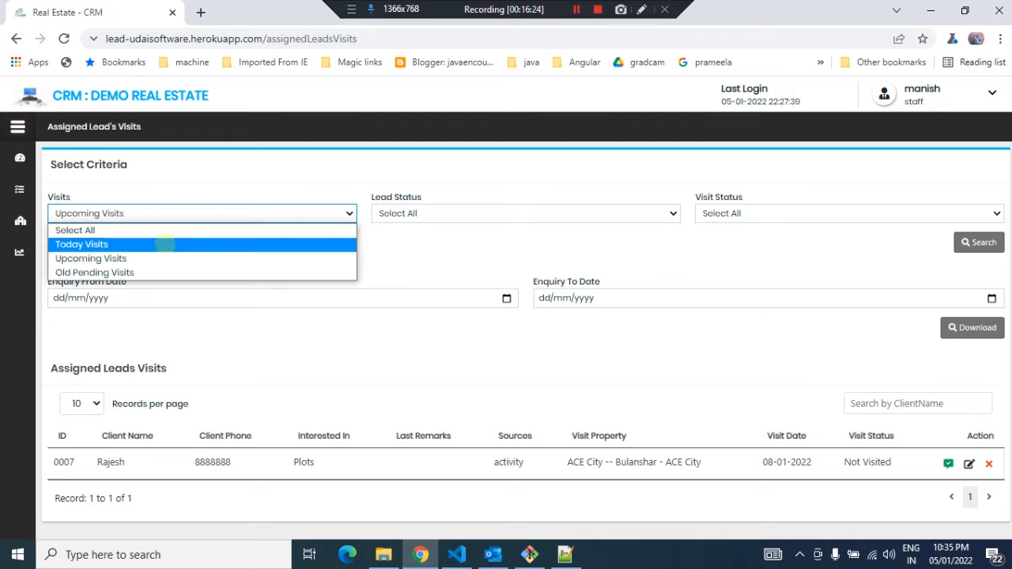
left_click(143, 228)
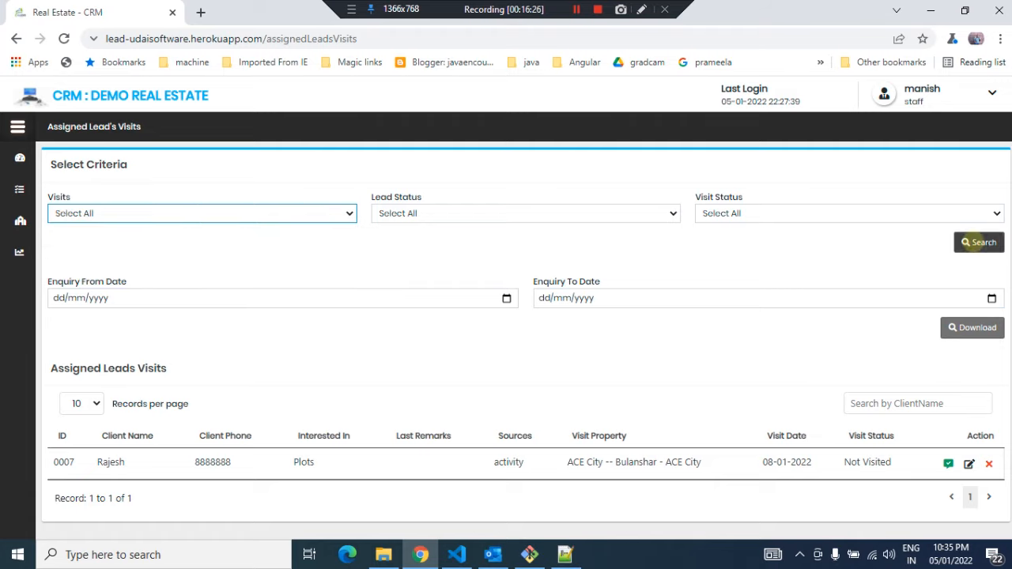
left_click(976, 242)
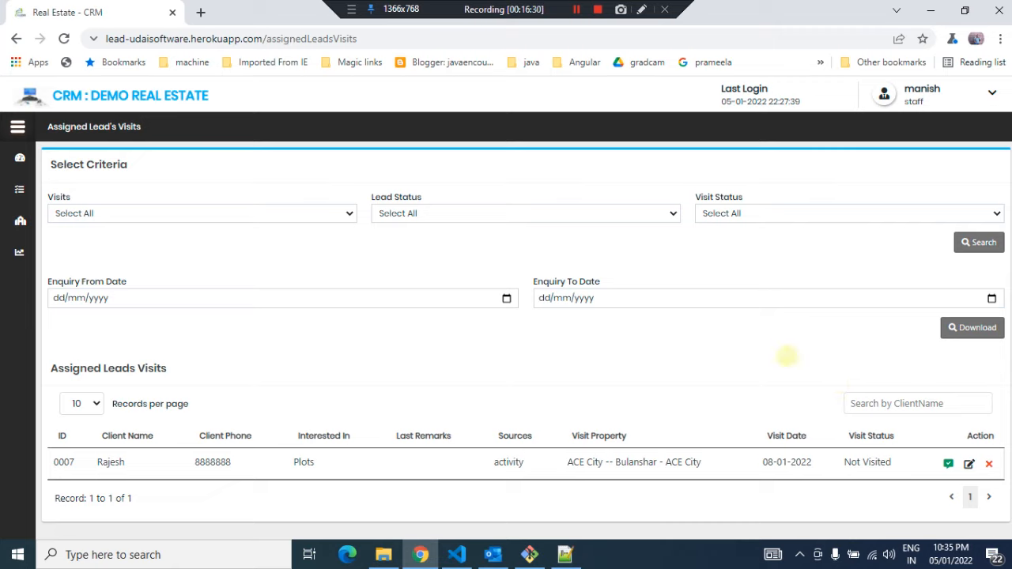
Mark the lead's scheduled visit as Visited and confirm the status change
left_click_drag(763, 460, 811, 461)
left_click(739, 360)
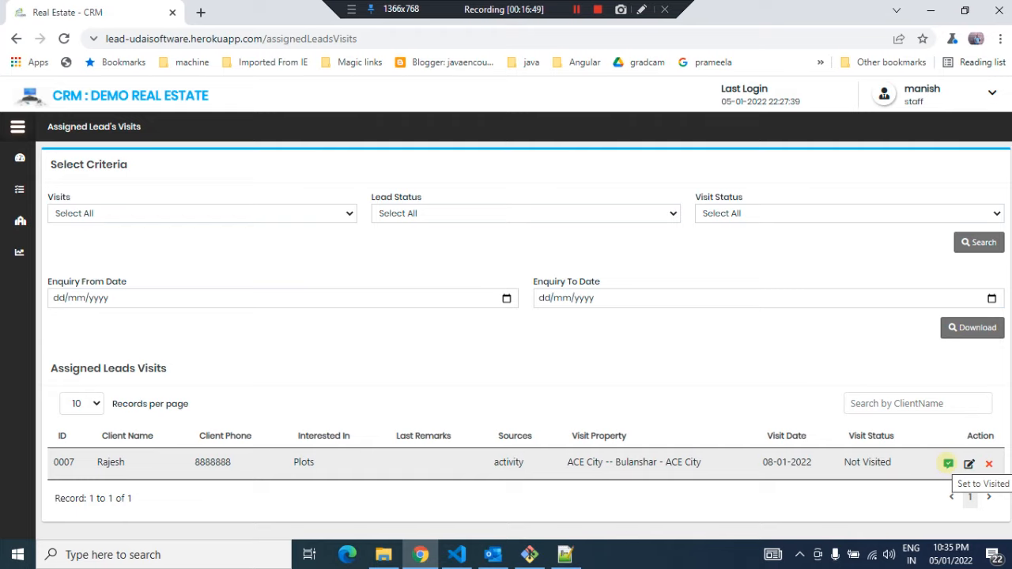
left_click(947, 463)
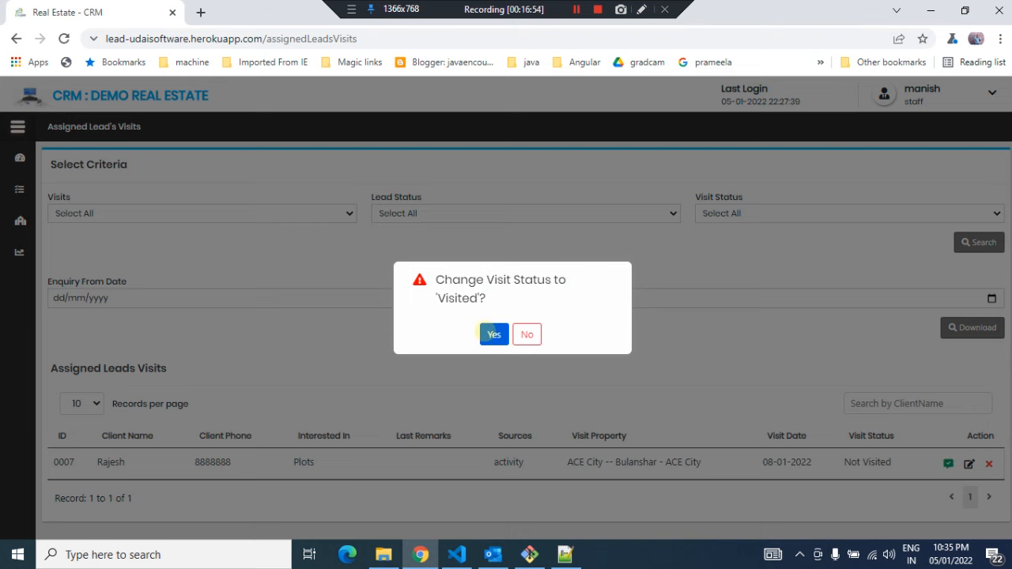
left_click(492, 334)
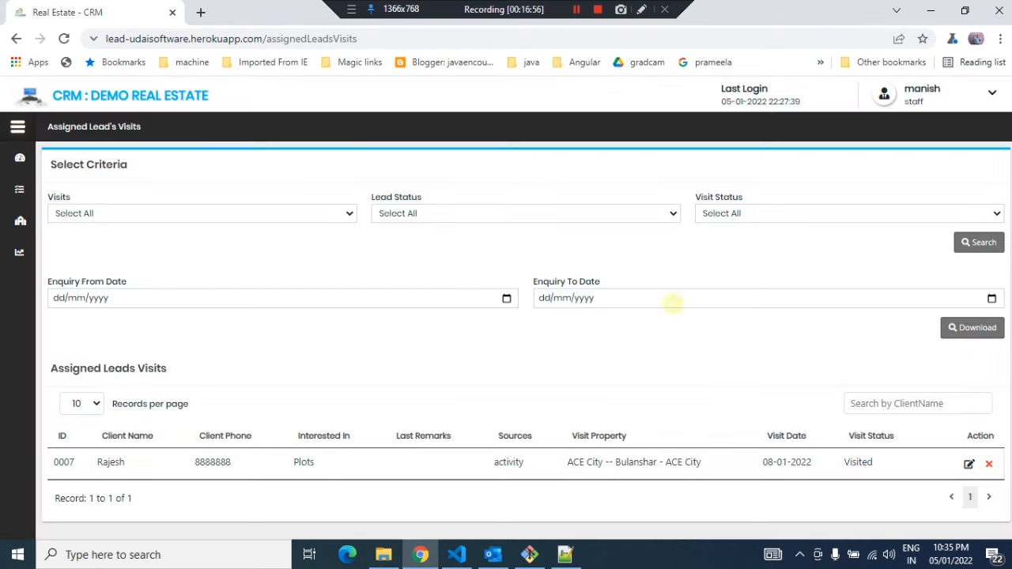
Open the lead's follow-up form from Assigned Lead's Calls and set the follow-up date to 05/01/2022
mouse_move(24, 178)
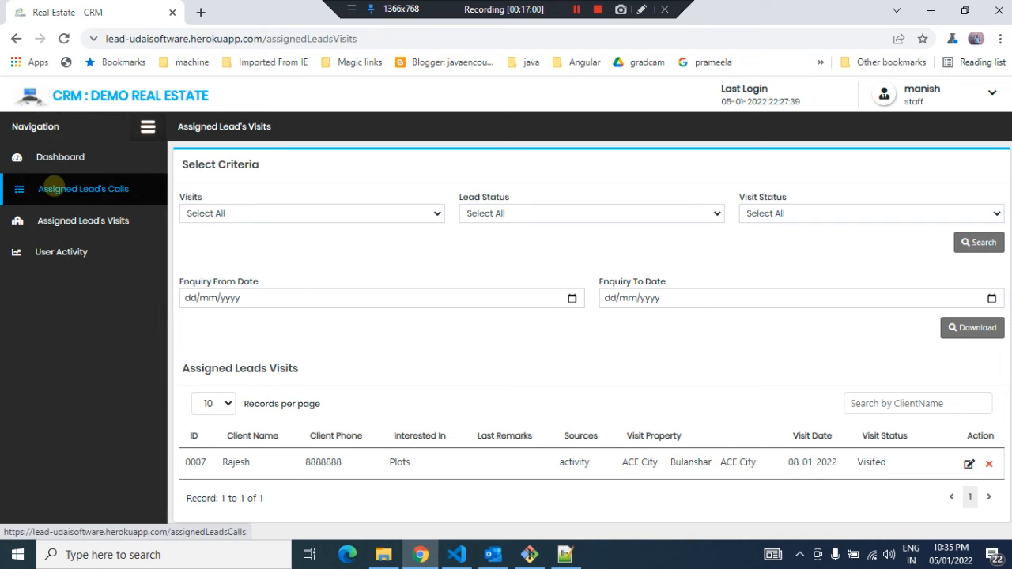
left_click(57, 188)
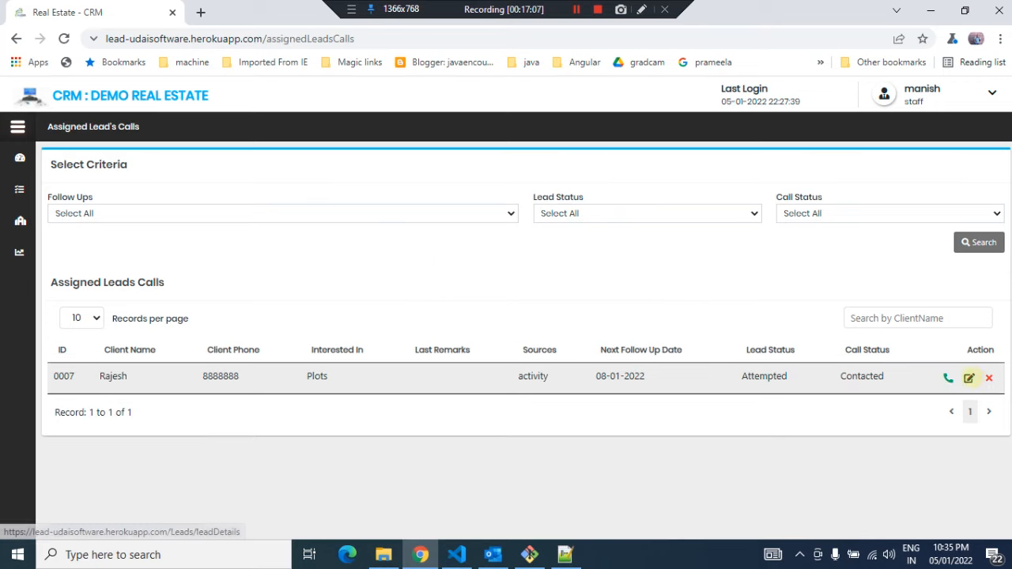
left_click(968, 378)
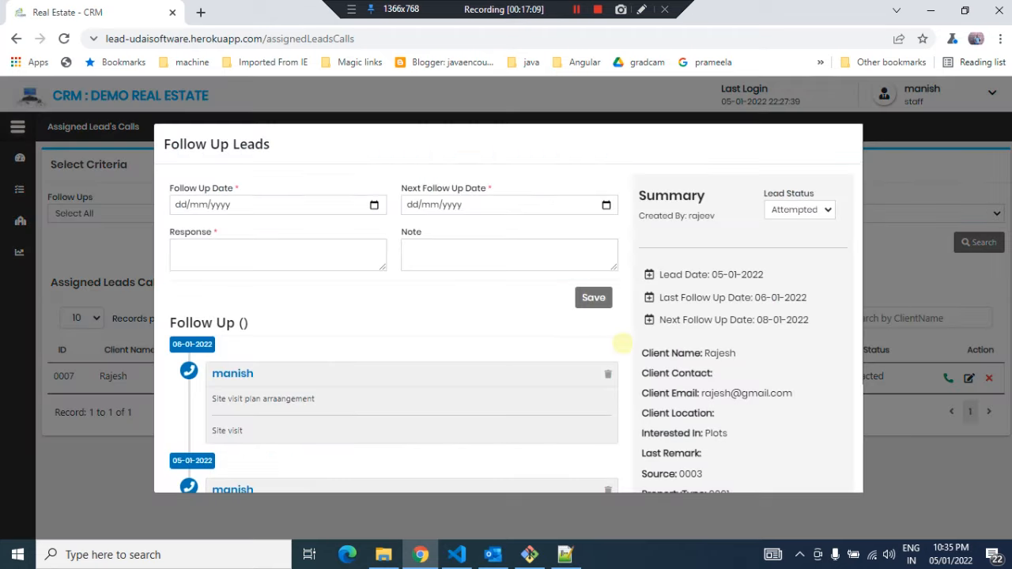
scroll(458, 388, "down", 3)
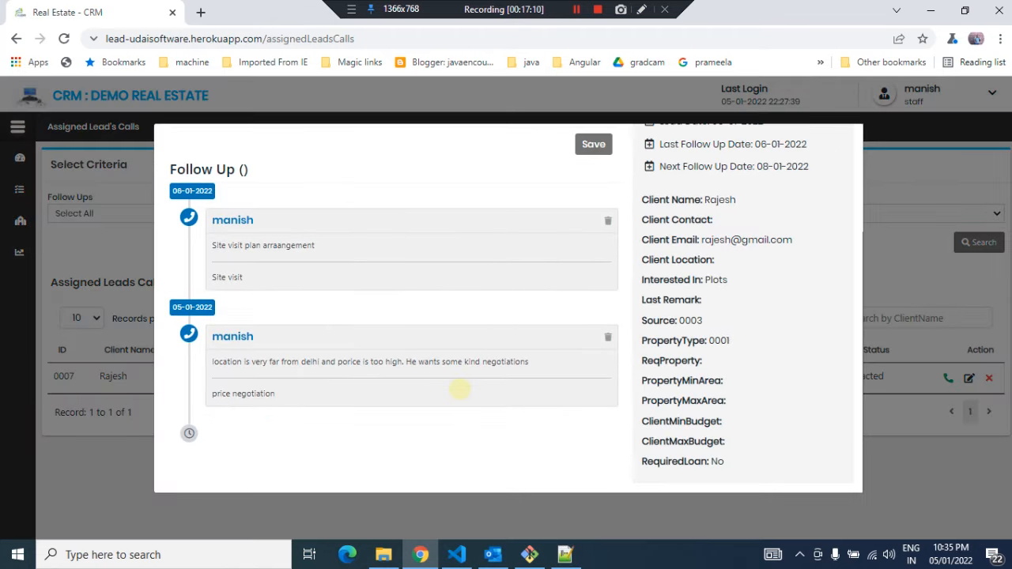
scroll(458, 388, "up", 2)
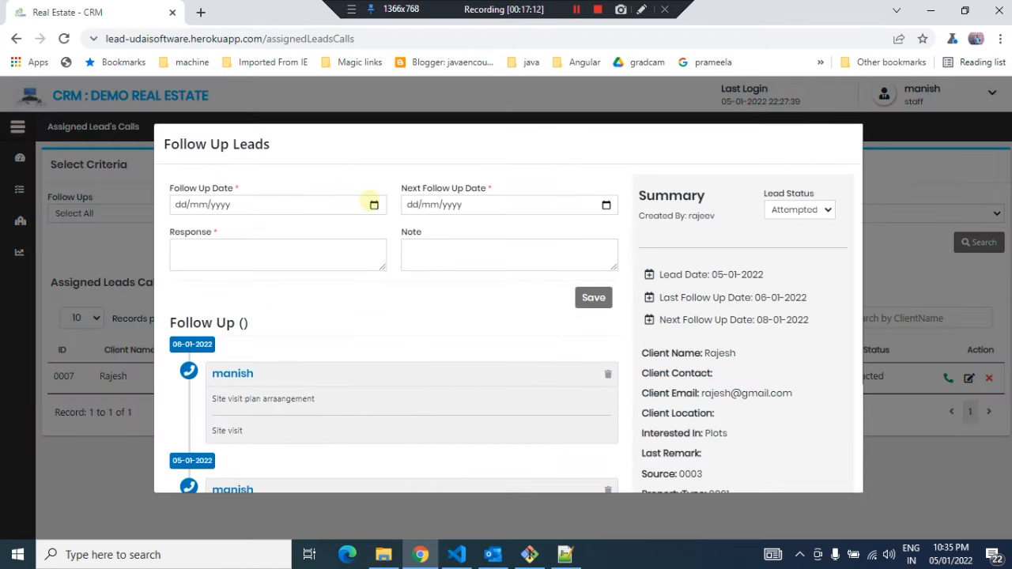
left_click(373, 204)
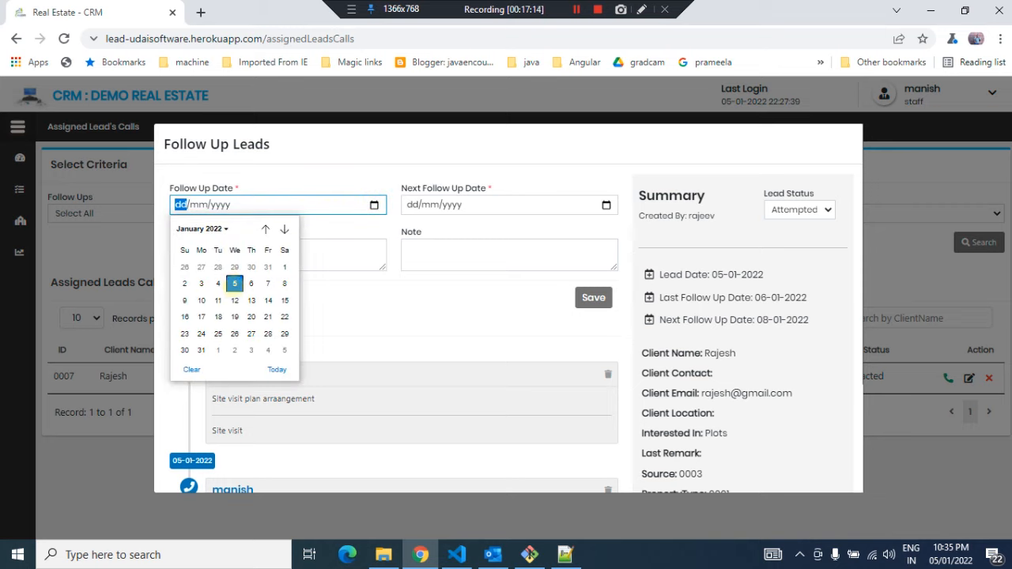
left_click(251, 283)
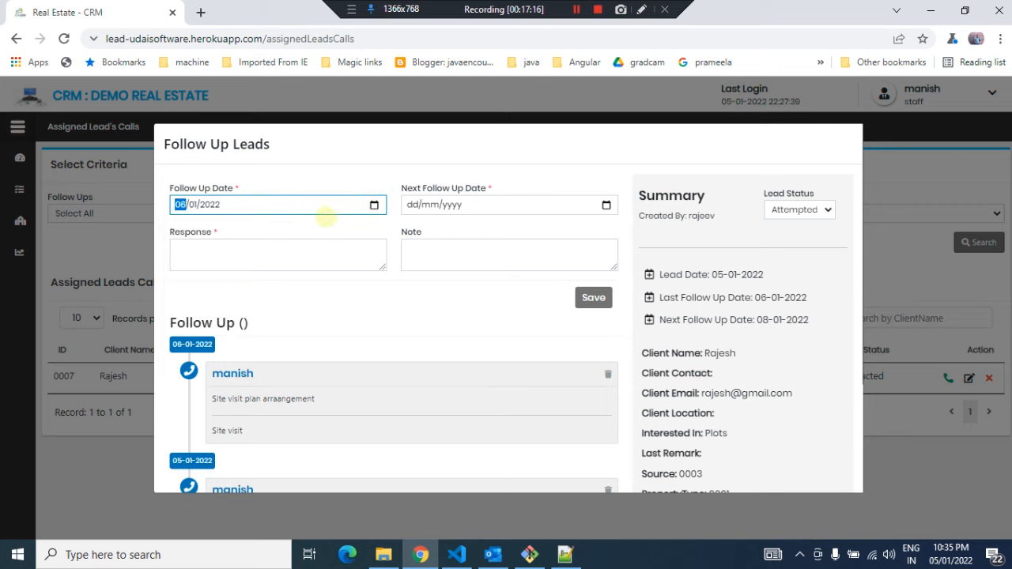
left_click(576, 9)
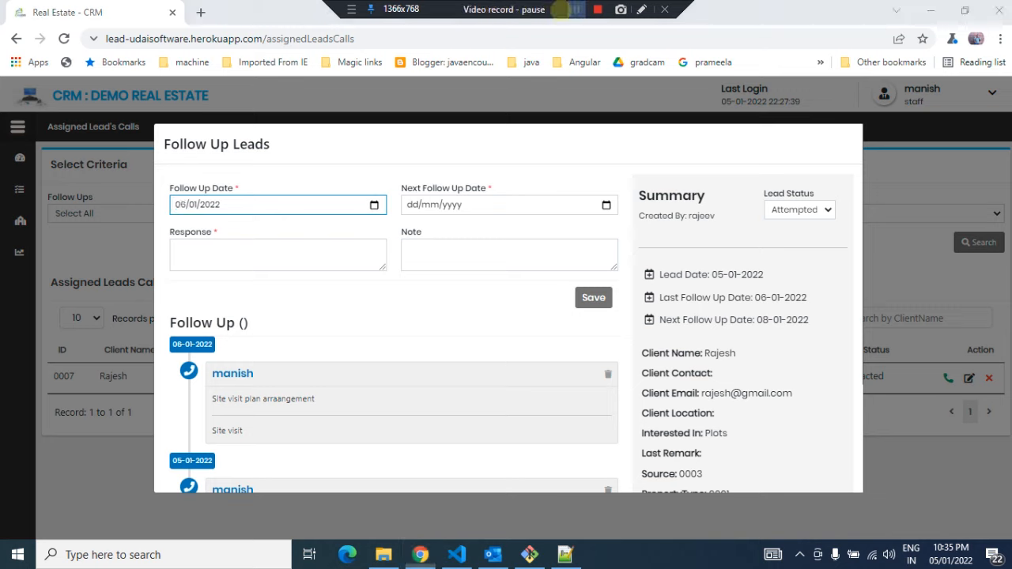
left_click(374, 205)
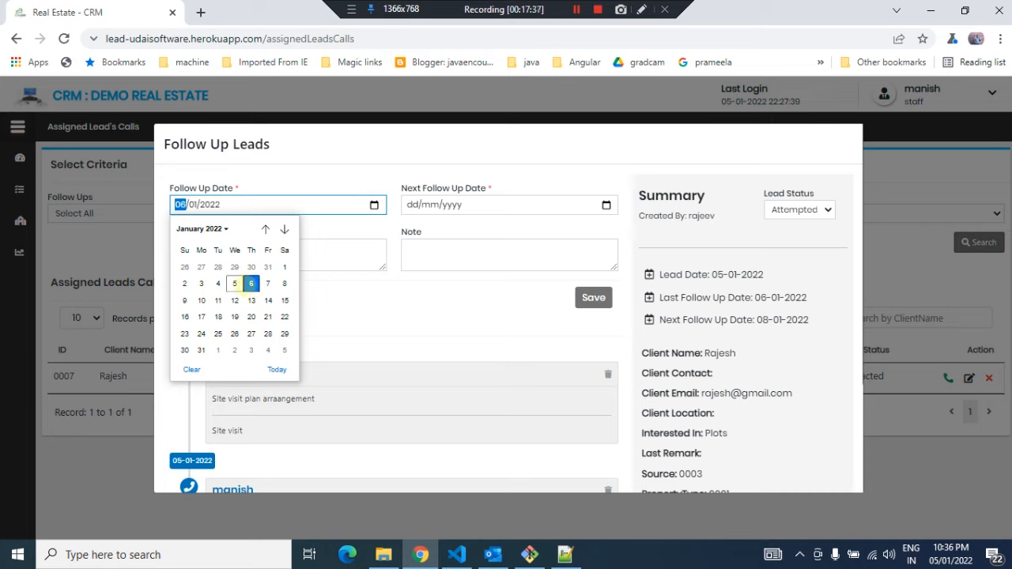
left_click(246, 283)
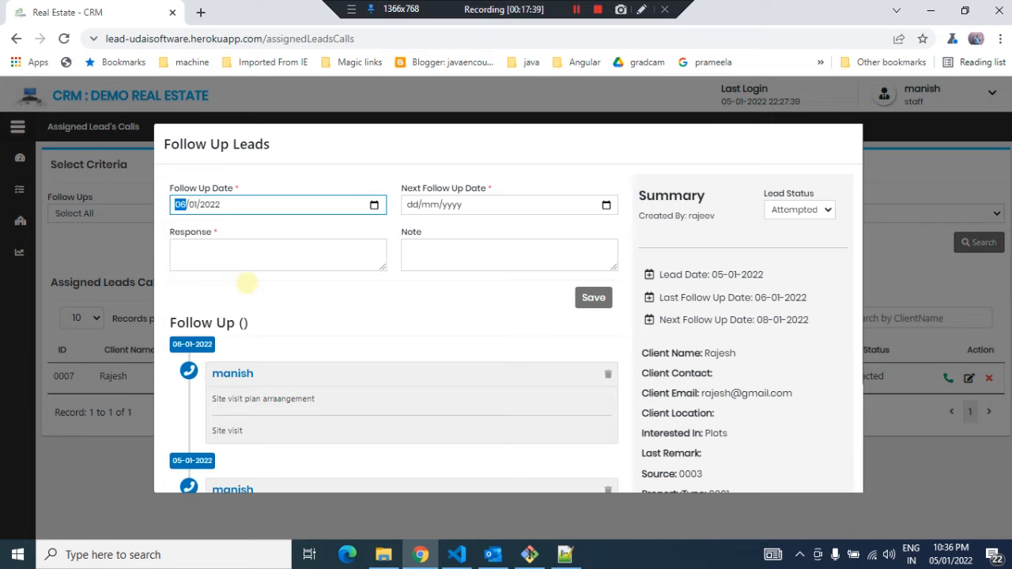
left_click(256, 254)
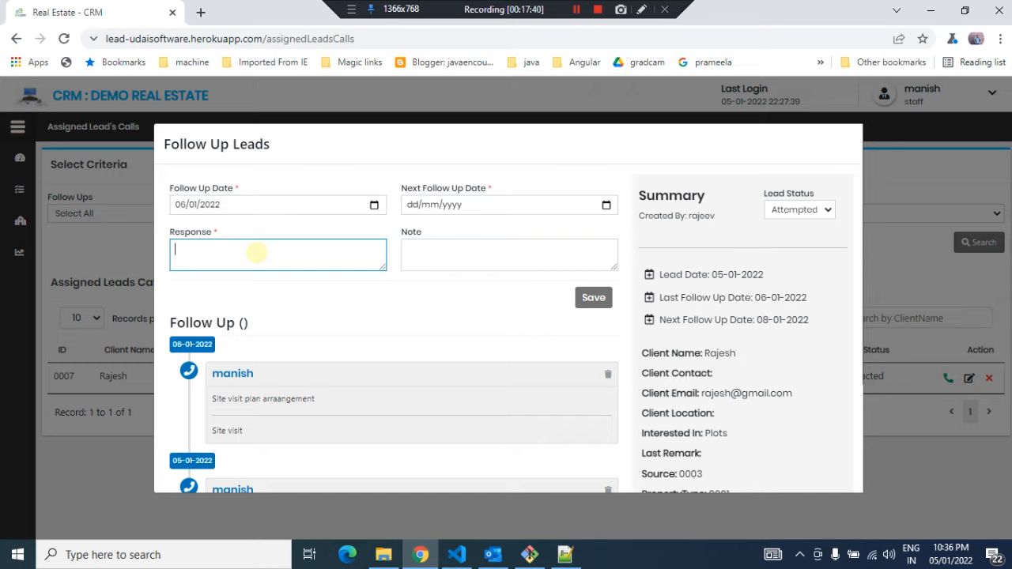
left_click(374, 205)
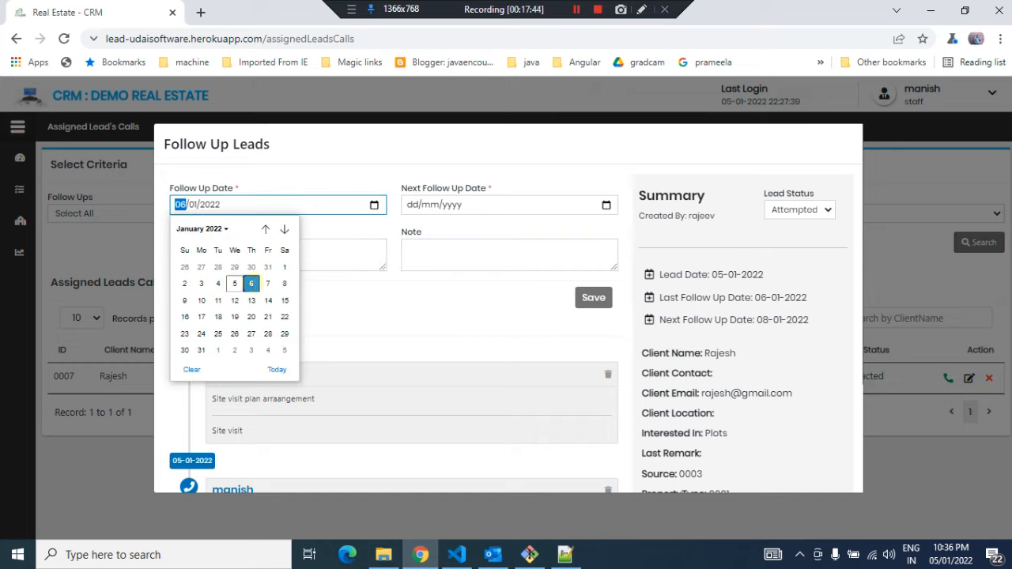
left_click(234, 283)
left_click(255, 252)
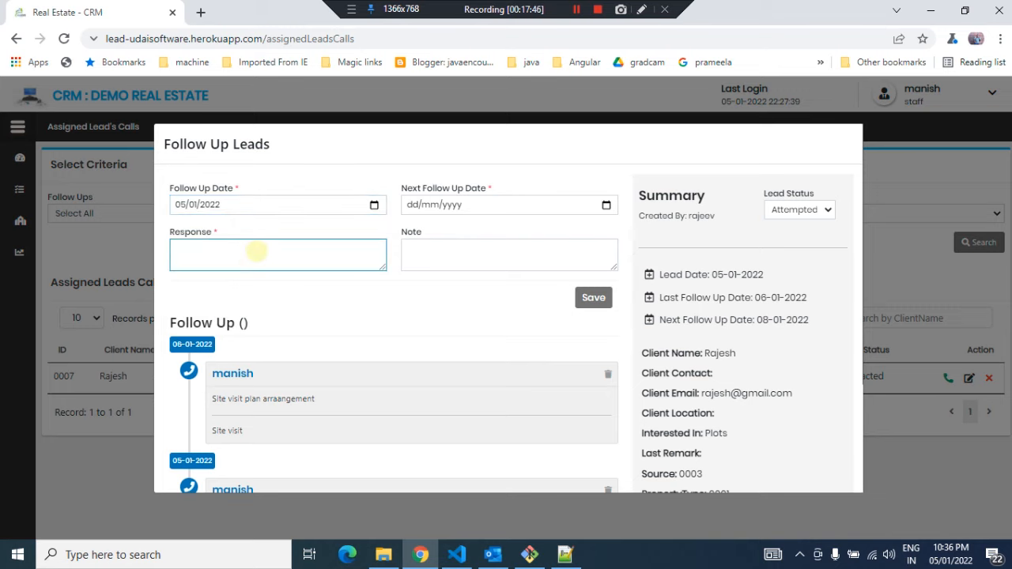
Enter the follow-up response 'Site visit is done', correcting the misspelled word
type("Site viit is done")
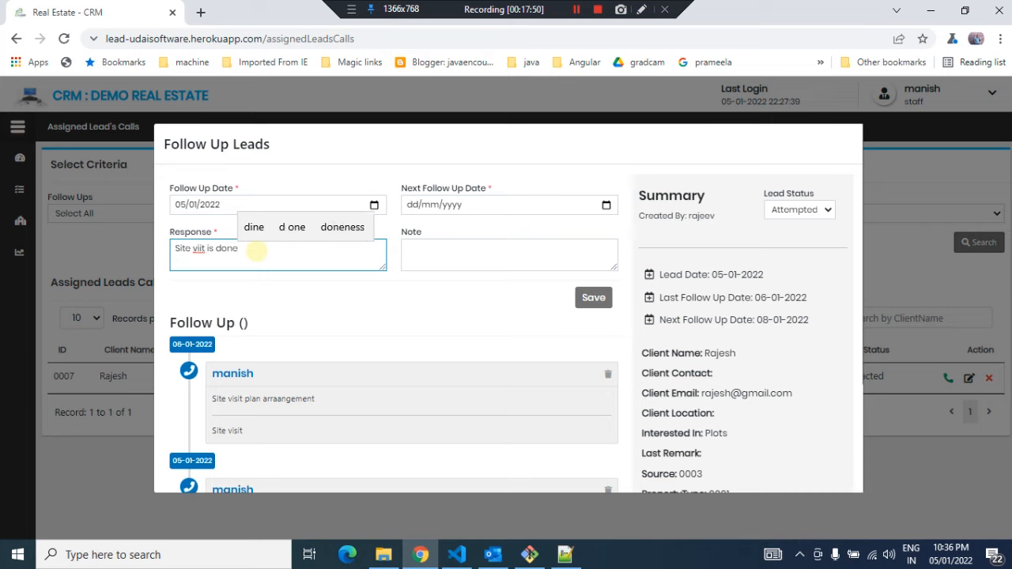
double_click(199, 248)
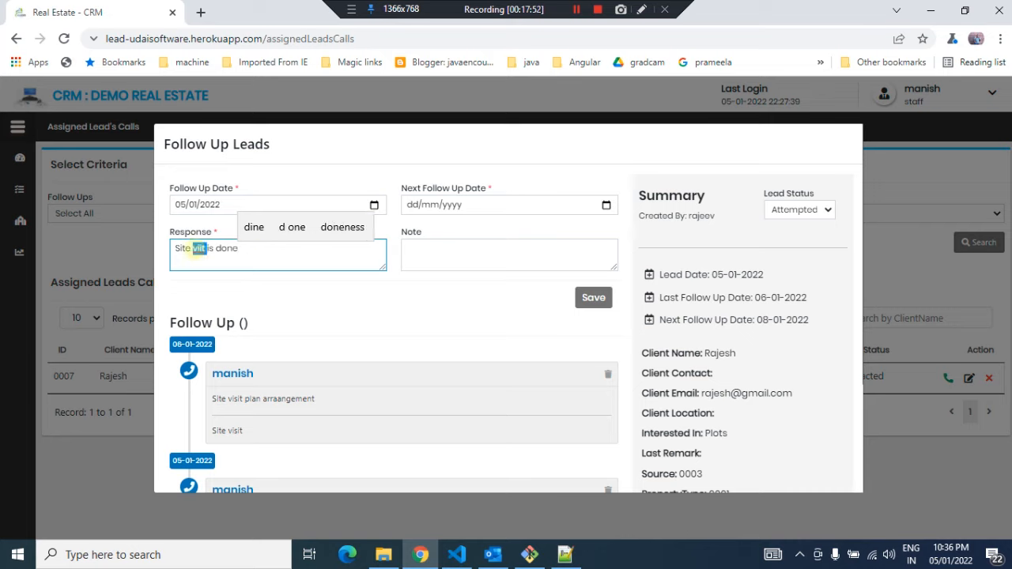
type("visit")
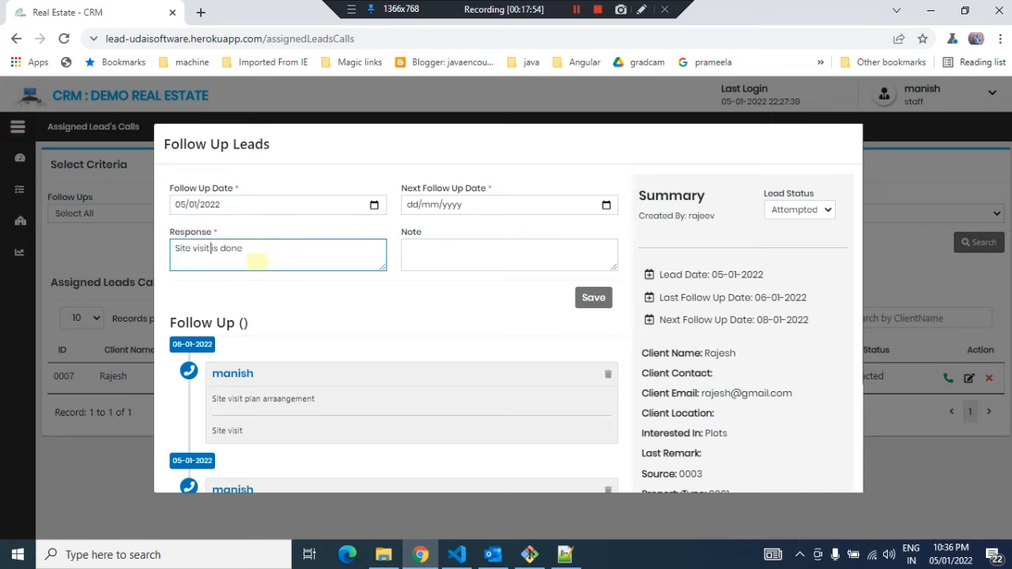
Set the next follow-up date to 10/01/2022 and move to the note field
left_click(607, 205)
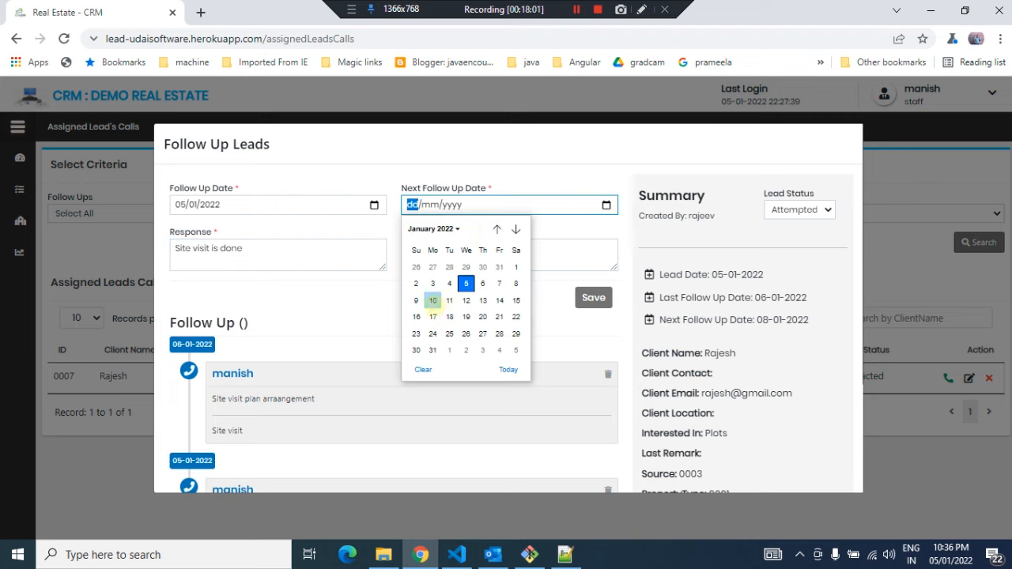
left_click(432, 300)
left_click(458, 249)
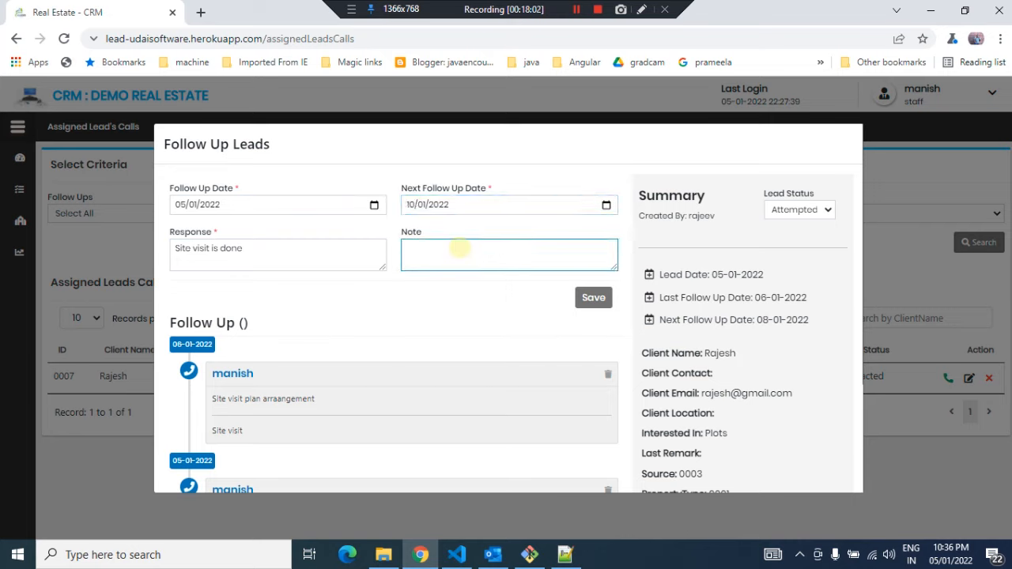
Enter the note 'he will finaalize the priperty', save the follow-up and close the form
type("he will fina")
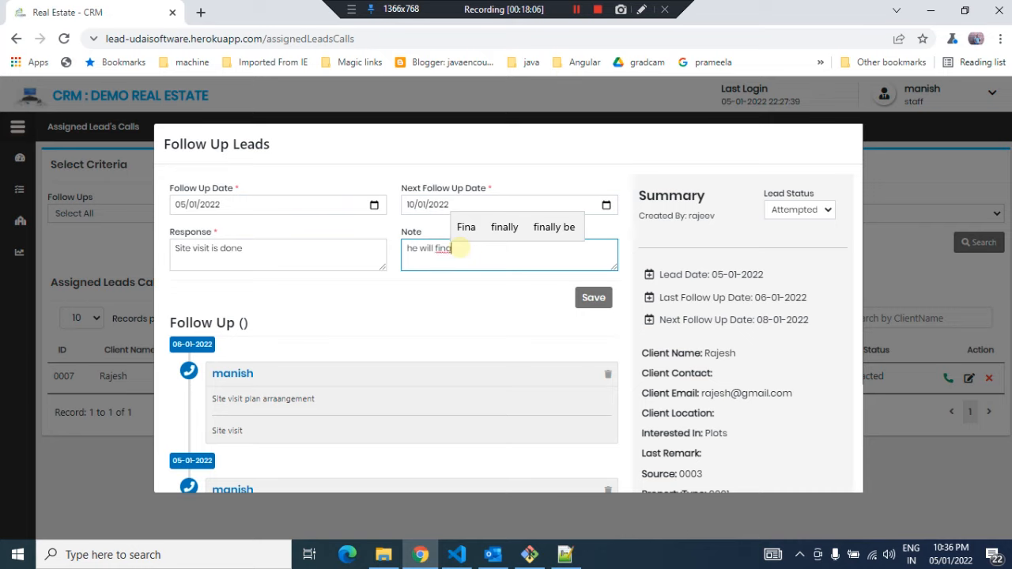
type("alize ")
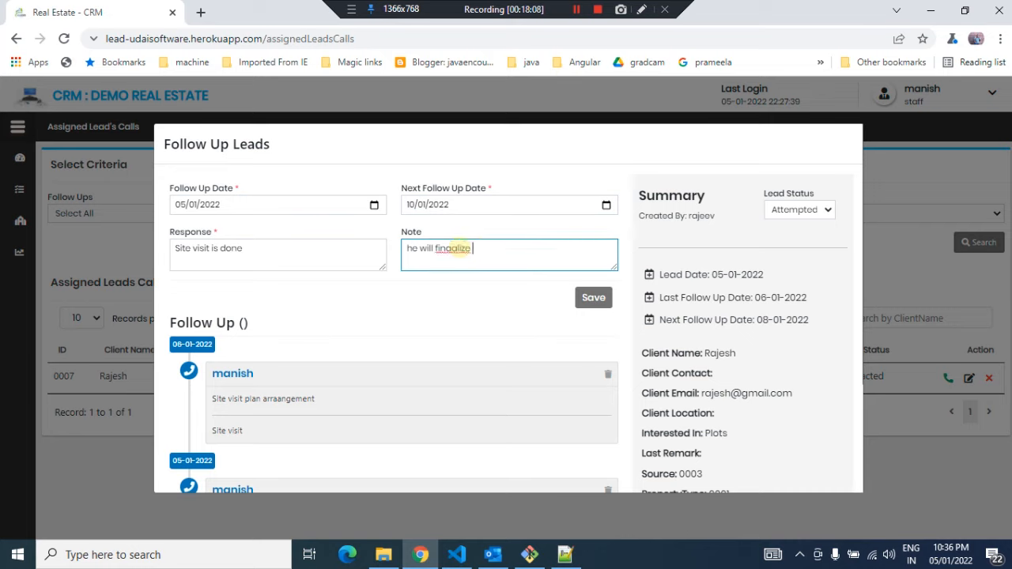
type("the priperty")
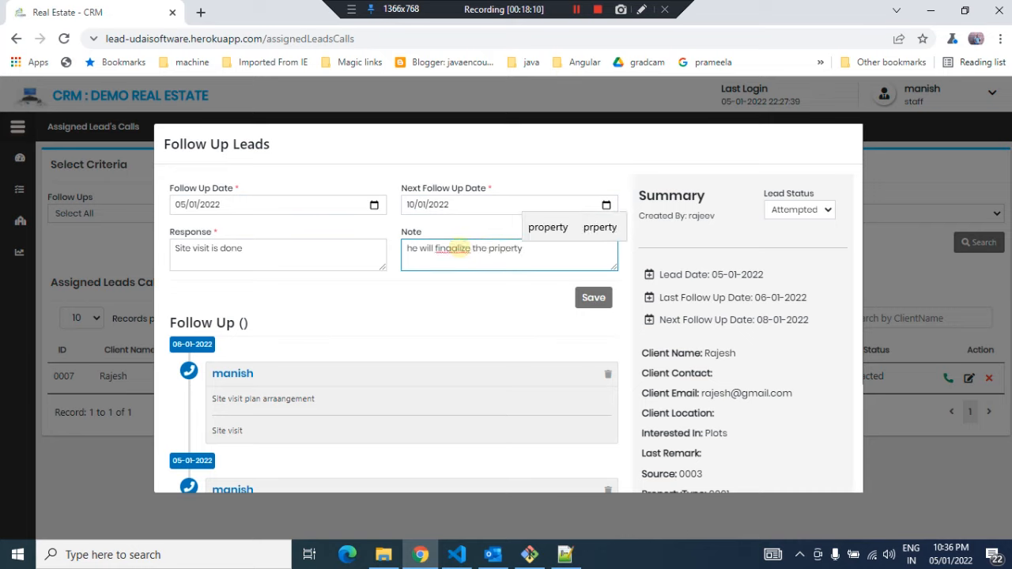
left_click(593, 297)
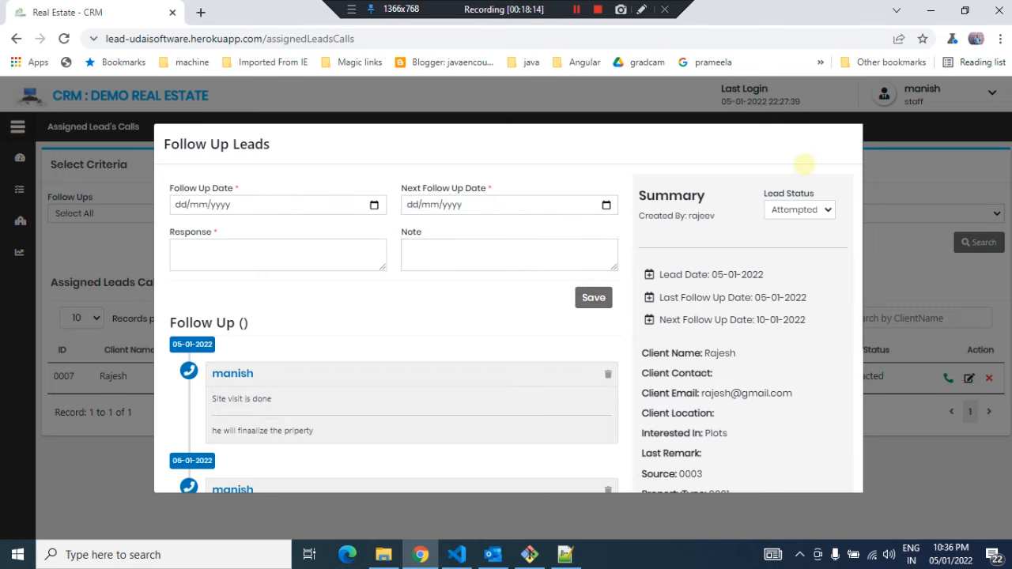
left_click(904, 180)
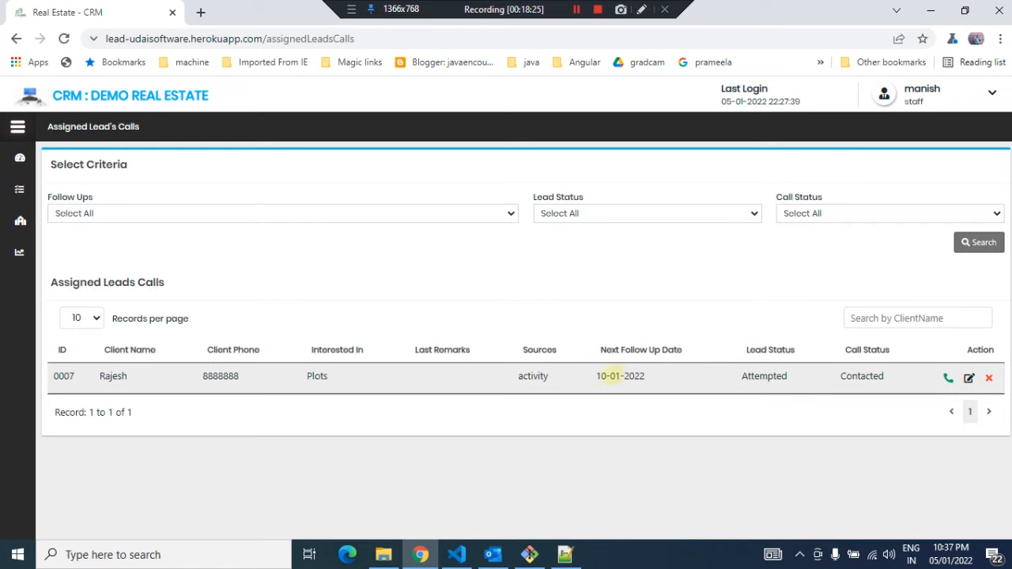
Reopen the lead's follow-up form and set the lead status to Success
left_click_drag(598, 377, 687, 378)
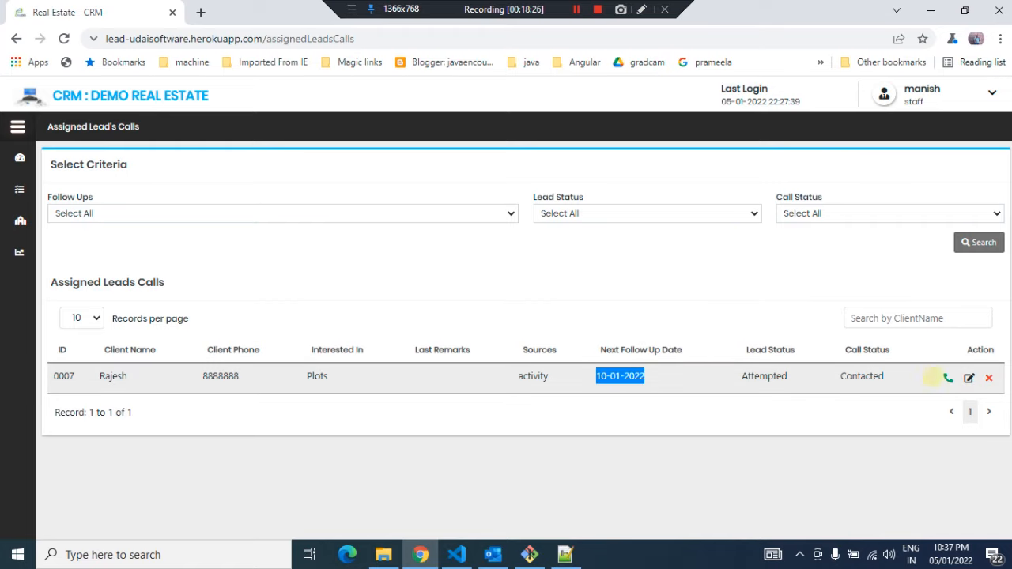
left_click(948, 377)
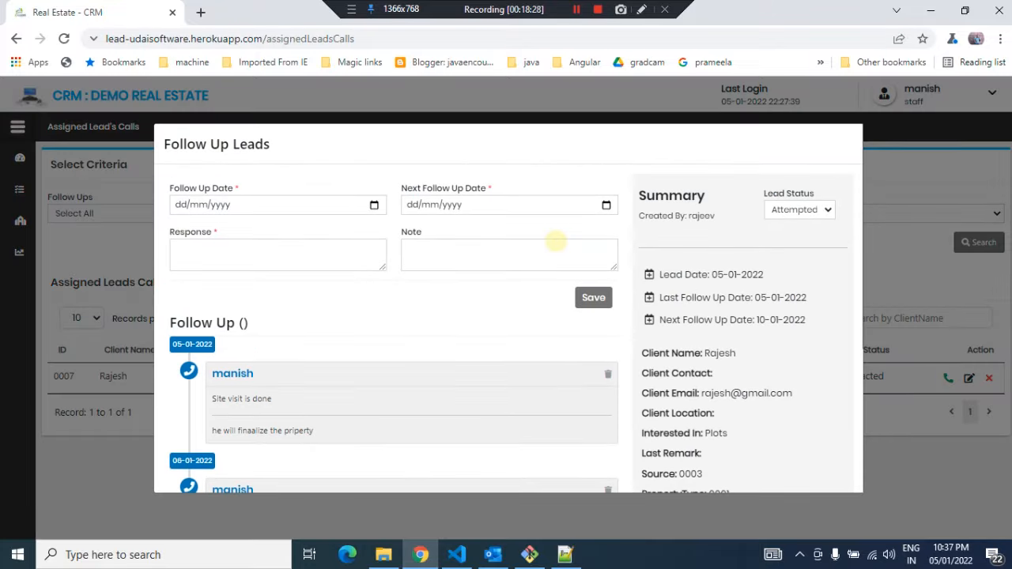
left_click(801, 210)
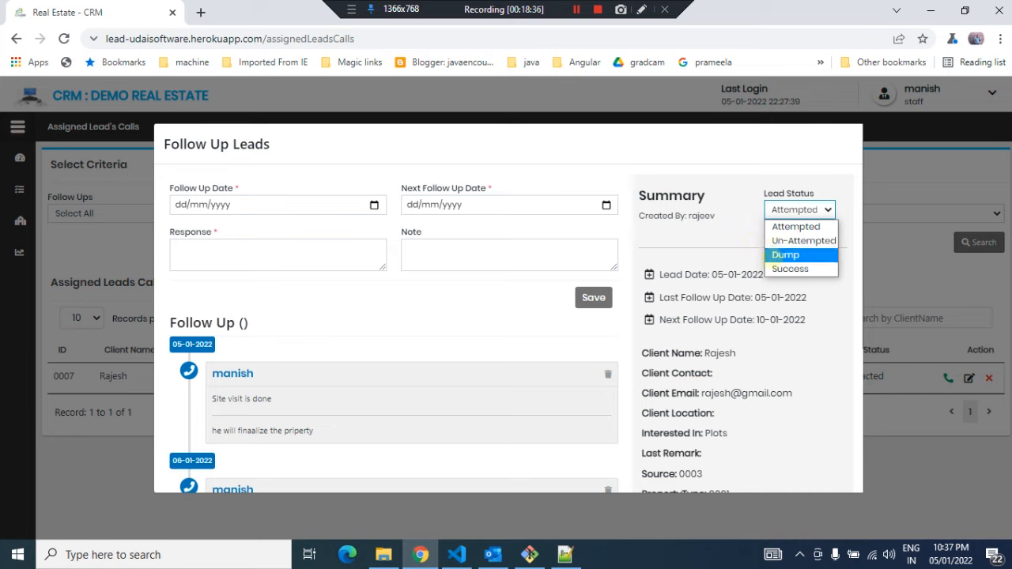
left_click(790, 268)
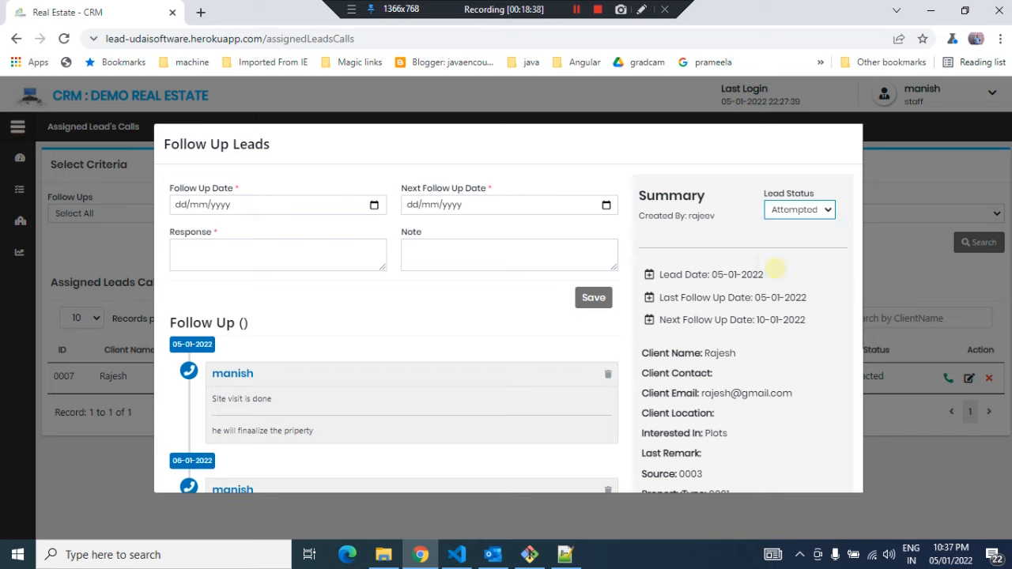
Set the follow-up date to 10/01/2022 using the date picker
left_click(371, 205)
left_click(374, 205)
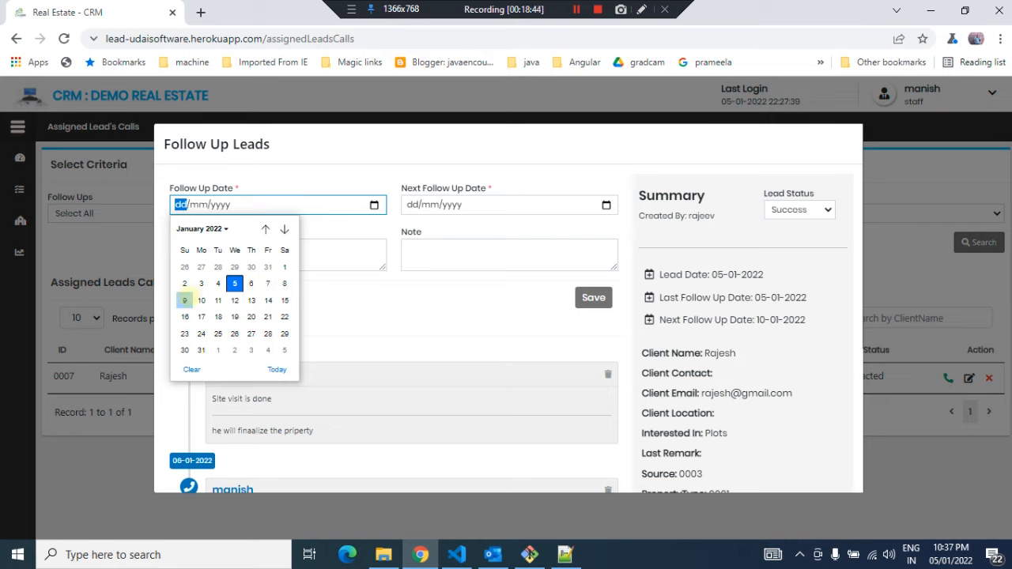
left_click(214, 299)
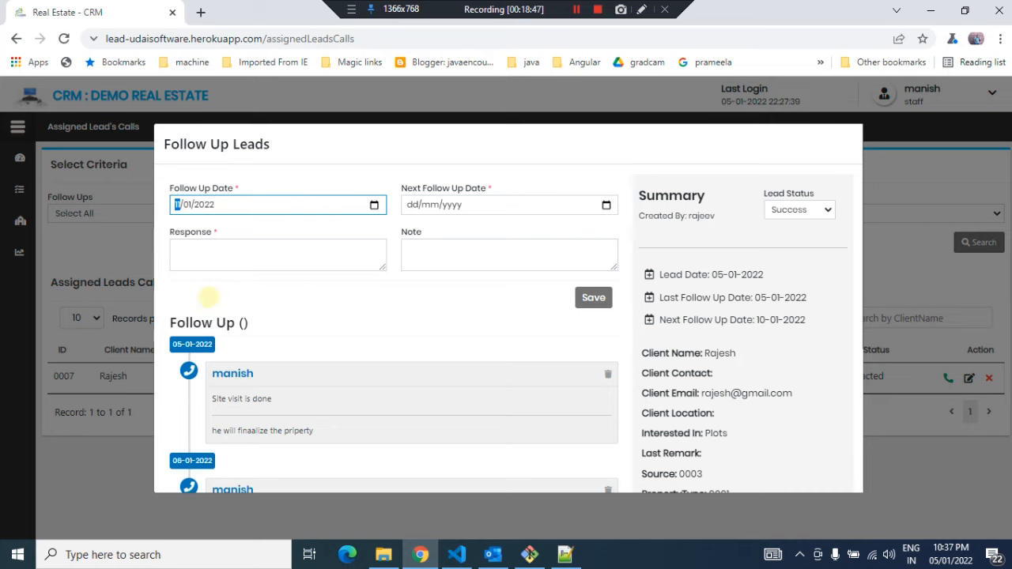
left_click(373, 205)
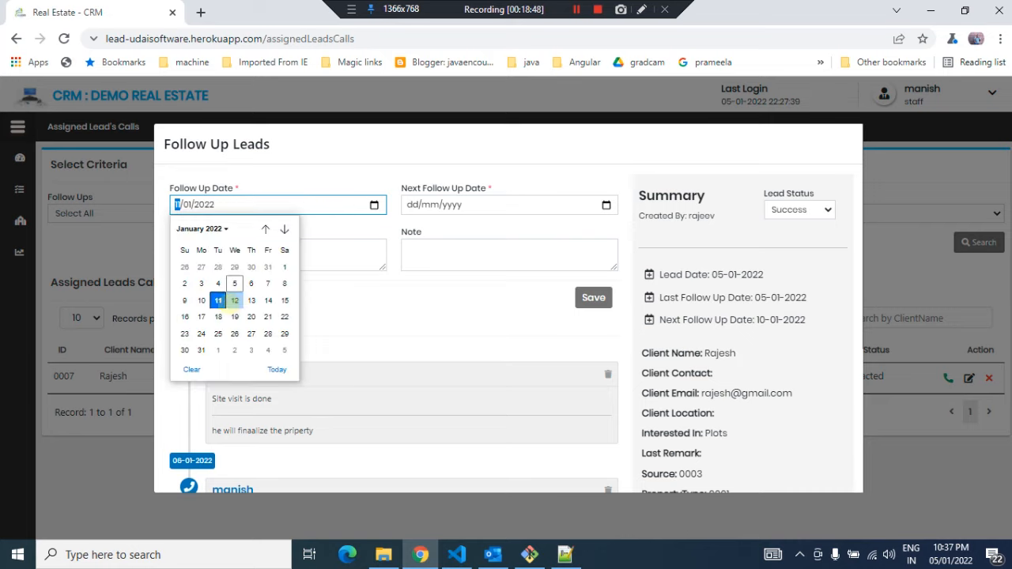
left_click(202, 300)
Enter the response 'Deal is done' and set the next follow-up date to 10/01/2022
left_click(228, 251)
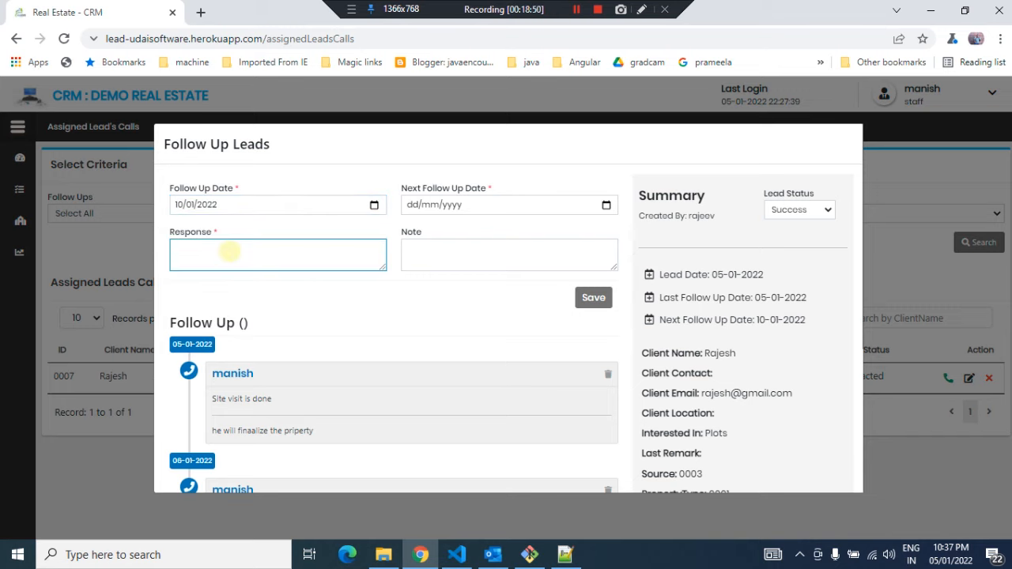
type("Doal is ")
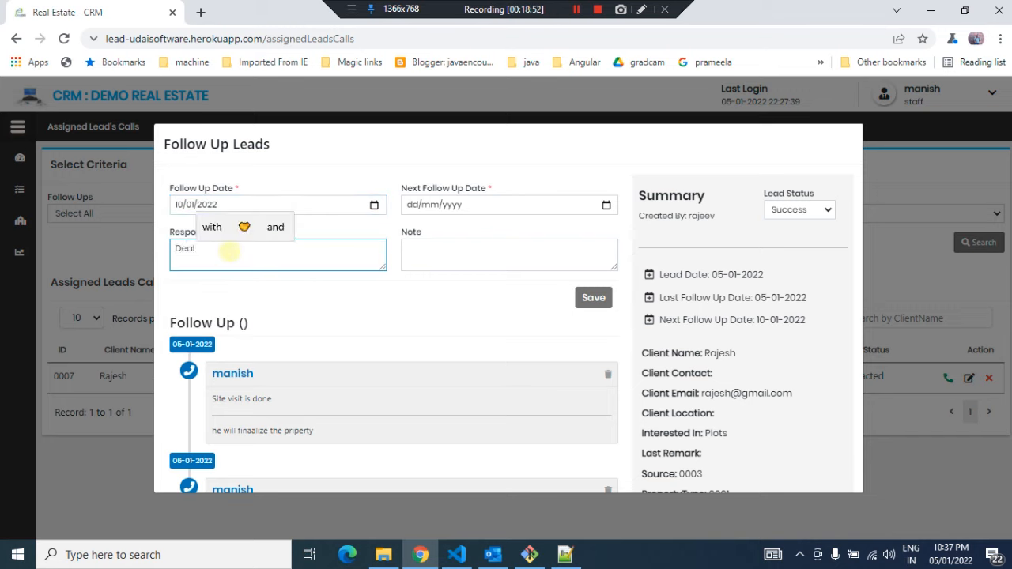
type("done")
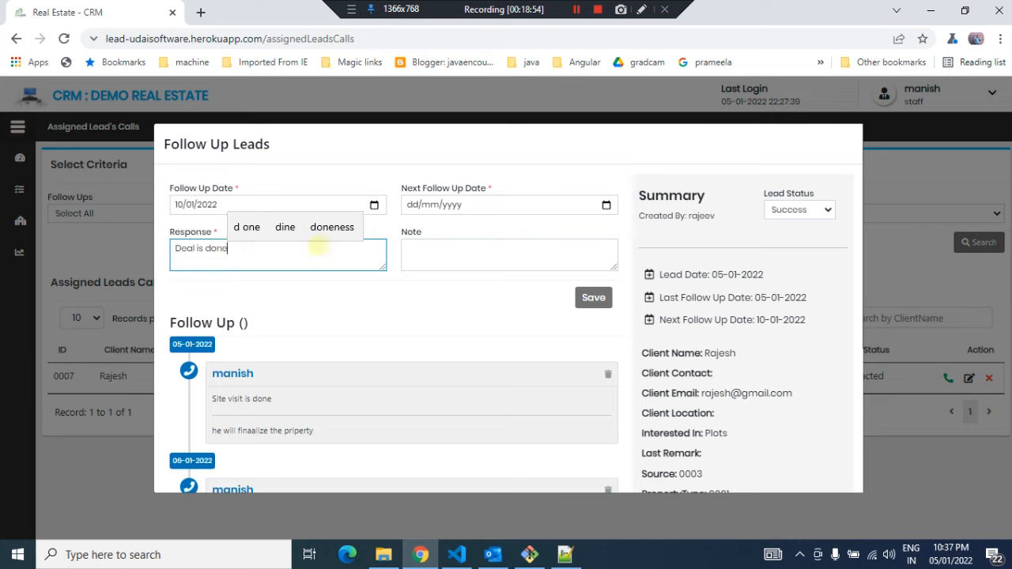
left_click(606, 205)
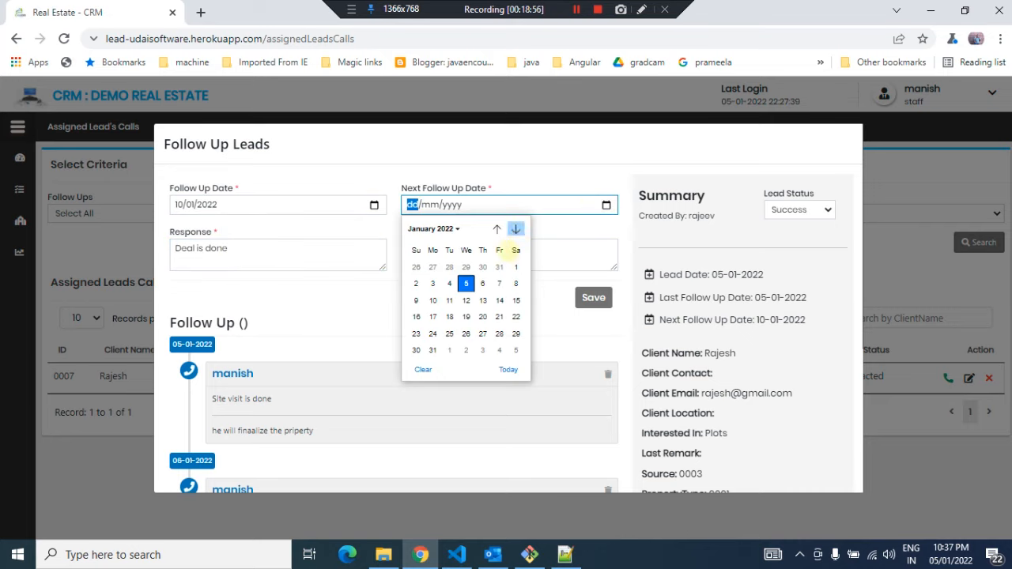
left_click(433, 301)
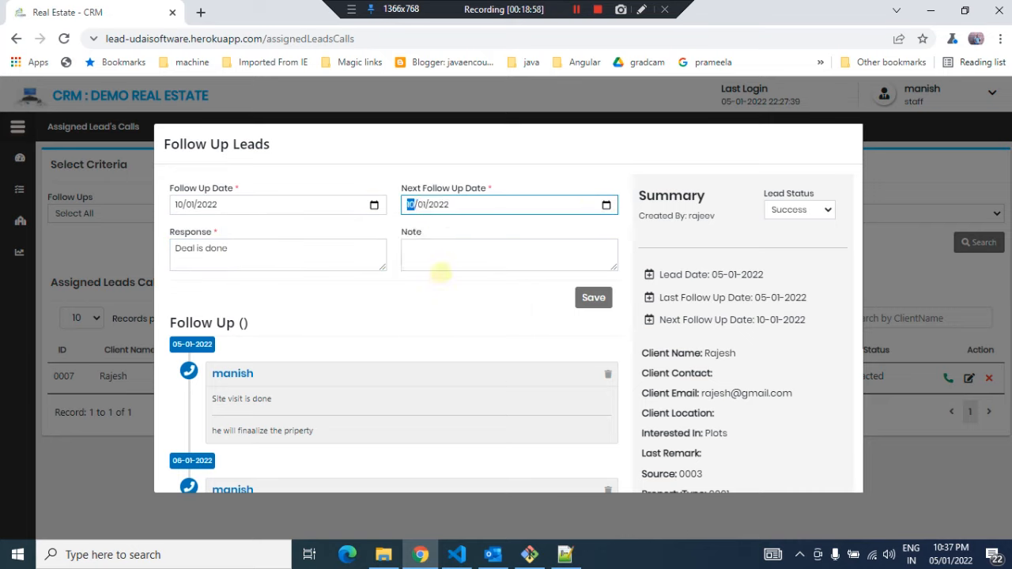
Enter the note 'Deal is done' and save the follow-up
left_click(445, 251)
type("Deal is ")
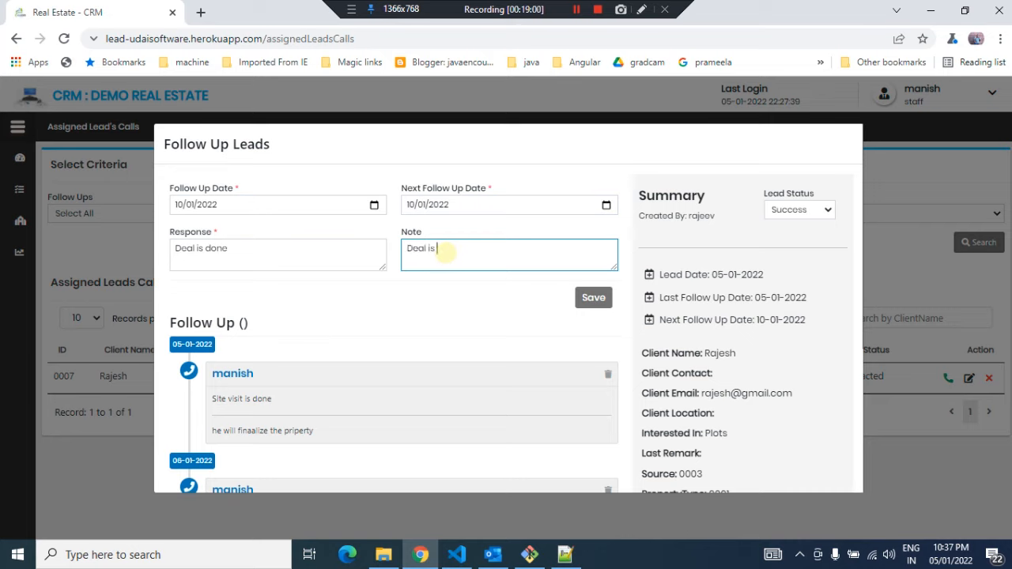
type("done")
left_click(593, 297)
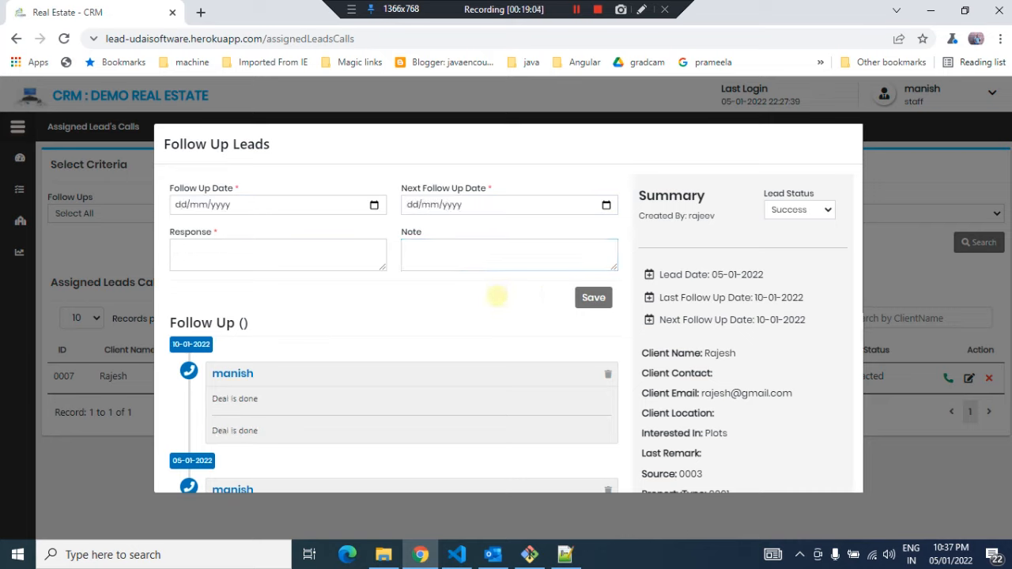
Review the lead's follow-up history and summary, then close the form
scroll(497, 296, "down", 5)
scroll(497, 296, "up", 4)
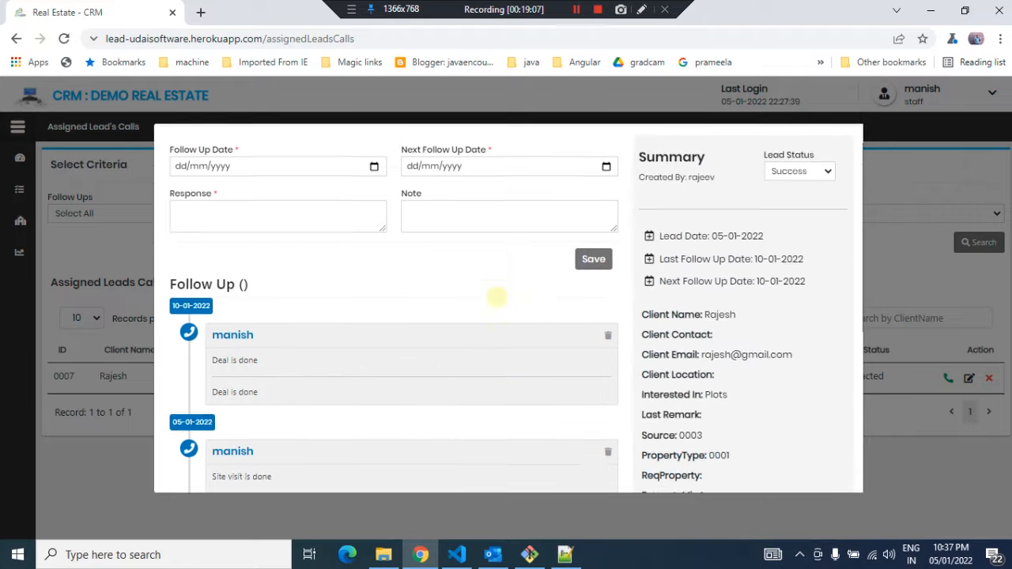
scroll(496, 296, "up", 1)
scroll(496, 296, "down", 5)
scroll(496, 296, "up", 5)
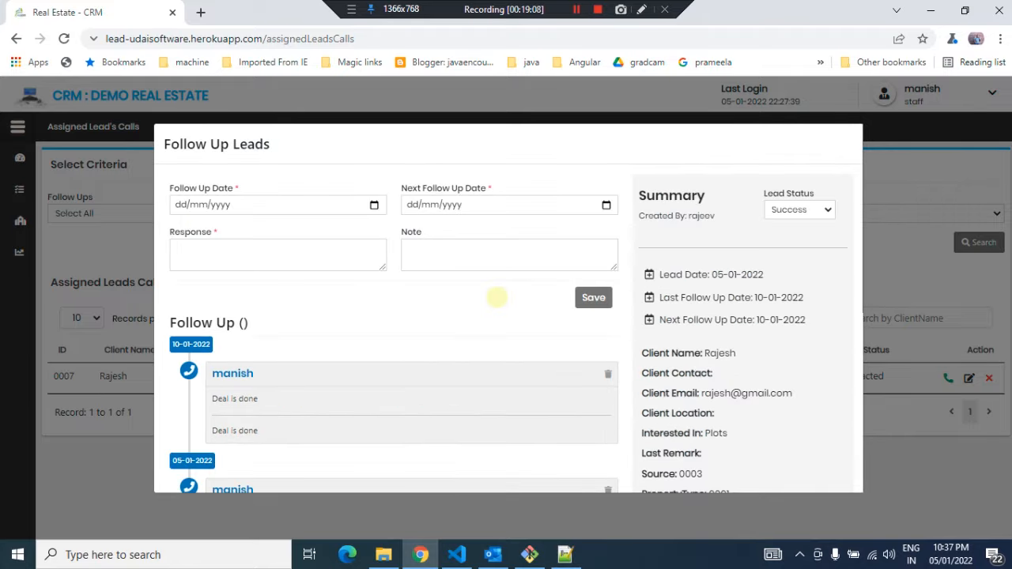
left_click_drag(641, 354, 757, 463)
scroll(757, 464, "down", 5)
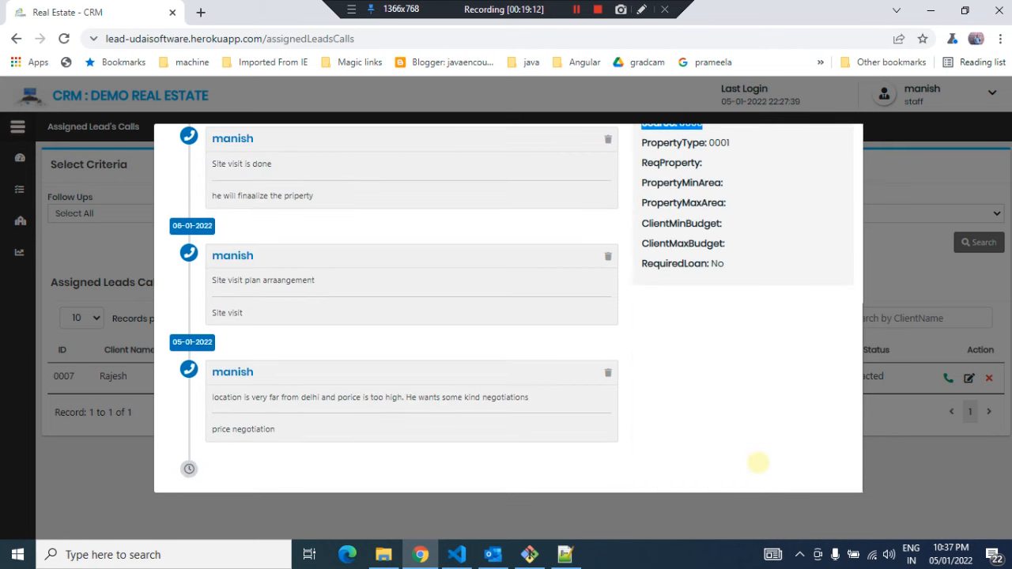
scroll(757, 463, "up", 3)
left_click(773, 360)
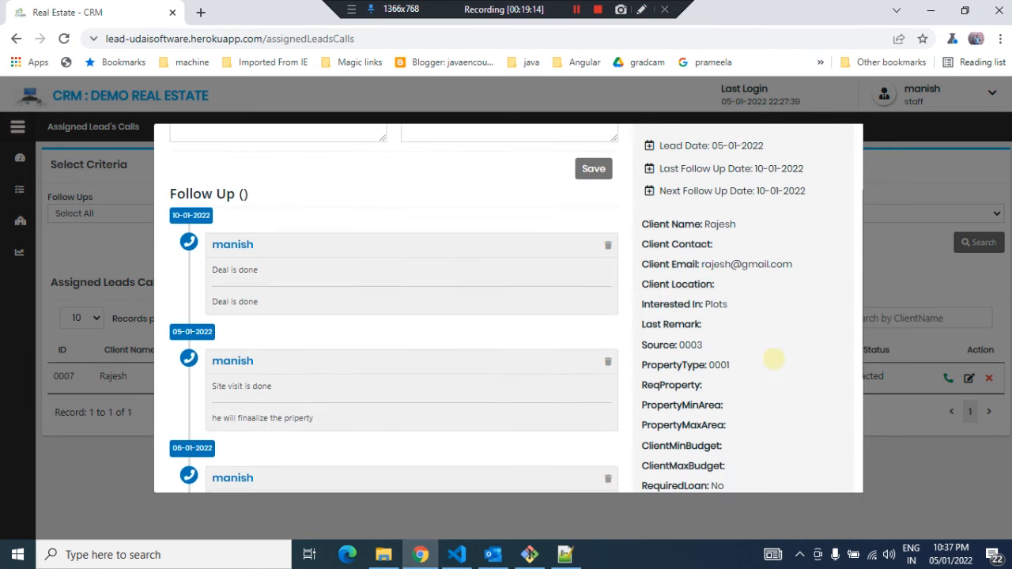
scroll(749, 389, "down", 3)
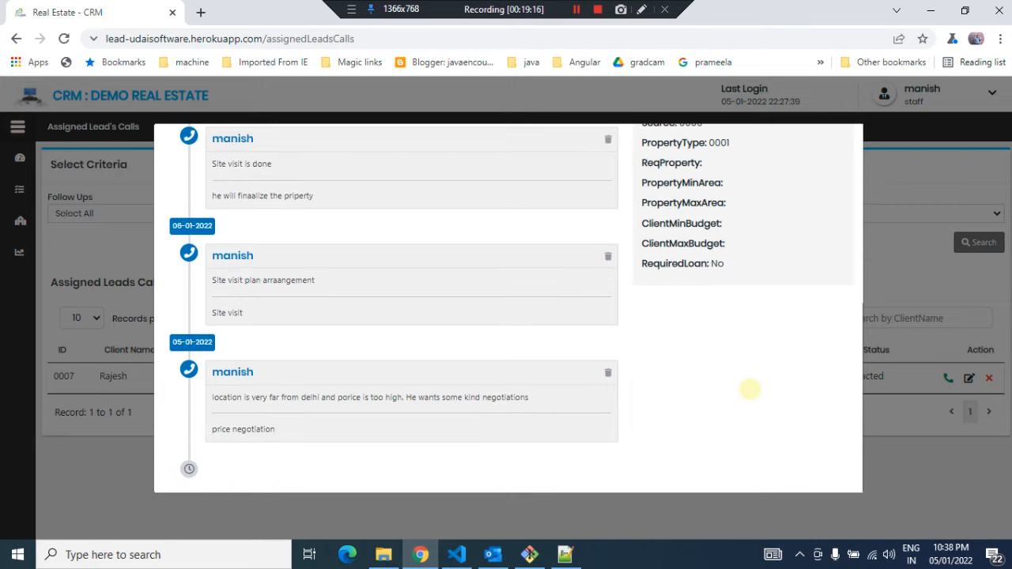
scroll(749, 389, "up", 2)
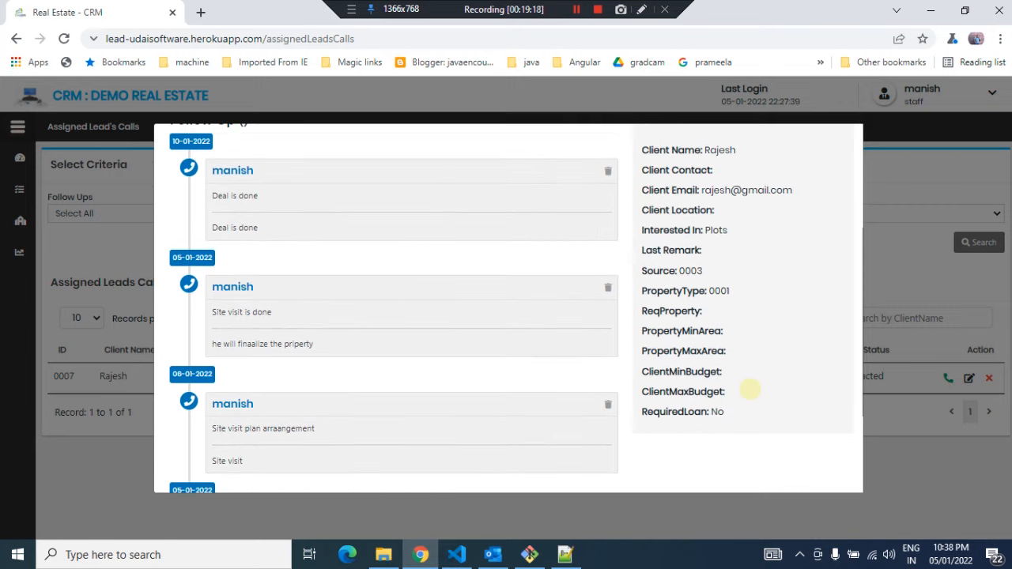
scroll(749, 389, "up", 3)
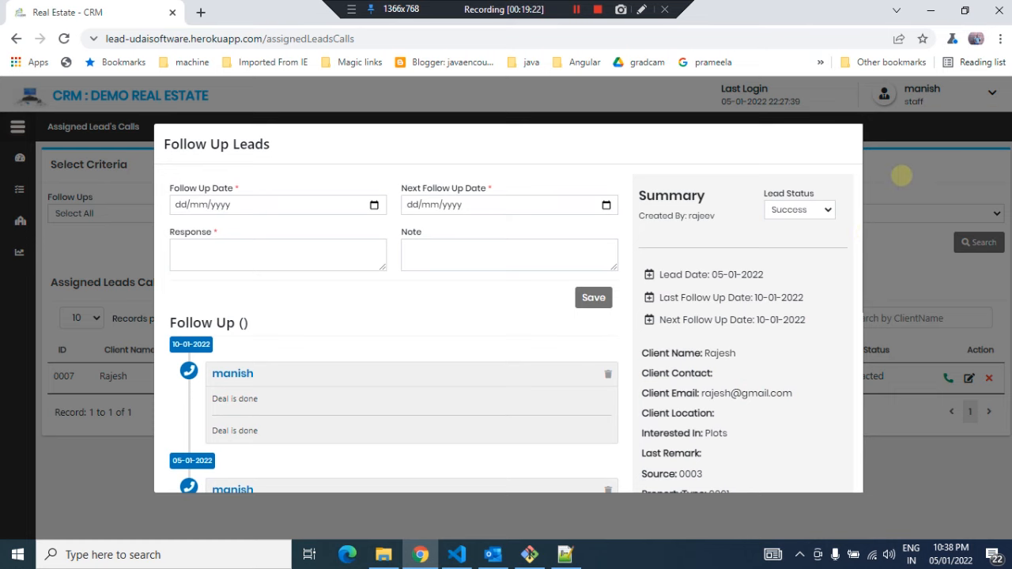
left_click(901, 175)
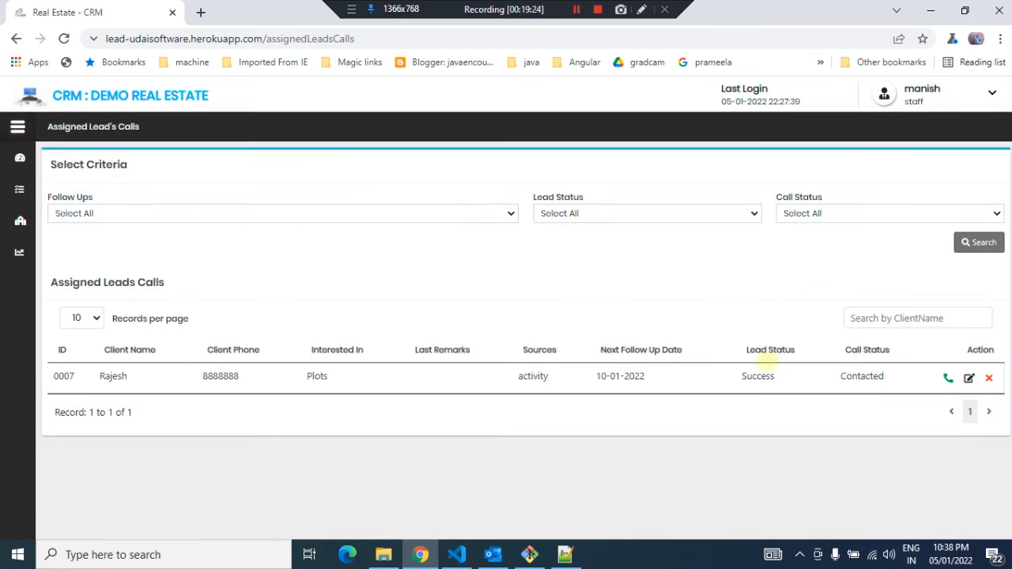
double_click(757, 376)
left_click(472, 246)
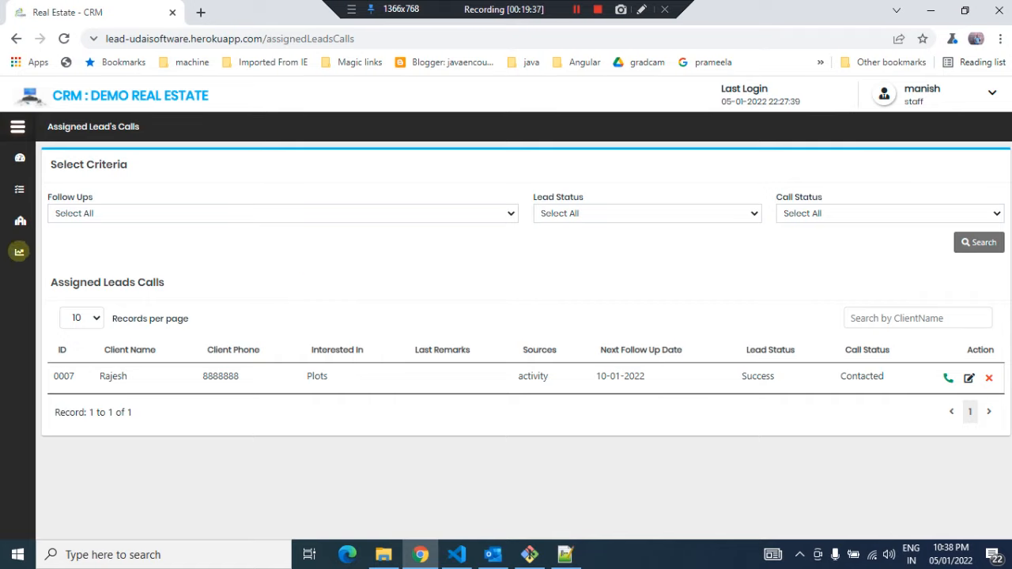
mouse_move(112, 245)
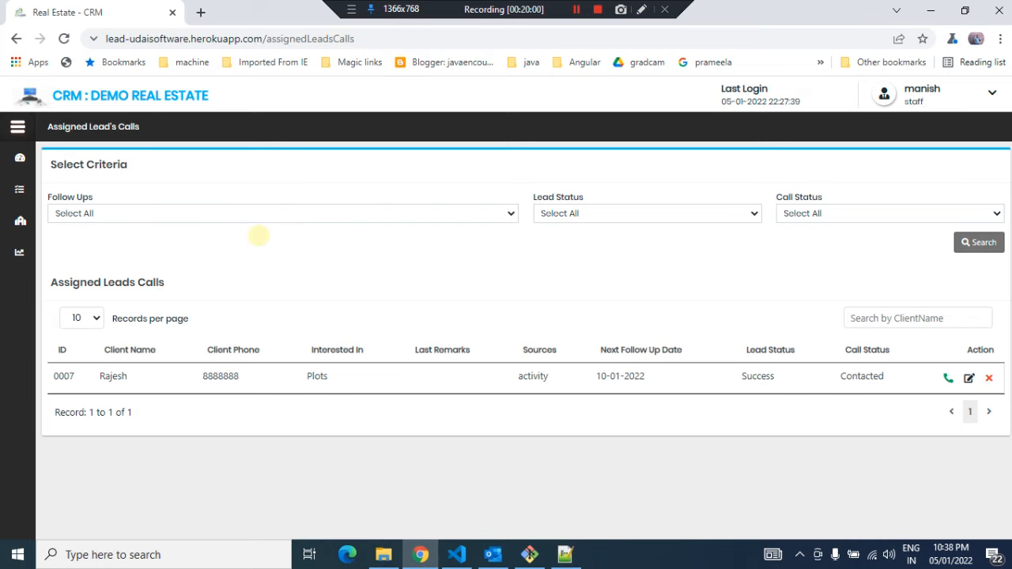
Open the User Activity page and enter the activity 'meeting attended at SBI'
mouse_move(23, 196)
left_click(49, 251)
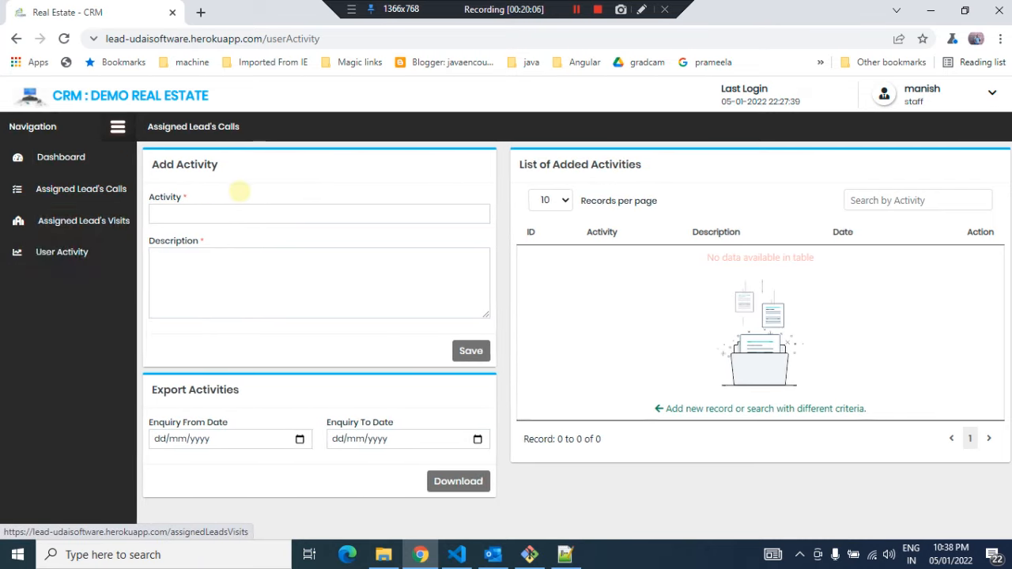
left_click(237, 213)
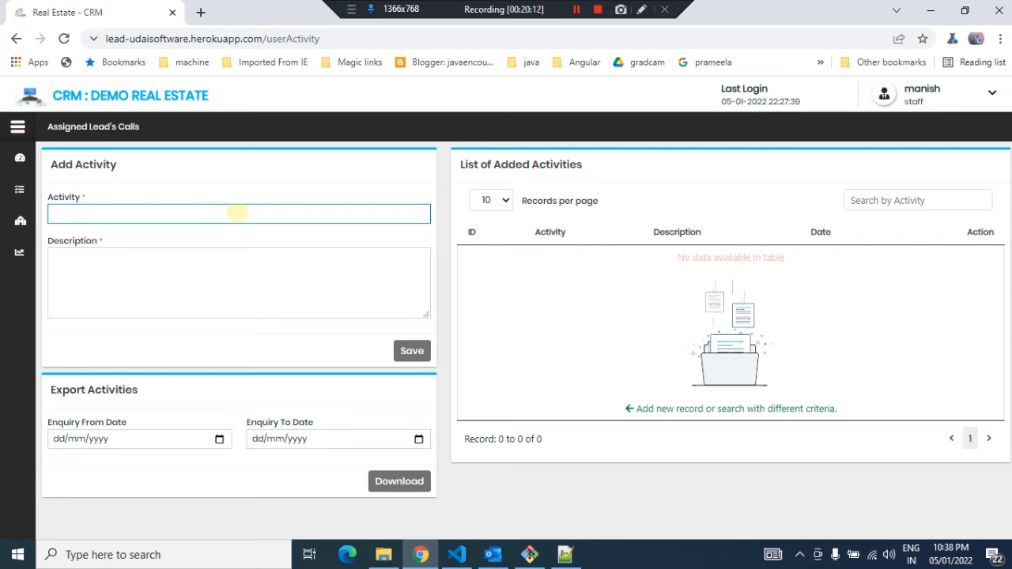
type("meeting a")
type("ttended at ")
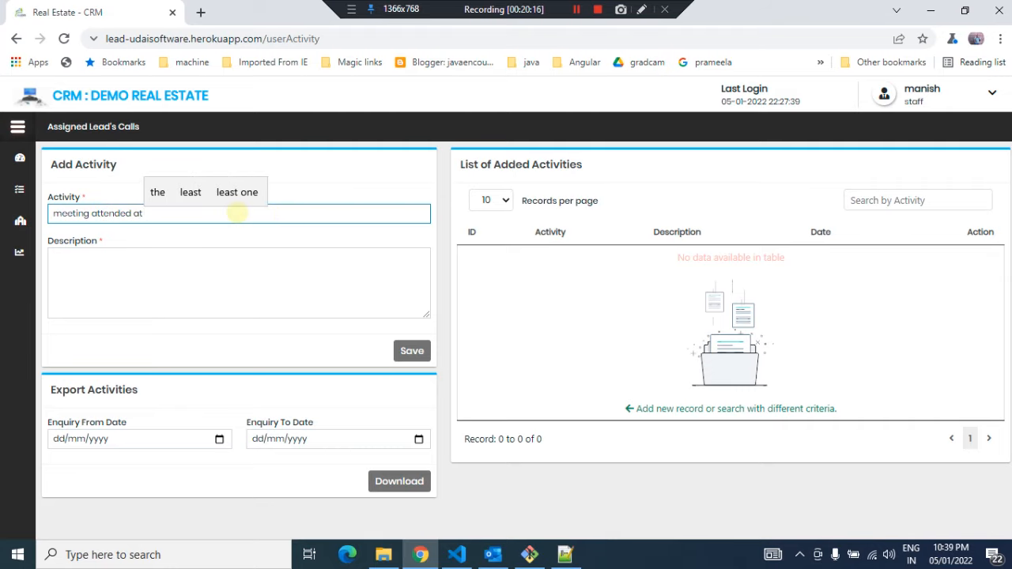
type("SBI")
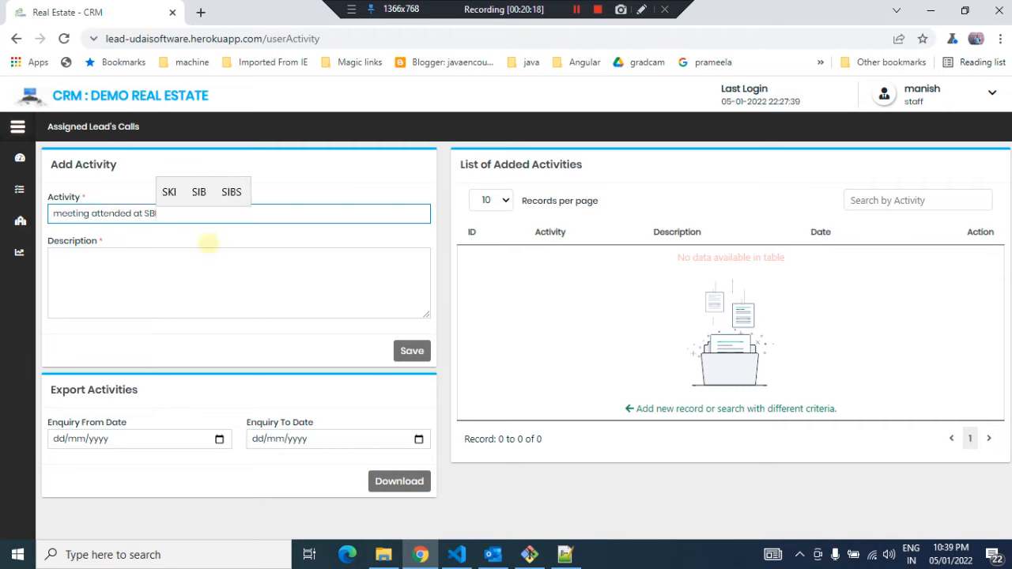
Enter the description 'dkfjsdljfdsjff' and save the activity
left_click(202, 259)
type("dkfjsdljfdsjff")
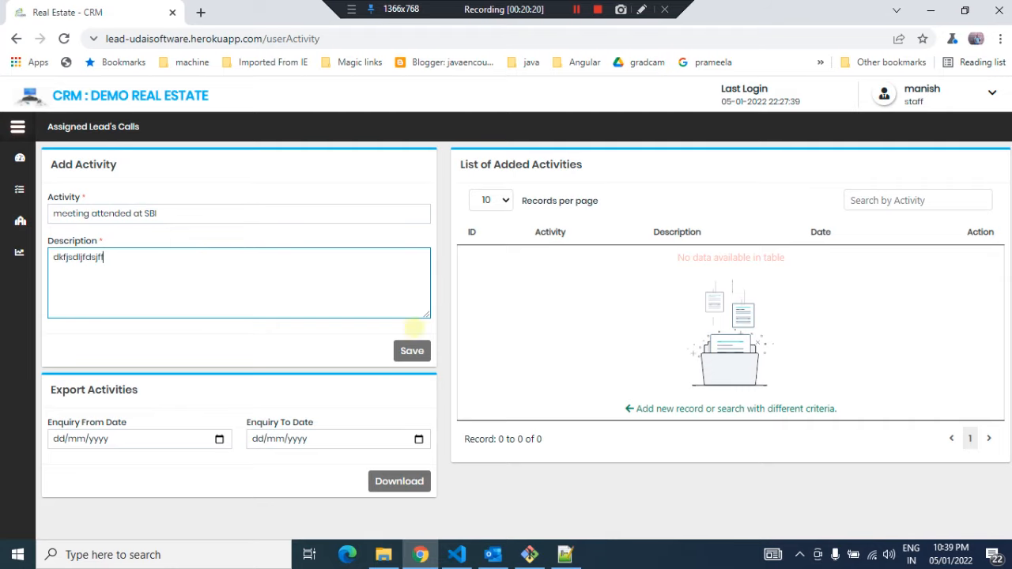
left_click(412, 351)
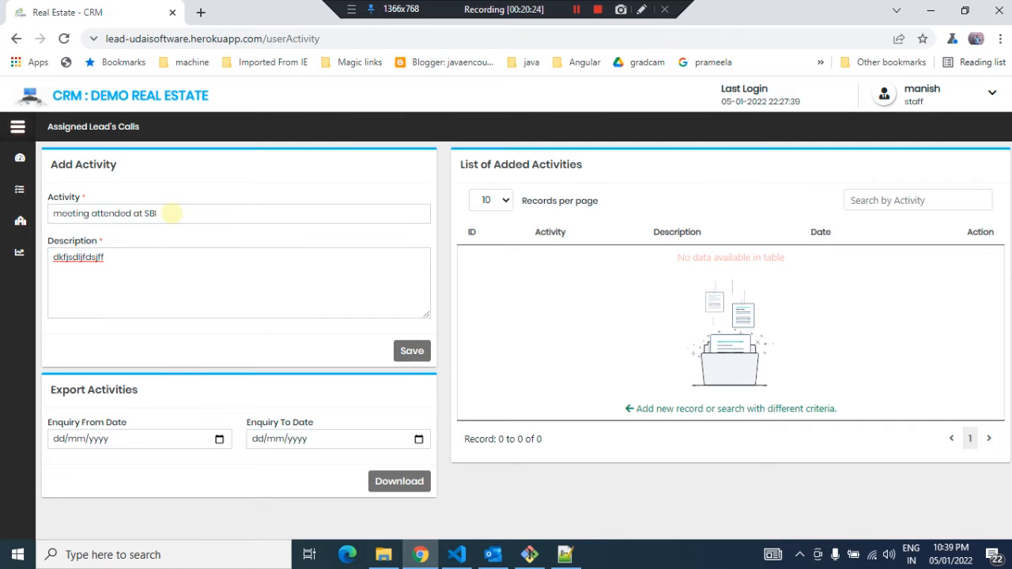
Enter the activity 'arranged the activity in the Sahra estate'
left_click(172, 213)
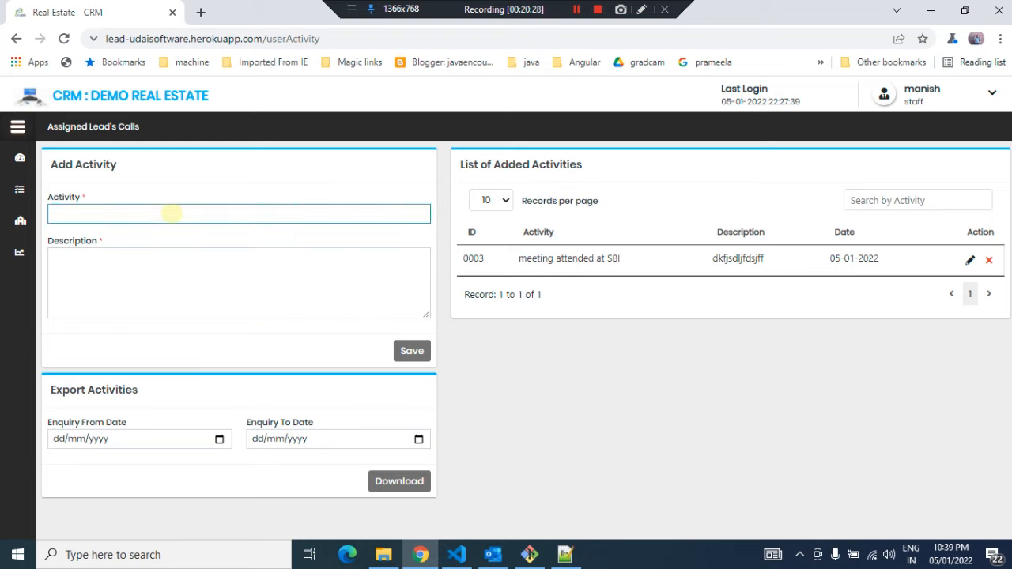
type("arran")
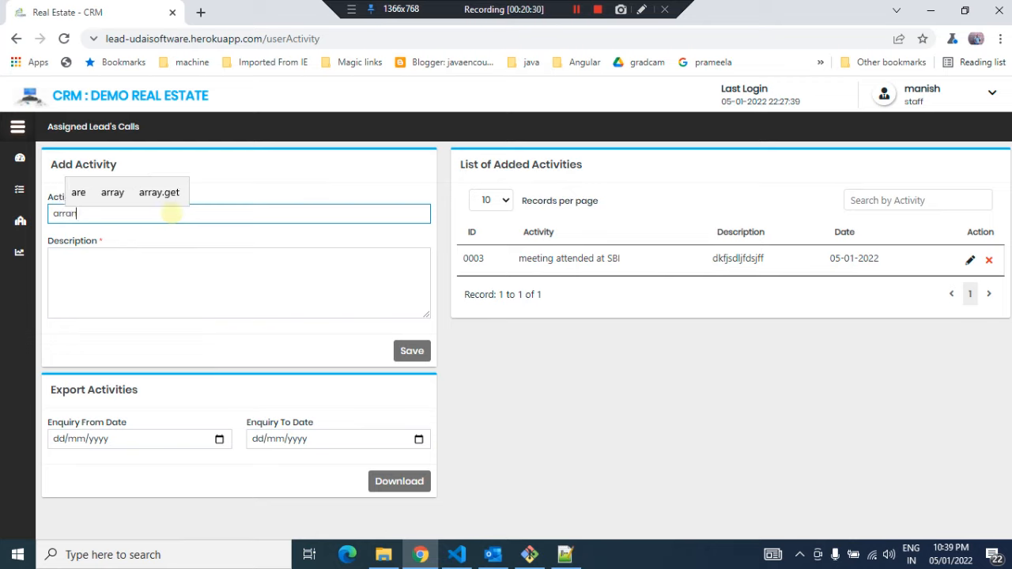
type("ged the actvi")
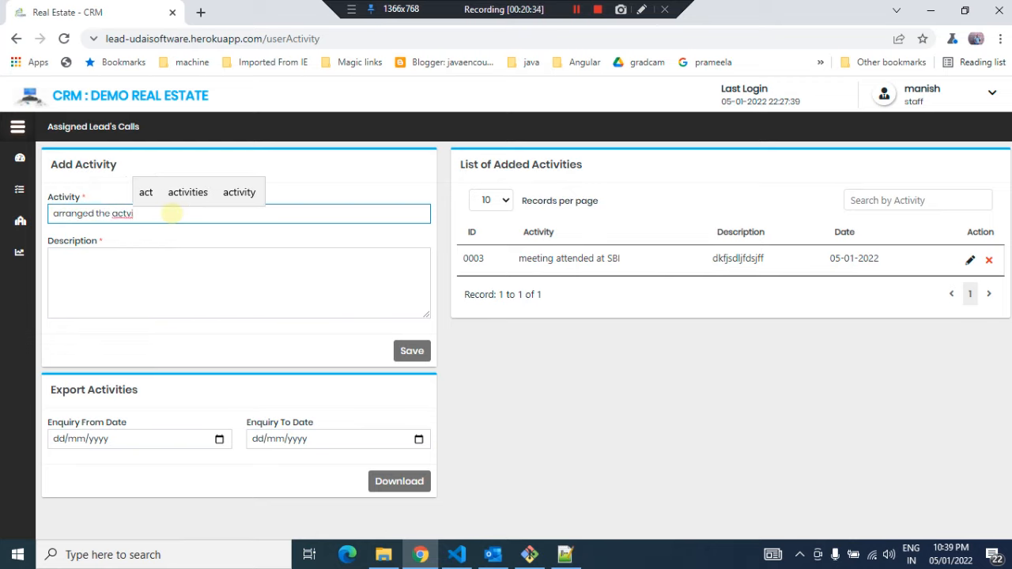
key("BackSpace")
key("BackSpace")
type("i")
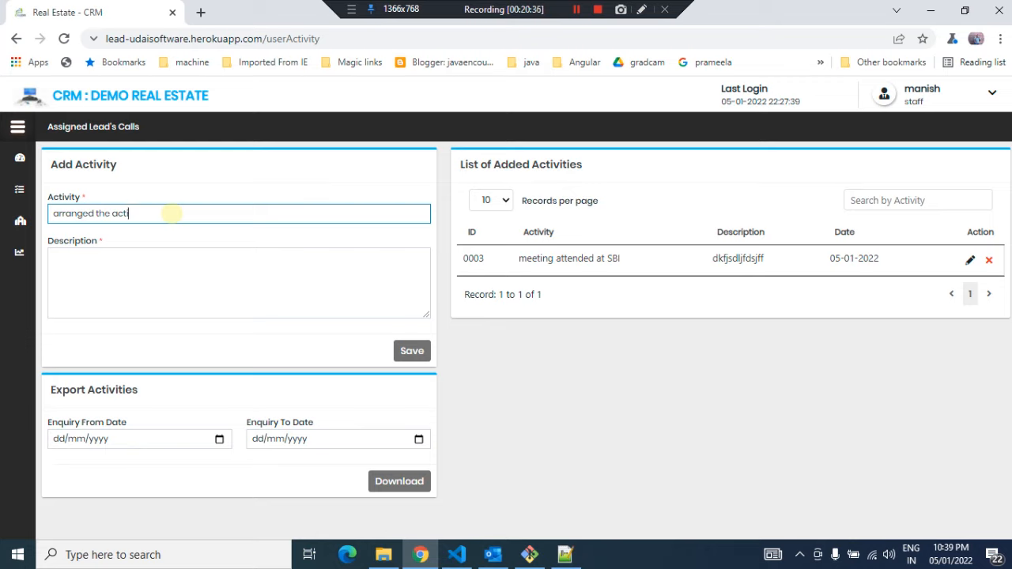
type("vity in the")
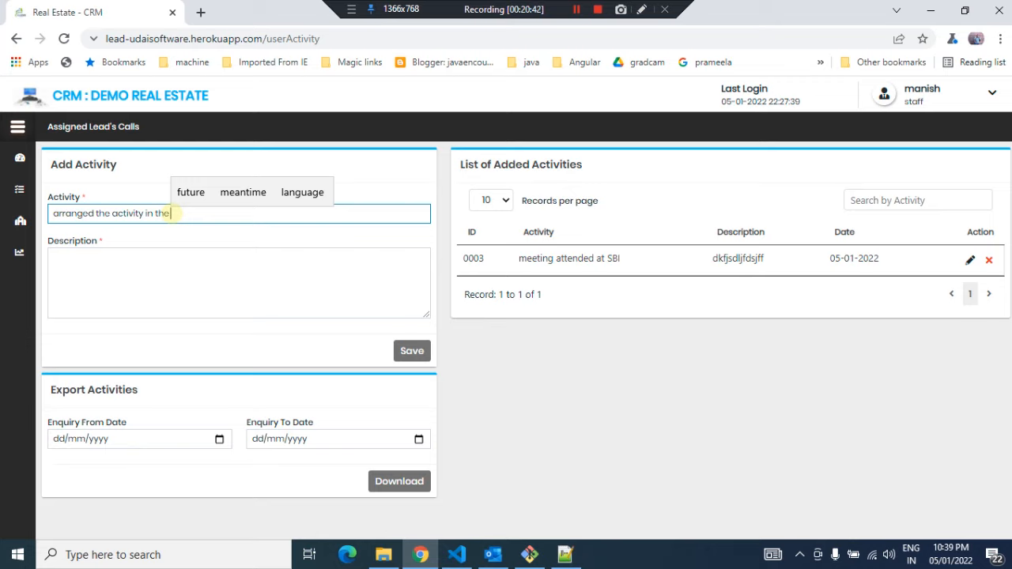
type(" Saha estate")
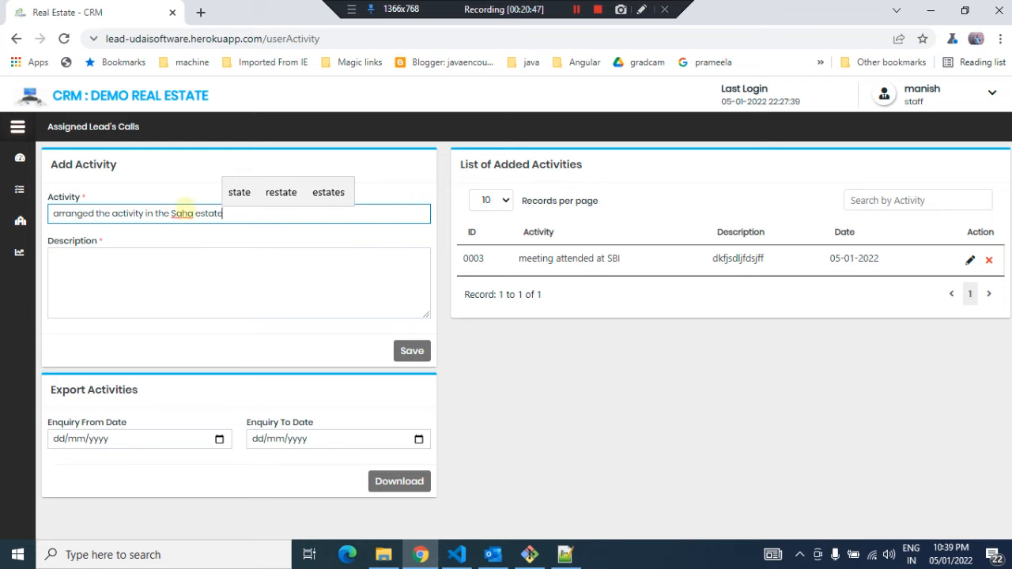
left_click(188, 212)
type("r")
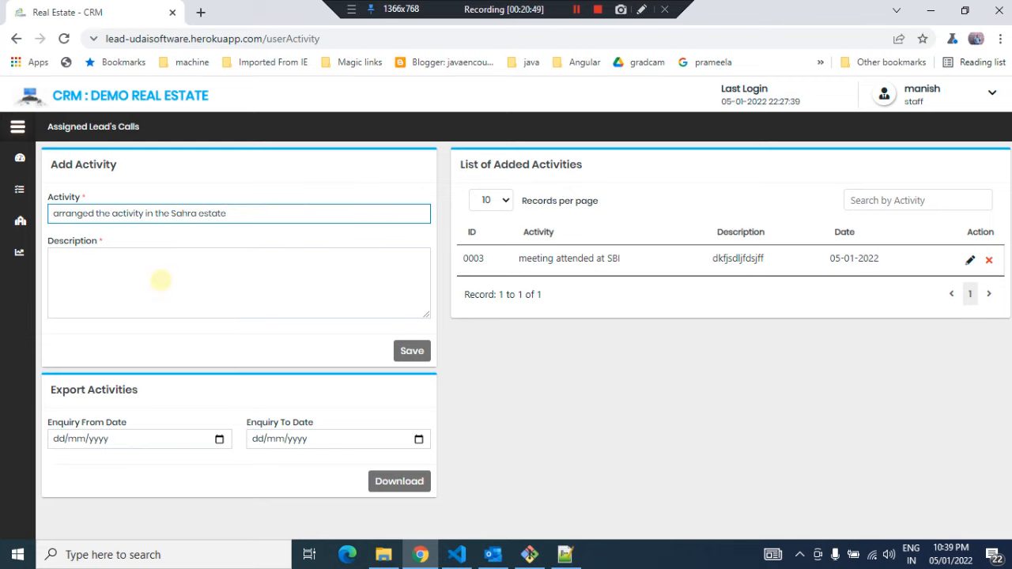
Copy the activity text into the description and save the new activity
left_click_drag(245, 212, 21, 212)
key("ctrl+c")
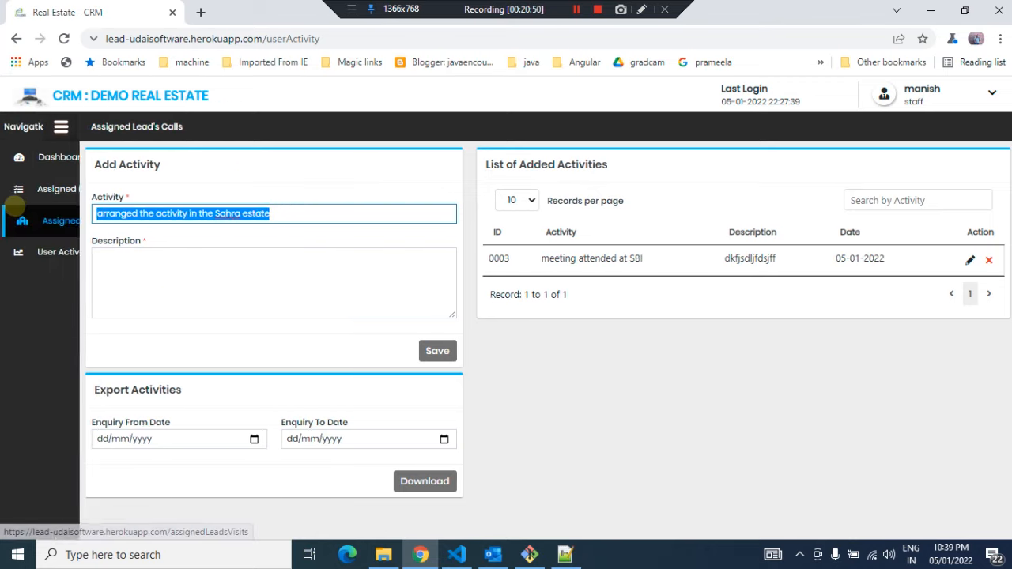
left_click(214, 276)
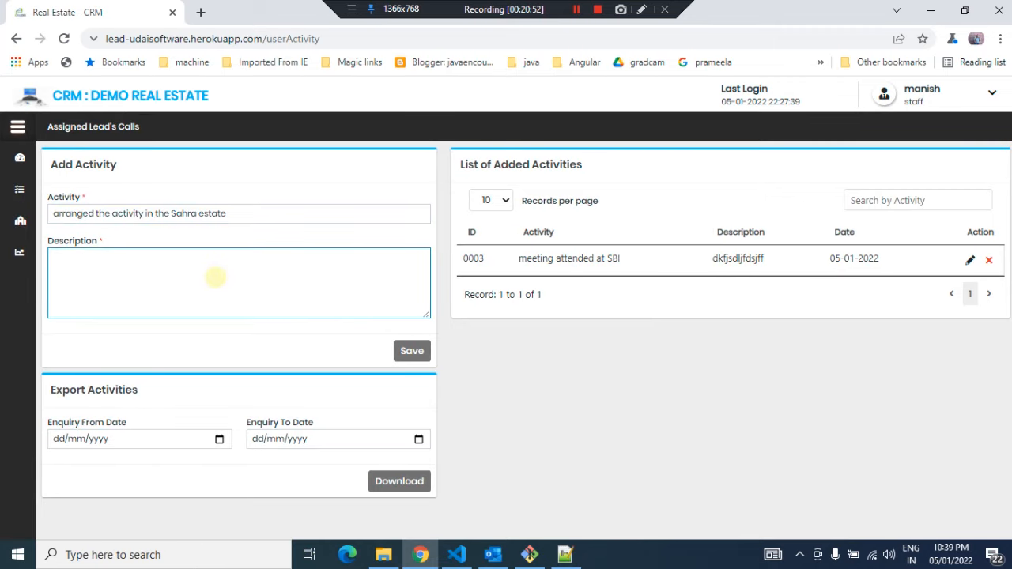
key("ctrl+v")
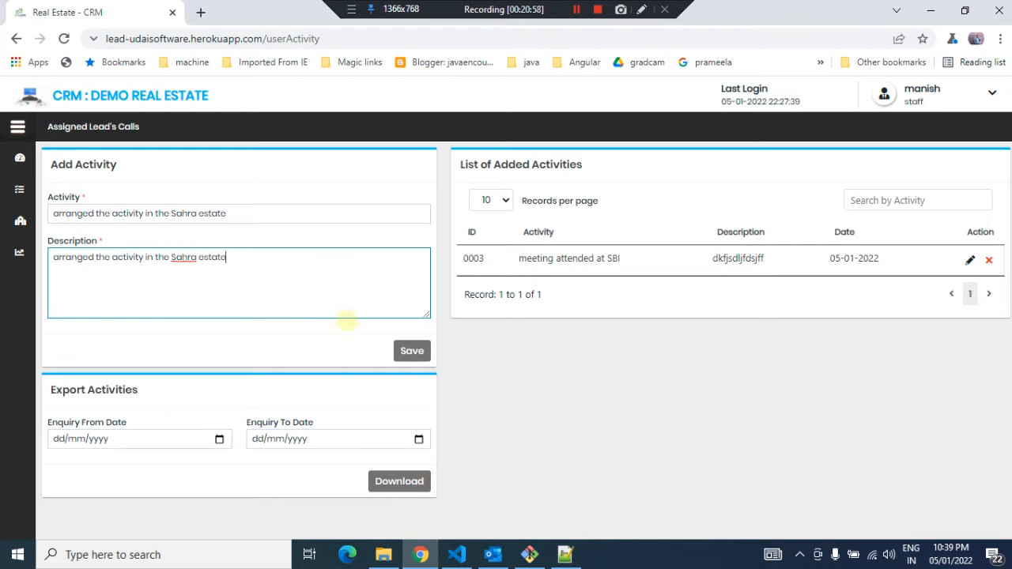
left_click(411, 350)
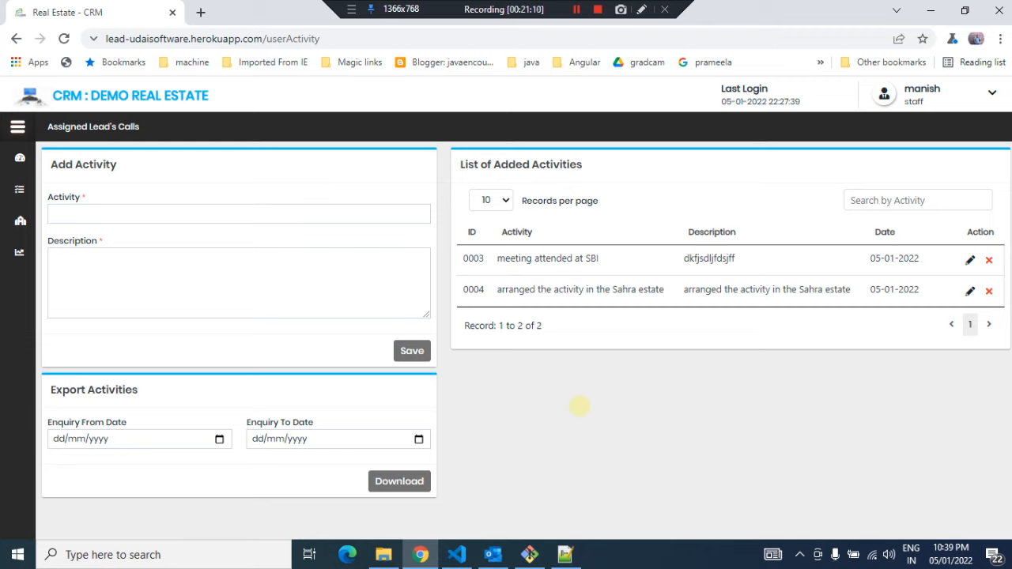
Set the export enquiry date range from 01/01/2022 to 31/01/2022
left_click(218, 439)
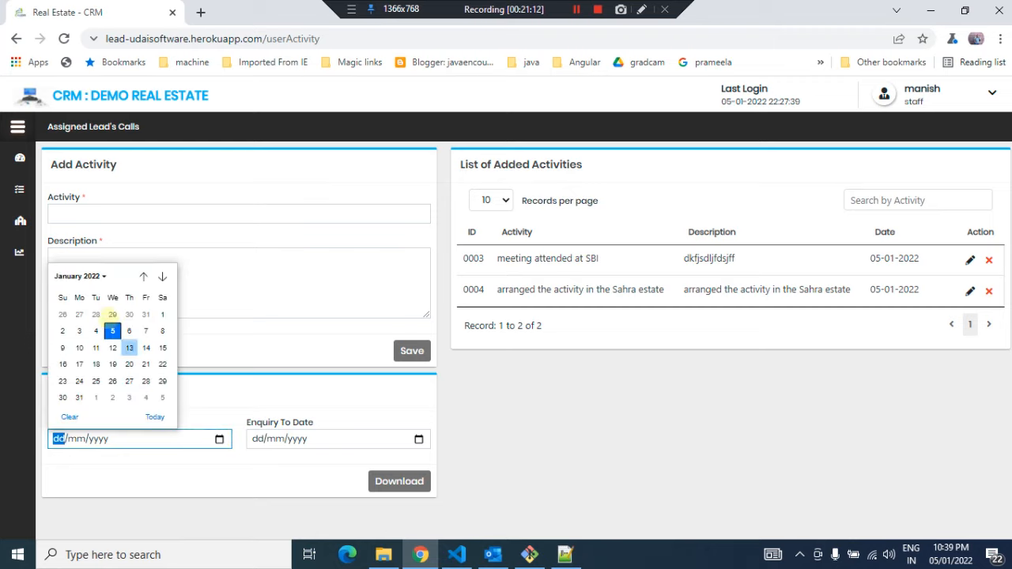
left_click(95, 330)
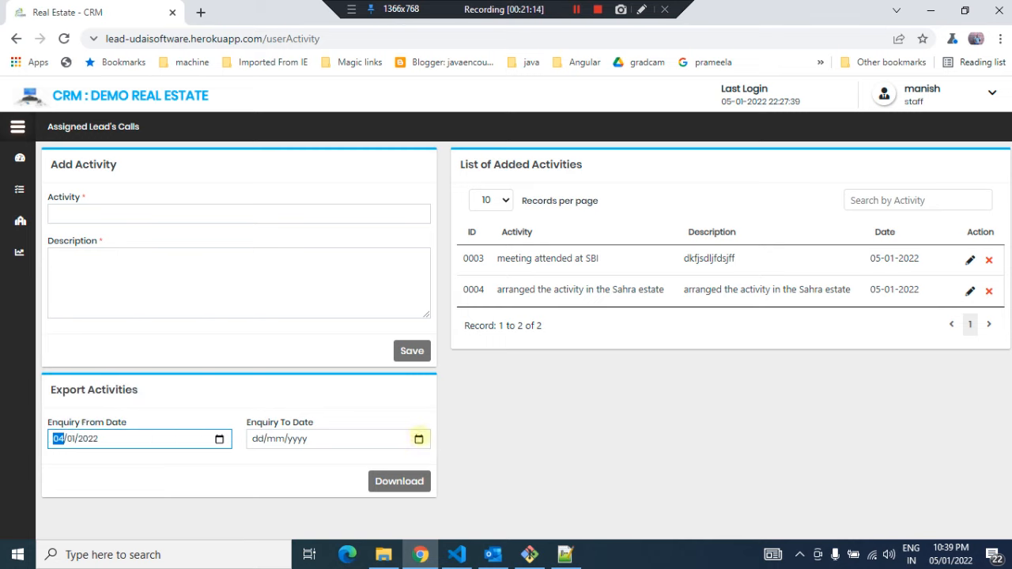
left_click(419, 439)
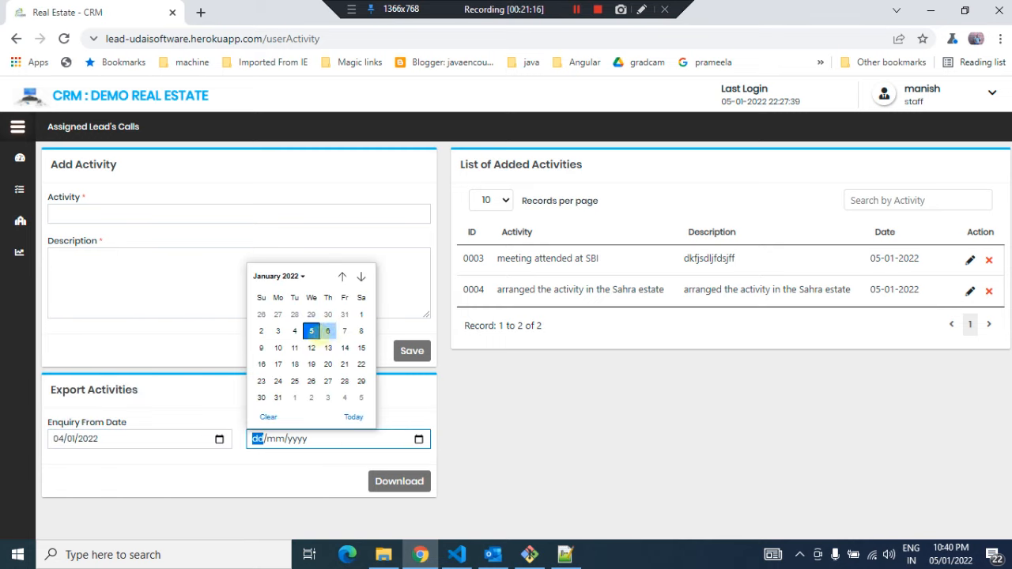
left_click(219, 439)
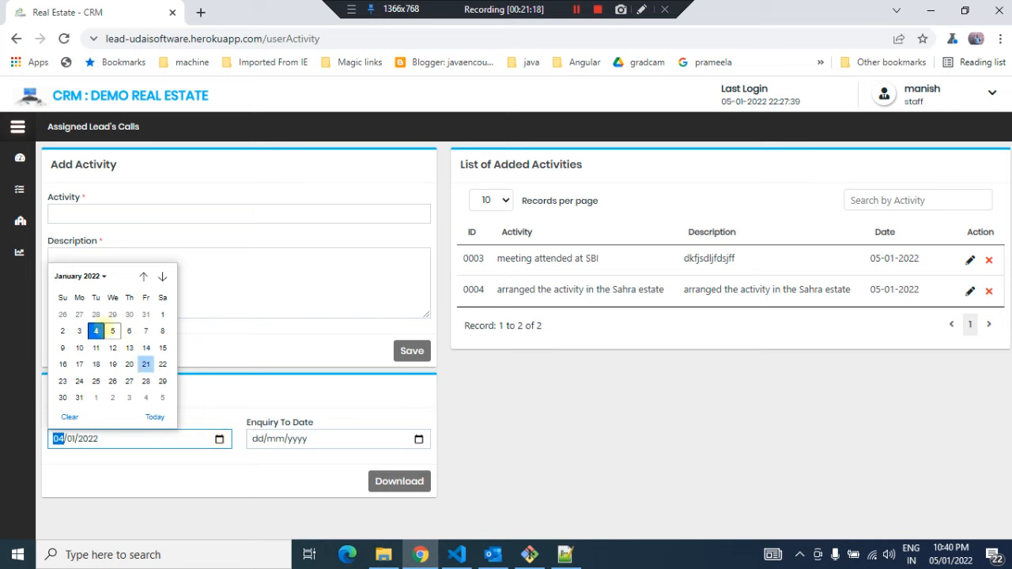
left_click(162, 314)
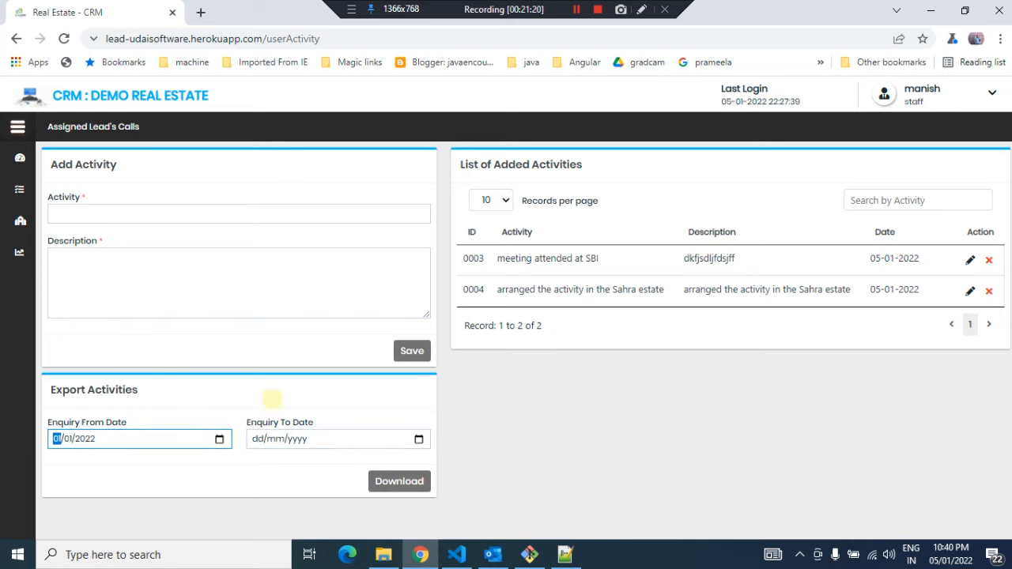
left_click(418, 440)
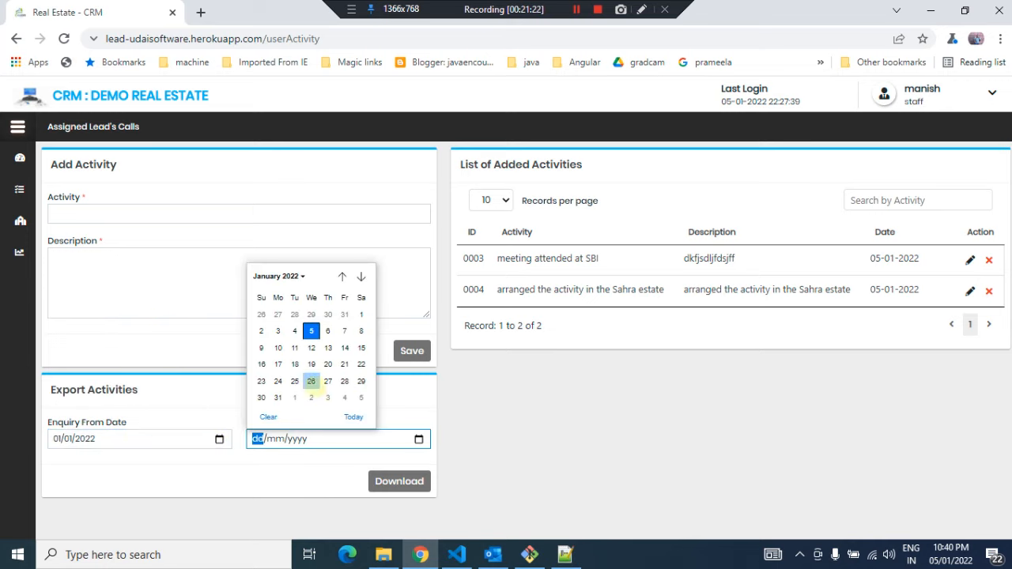
left_click(279, 397)
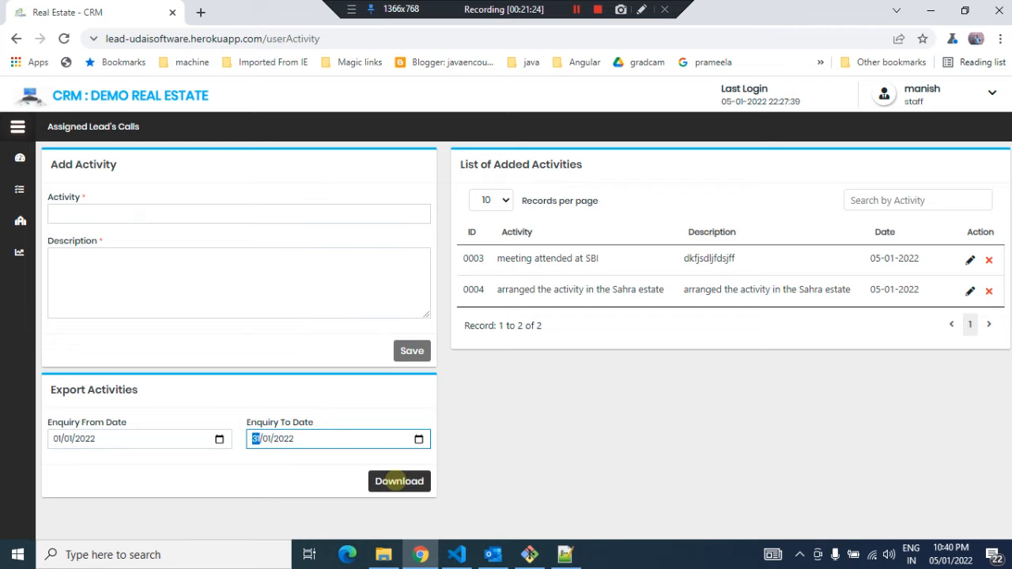
Download the activities export and save the file to the Downloads folder
left_click(400, 481)
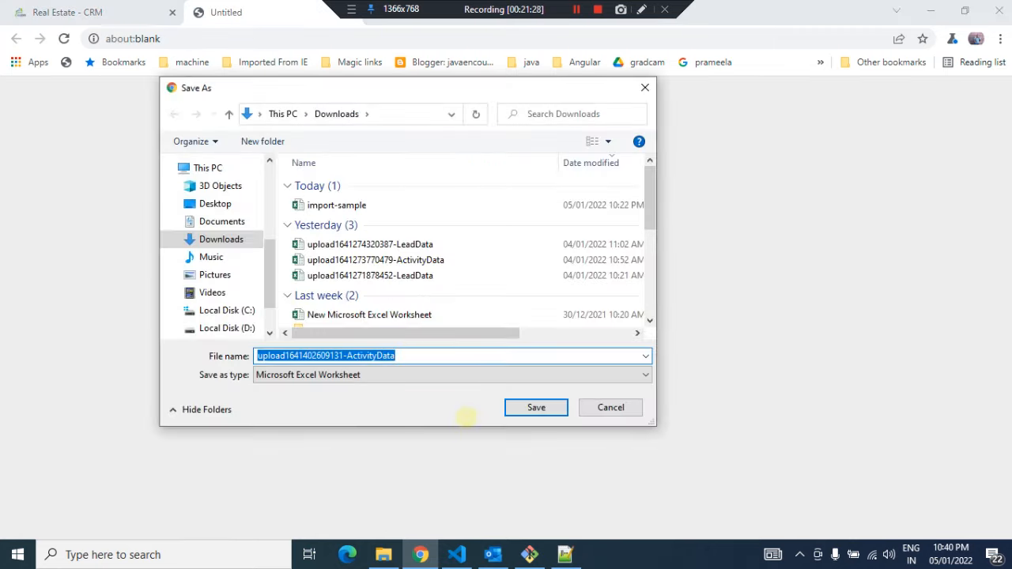
left_click(515, 408)
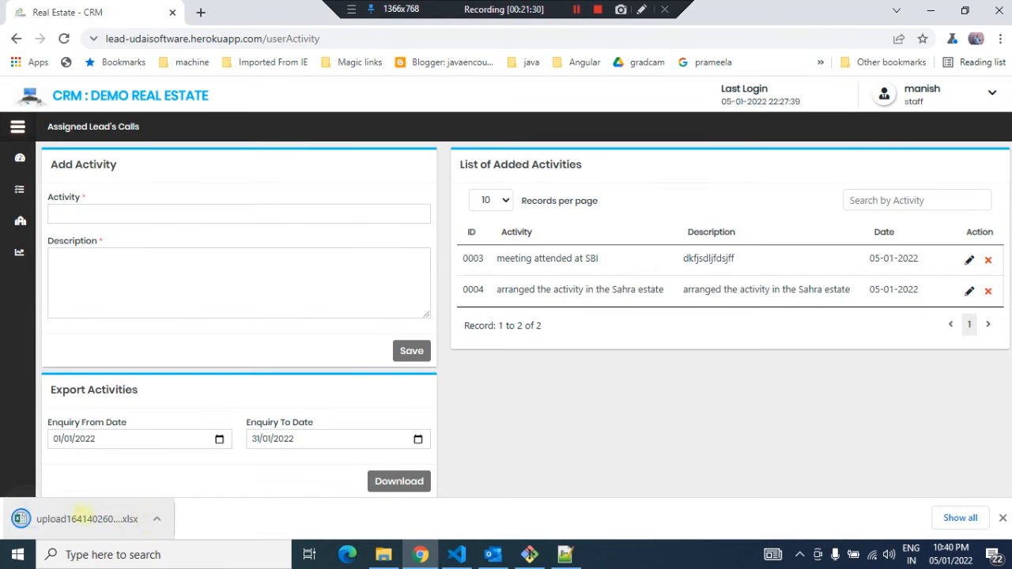
Open the downloaded ActivityData spreadsheet from its folder
left_click(158, 519)
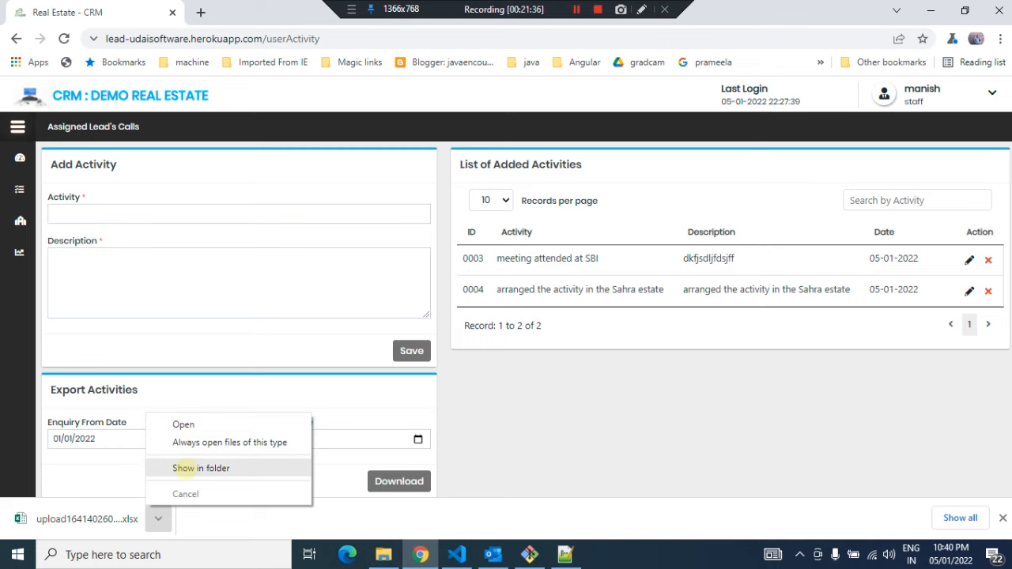
left_click(180, 468)
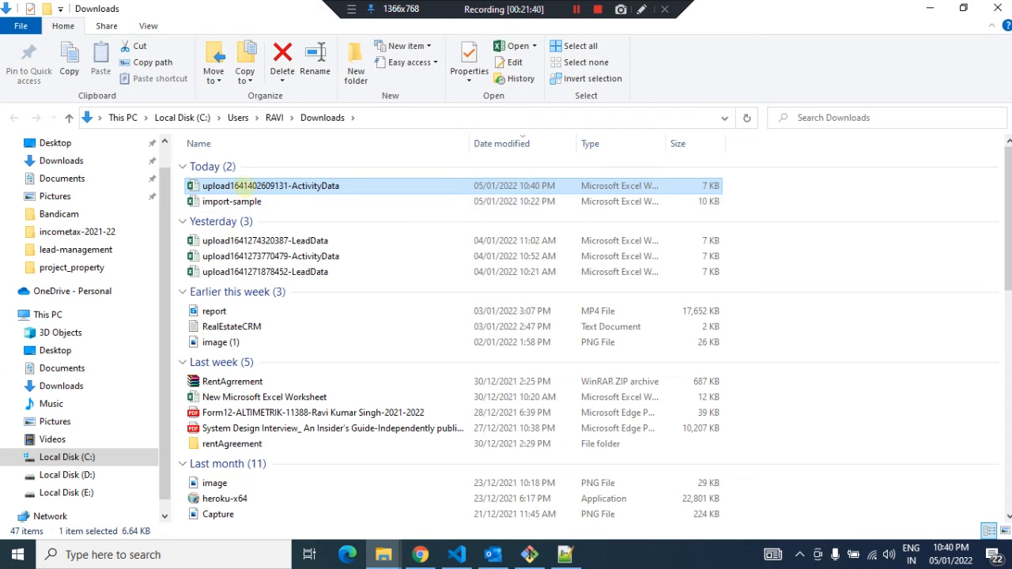
double_click(240, 184)
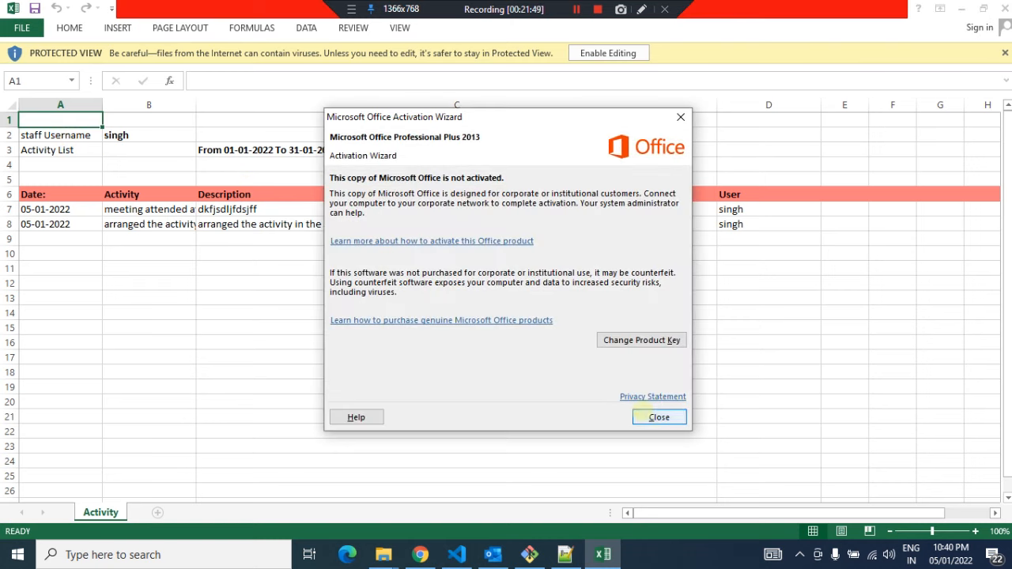
Widen the Activity column in the exported sheet, review its rows and header details, then close the spreadsheet and folder
left_click(658, 416)
left_click(79, 156)
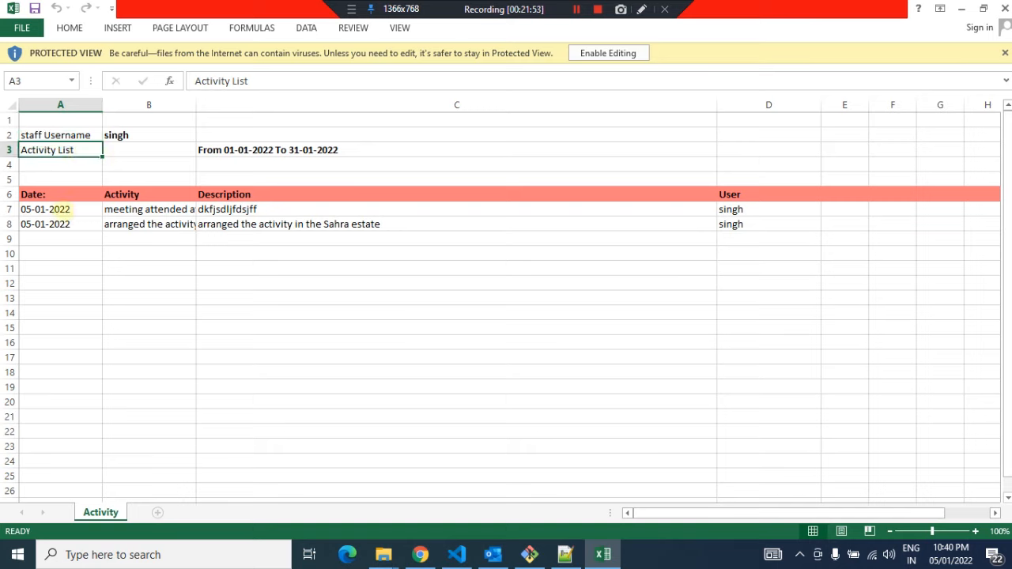
left_click(130, 208)
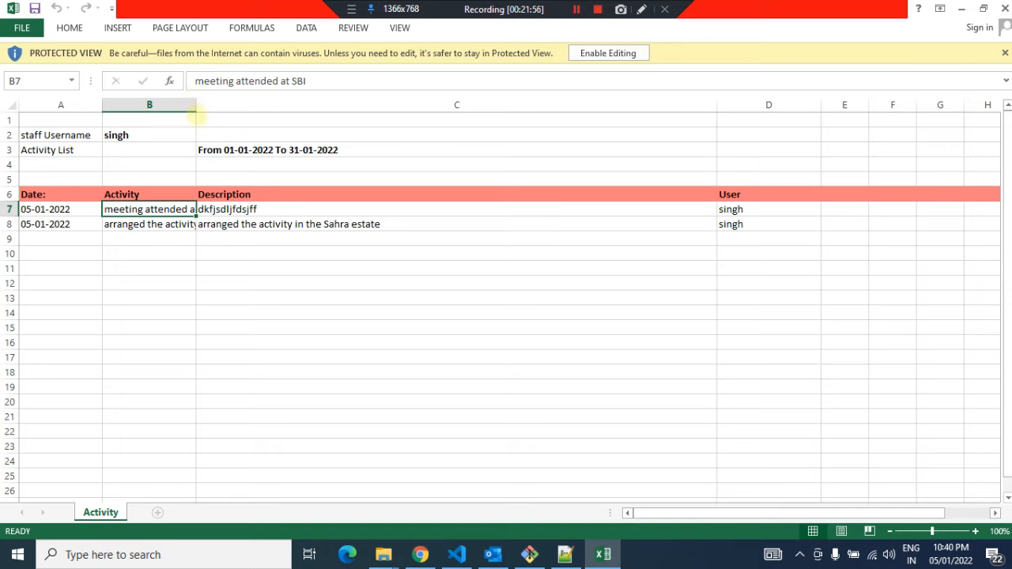
left_click_drag(197, 108, 310, 110)
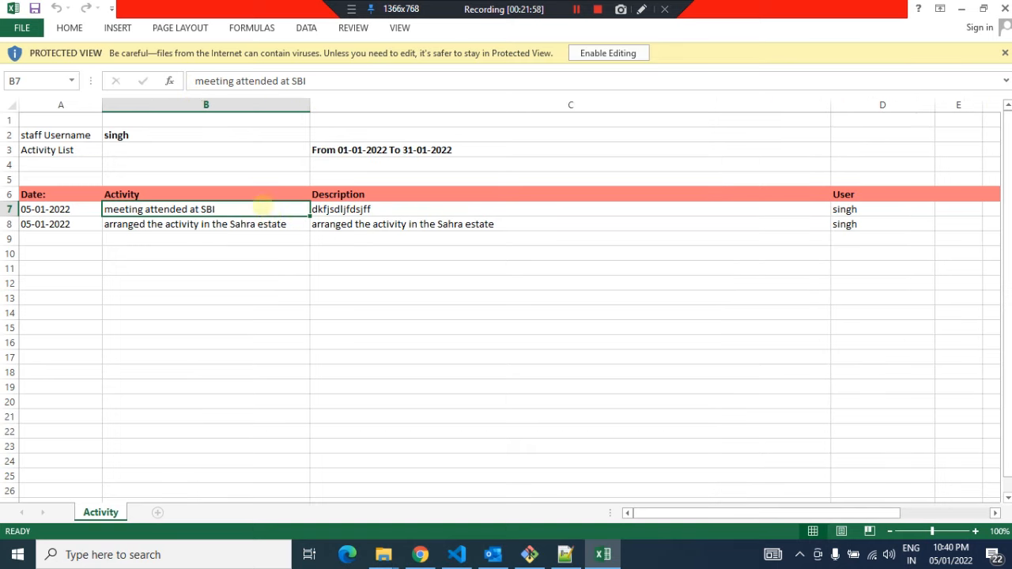
left_click(862, 212)
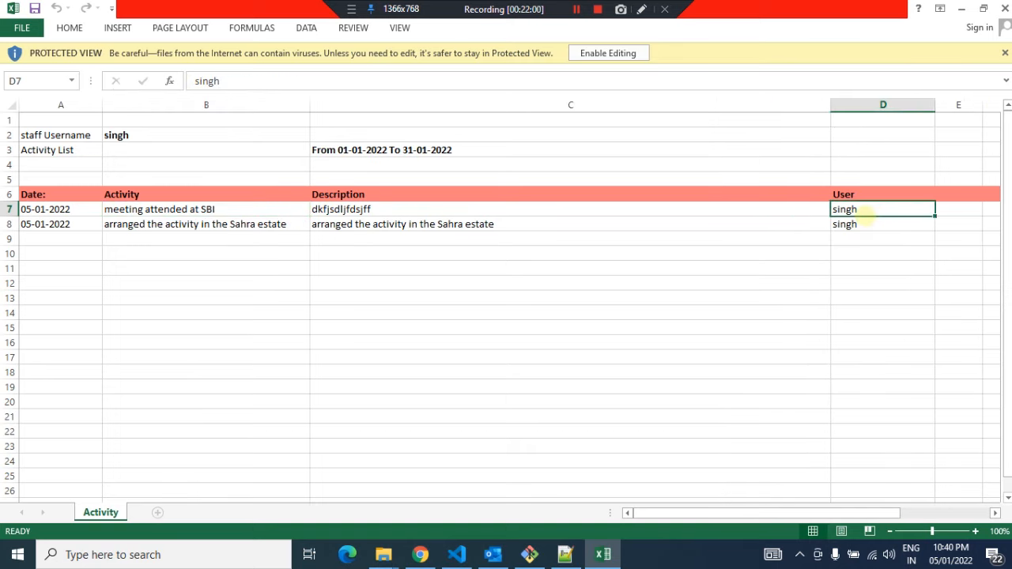
left_click(411, 151)
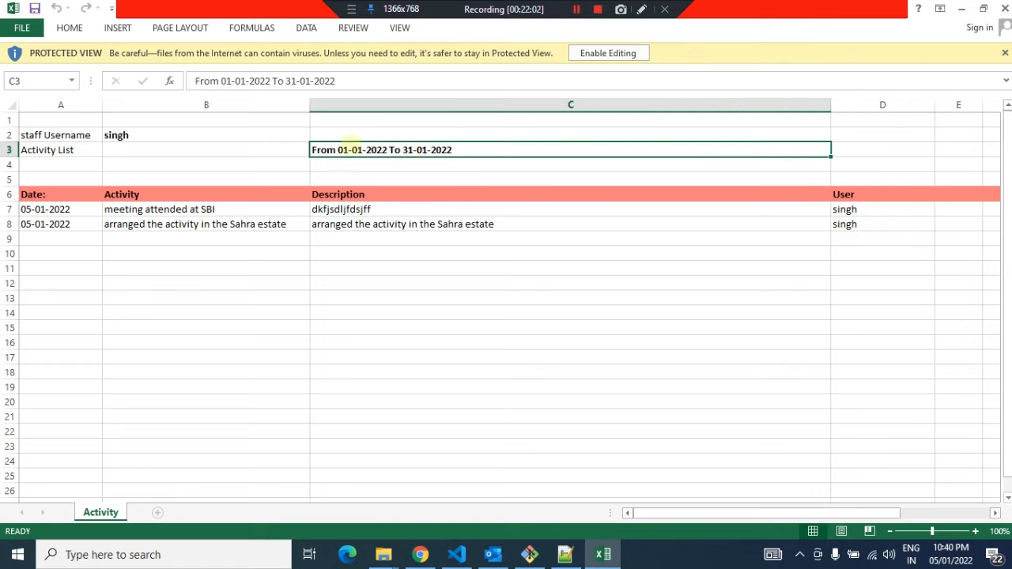
left_click(206, 135)
left_click(167, 148)
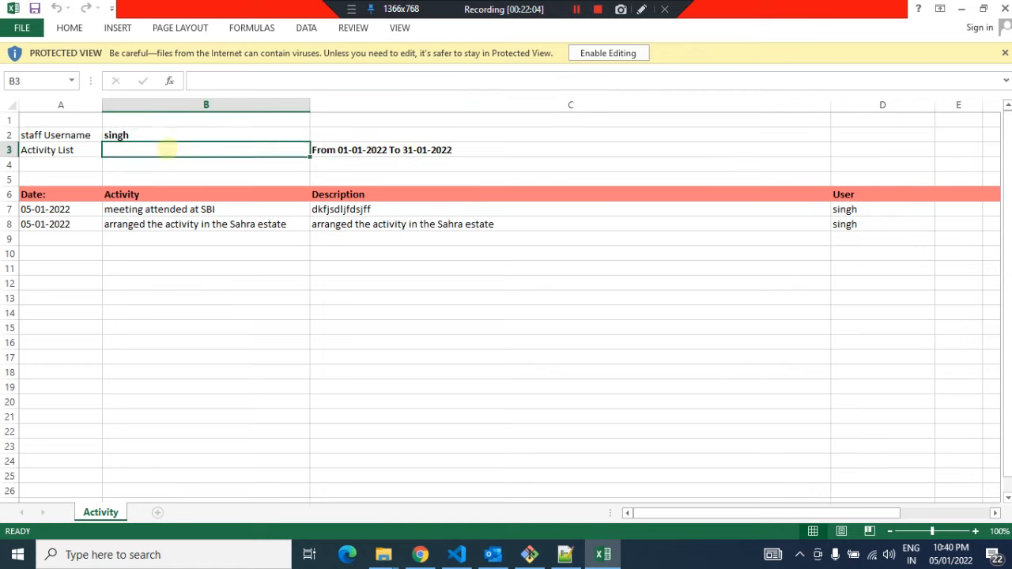
left_click(161, 135)
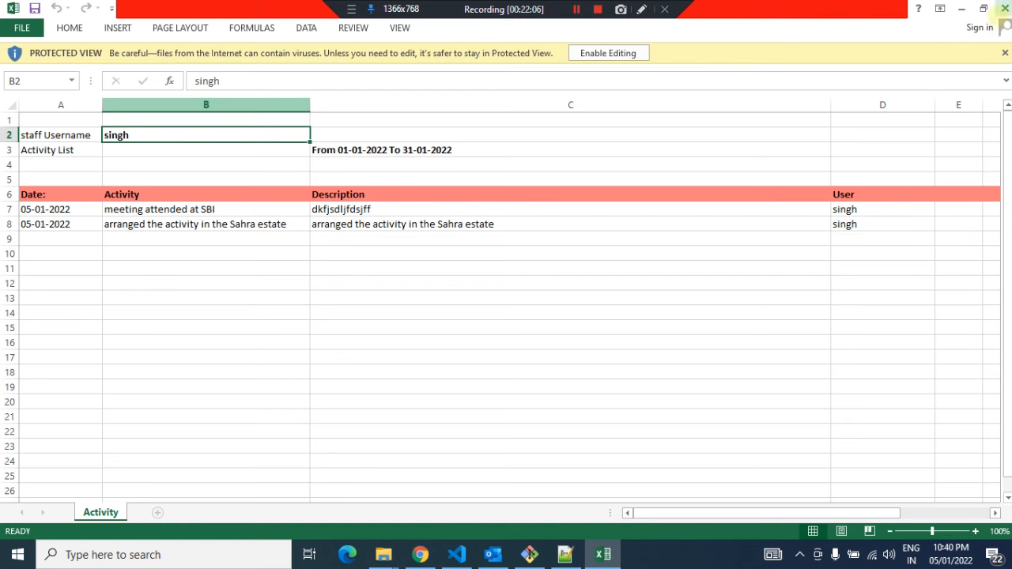
left_click(1002, 8)
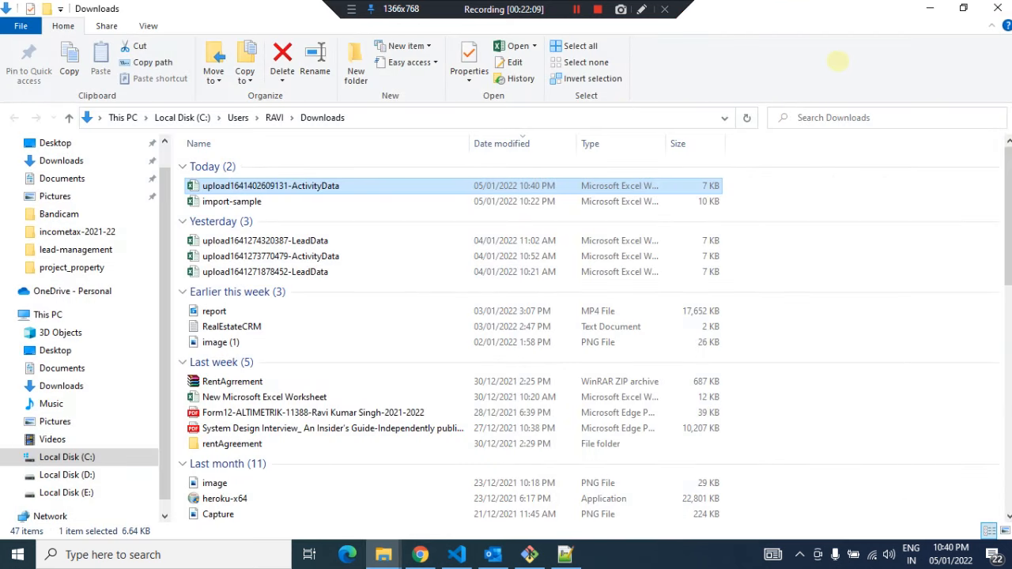
left_click(930, 7)
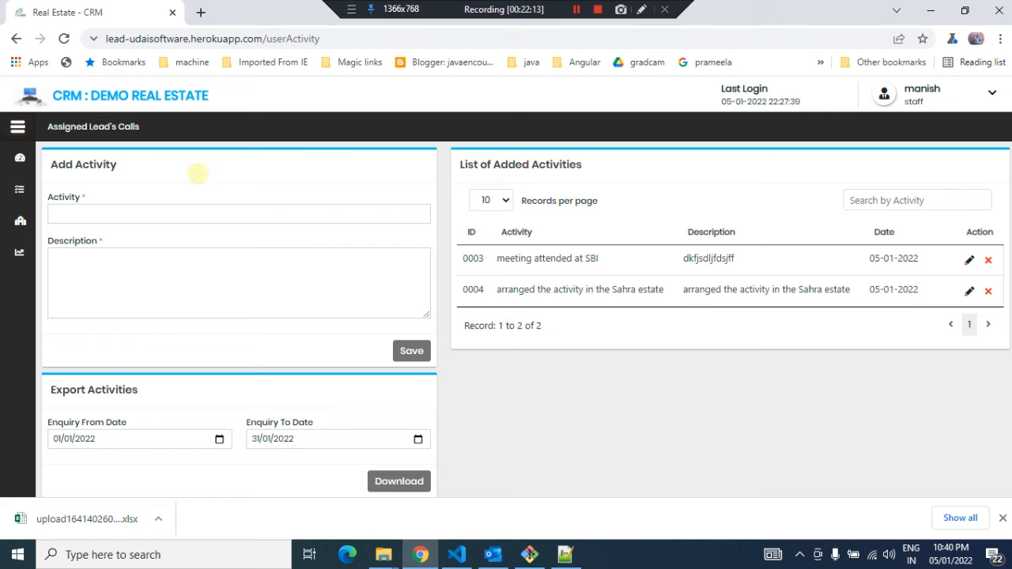
Open the Assigned Lead's Calls page and review the Rajesh lead's follow-up history, then close it
left_click(18, 127)
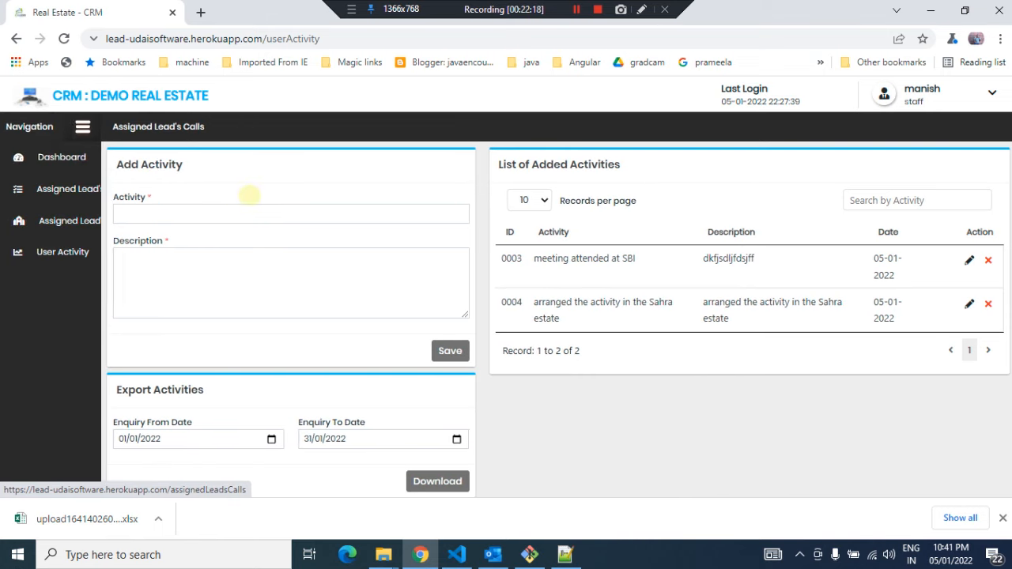
mouse_move(16, 222)
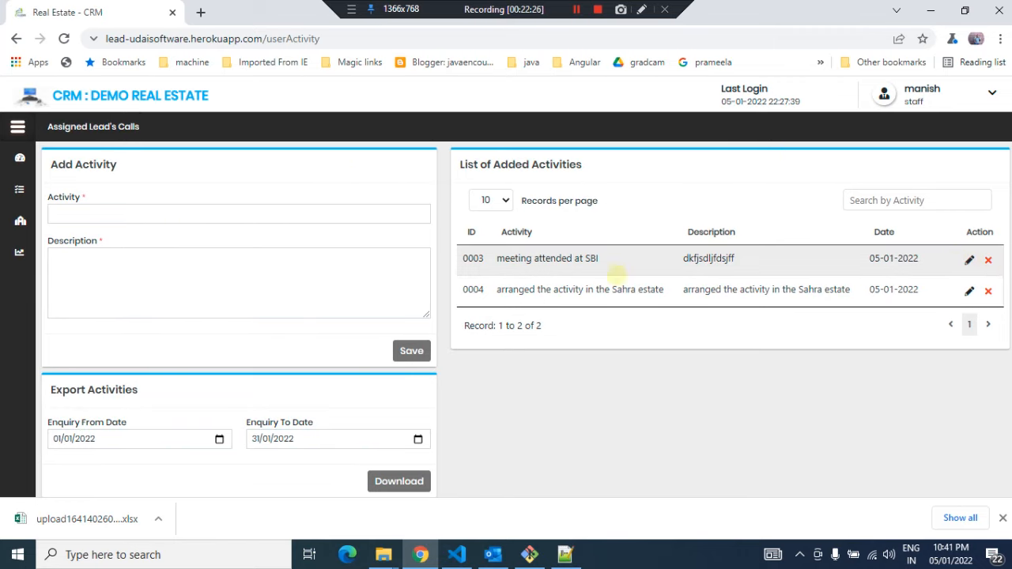
left_click(66, 190)
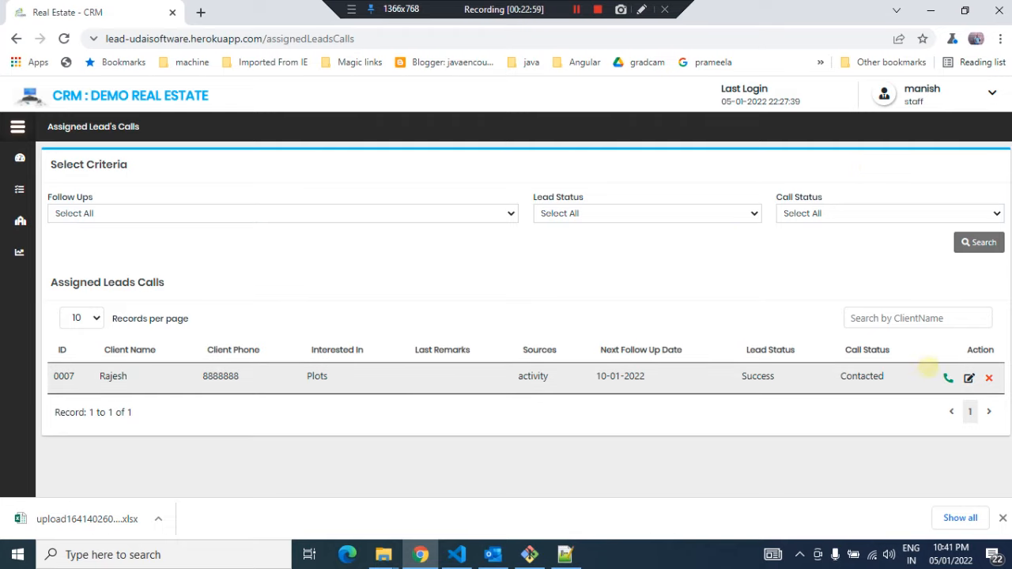
left_click(947, 377)
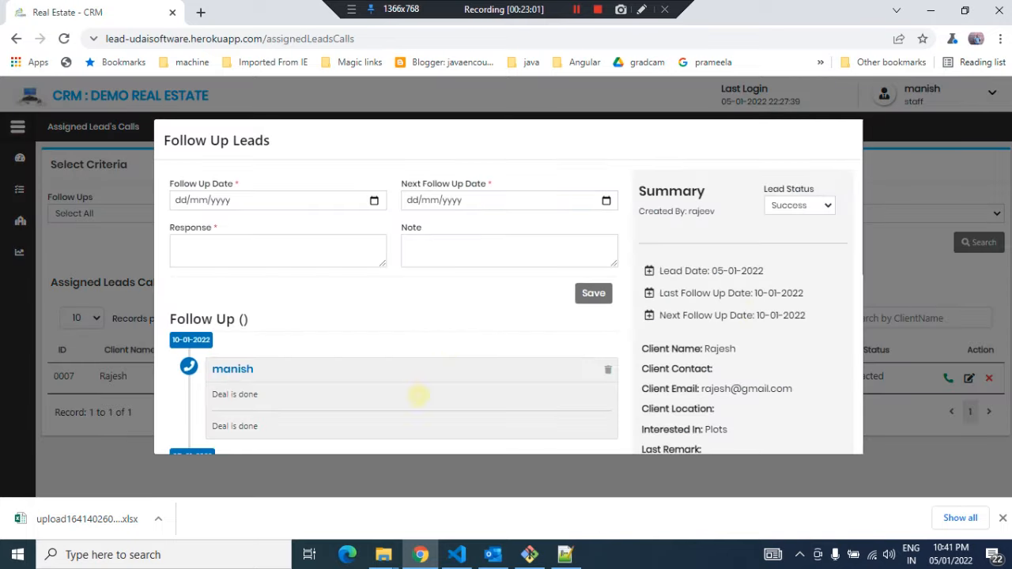
scroll(418, 396, "down", 5)
scroll(418, 395, "up", 5)
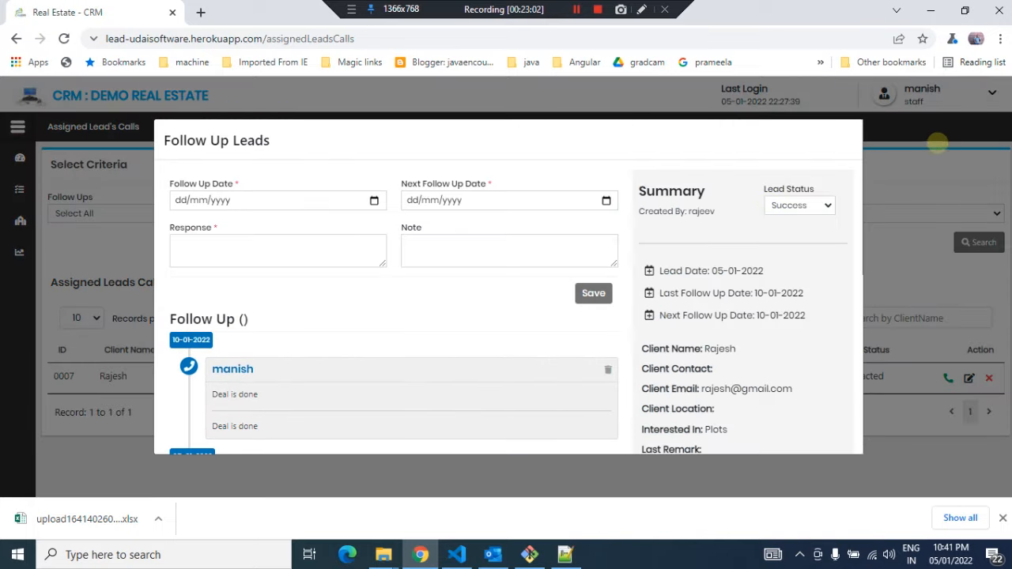
left_click(934, 162)
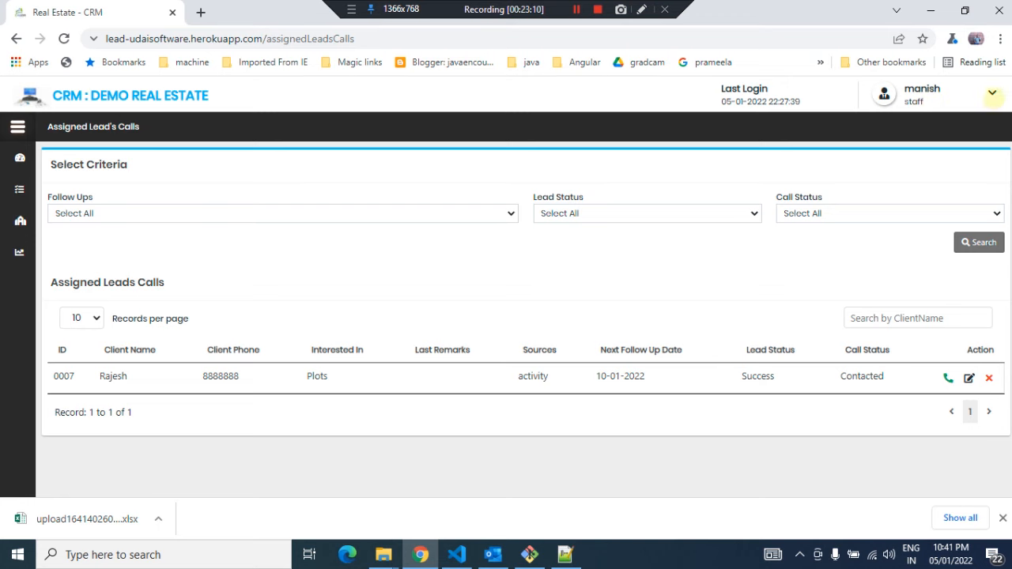
Open the Change Password dialog from the profile menu and close it without changes
left_click(988, 93)
left_click(896, 136)
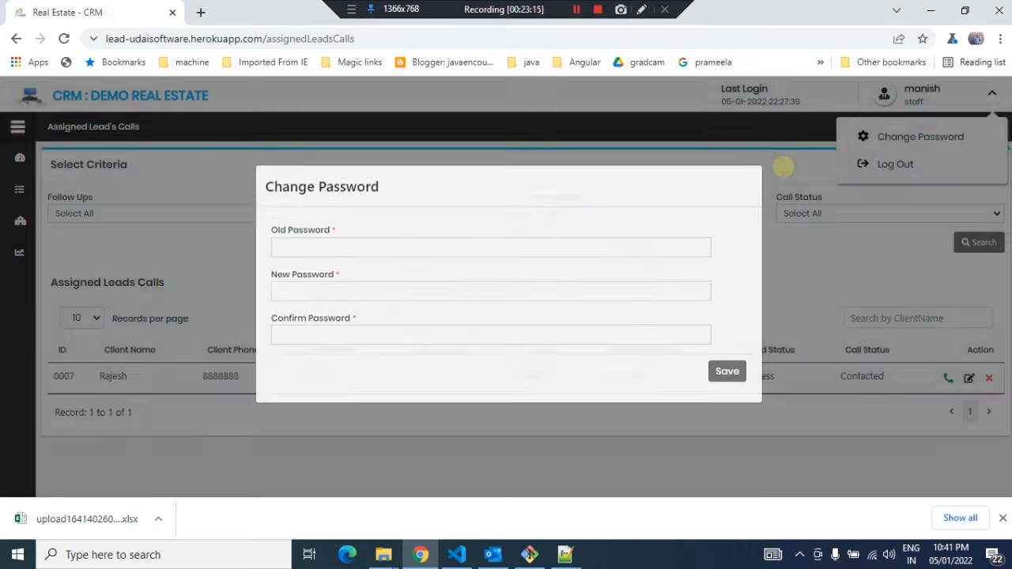
left_click(783, 167)
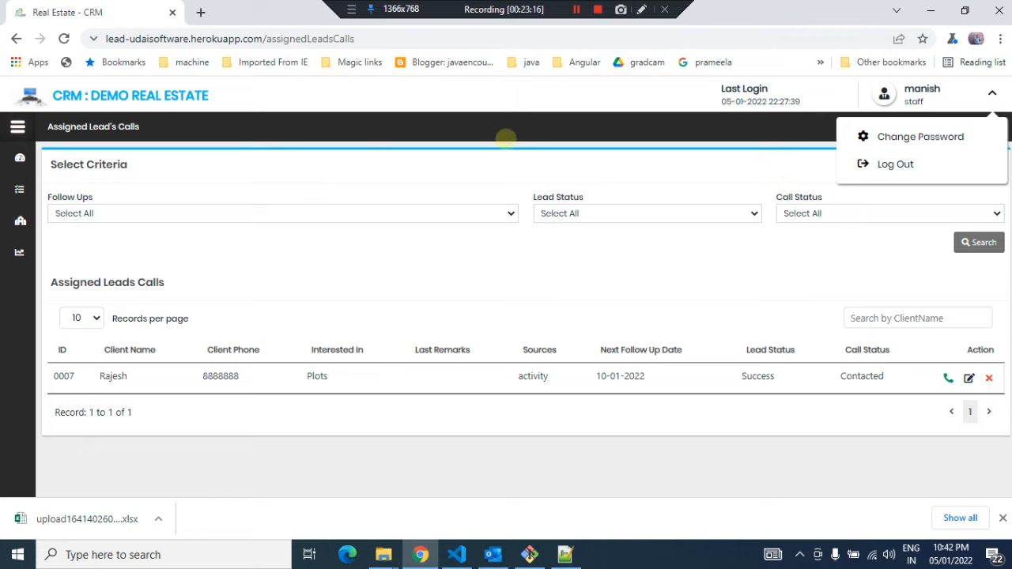